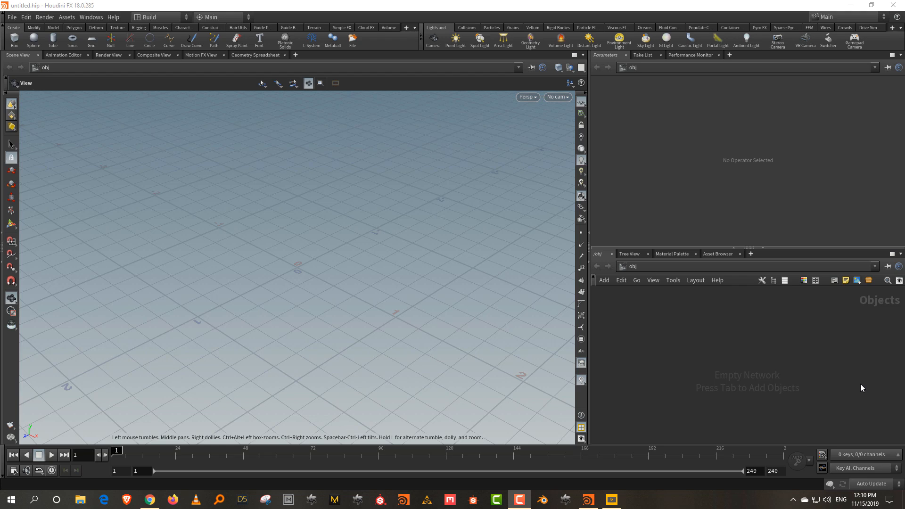
Enlarge the network editor slightly by moving the divider between it and the parameter area
left_click_drag(811, 249, 810, 234)
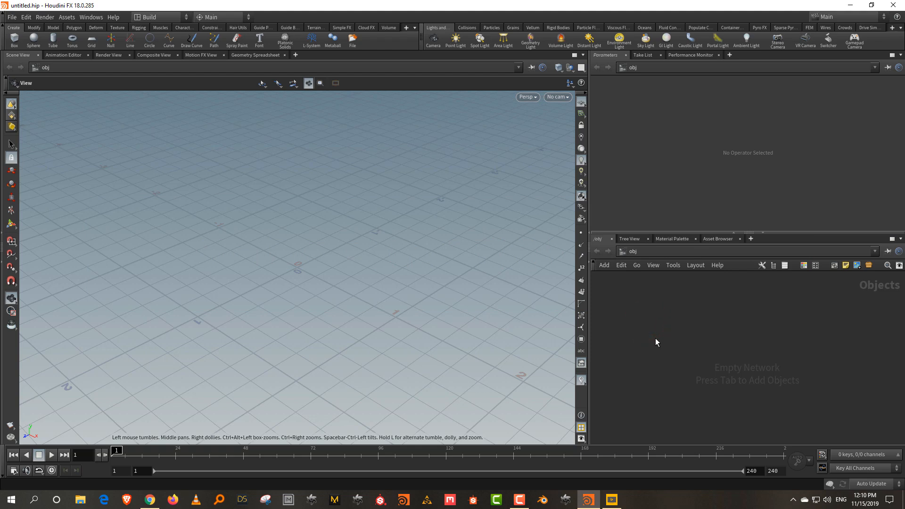
key("Tab")
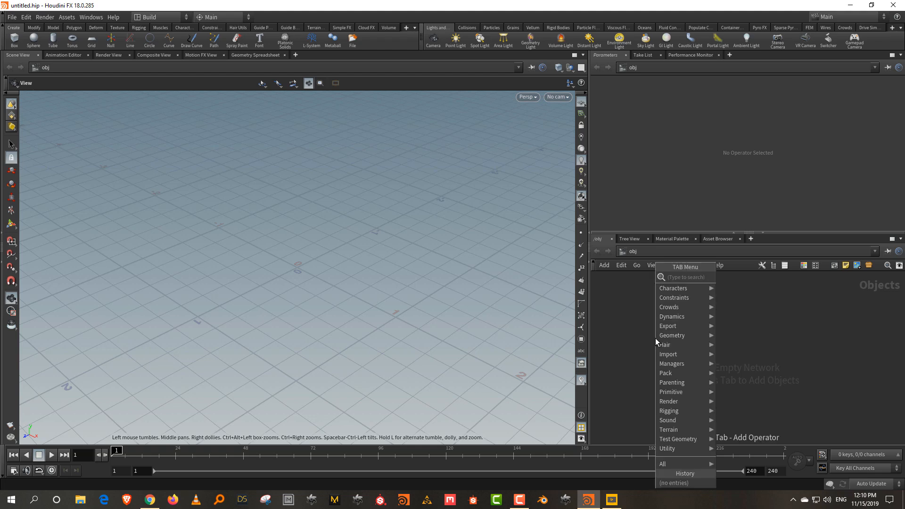
type("geo")
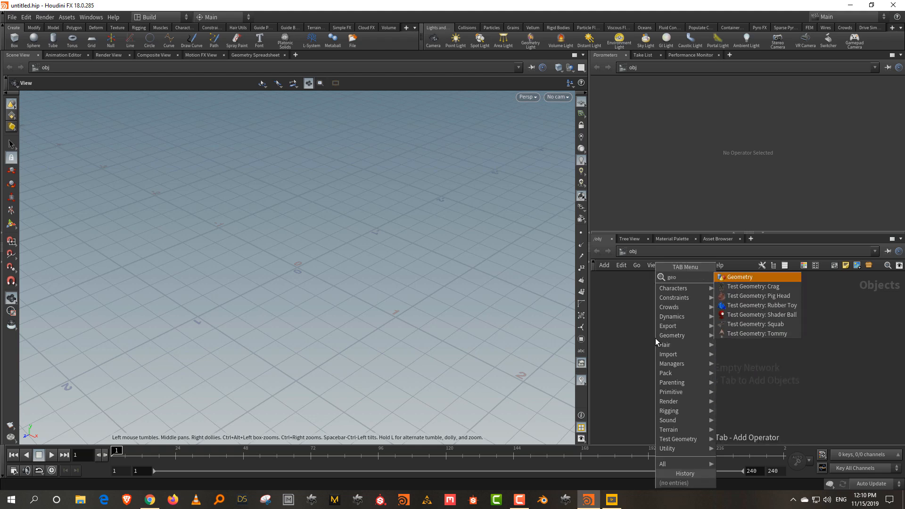
key("Return")
Add a Box object to the empty object network
key("Tab")
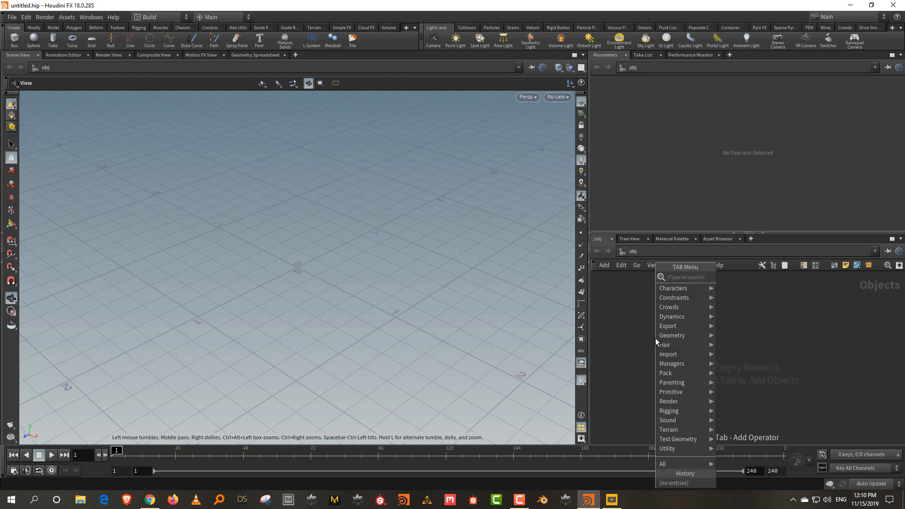
type("box")
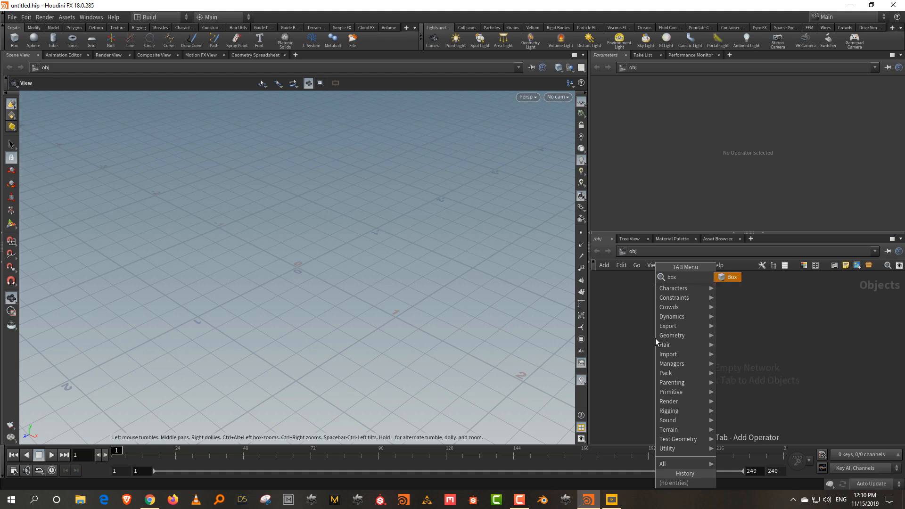
key("Escape")
left_click(655, 338)
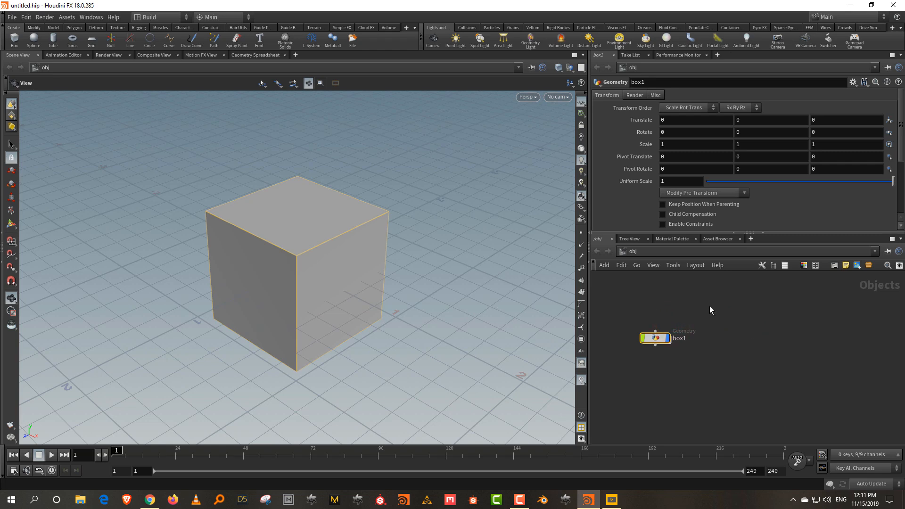
scroll(686, 341, "up", 1)
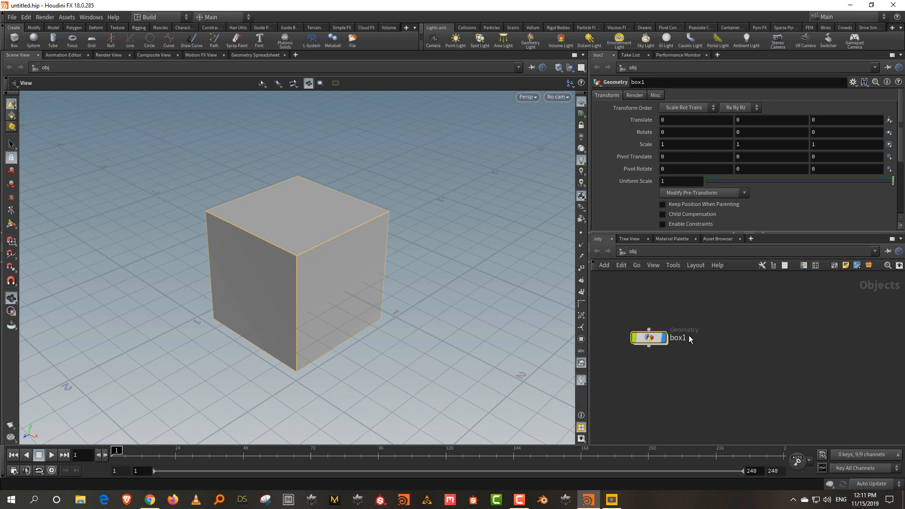
Add a Sphere object to the network, placing its node above and beside box1
left_click(728, 318)
key("Tab")
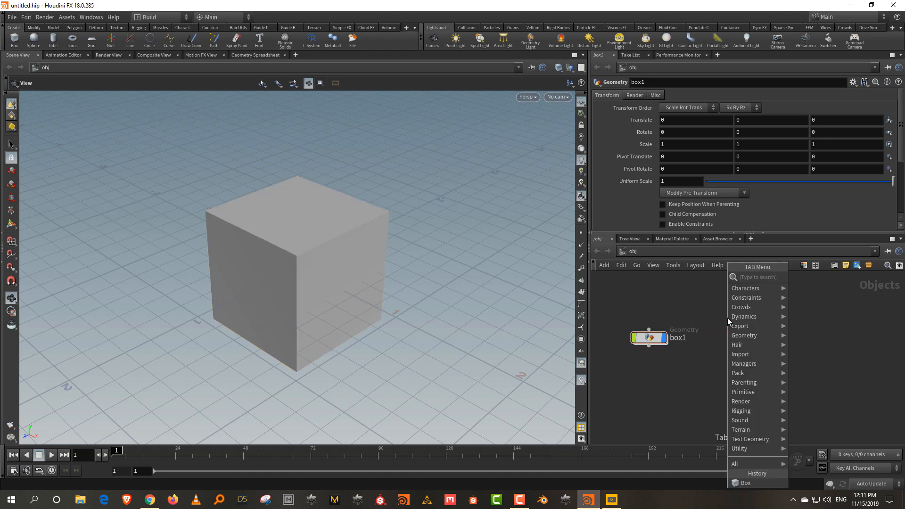
type("sph")
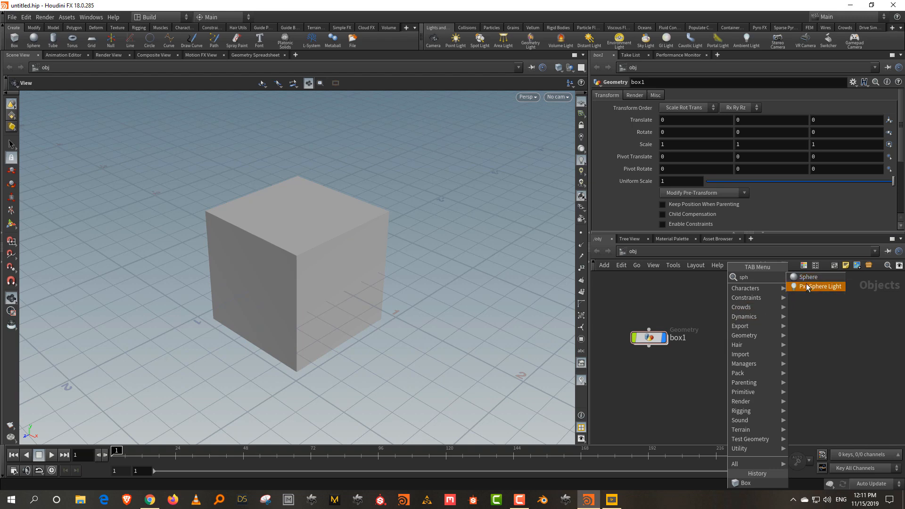
left_click(808, 278)
left_click(750, 302)
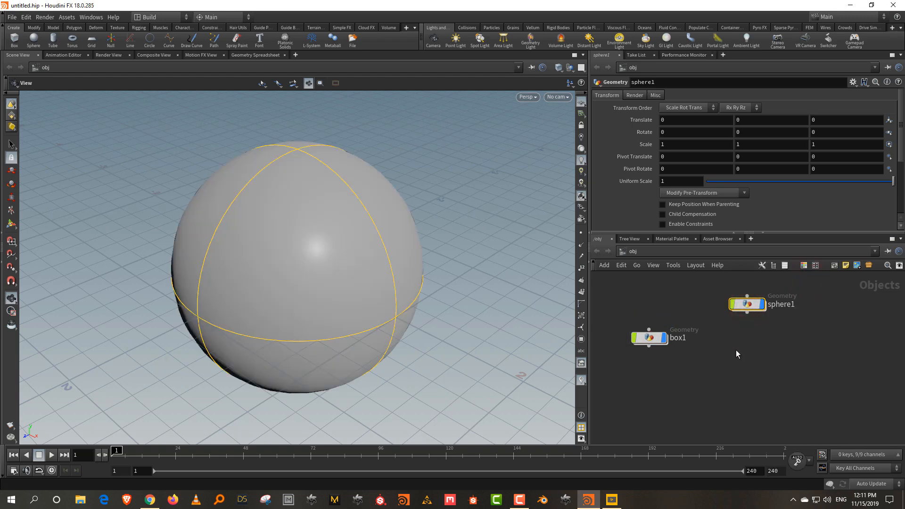
Add a Tube object to the network, placing its node below the sphere node
key("Tab")
type("tu")
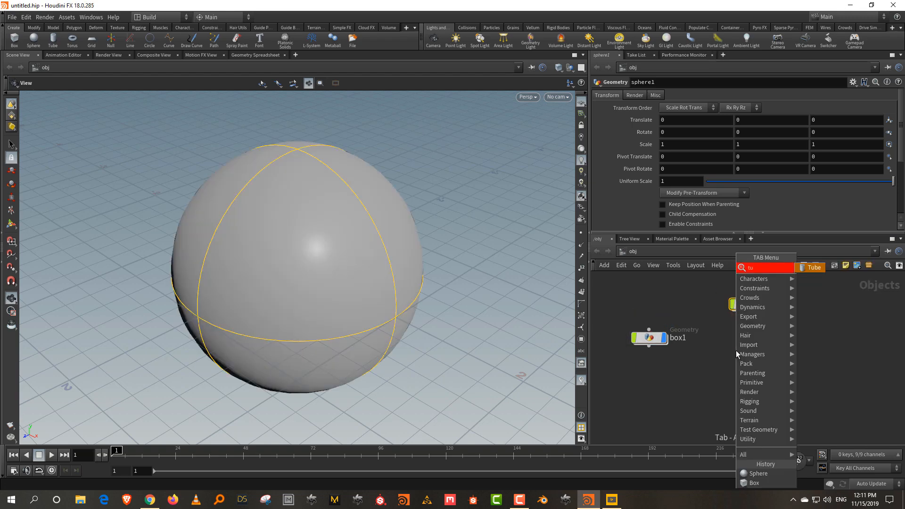
left_click(812, 271)
left_click(756, 357)
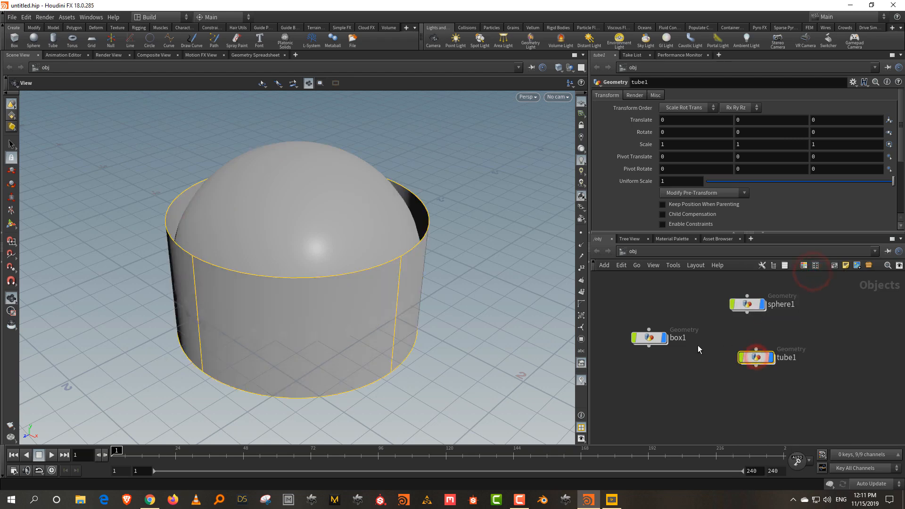
Add an empty Geometry object, placing its node below box1
key("Tab")
type("geo")
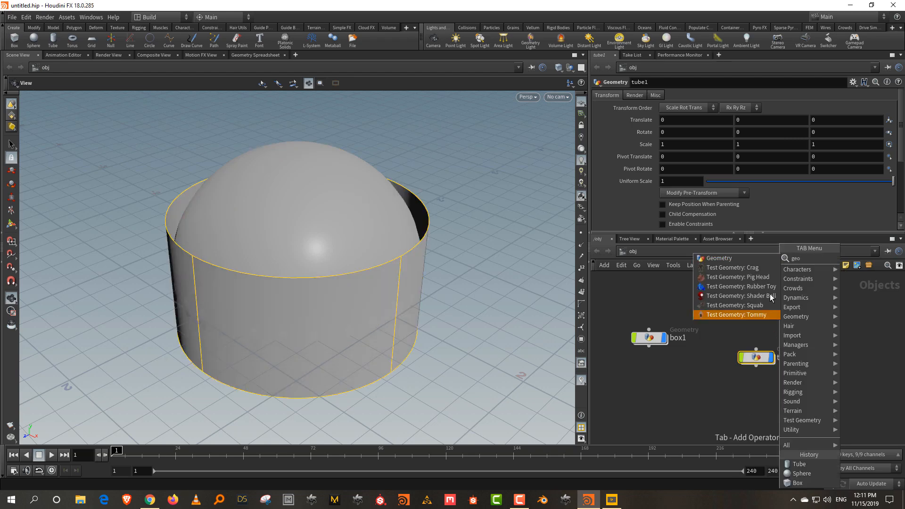
left_click(736, 258)
left_click(675, 386)
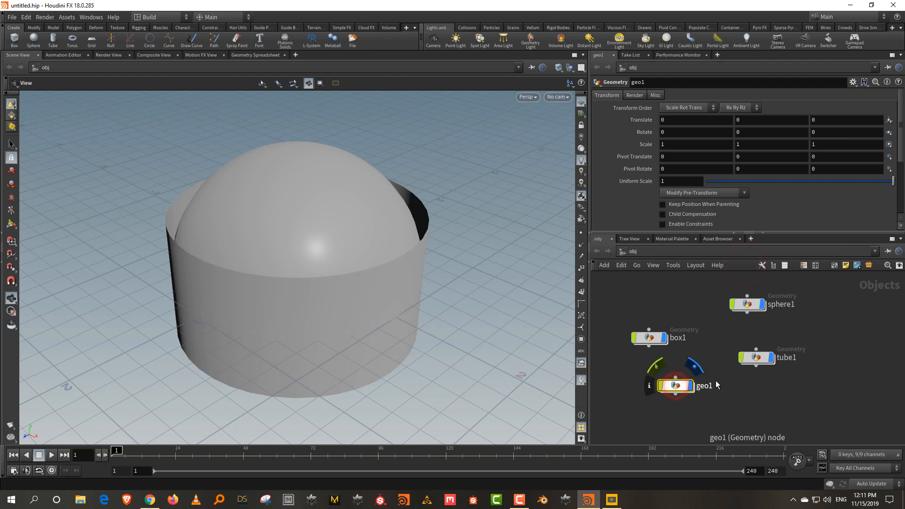
Delete the sphere, tube and empty geometry nodes, keeping only box1 in the network
left_click(643, 336)
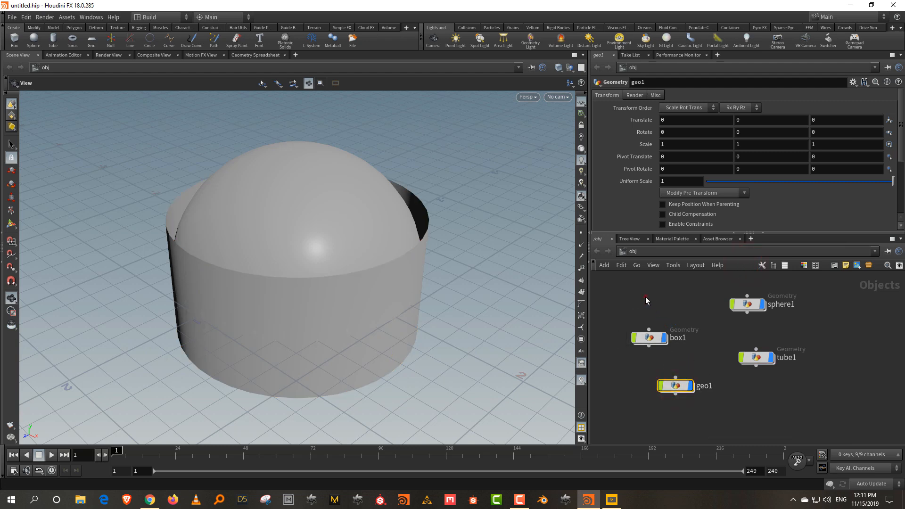
left_click(747, 304)
left_click(756, 358)
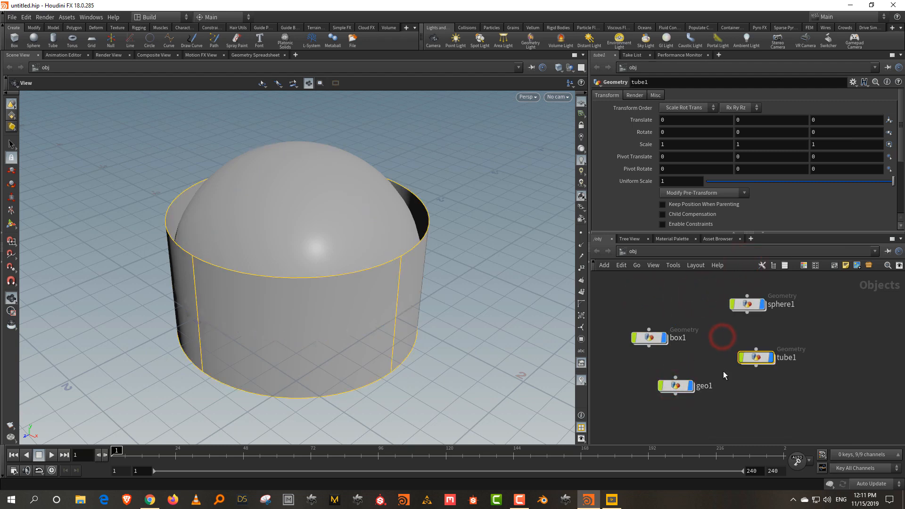
left_click_drag(619, 360, 708, 408)
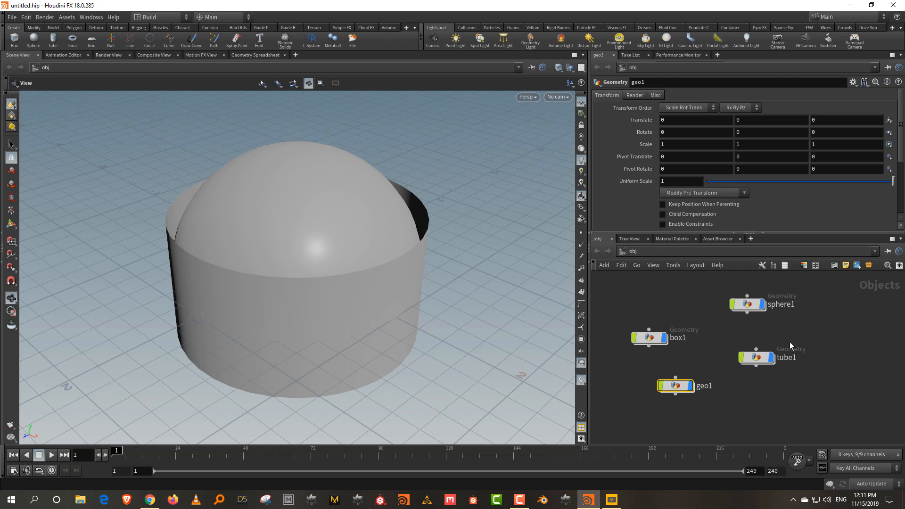
left_click_drag(627, 281, 684, 309)
left_click_drag(710, 277, 780, 368)
key("Delete")
left_click_drag(725, 361, 669, 406)
key("Delete")
Move the box1 node toward the middle of the network and deselect it
left_click(646, 330)
left_click(691, 291)
left_click_drag(647, 335, 677, 329)
left_click(748, 309)
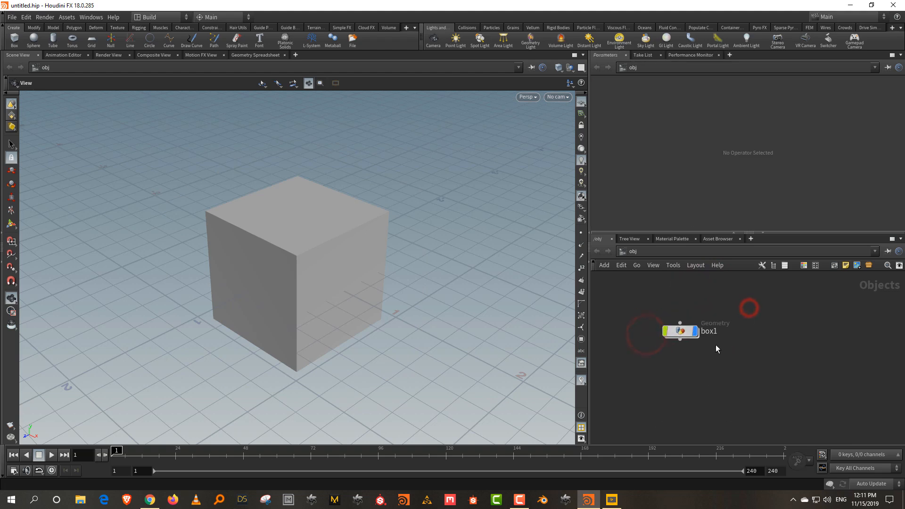
Toggle box1's display flag off and on twice, and turn off its selectable flag
mouse_move(697, 336)
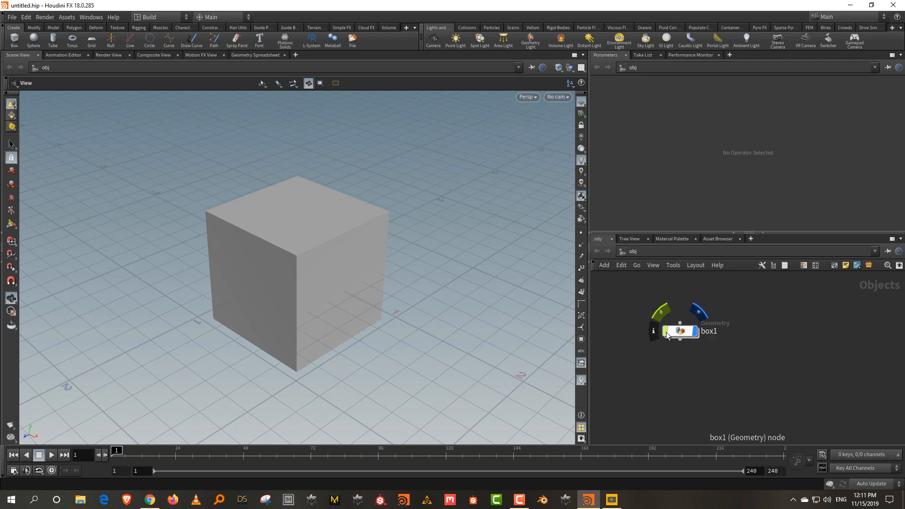
left_click(698, 334)
left_click(697, 334)
left_click(697, 334)
left_click(697, 334)
left_click(666, 333)
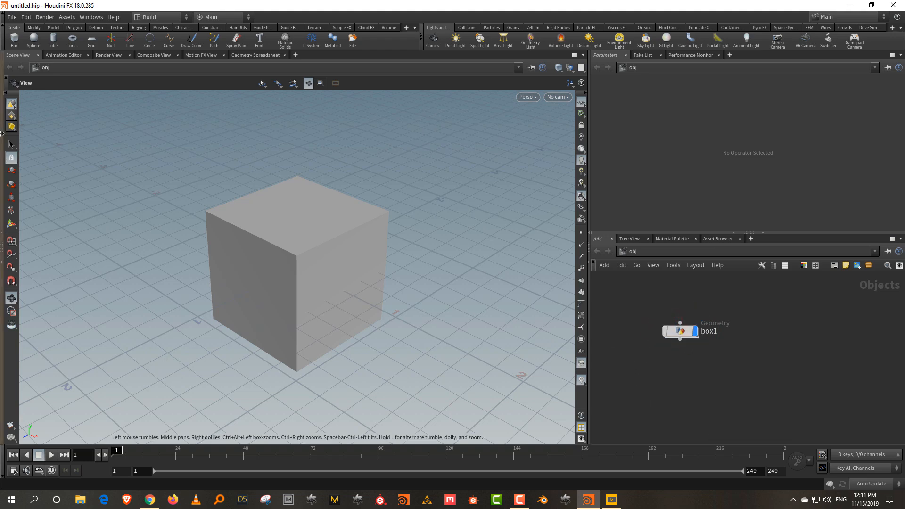
Frame the box in the viewport and try to select it with selection rectangles
left_click_drag(222, 183, 312, 297)
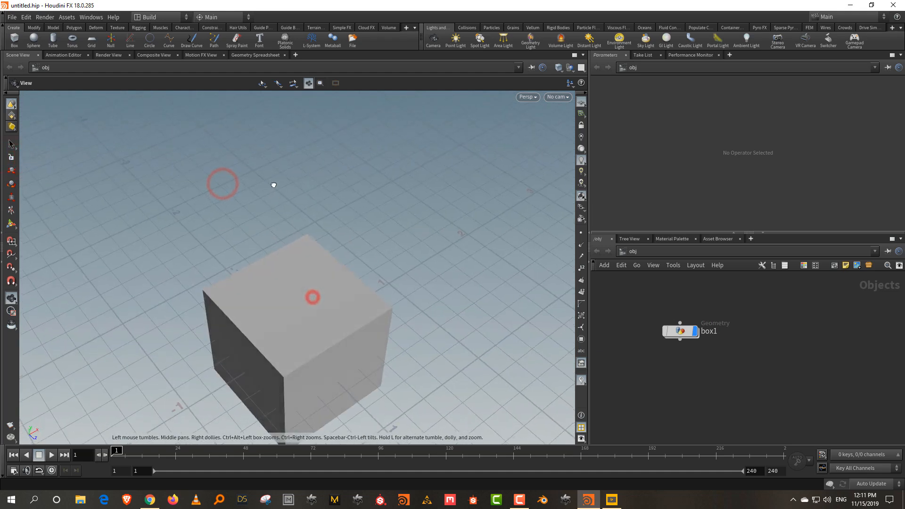
left_click_drag(277, 191, 302, 260)
key("space+g")
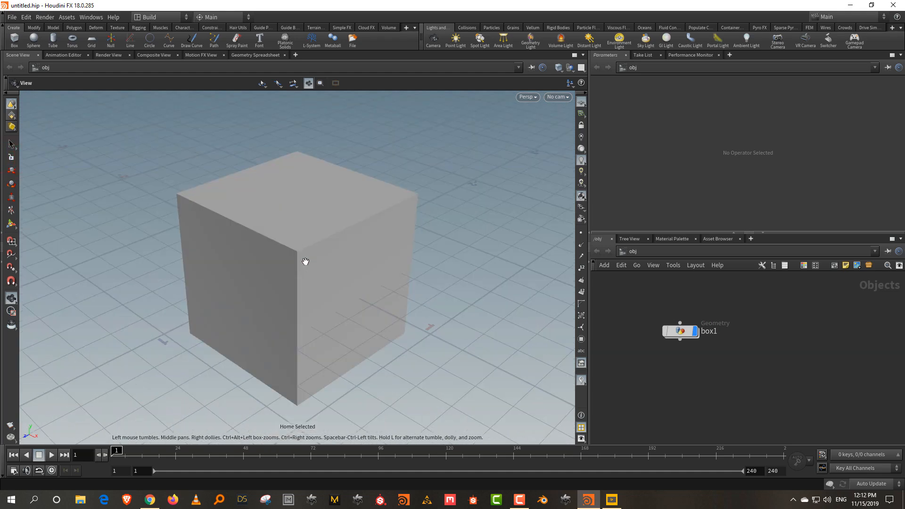
left_click_drag(158, 174, 288, 278)
mouse_move(193, 176)
left_mouse_down()
mouse_move(208, 200)
mouse_move(321, 282)
left_mouse_up()
left_click_drag(228, 177, 356, 288)
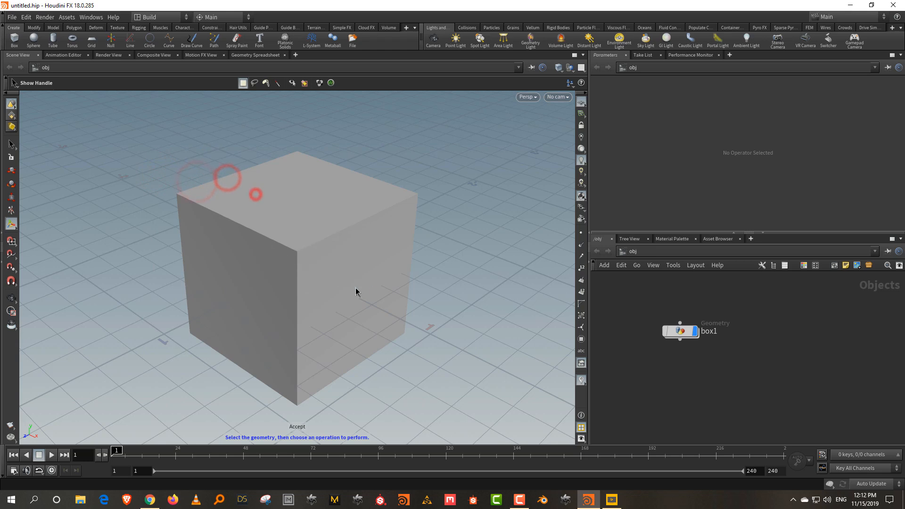
Add a Sphere object to the network, placing its node well apart from box1
left_click(731, 306)
key("Tab")
type("sp")
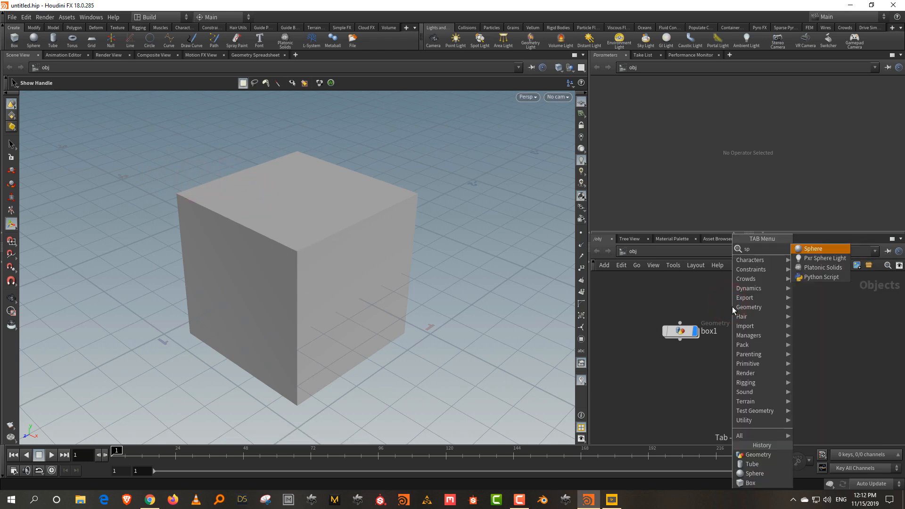
left_click(812, 248)
left_click(816, 308)
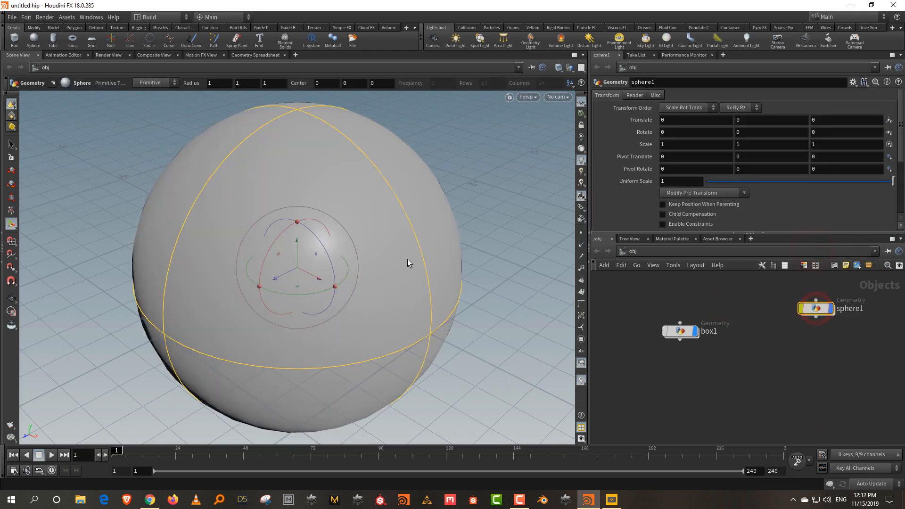
Move the sphere away from the box along X to about -2.13
left_click_drag(320, 278, 132, 176)
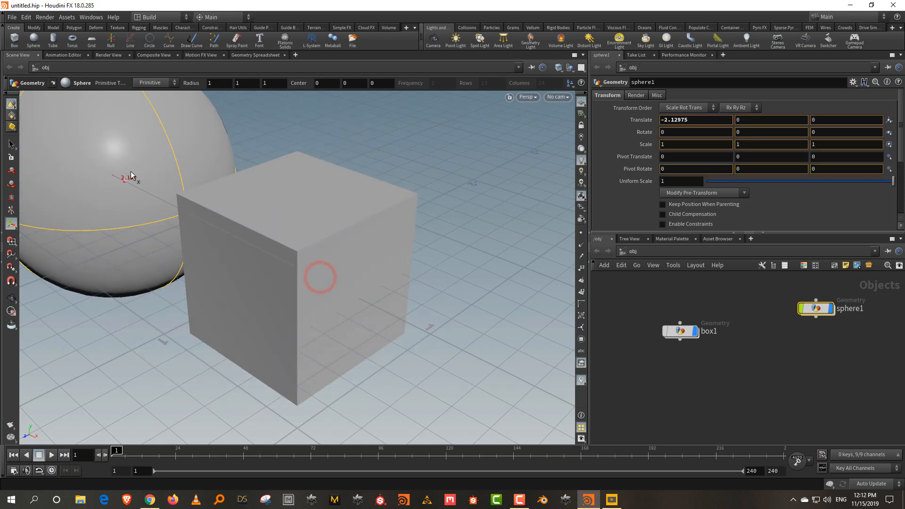
right_click_drag(333, 182, 319, 330, "alt")
middle_click_drag(444, 277, 462, 323, "alt")
Test whether the sphere and the box can be picked in the viewport
left_click(499, 277)
left_click(354, 148)
left_click(216, 174)
left_click(356, 161)
left_click(319, 219)
Select box1 through its node and move the box about 0.06 along X
left_click_drag(629, 299, 722, 366)
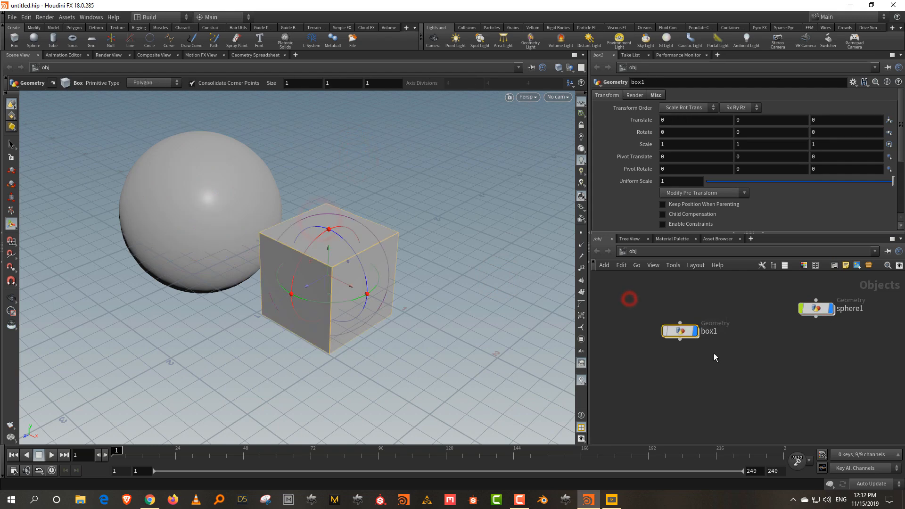
left_click_drag(663, 331, 684, 363)
left_click_drag(715, 307, 679, 364)
left_click_drag(346, 286, 351, 286)
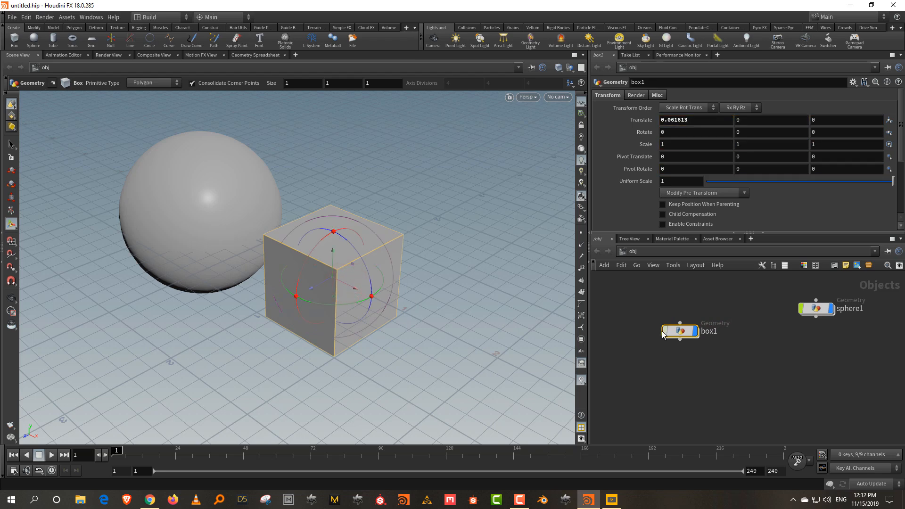
Turn box1's selectable flag back on, and view its node info before closing it
mouse_move(664, 334)
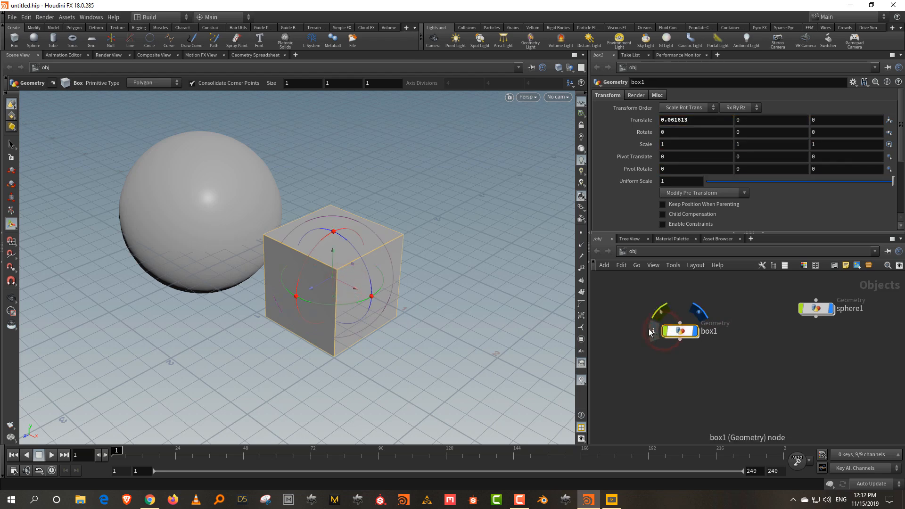
left_click(654, 331)
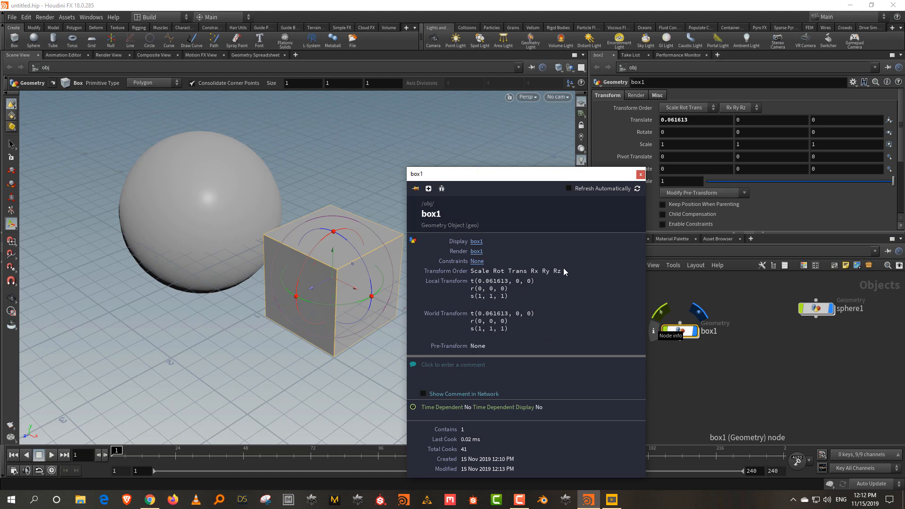
left_click(640, 174)
Delete the sphere1 object from the network
left_click_drag(729, 293, 811, 364)
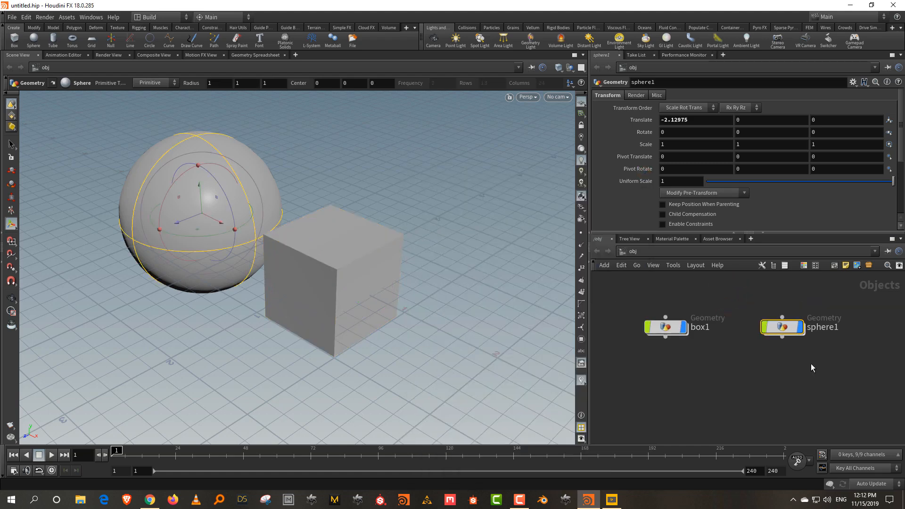
key("Delete")
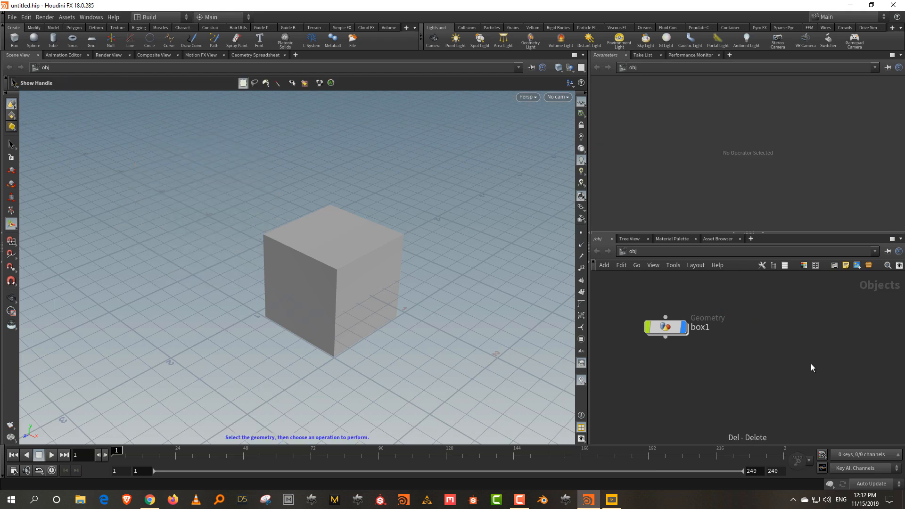
Enlarge the network editor further and move the selected box1 node slightly within it
left_click_drag(665, 330, 677, 331)
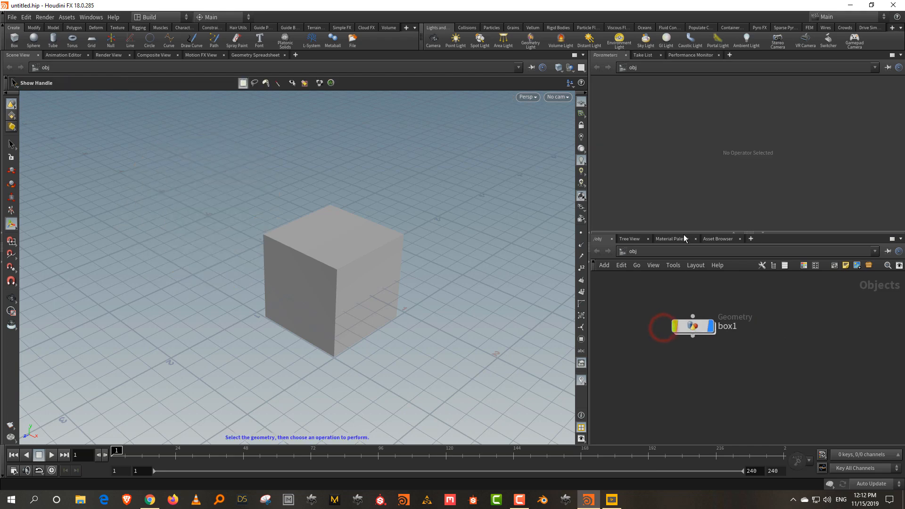
left_click_drag(691, 232, 691, 205)
left_click_drag(775, 275, 659, 372)
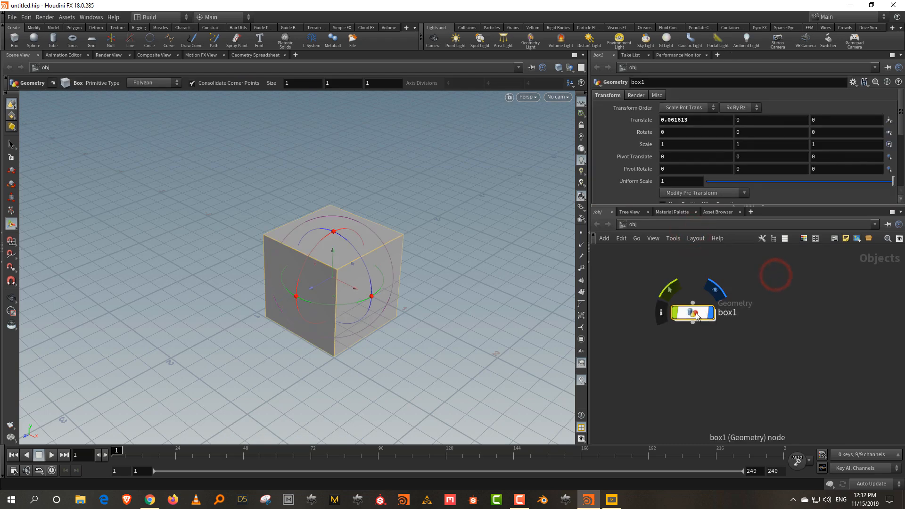
left_click_drag(692, 313, 712, 318)
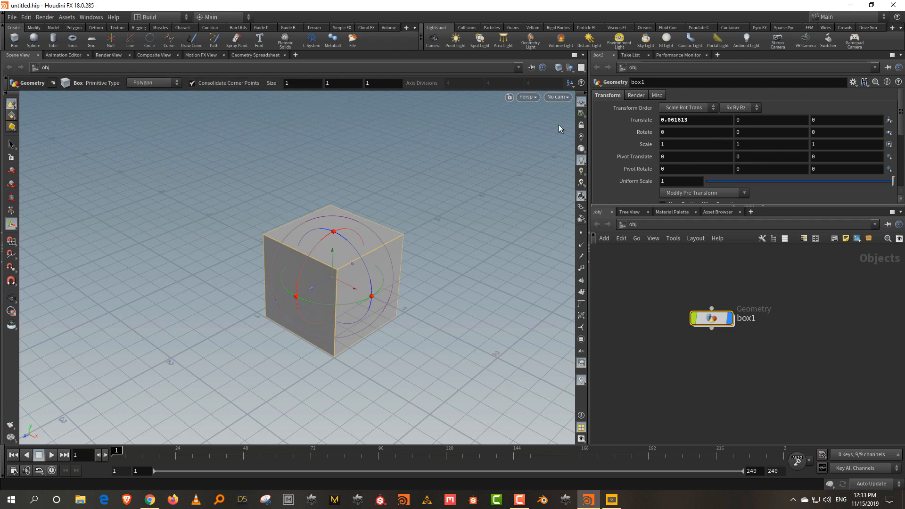
Enlarge the parameter editor above the network and shift the box1 object node slightly, leaving it selected
left_click_drag(671, 206, 673, 258)
left_click(662, 313)
left_click_drag(716, 338, 727, 360)
left_click(798, 349)
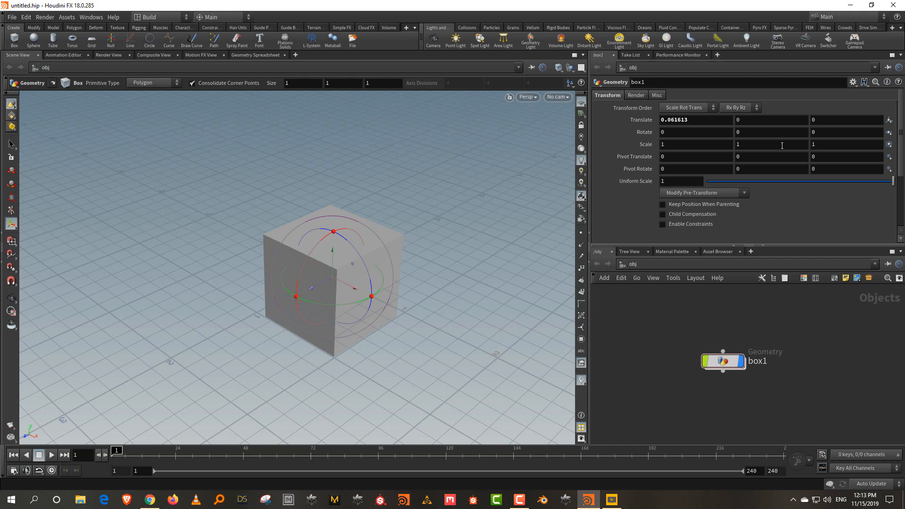
left_click(786, 326)
left_click_drag(723, 362, 729, 350)
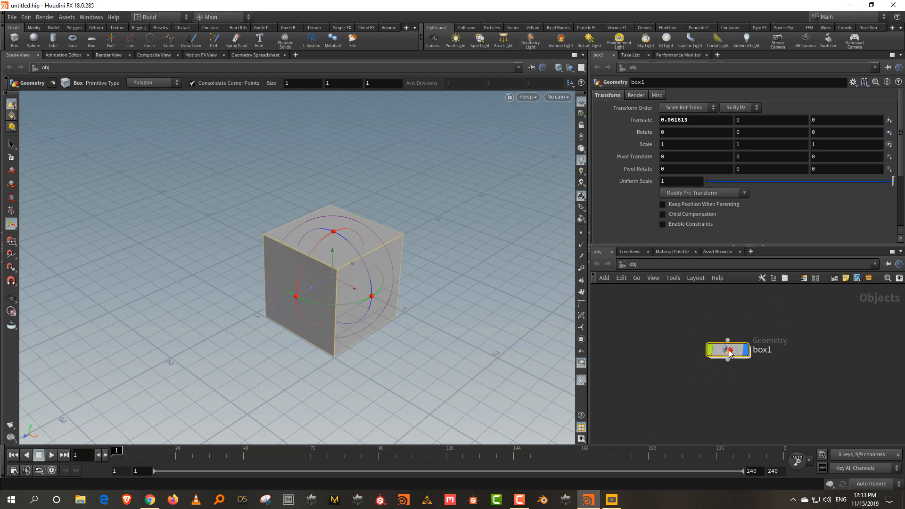
Go inside the box1 object and move its box node slightly upward in the geometry network
double_click(729, 351)
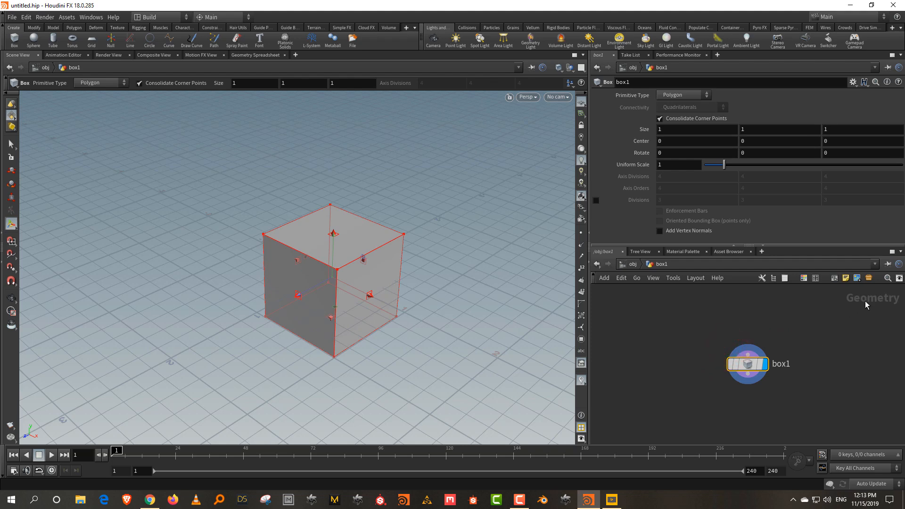
left_click_drag(749, 364, 746, 353)
left_click_drag(804, 333, 688, 396)
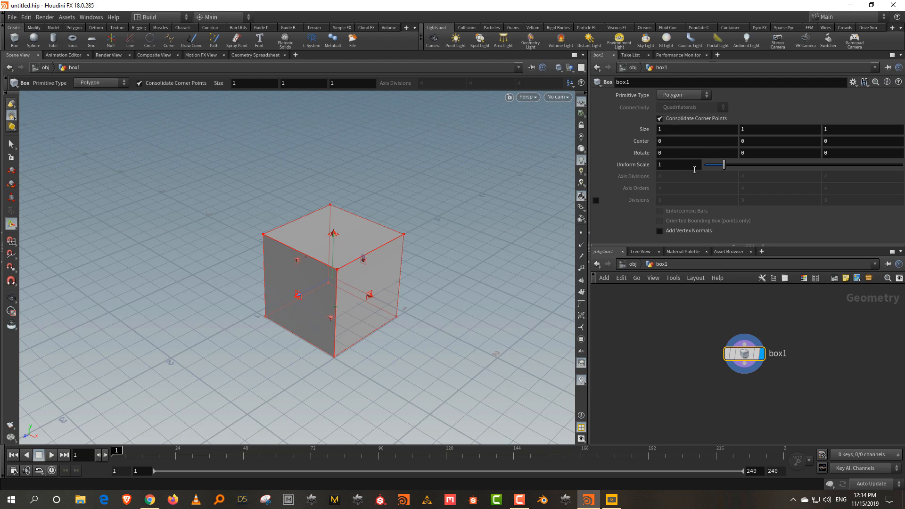
Try the Polygon Mesh and NURBS primitive types on the box and set it back to Polygon
left_click(688, 98)
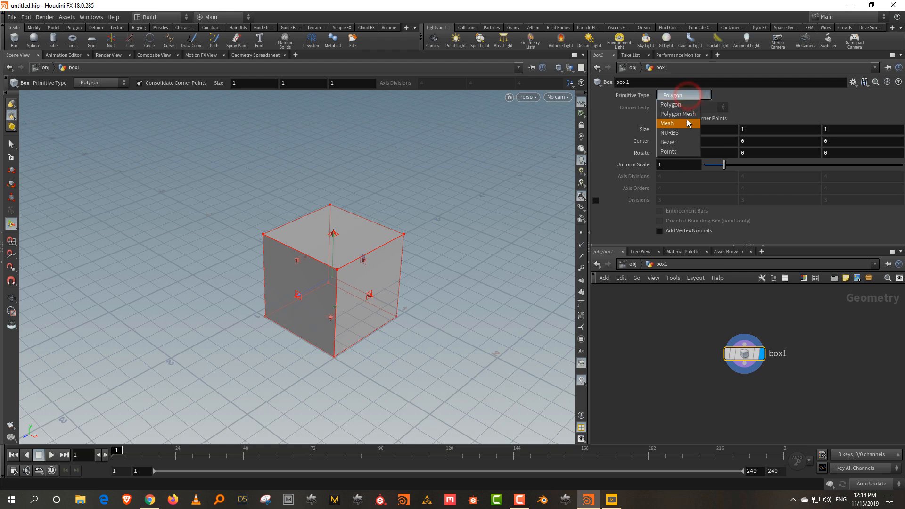
left_click(689, 113)
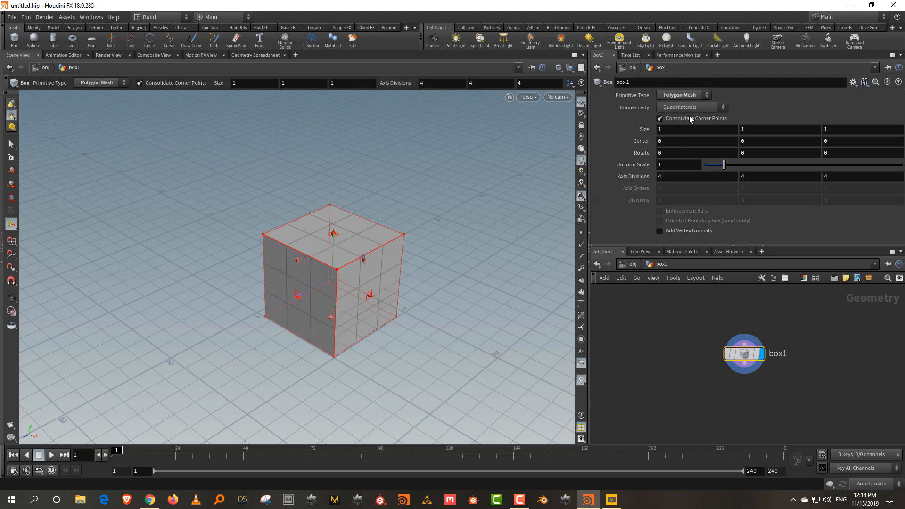
left_click(690, 95)
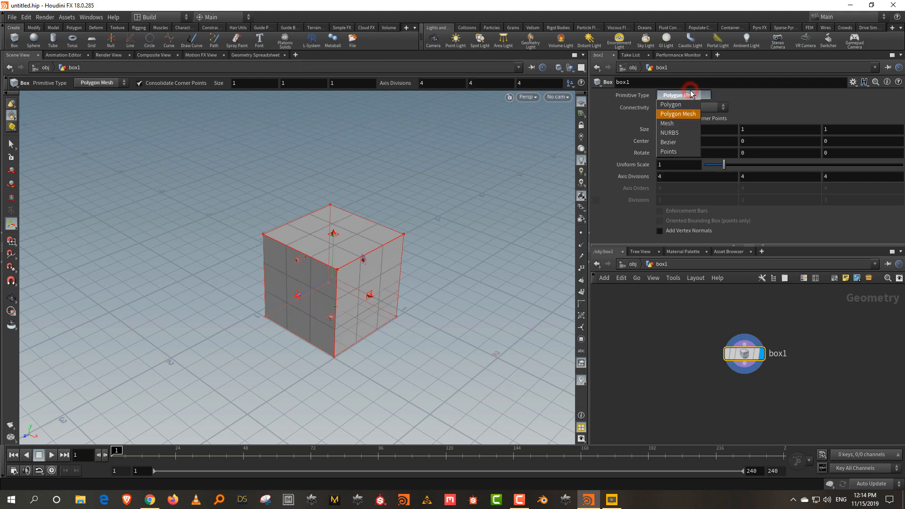
left_click(689, 132)
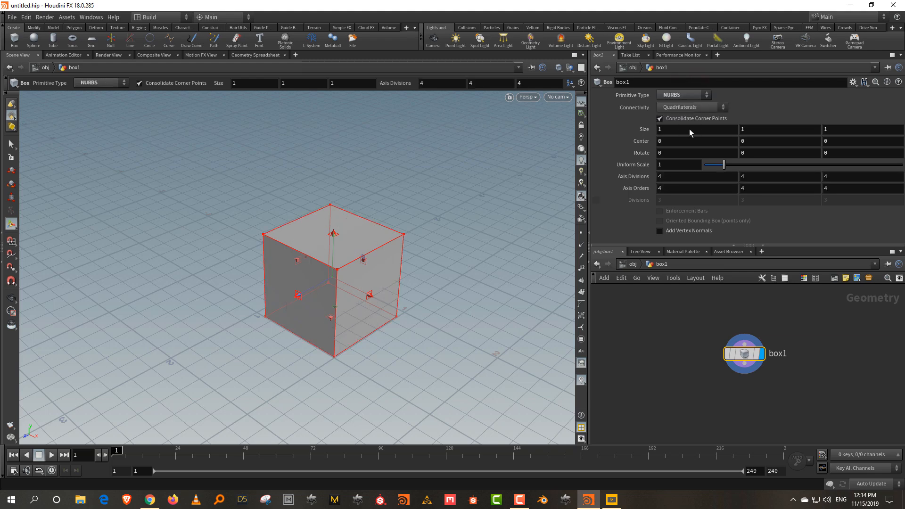
left_click(689, 96)
left_click(691, 104)
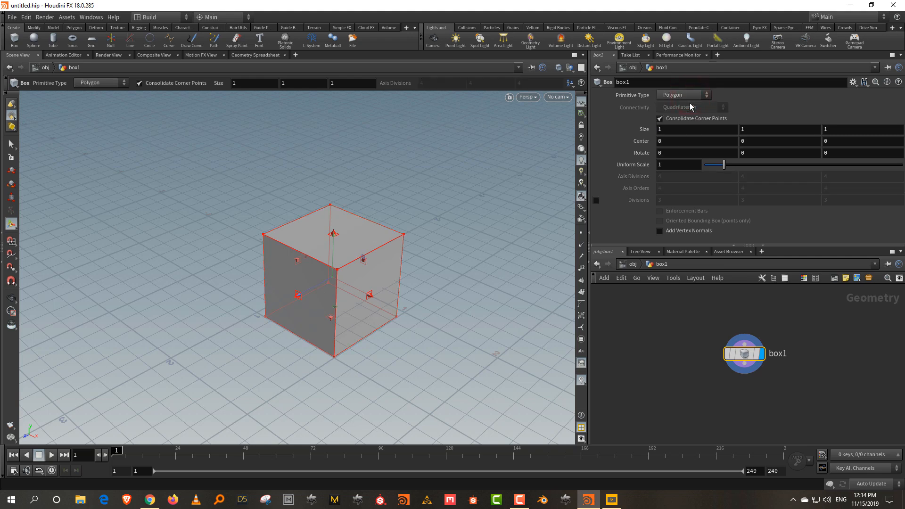
Enlarge the network editor and deselect the box node
left_click_drag(711, 245, 716, 209)
left_click_drag(667, 281, 675, 316)
left_click_drag(865, 318, 734, 372)
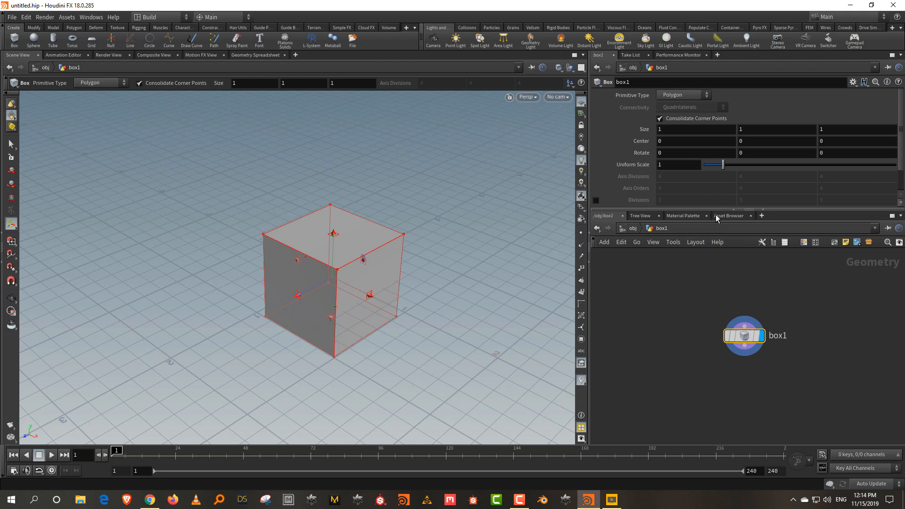
left_click_drag(715, 210, 715, 224)
left_click(670, 285)
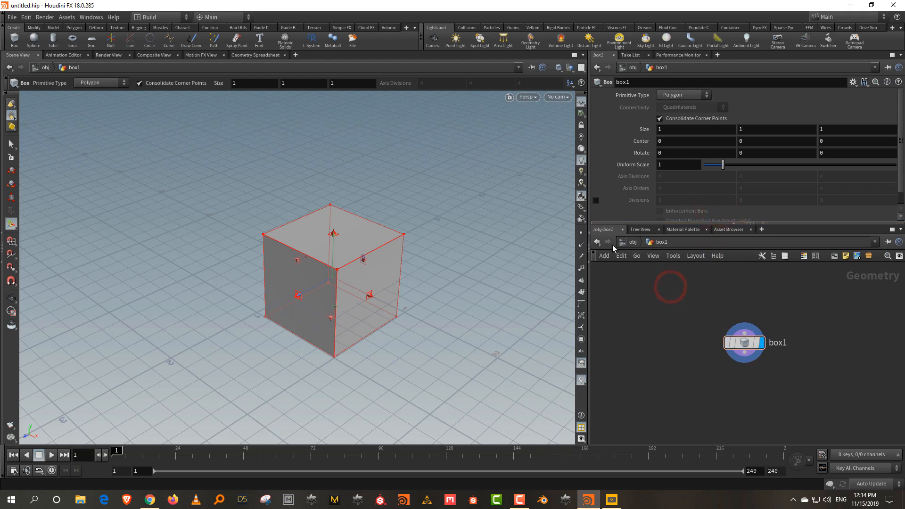
Switch between the object level and the inside of box1, finishing at object level with nothing selected
left_click(632, 242)
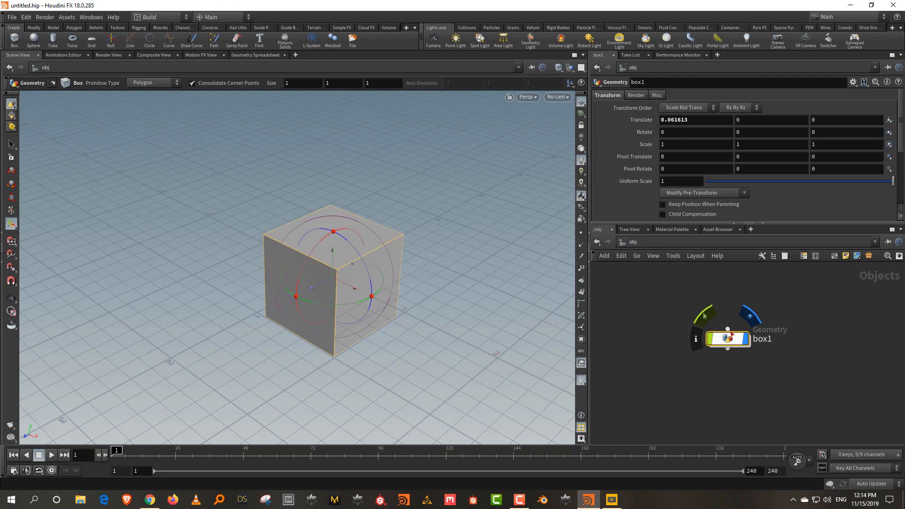
double_click(728, 337)
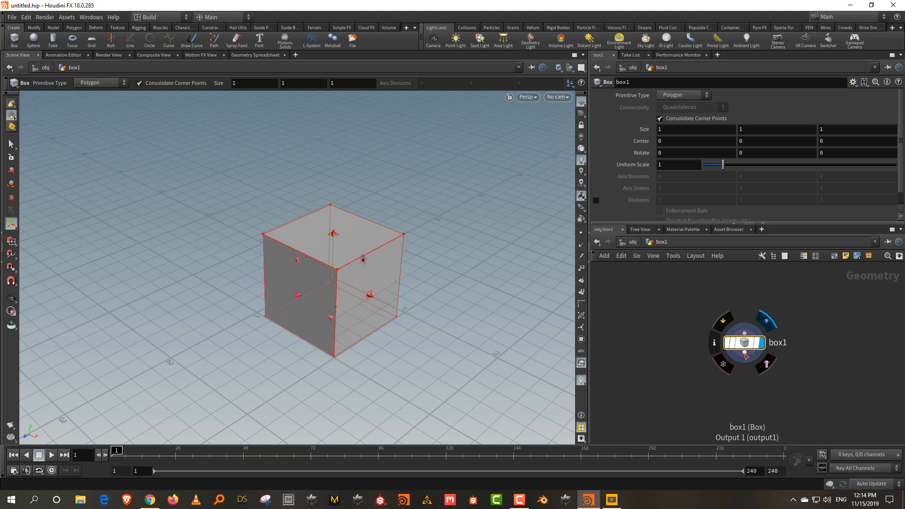
left_click(822, 301)
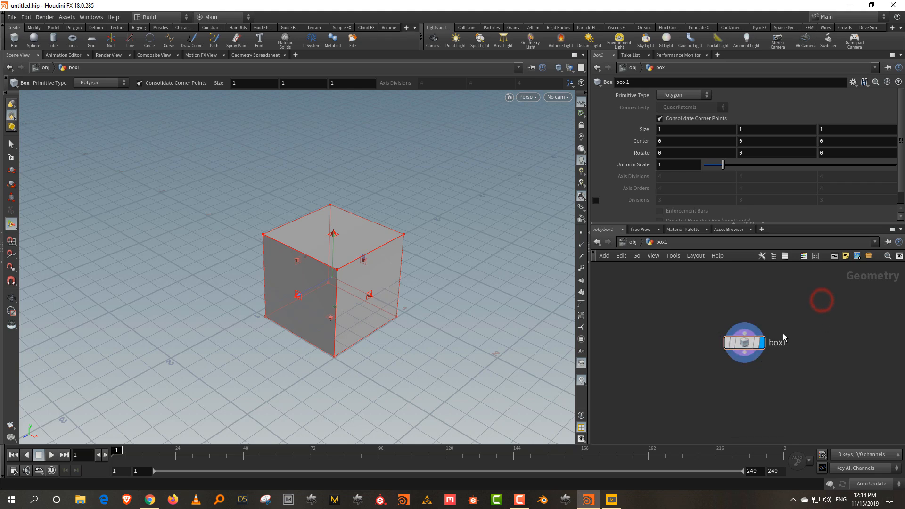
left_click(634, 242)
left_click(811, 293)
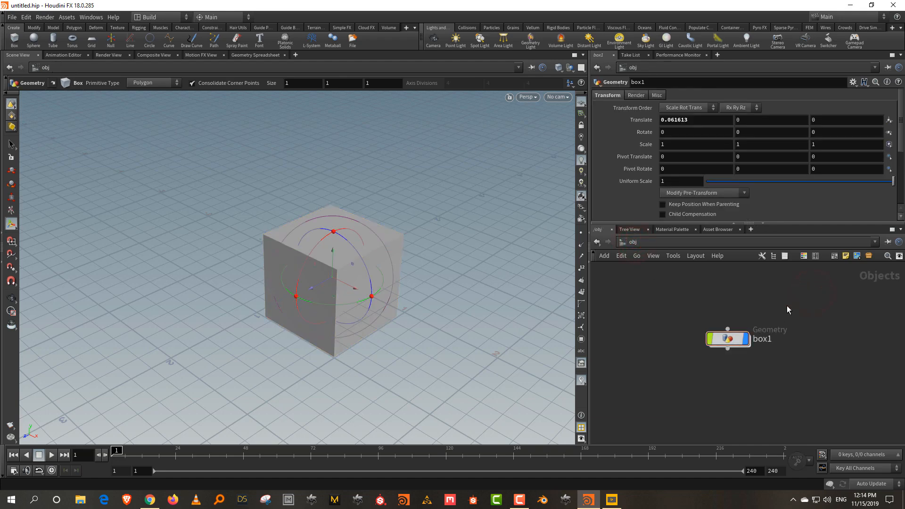
Add a sphere object below box1 in the object network and move the box1 node up above it
key("Tab")
type("sp")
left_click(818, 250)
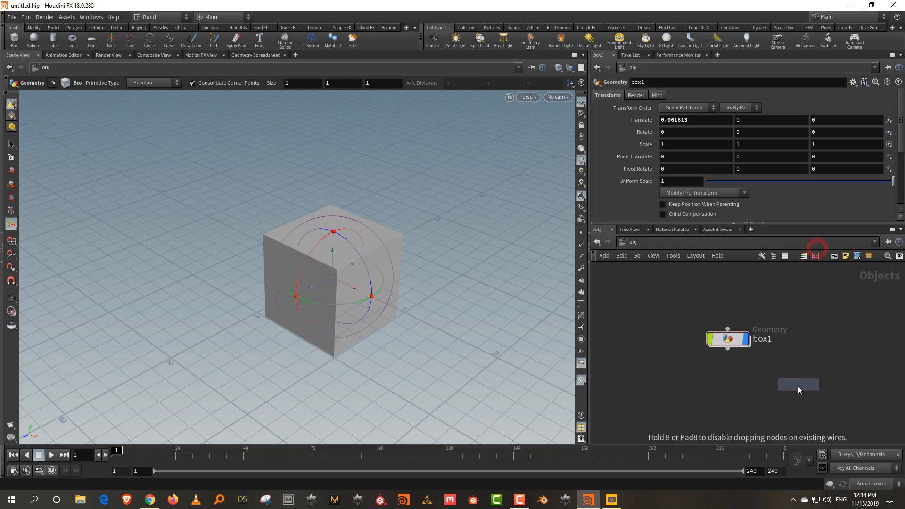
left_click(798, 385)
left_click_drag(733, 339, 777, 315)
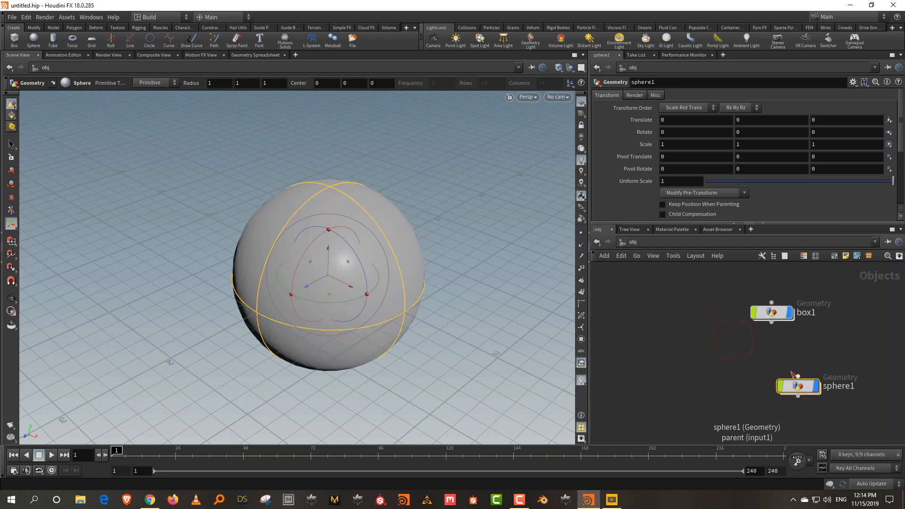
Parent sphere1 to box1 by wiring box1's output into sphere1's input
left_click(772, 323)
left_click(798, 376)
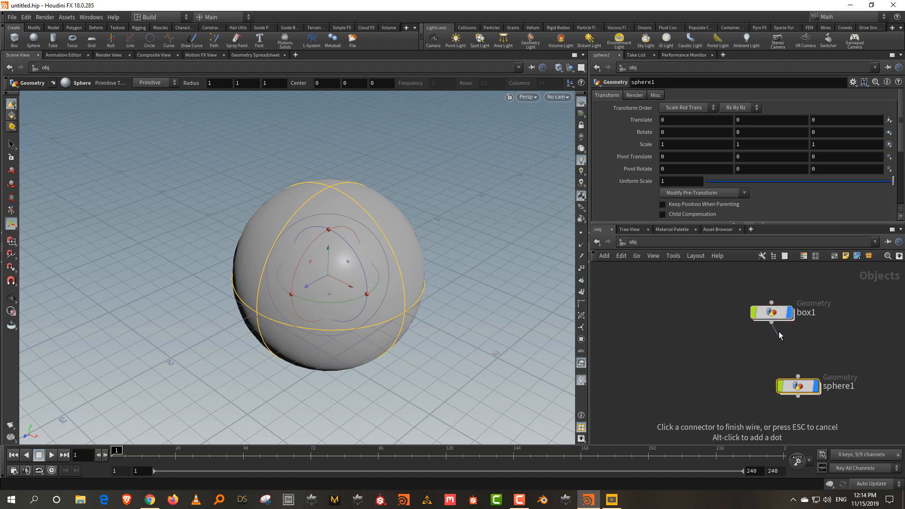
left_click(809, 372)
Move the sphere away from the box to about -2.88 along X
left_click_drag(356, 287, 174, 222)
left_click_drag(326, 236, 400, 250)
right_click_drag(325, 204, 301, 277)
middle_click_drag(276, 264, 299, 261)
Select the box1 object, shift its node slightly, and move the box to about -0.15 along X
left_click_drag(706, 275, 832, 336)
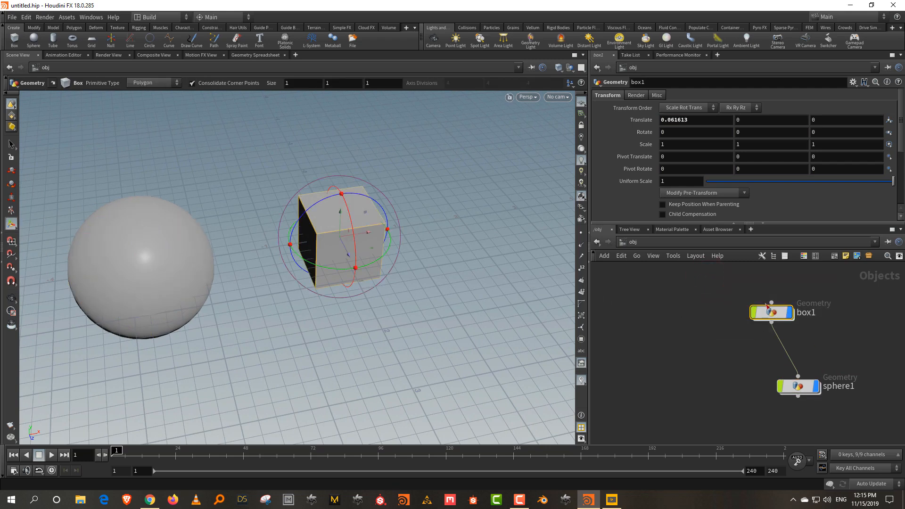
left_click_drag(774, 311, 787, 312)
left_click(843, 282)
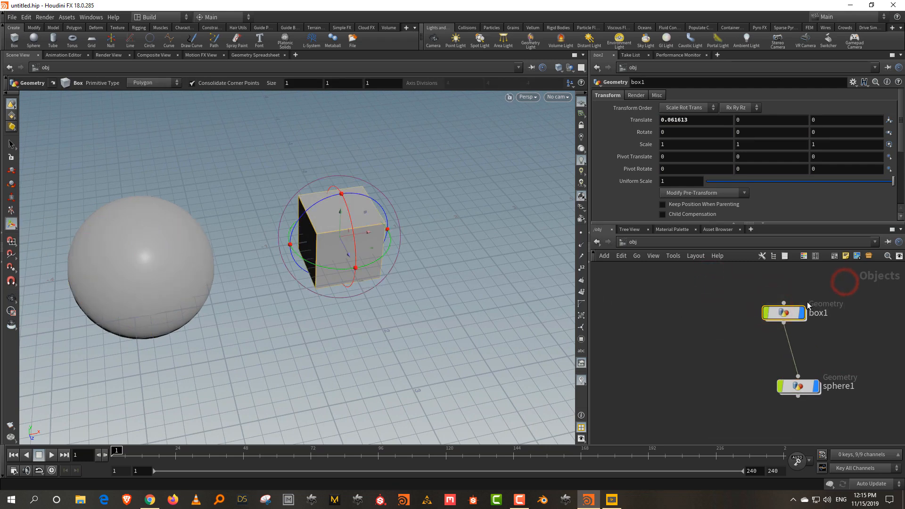
mouse_move(363, 232)
left_mouse_down()
mouse_move(455, 228)
mouse_move(310, 243)
mouse_move(349, 239)
left_mouse_up()
Rotate the parent box about 4.2 degrees around Y, then try scaling it and undo the scaling
key("r")
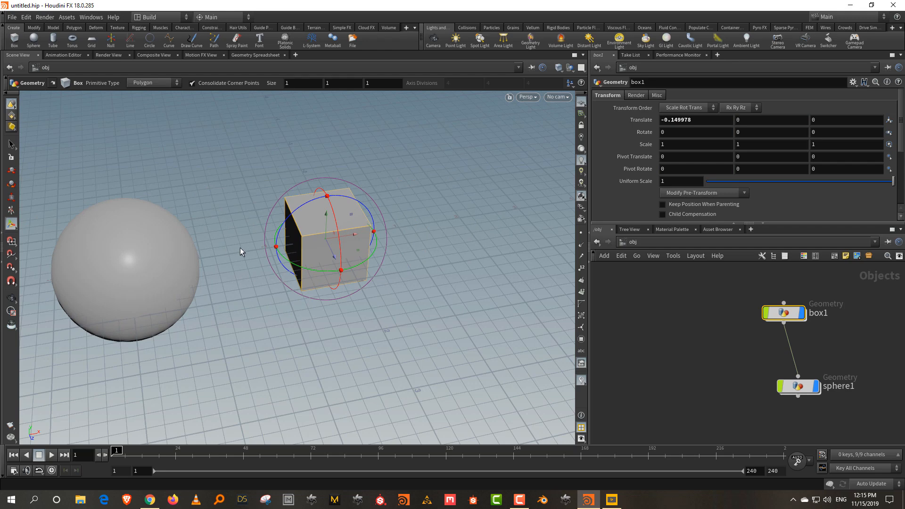
left_click_drag(315, 273, 305, 256)
key("e")
key("ctrl+z")
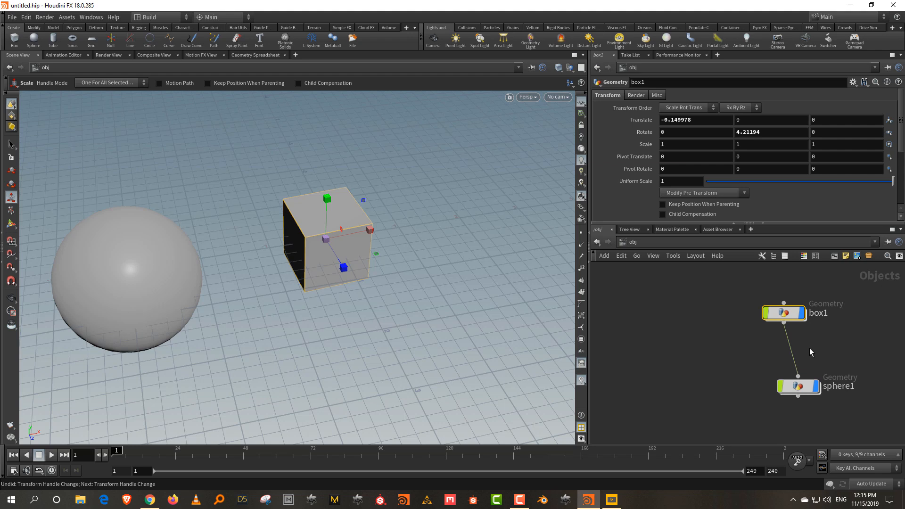
Cut the wire between box1 and sphere1 and rotate the box to about 22.5 degrees around Y
key("y")
mouse_move(823, 340)
left_mouse_down()
mouse_move(741, 359)
mouse_move(832, 344)
left_mouse_up()
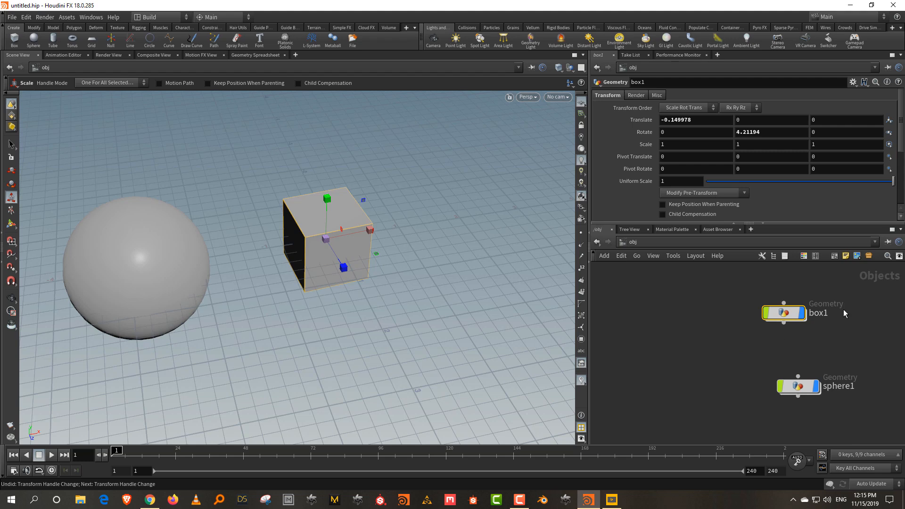
key("r")
mouse_move(326, 269)
left_mouse_down()
mouse_move(413, 261)
mouse_move(338, 270)
left_mouse_up()
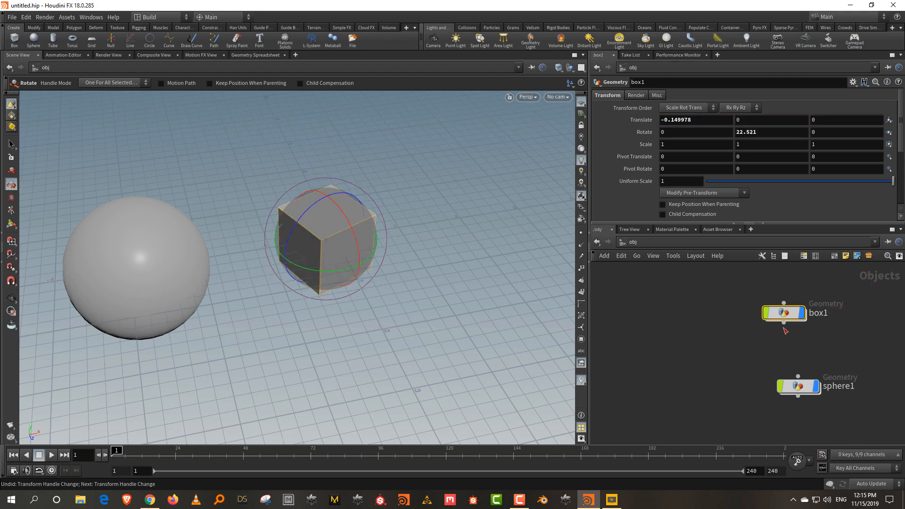
Reconnect sphere1 under box1, cut the wire again, and delete the sphere1 object
left_click_drag(783, 324, 808, 370)
left_click(797, 386)
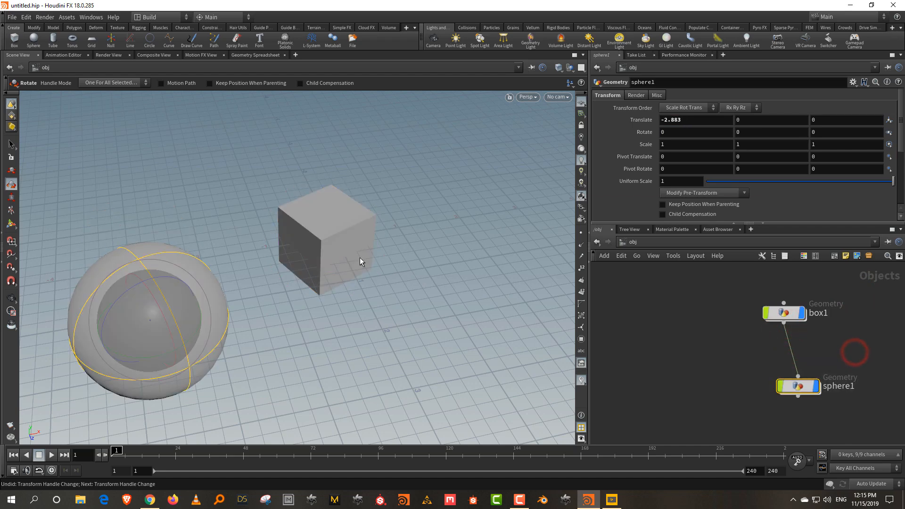
key("y")
left_click_drag(829, 344, 754, 358)
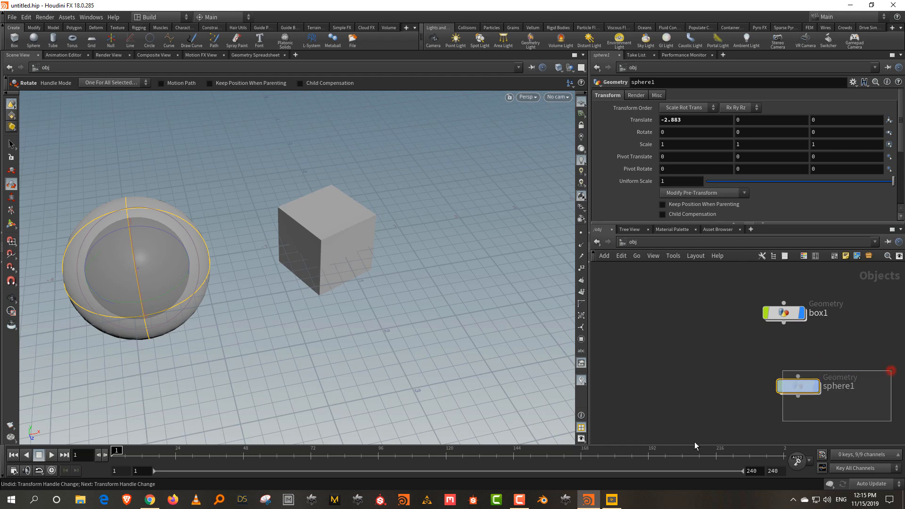
Reset the box1 object's X translation and Y rotation to 0 at object level
double_click(784, 312)
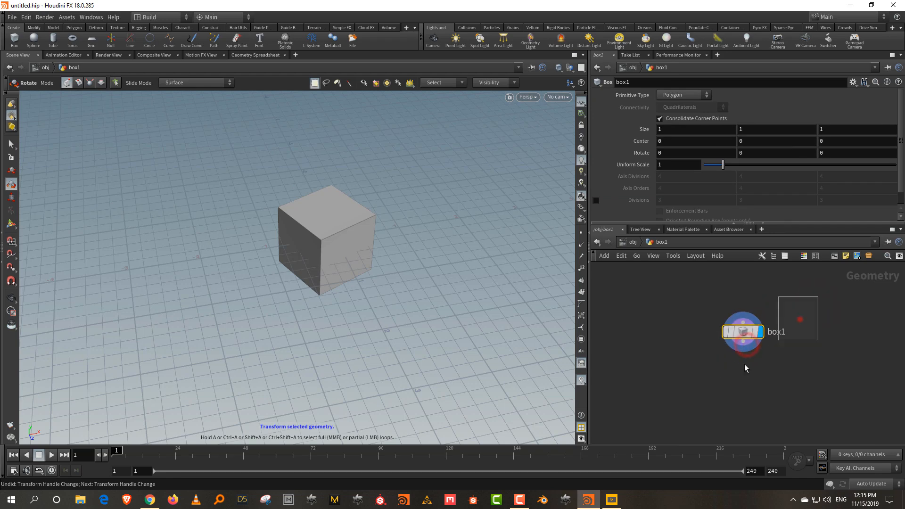
left_click(634, 242)
double_click(701, 120)
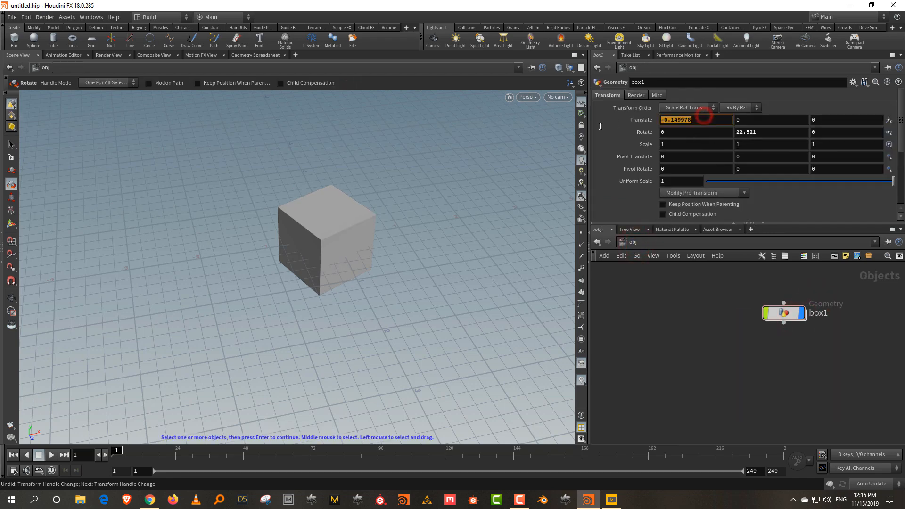
type("0")
key("Tab")
key("Tab")
key("Tab")
key("Tab")
type("0")
key("Return")
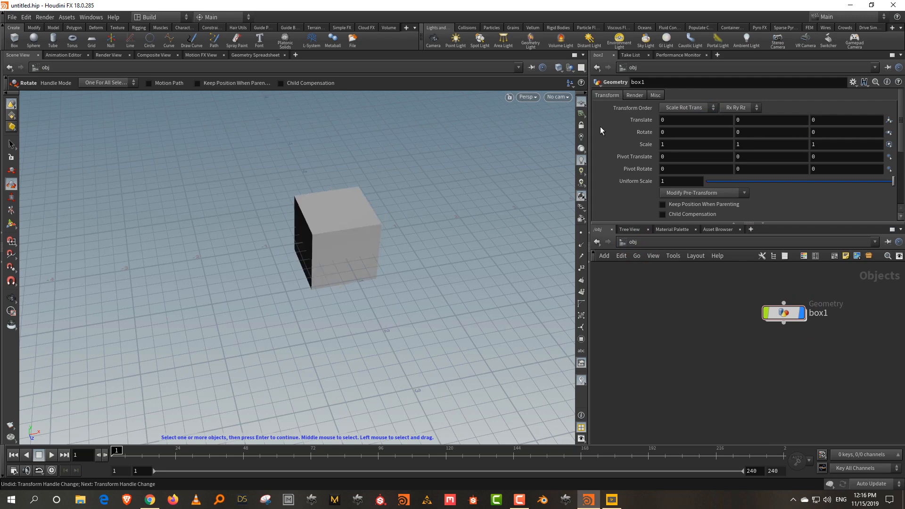
Inside the box1 object, add a Transform node below the box node and wire the box into it
double_click(782, 313)
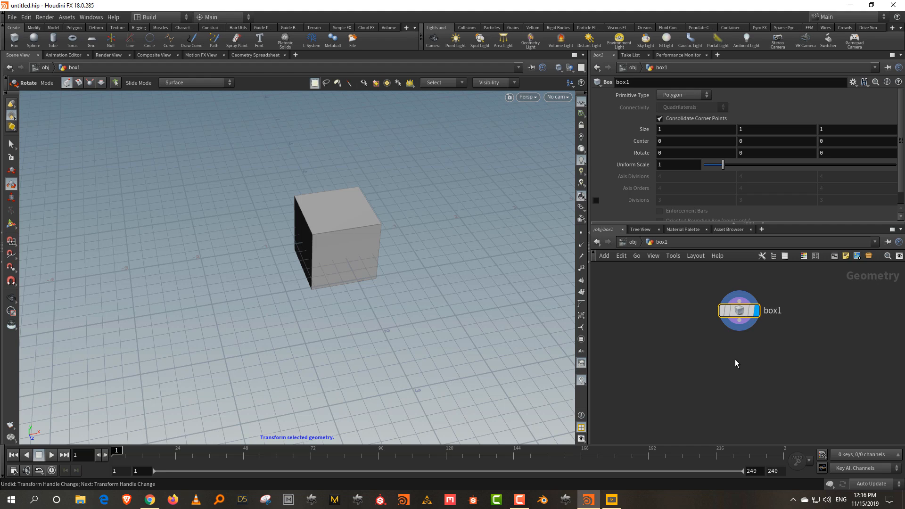
left_click(711, 323)
key("Tab")
type("tr")
left_click(814, 166)
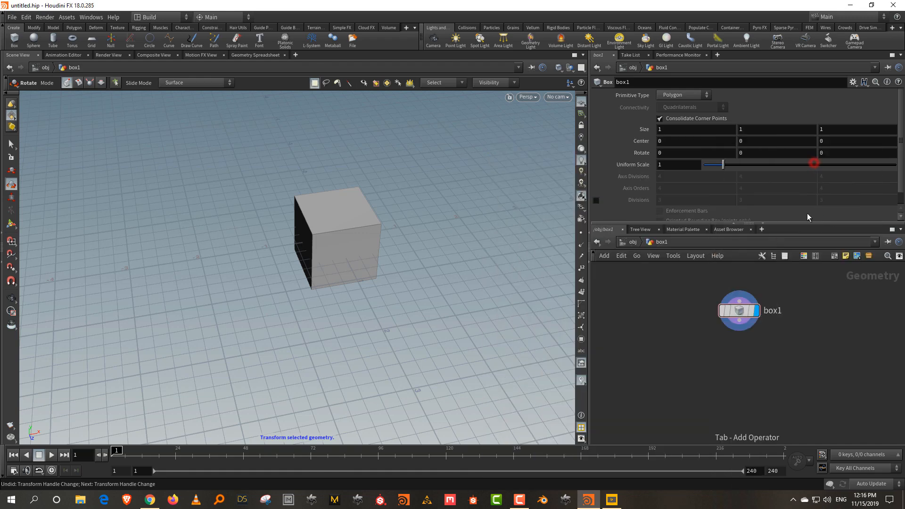
left_click(740, 373)
left_click(738, 363)
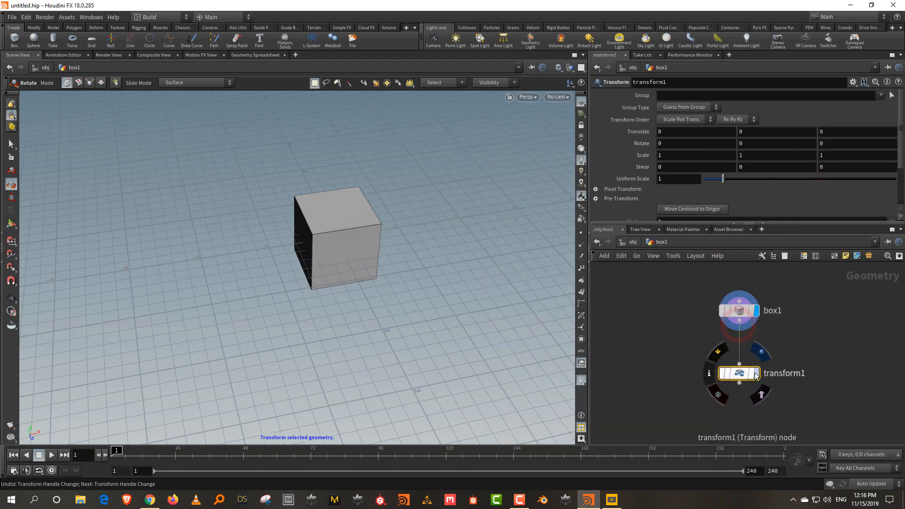
Set the display flag on the Transform node, check the box node's parameters, and reselect the Transform node
key("r")
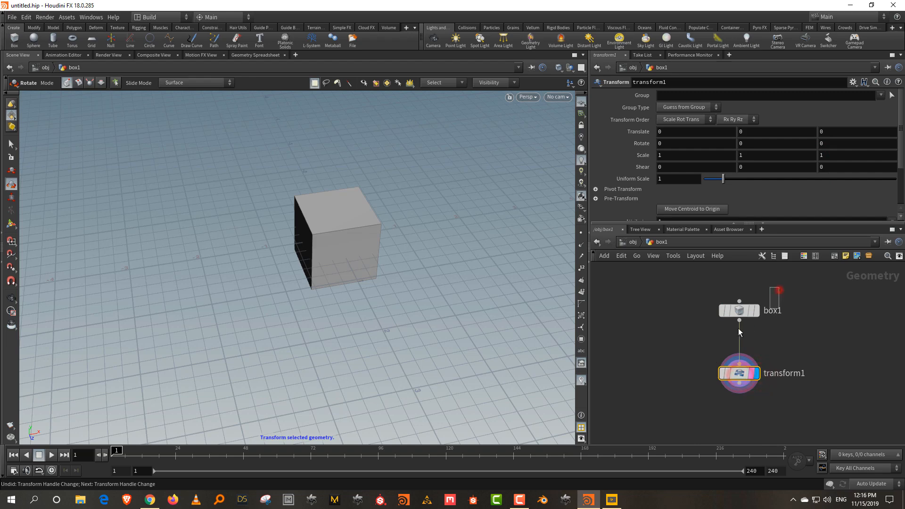
left_click(743, 311)
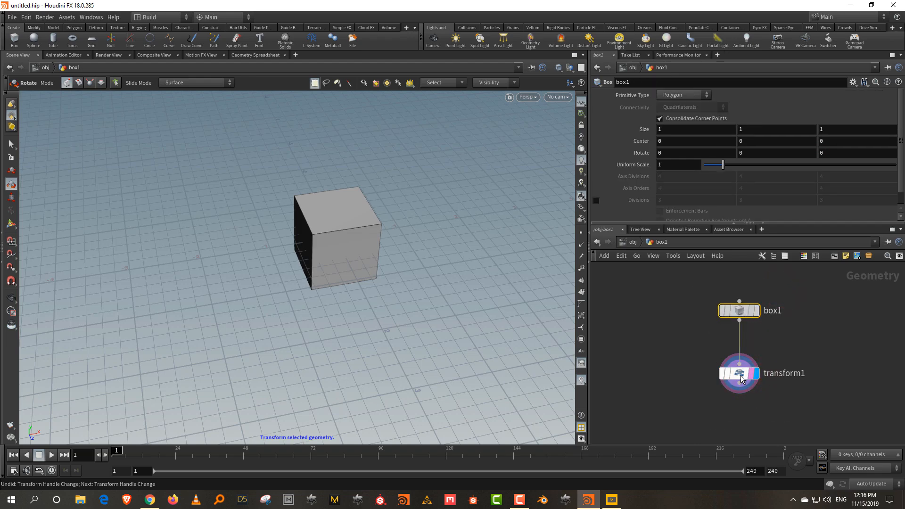
left_click(801, 358)
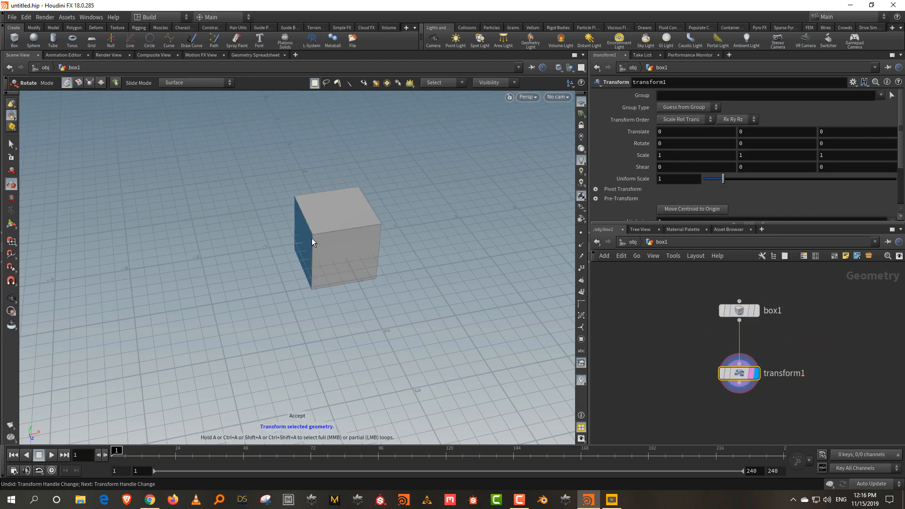
Move the box to about -1.1 on the X axis through the transform1 node
left_click(677, 337)
key("Return")
left_click_drag(363, 227, 301, 238)
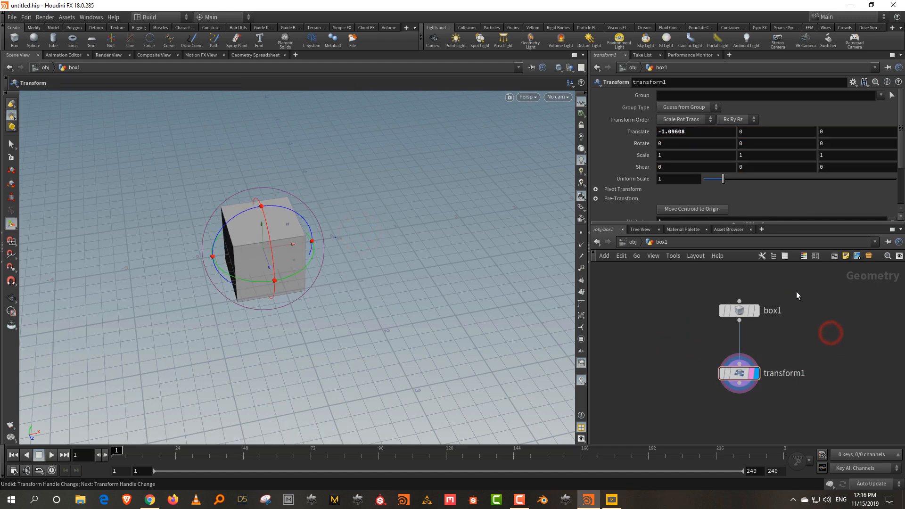
left_click_drag(786, 294, 673, 329)
left_click_drag(790, 357, 665, 408)
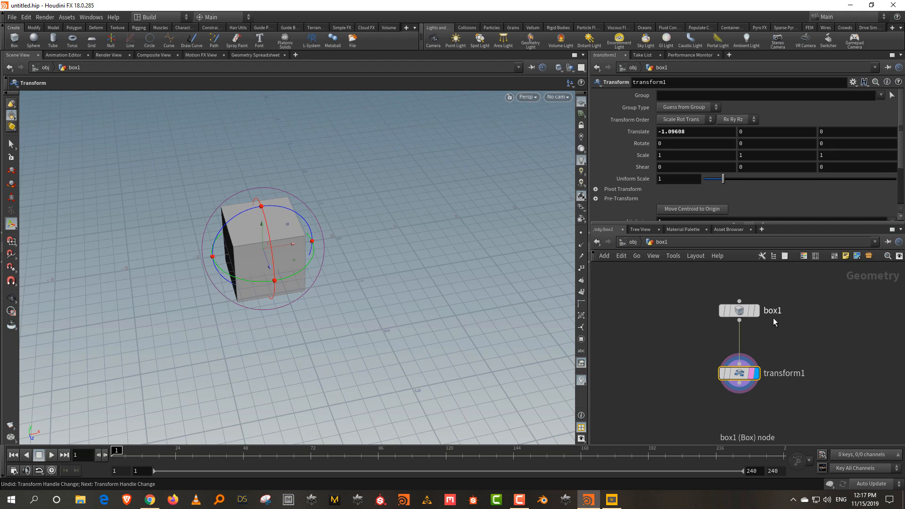
Delete the transform1 node and reposition the remaining box1 node in the network
left_click_drag(786, 330, 841, 370)
key("Delete")
left_click_drag(734, 309, 714, 309)
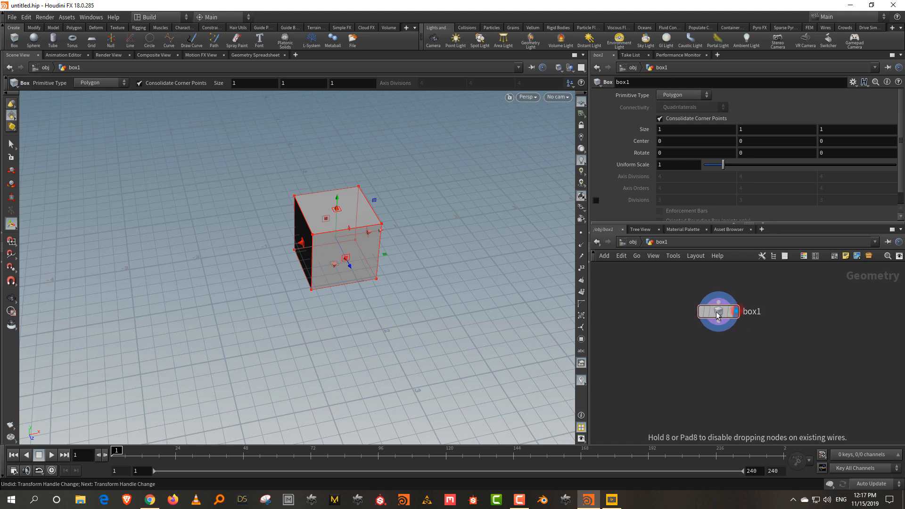
scroll(736, 330, "up", 1)
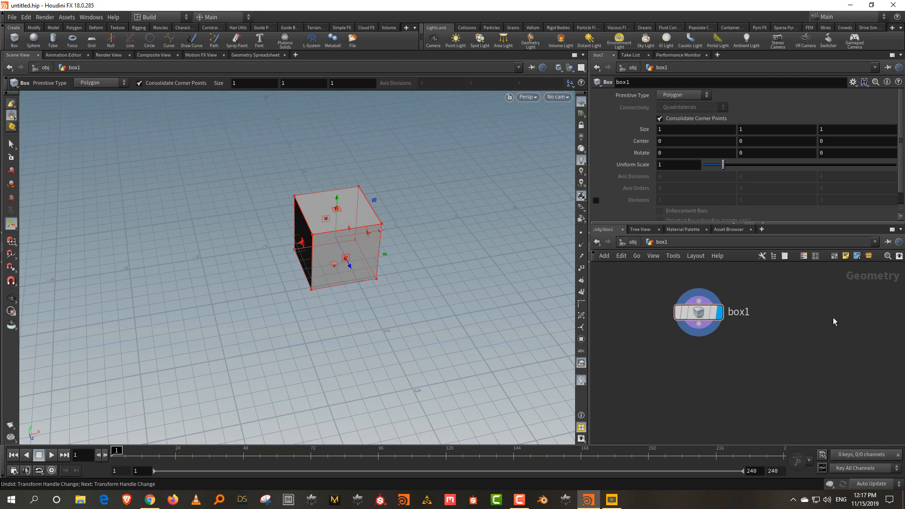
left_click_drag(699, 313, 720, 309)
Widen the network and parameter panes by narrowing the 3D viewport
left_click(804, 293)
left_click(590, 323)
left_click_drag(590, 324, 546, 319)
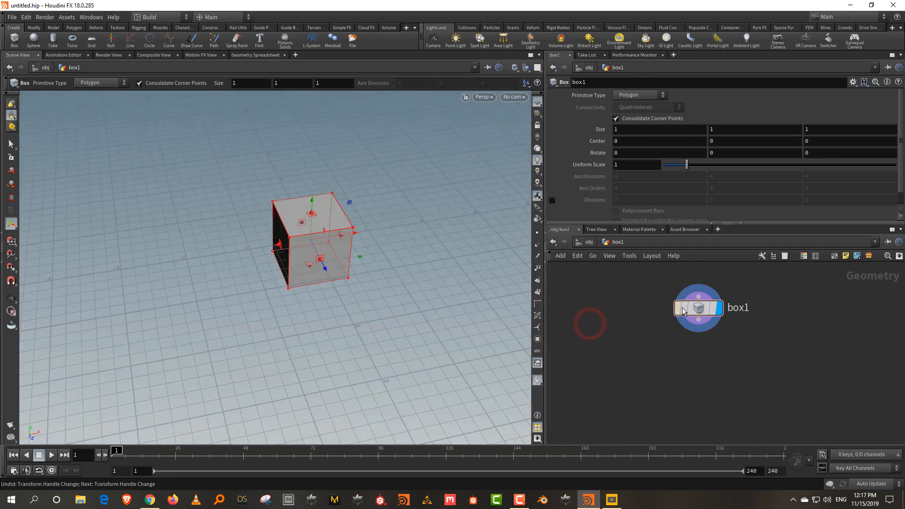
Go up to object level to compare the box1 object's flags, and return inside box1
mouse_move(713, 311)
left_click(590, 242)
mouse_move(754, 313)
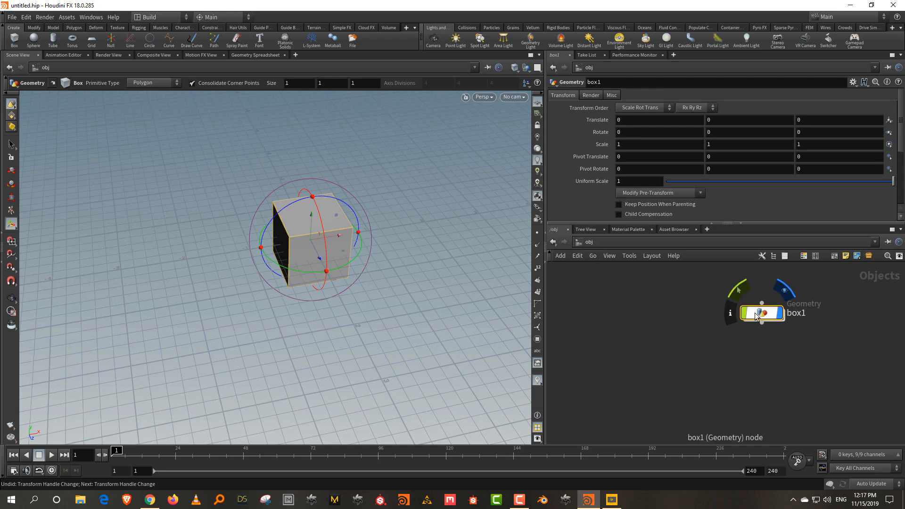
double_click(754, 315)
Toggle the template flag on the box1 geometry node and move the node aside to make room
mouse_move(716, 313)
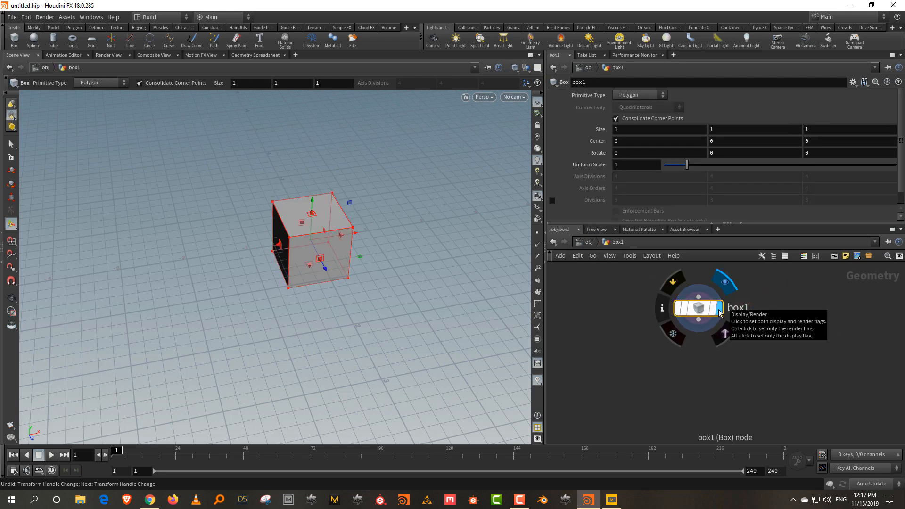
left_click(713, 309)
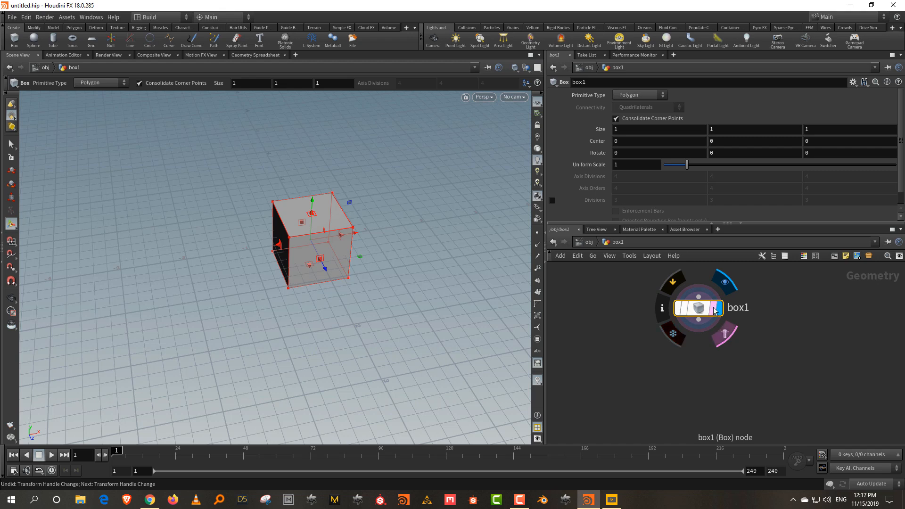
left_click_drag(701, 308, 651, 311)
left_click(757, 289)
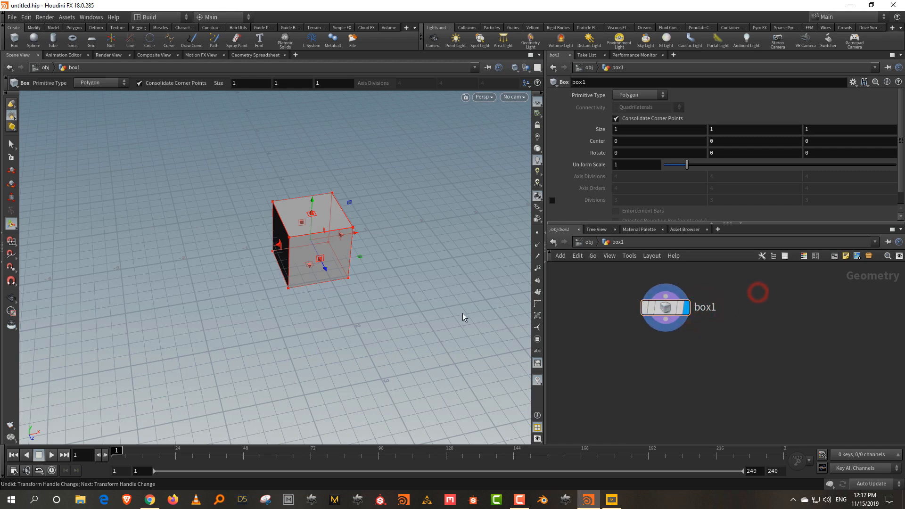
Move the box's center to about -1.61 on X and add a Sphere node beside the box1 node
left_click_drag(333, 234, 231, 246)
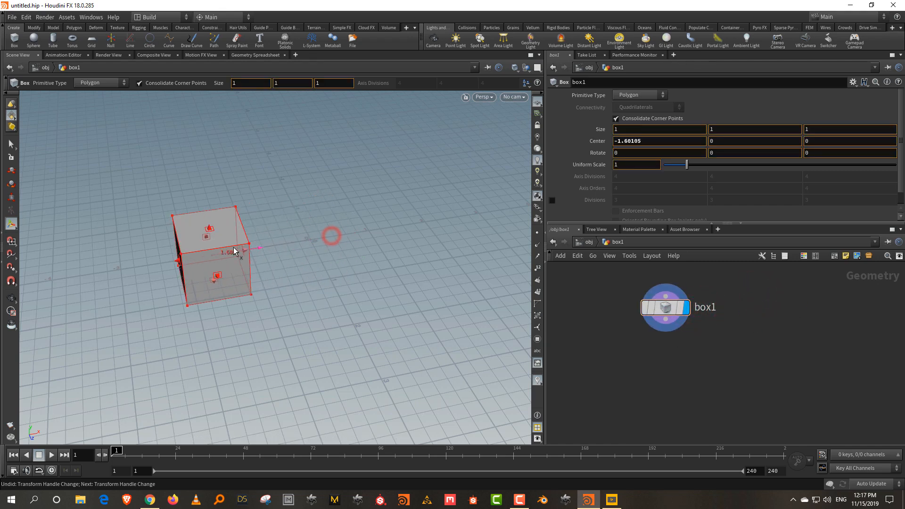
left_click(782, 291)
key("Tab")
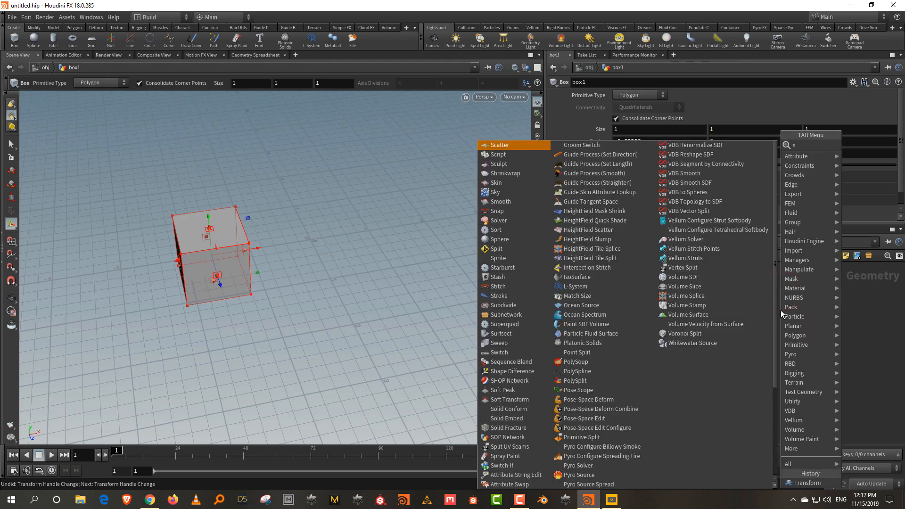
left_click(728, 141)
left_click(759, 300)
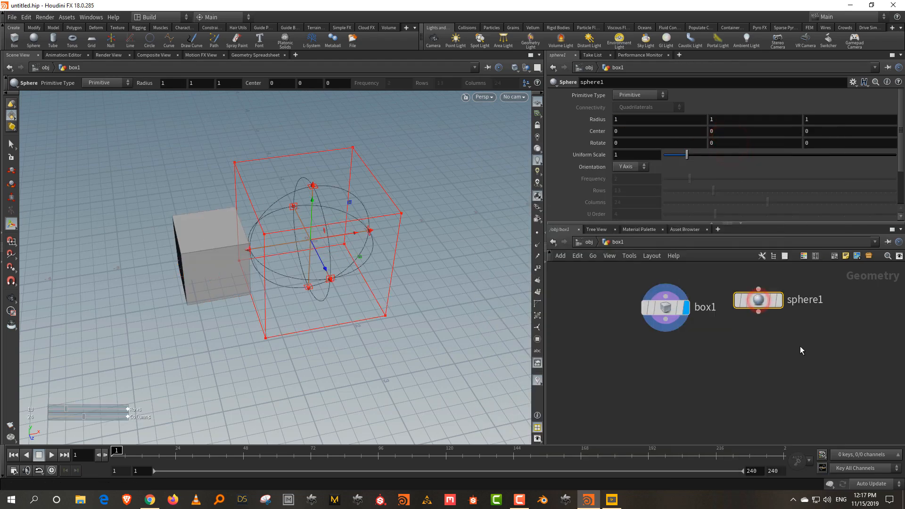
Turn on the template flag of the sphere1 node and inspect its wireframe next to the box
left_click(720, 333)
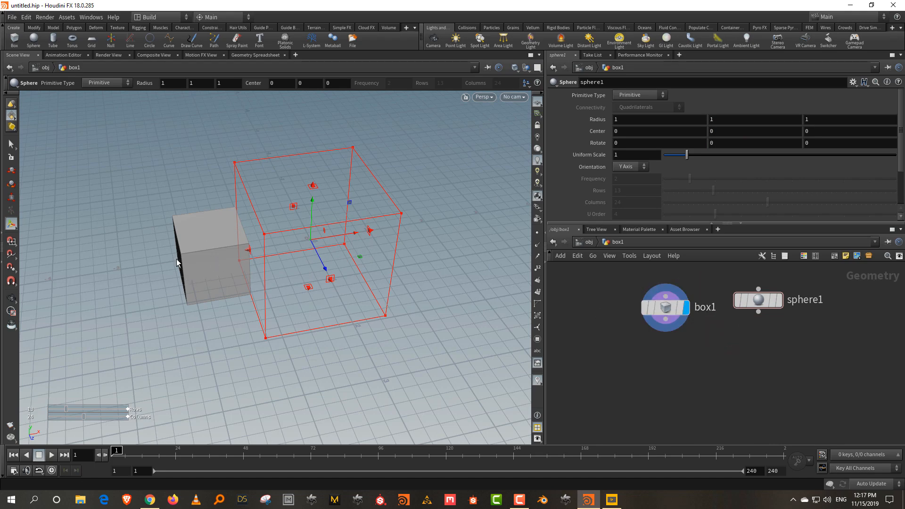
left_click(772, 300)
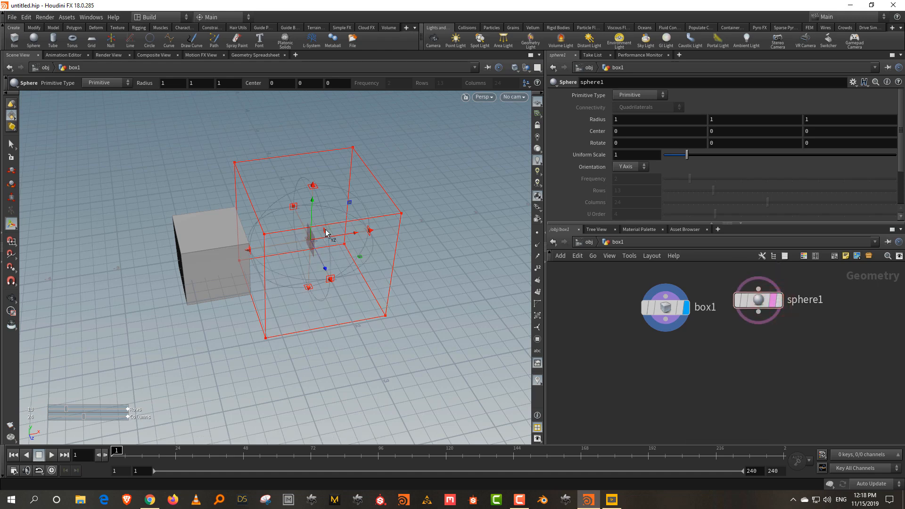
left_click_drag(428, 263, 420, 233, "alt")
key("Return")
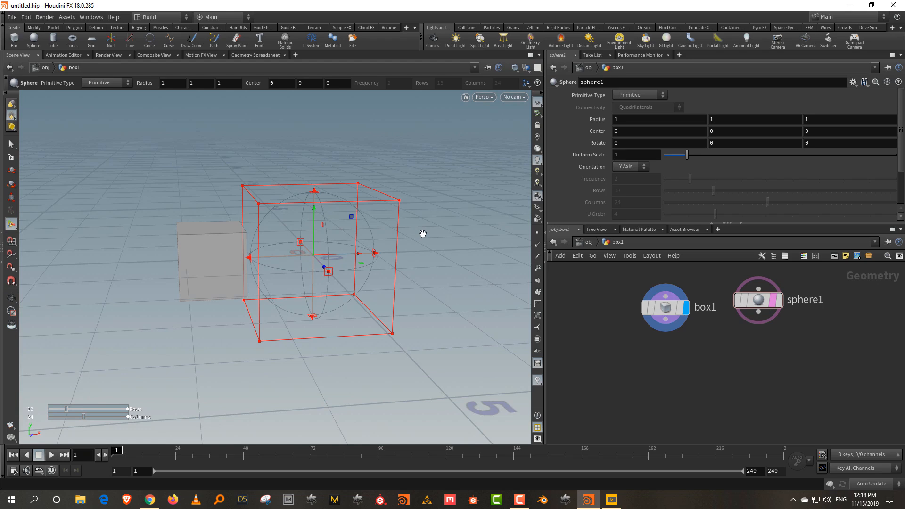
Set the display flag on the sphere1 node and select the box1 node
mouse_move(771, 304)
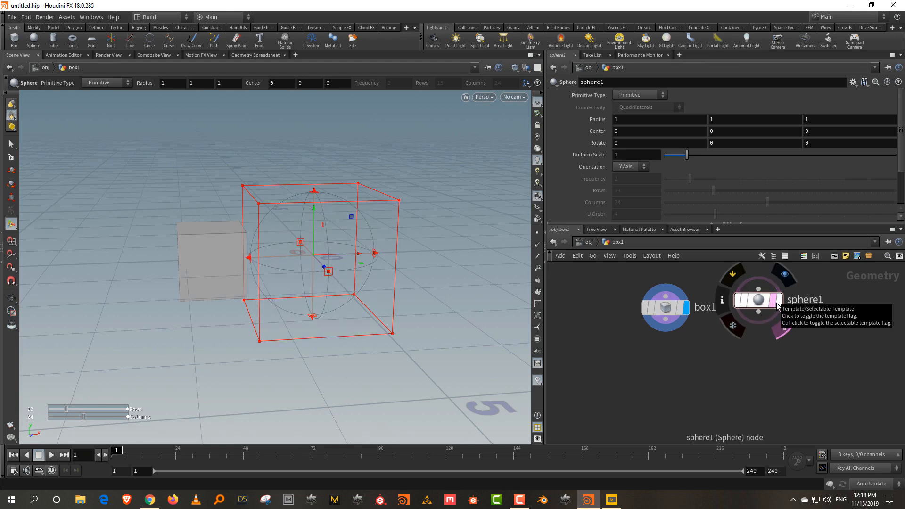
left_click(775, 301)
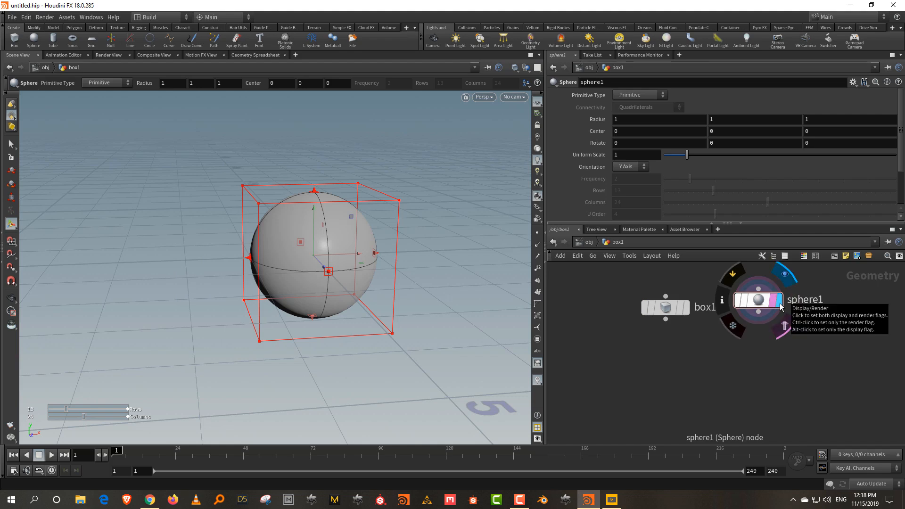
left_click(677, 315)
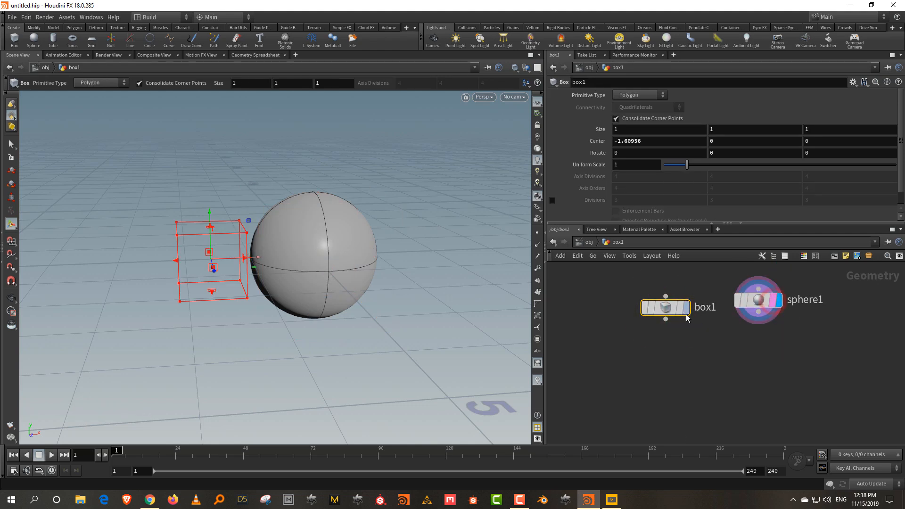
Set only the render flag on the box1 node, keeping the display flag on sphere1
mouse_move(687, 316)
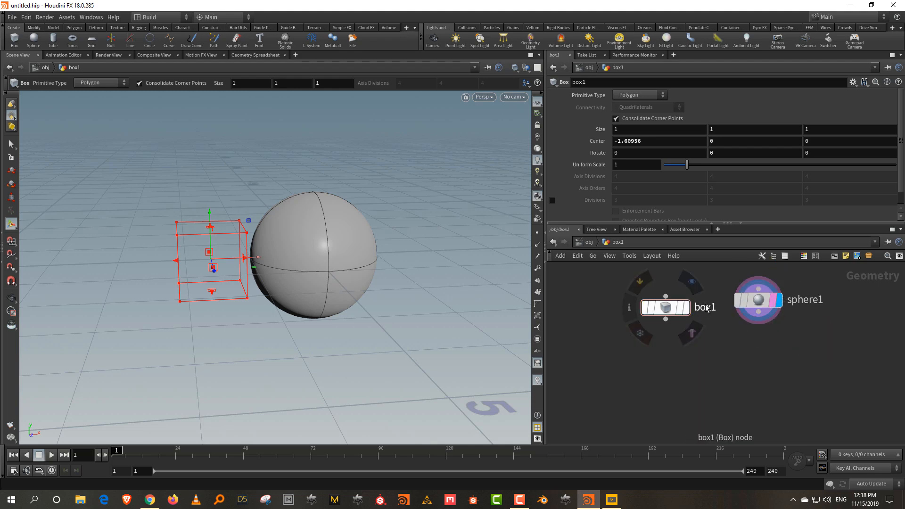
left_click(687, 309)
left_click(782, 342)
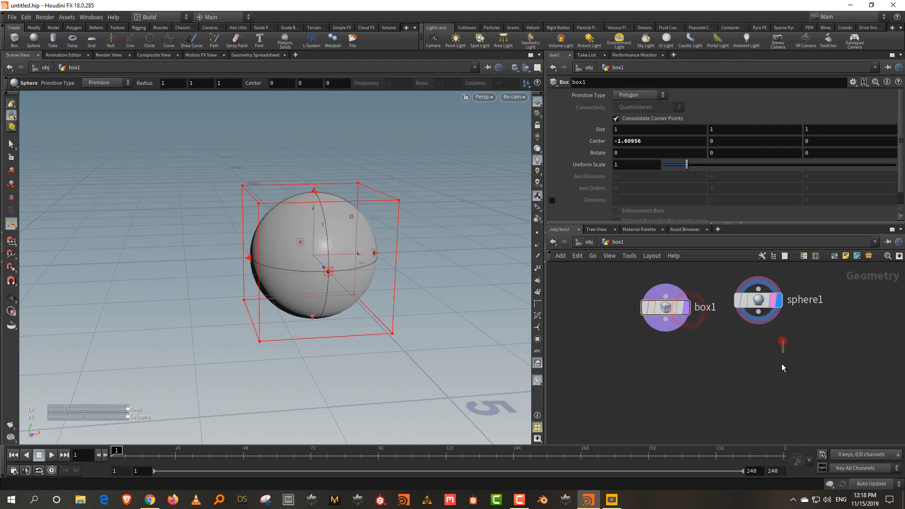
left_click(776, 290)
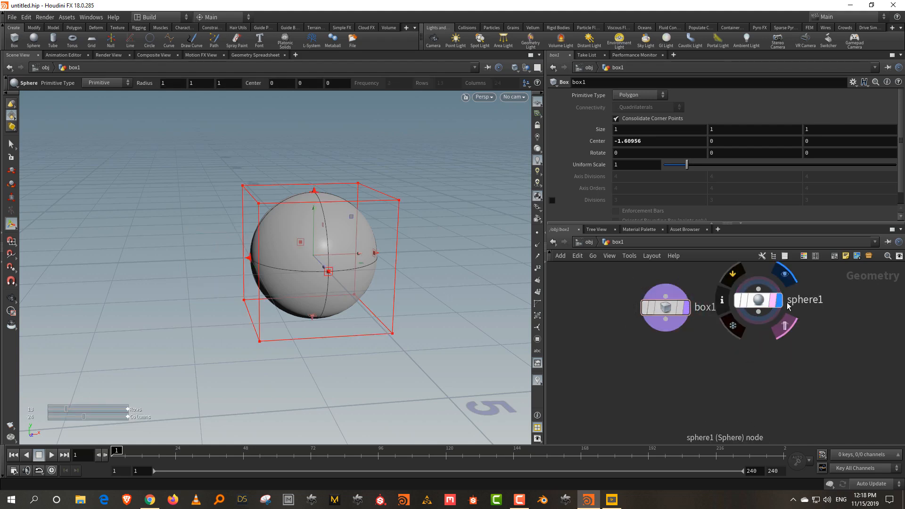
mouse_move(687, 311)
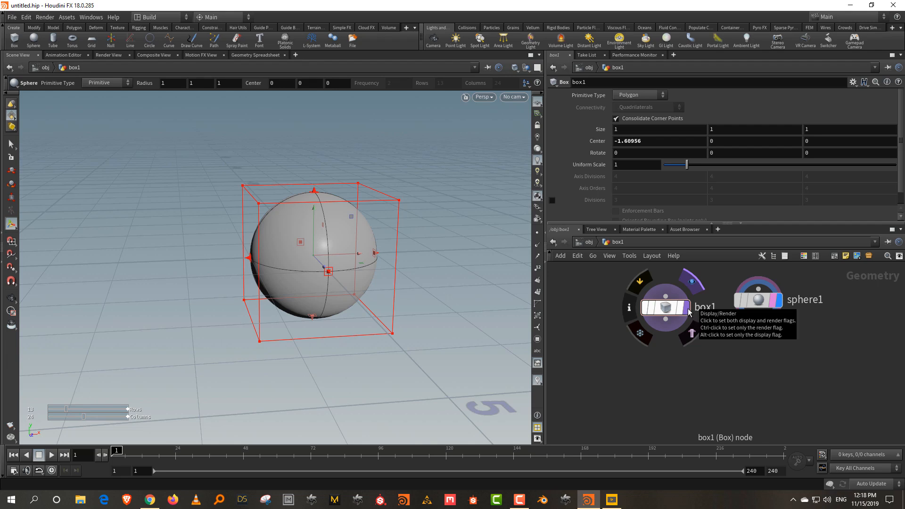
mouse_move(783, 301)
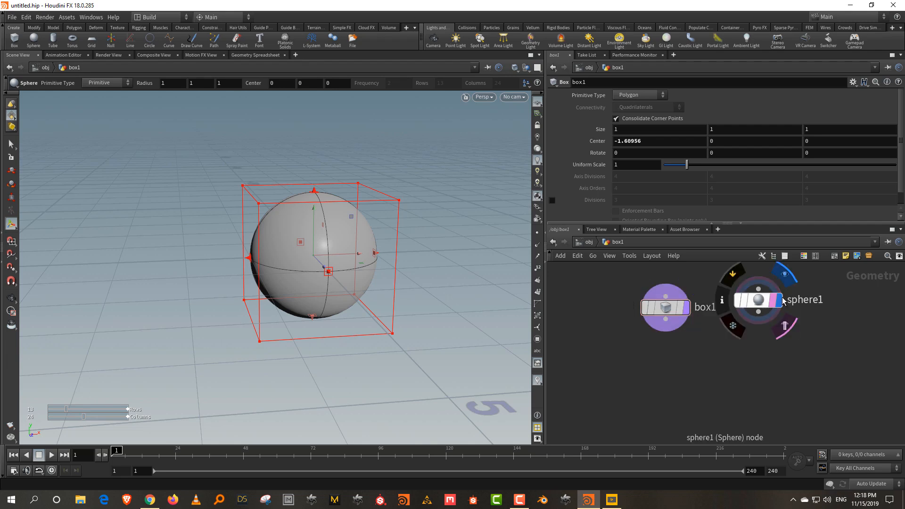
Return to object level and open a new floating panel set to Render View
left_click(589, 241)
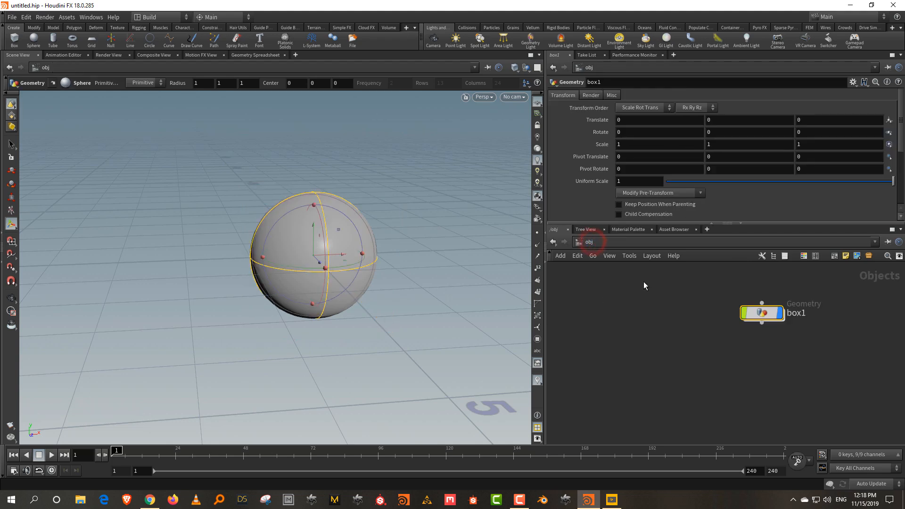
left_click_drag(766, 312, 688, 328)
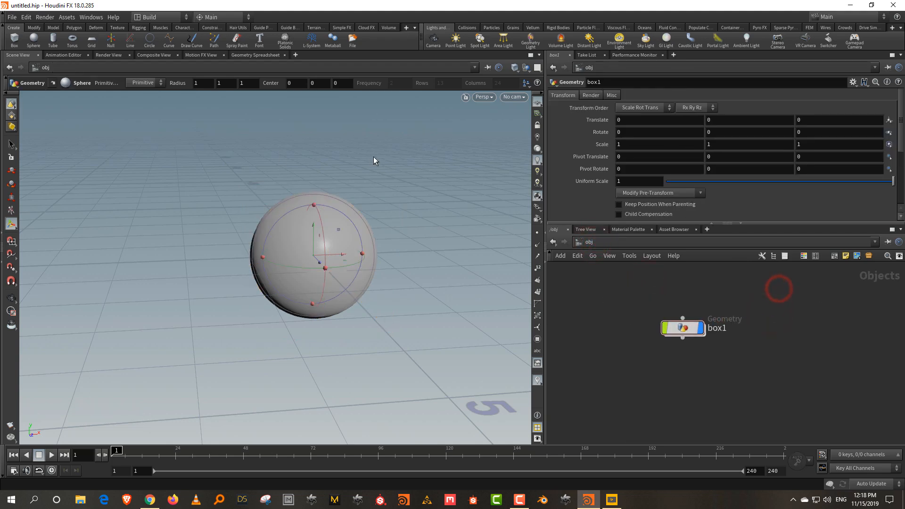
left_click(91, 17)
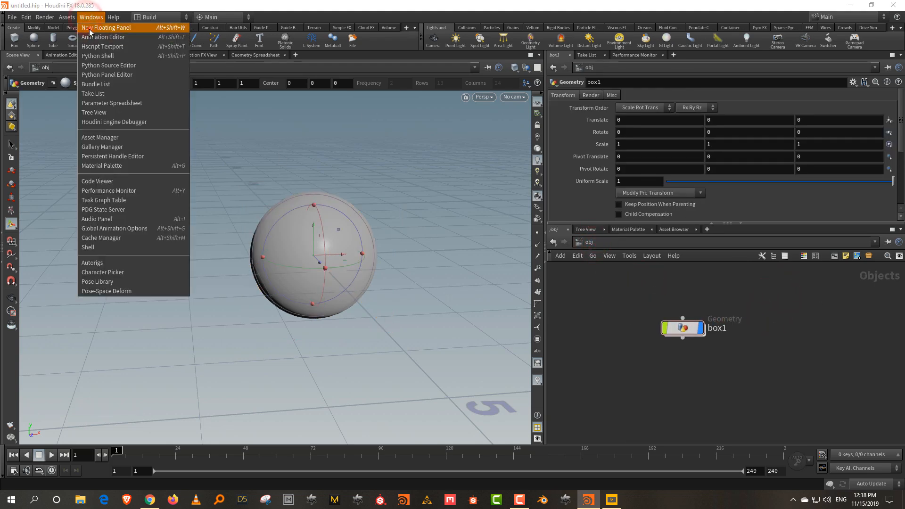
left_click(89, 29)
left_click(21, 19)
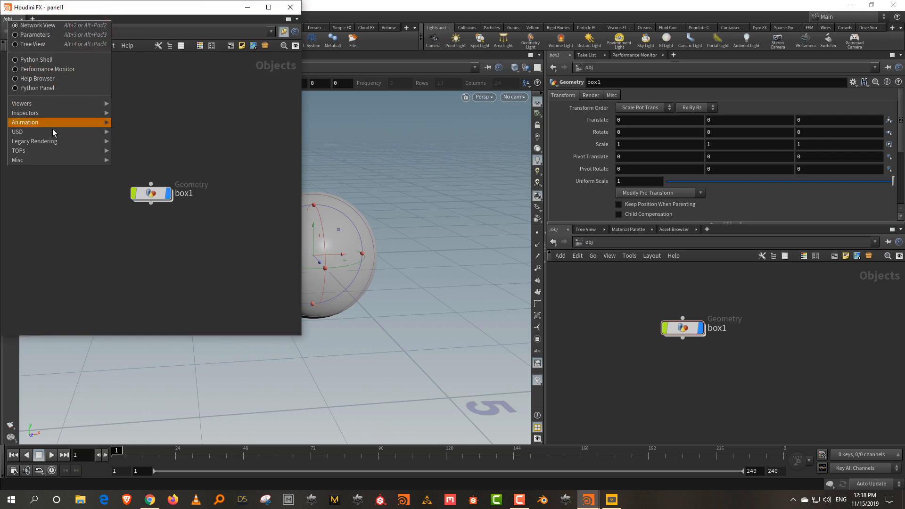
mouse_move(52, 141)
left_click(120, 144)
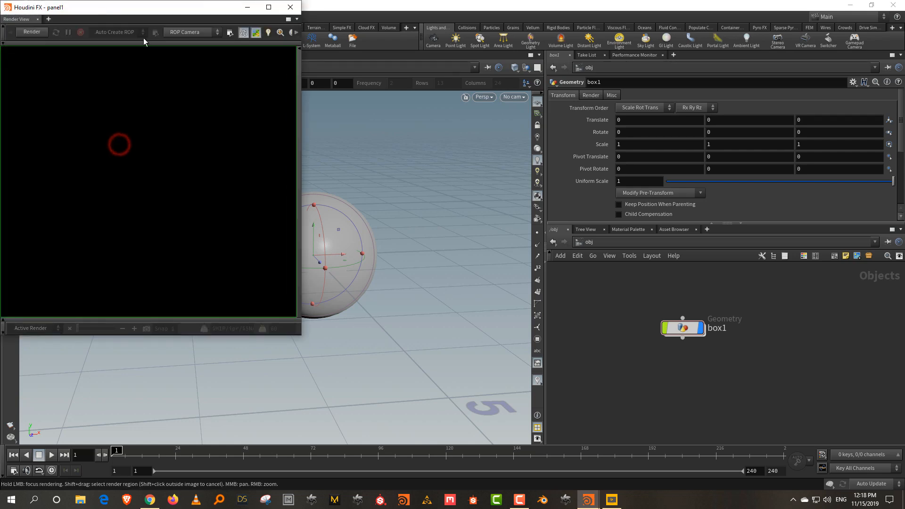
Render the scene in the floating panel, move the panel aside, and stop the render
left_click(24, 35)
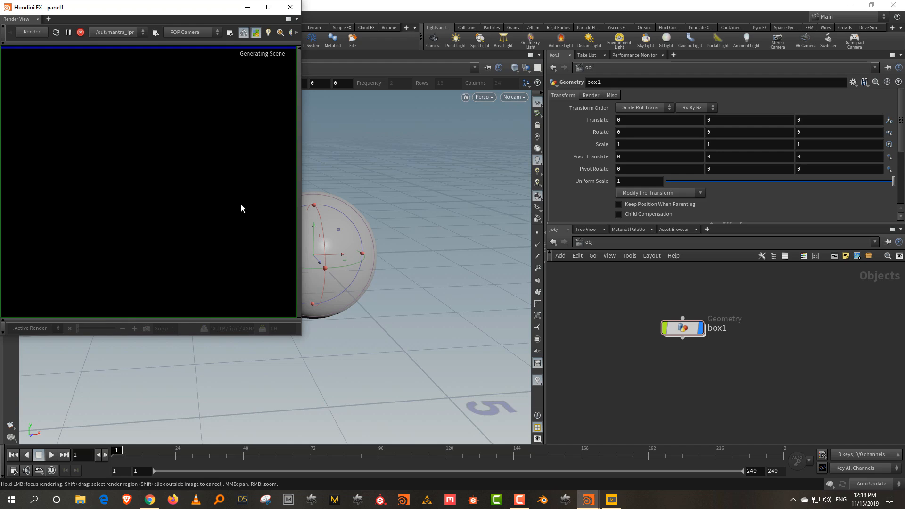
left_click_drag(177, 8, 215, 45)
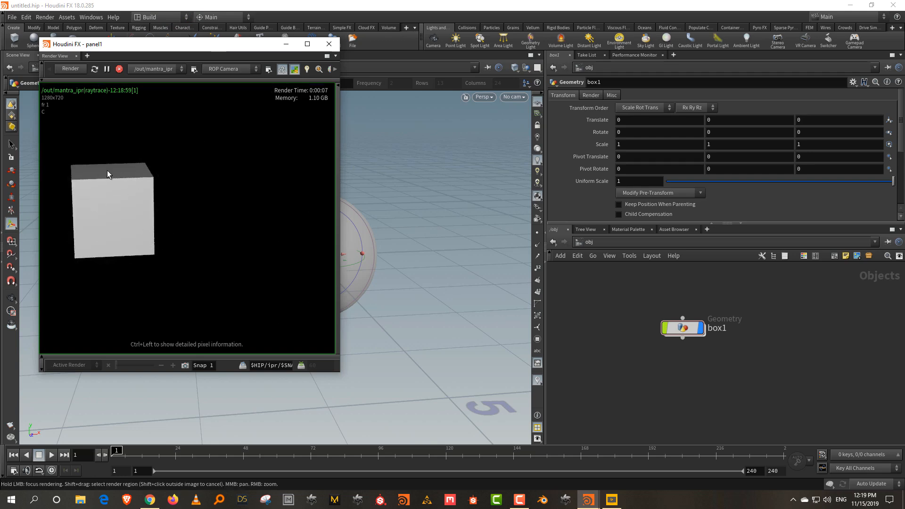
left_click_drag(198, 43, 143, 60)
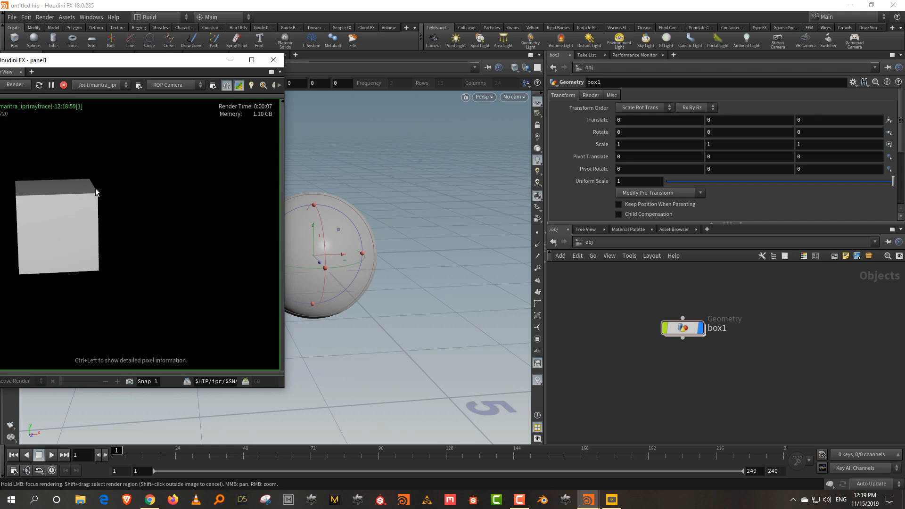
left_click(63, 85)
Inside the box1 object, set both display and render flags on sphere1 and render again
left_click(687, 332)
double_click(687, 332)
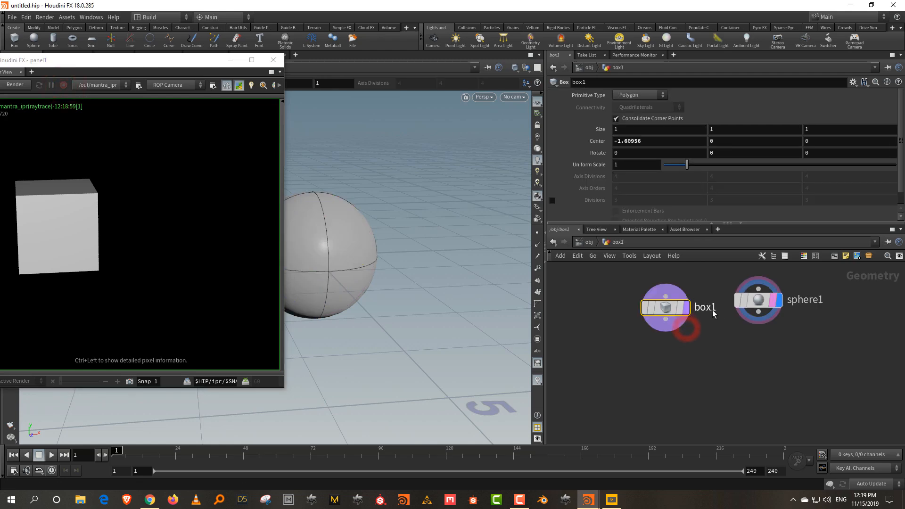
left_click(780, 306)
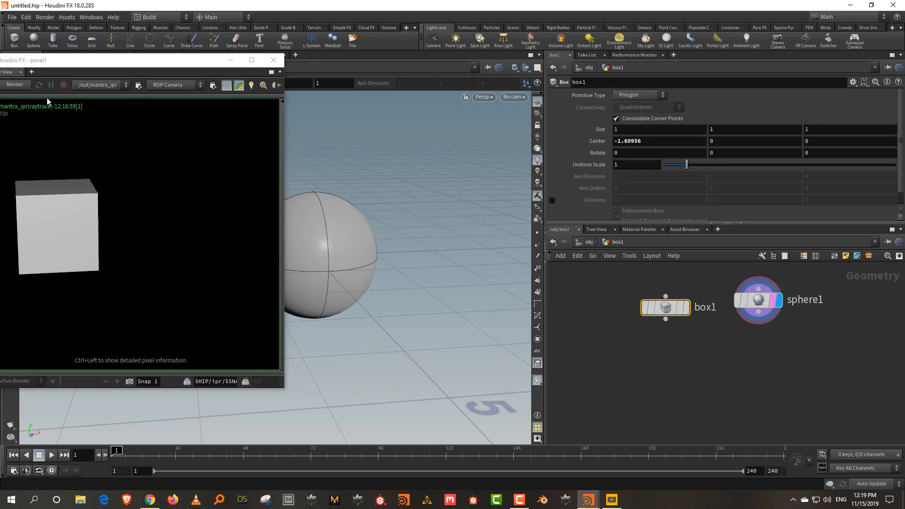
left_click(25, 87)
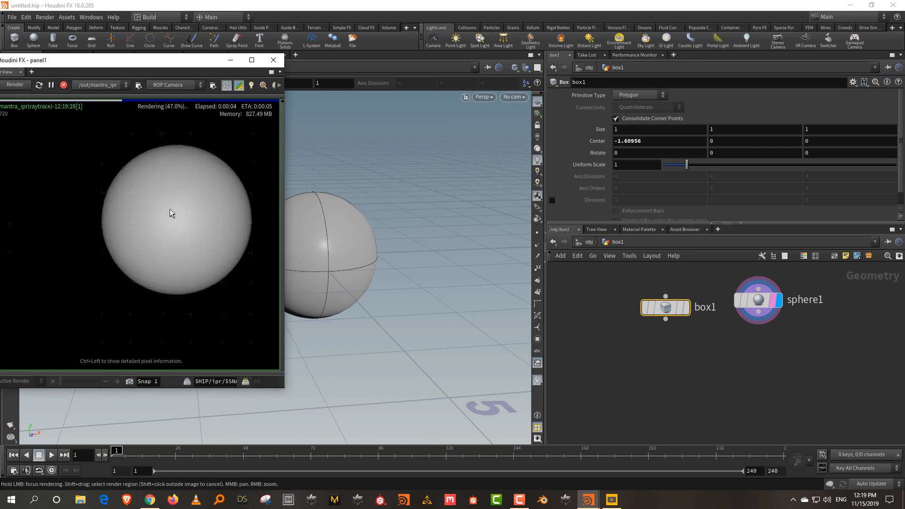
Switch the display and render flags to the box1 node and back to sphere1
left_click(686, 307)
left_click(778, 300)
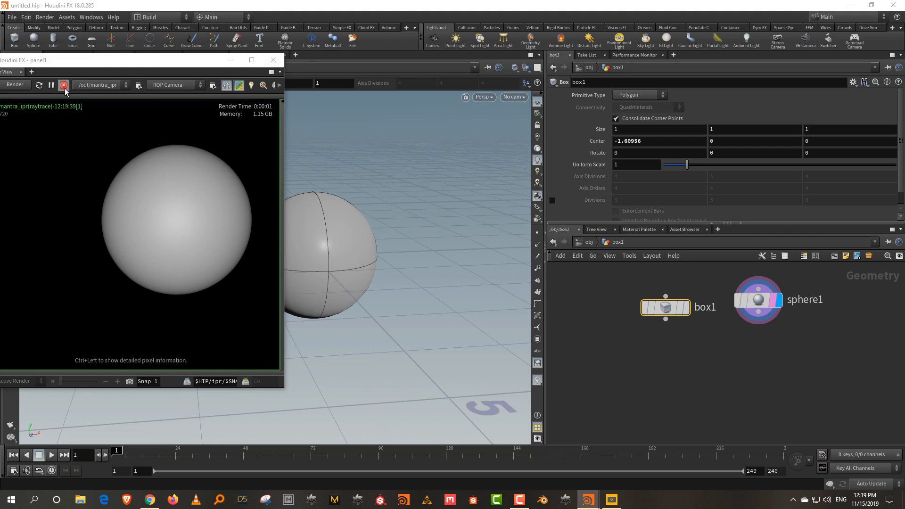
Close the floating Render View panel
left_click(274, 59)
mouse_move(760, 297)
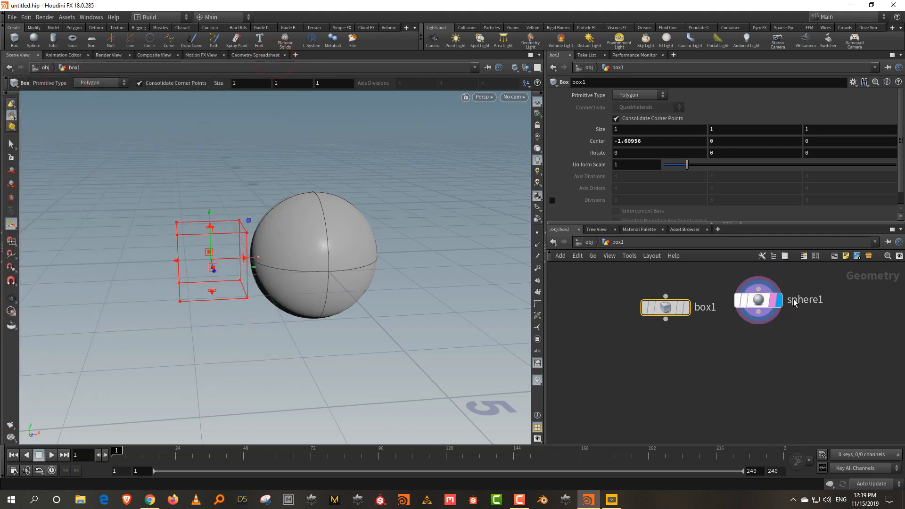
mouse_move(653, 315)
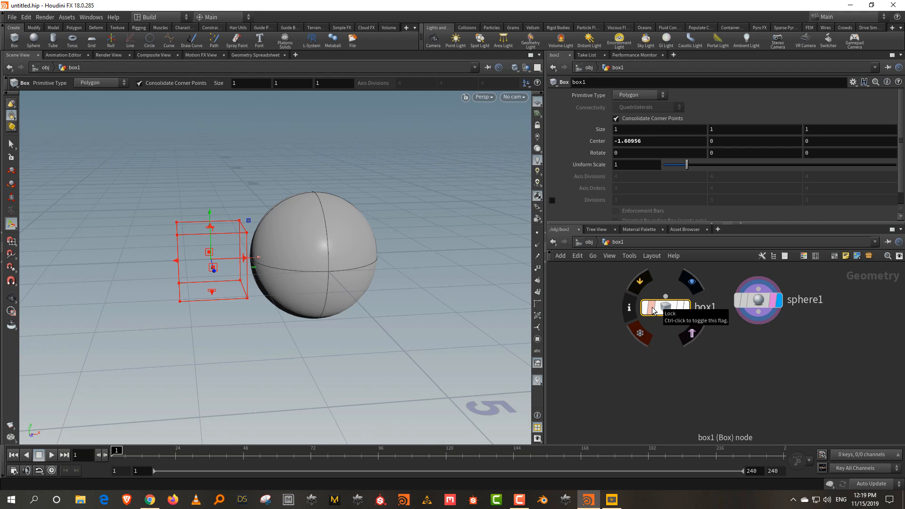
Switch the bypass flag of the box1 node on and off again
left_click(667, 350)
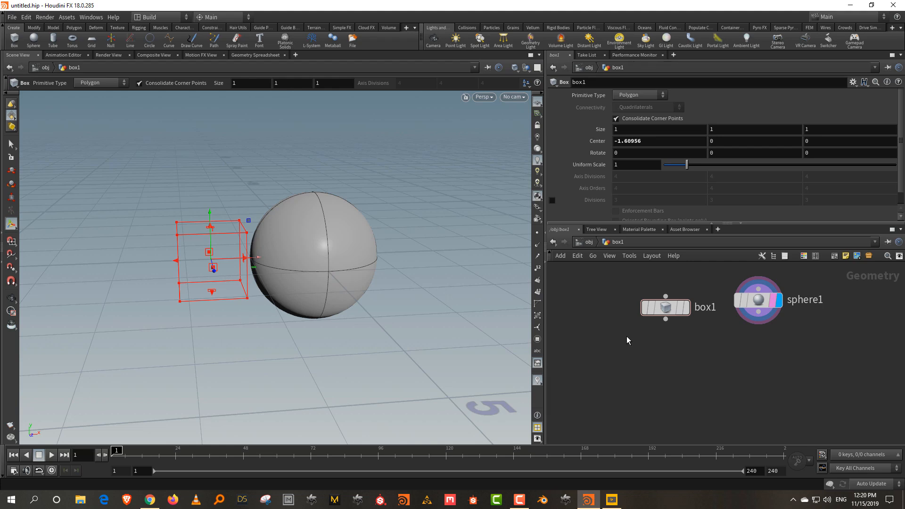
left_click(644, 310)
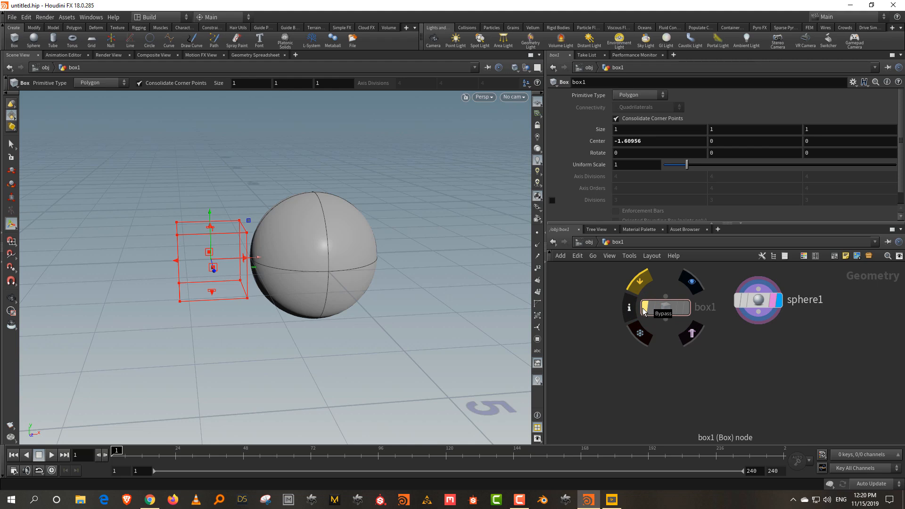
left_click(645, 310)
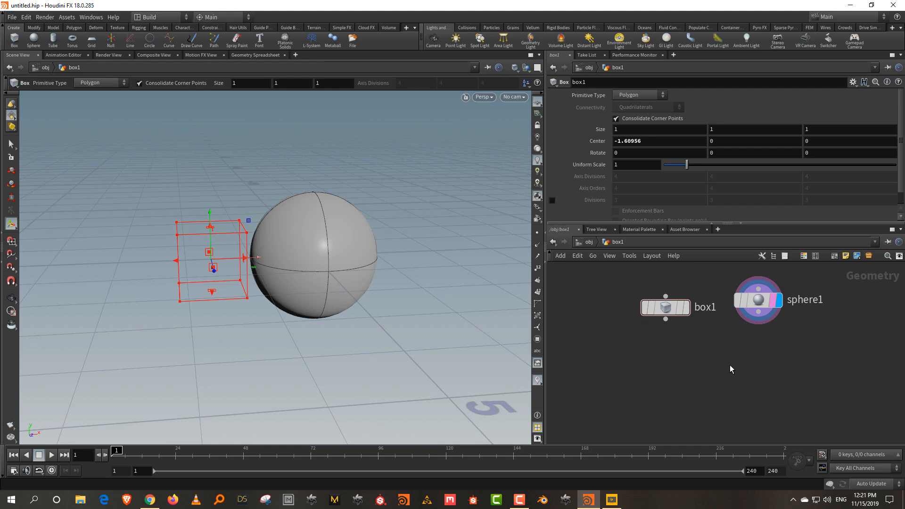
mouse_move(653, 311)
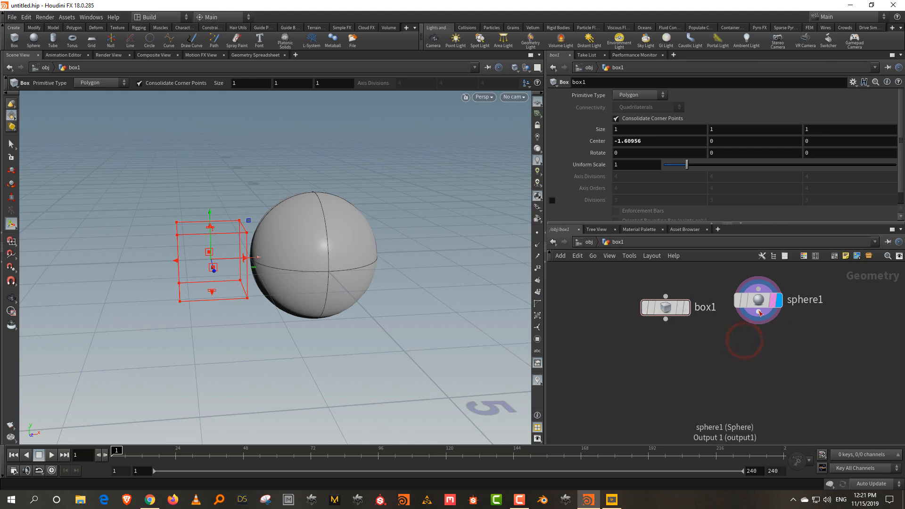
Delete the sphere1 node and reposition the remaining box1 node in the network
left_click_drag(762, 307, 771, 315)
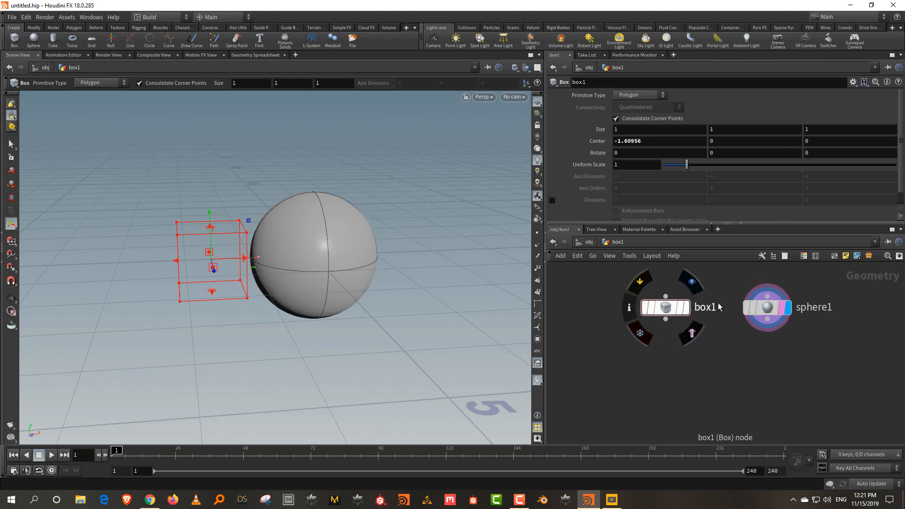
left_click(752, 311)
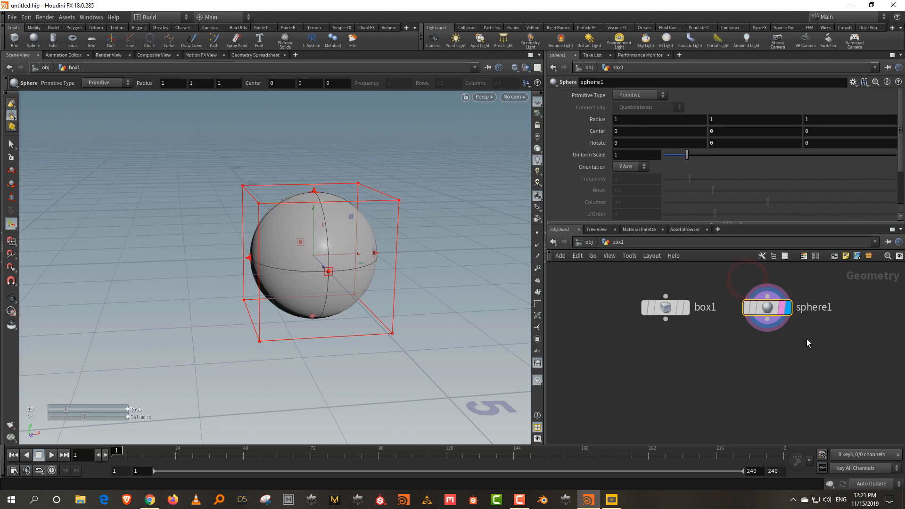
key("Delete")
left_click_drag(664, 307, 689, 299)
left_click(753, 285)
left_click_drag(768, 223, 767, 220)
left_click(773, 277)
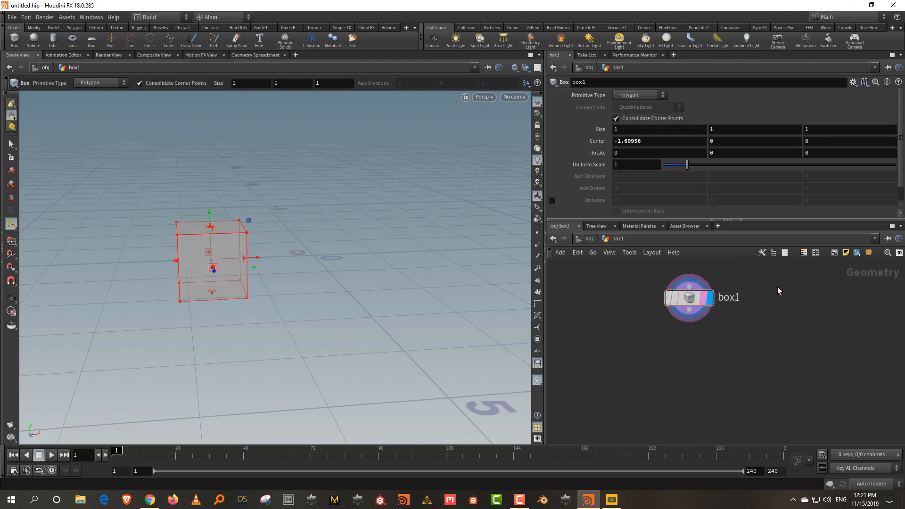
Set the X center of the box1 node to 0
left_click(659, 140)
type("0")
key("Return")
left_click(764, 290)
key("Escape")
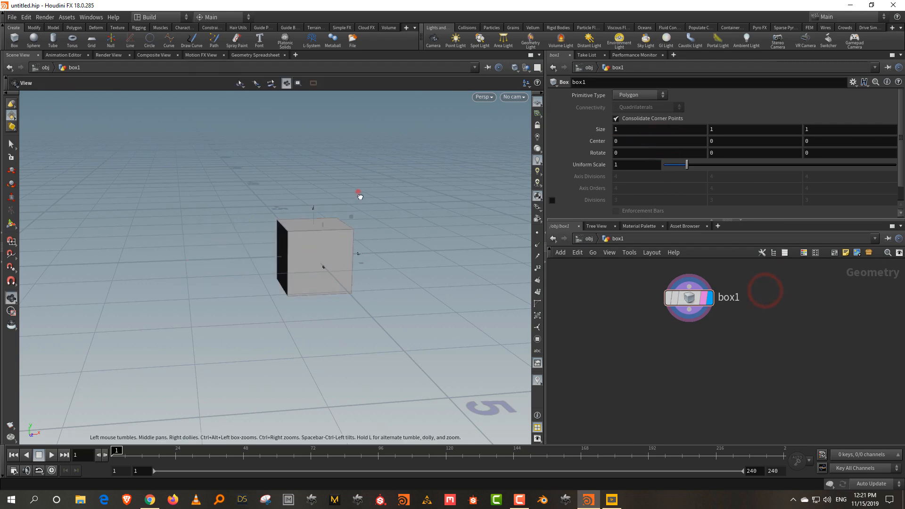
left_click_drag(358, 191, 311, 247)
right_click_drag(311, 247, 316, 208)
middle_click_drag(316, 208, 284, 222)
key("Return")
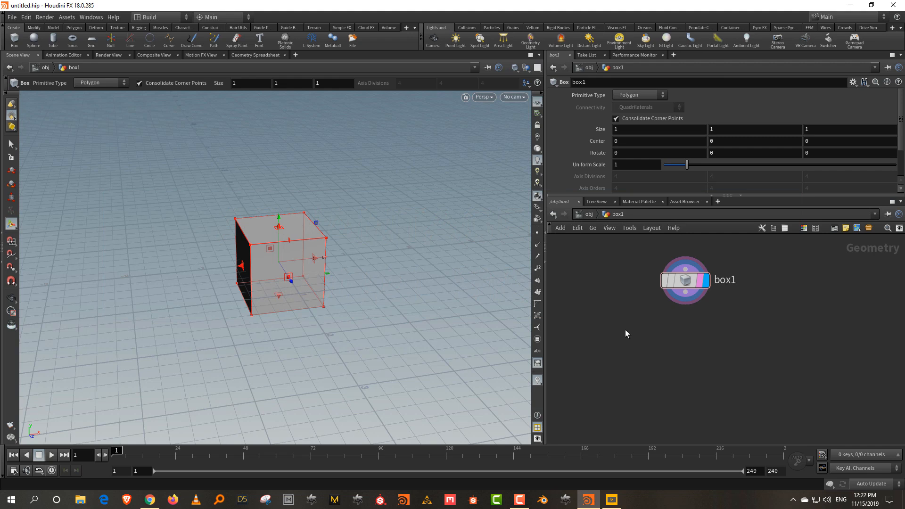
Add a Transform node below box1 in the geometry network
left_click(618, 323)
left_click_drag(615, 321, 723, 249)
left_click_drag(665, 196, 665, 224)
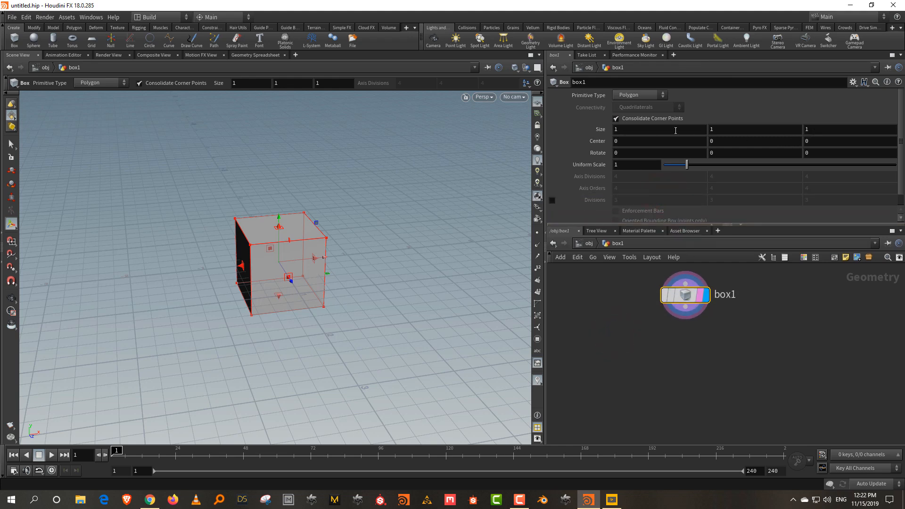
left_click_drag(618, 304, 637, 338)
key("Tab")
type("tra")
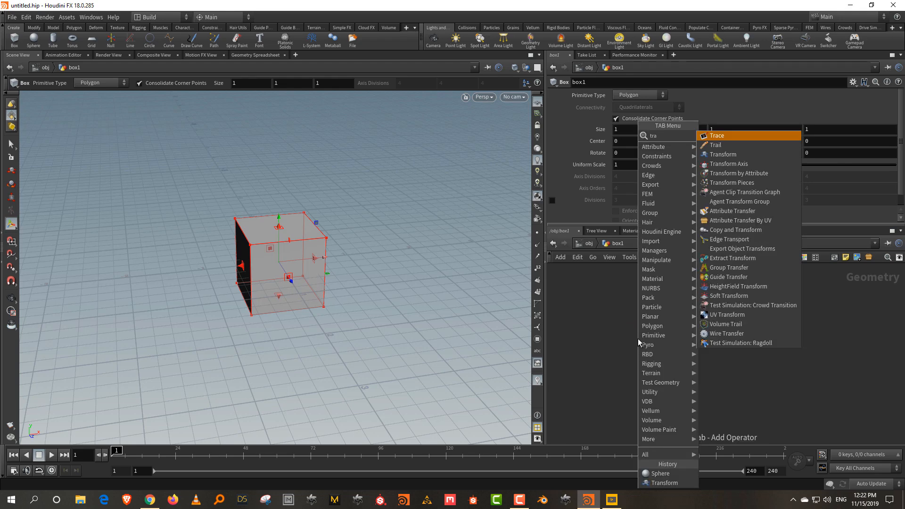
left_click(748, 154)
left_click(706, 370)
left_click(790, 317)
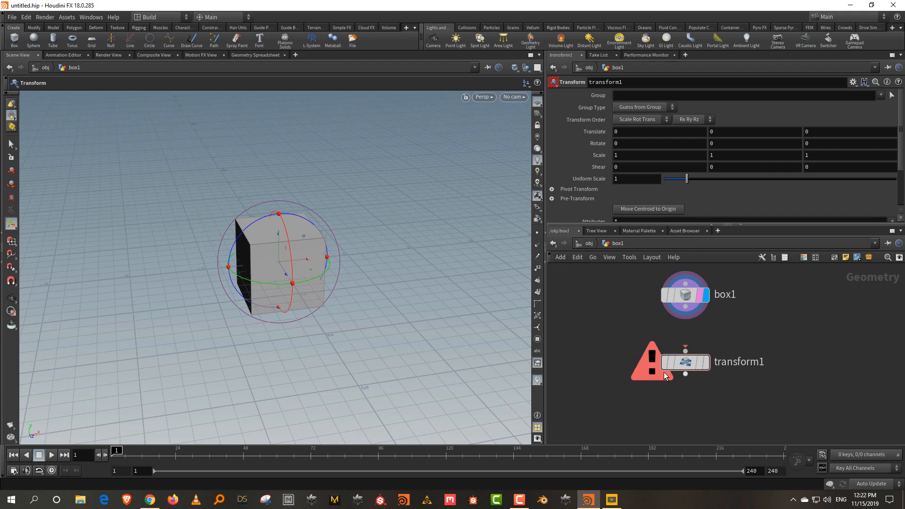
Connect the output of box1 to the input of the Transform node
mouse_move(664, 376)
left_click_drag(744, 317, 710, 372)
mouse_move(687, 313)
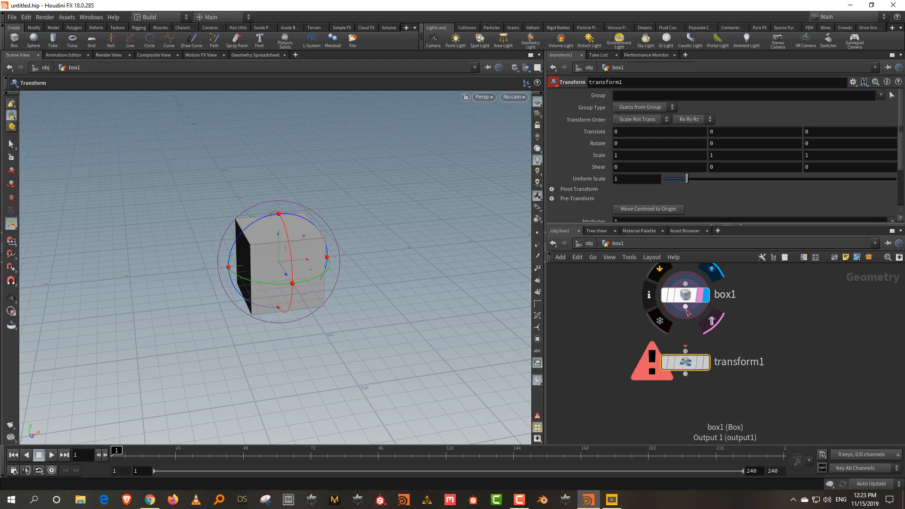
left_click_drag(687, 313, 685, 351)
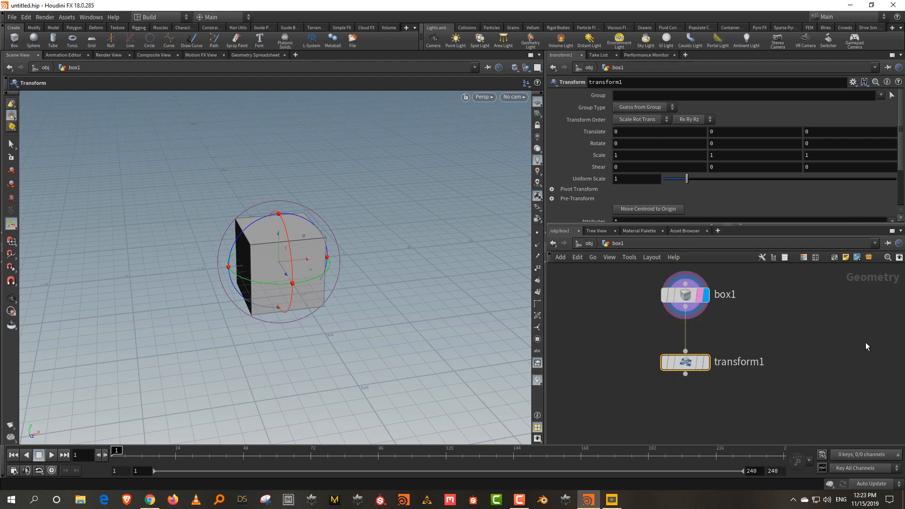
left_click_drag(665, 224, 665, 160)
middle_click_drag(778, 287, 739, 282)
left_click(738, 282)
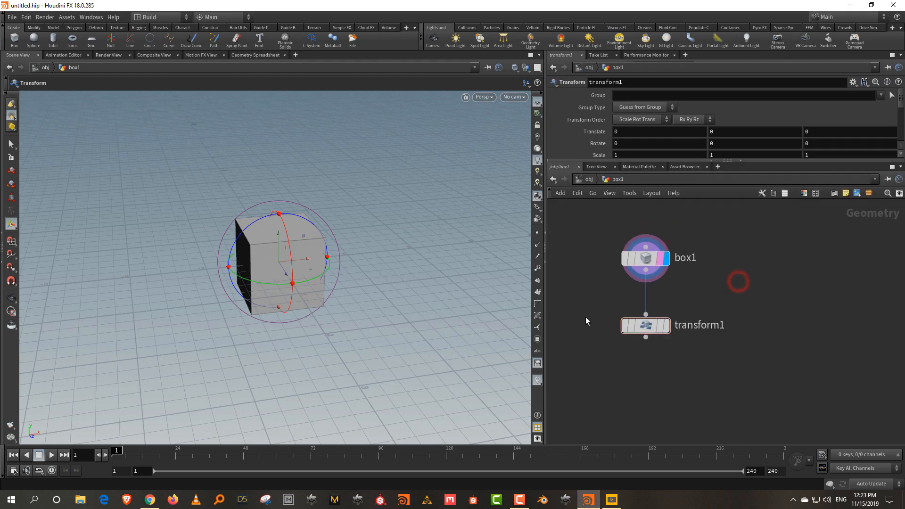
Translate the Transform node about -1.47 along X and give it the display and render flags
mouse_move(668, 326)
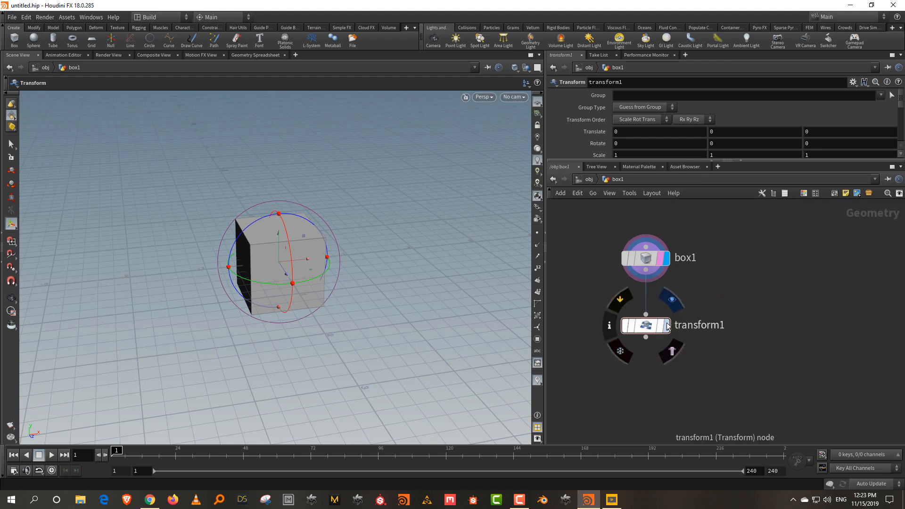
left_click_drag(304, 262, 203, 269)
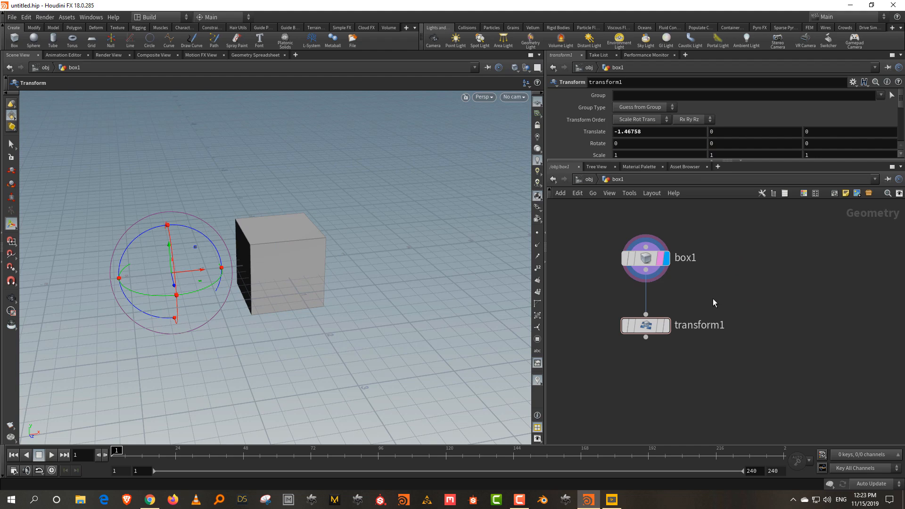
mouse_move(669, 264)
left_click(666, 328)
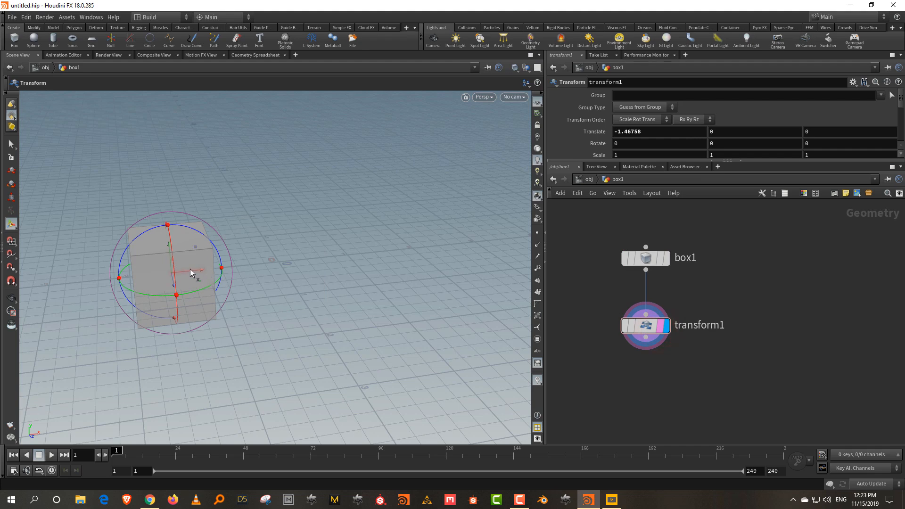
Return the display and render flags to box1 and select that node
left_click(663, 259)
left_click(734, 237)
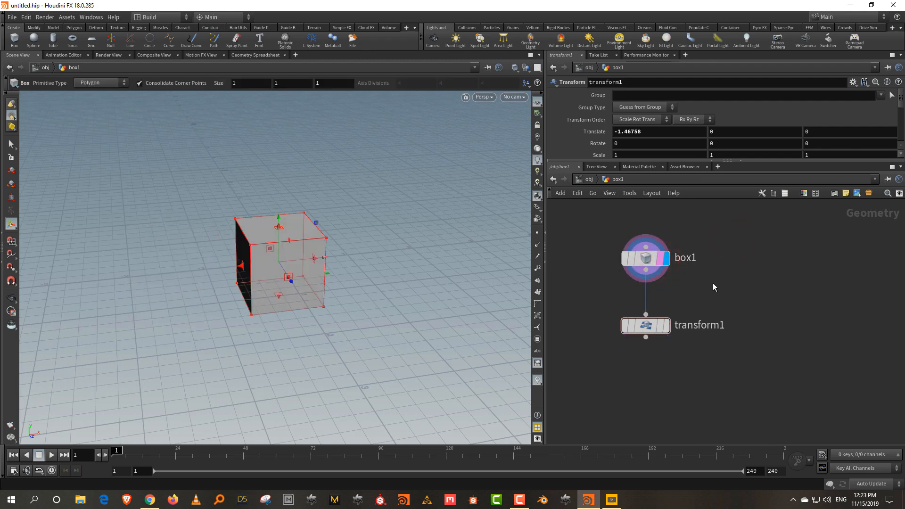
mouse_move(660, 264)
left_click(649, 259)
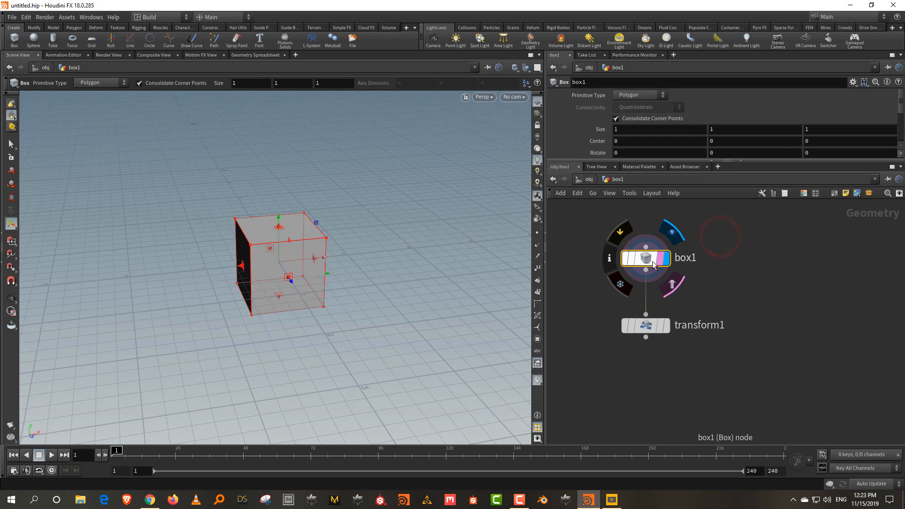
left_click(764, 277)
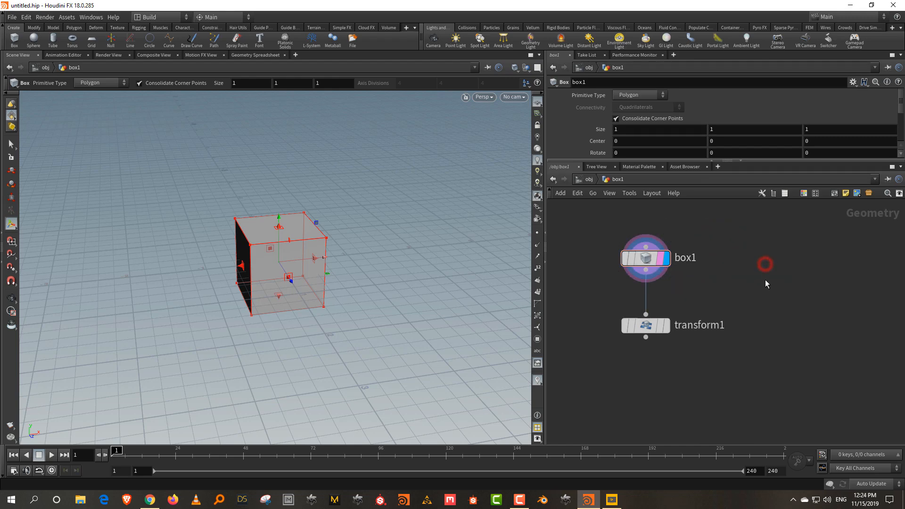
Add a Sphere node and a Tube node beside the box1 chain
key("Tab")
type("sph")
left_click(850, 134)
left_click(773, 233)
middle_click_drag(788, 323, 689, 323)
key("Tab")
type("tu")
left_click(784, 135)
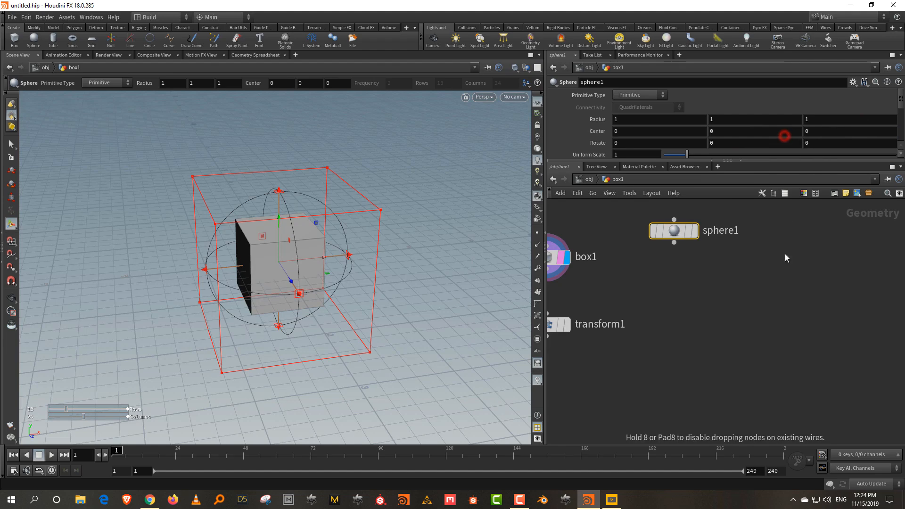
left_click(785, 280)
Go up to object level and re-enter the box1 geometry object
left_click(589, 179)
left_click(715, 238)
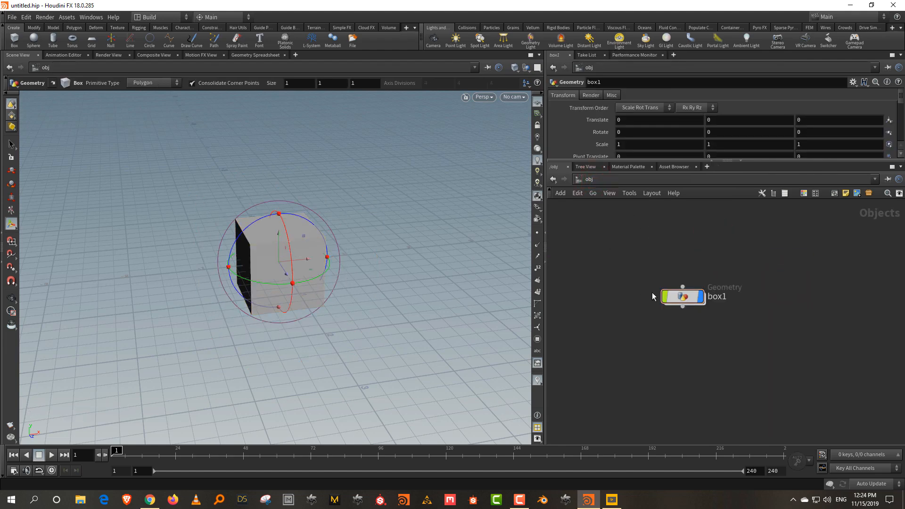
double_click(678, 296)
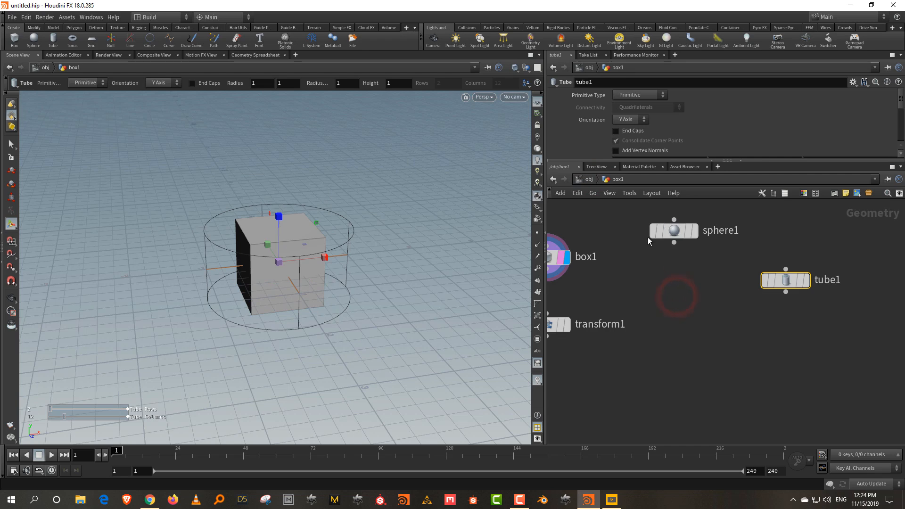
Switch the display and render flags to sphere1, to tube1, and back to box1
left_click(693, 230)
left_click(801, 278)
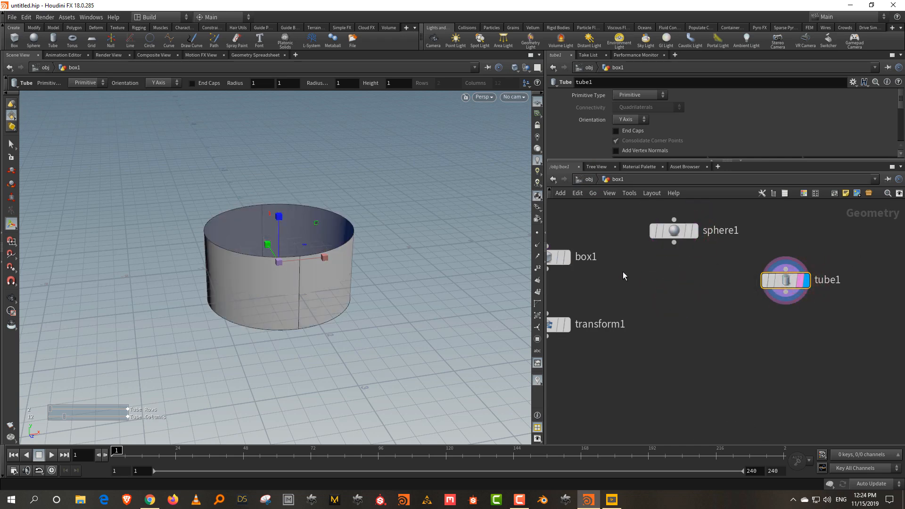
left_click(567, 257)
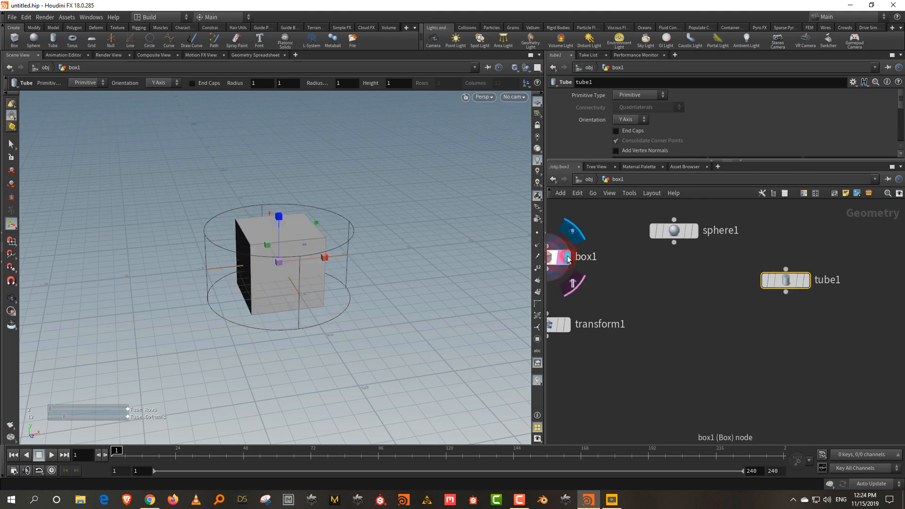
left_click(651, 263)
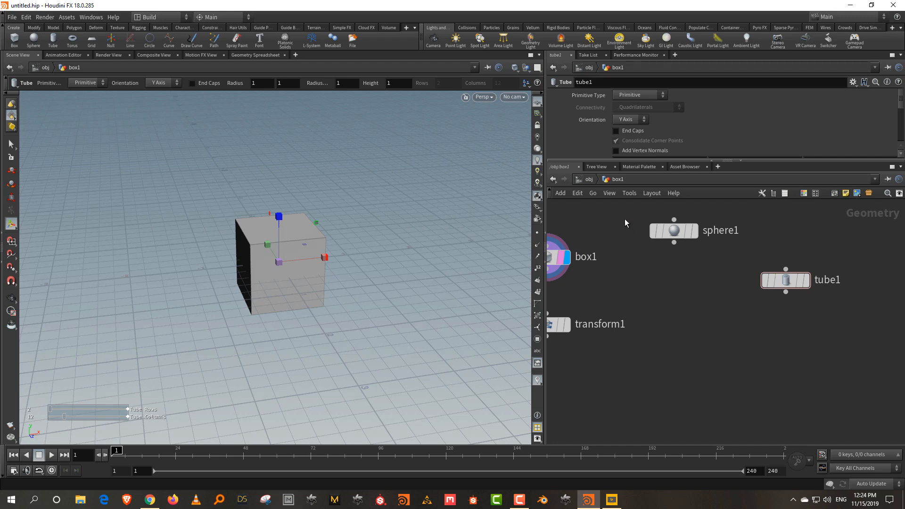
Set the display and render flags on the transform1 node
left_click_drag(627, 213, 818, 323)
left_click(729, 301)
middle_click_drag(701, 314, 765, 308)
left_click(630, 319)
Select the unconnected sphere1 and tube1 nodes and delete them
left_click_drag(682, 290, 564, 363)
left_click_drag(607, 328, 617, 351)
left_click(724, 308)
middle_click_drag(698, 306, 709, 353)
left_click_drag(673, 259, 817, 369)
key("Delete")
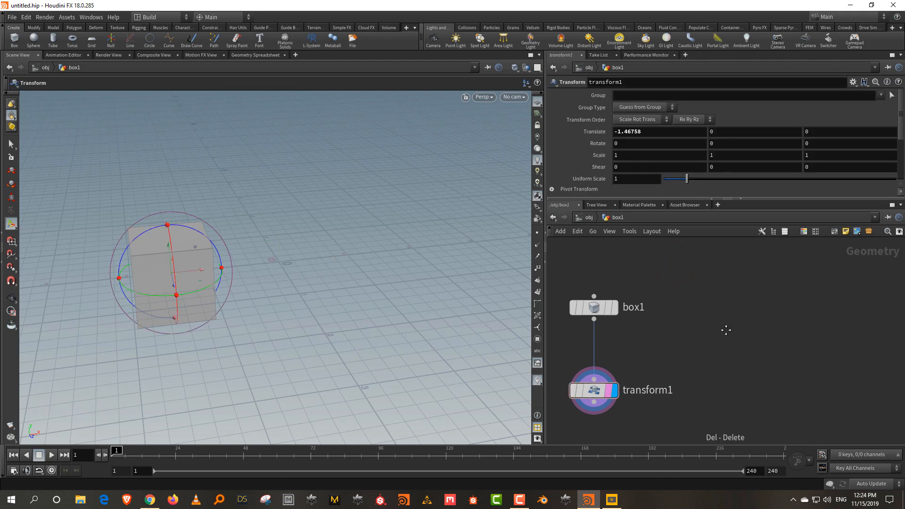
Move transform1 closer beneath box1 and select the box1 node
middle_click_drag(720, 331, 798, 315)
left_click_drag(672, 376, 673, 359)
left_click_drag(762, 342, 672, 387)
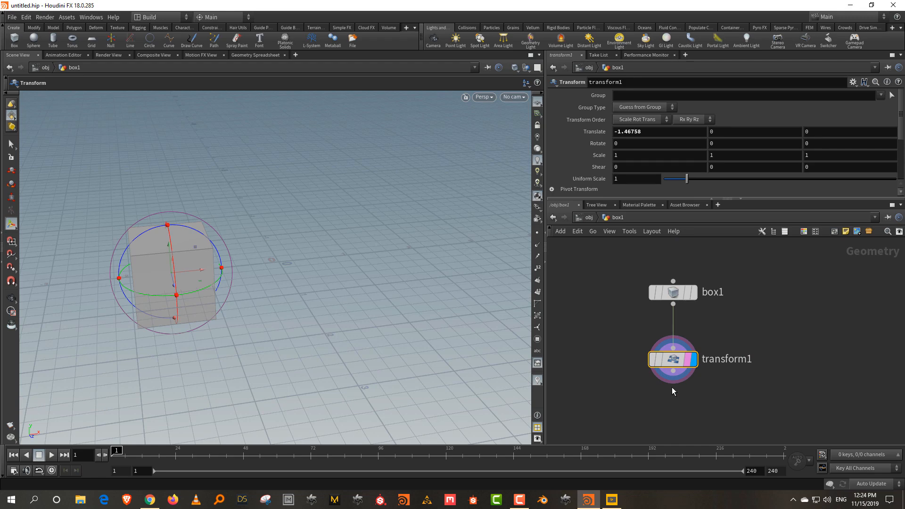
left_click_drag(742, 262, 670, 350)
left_click(742, 318)
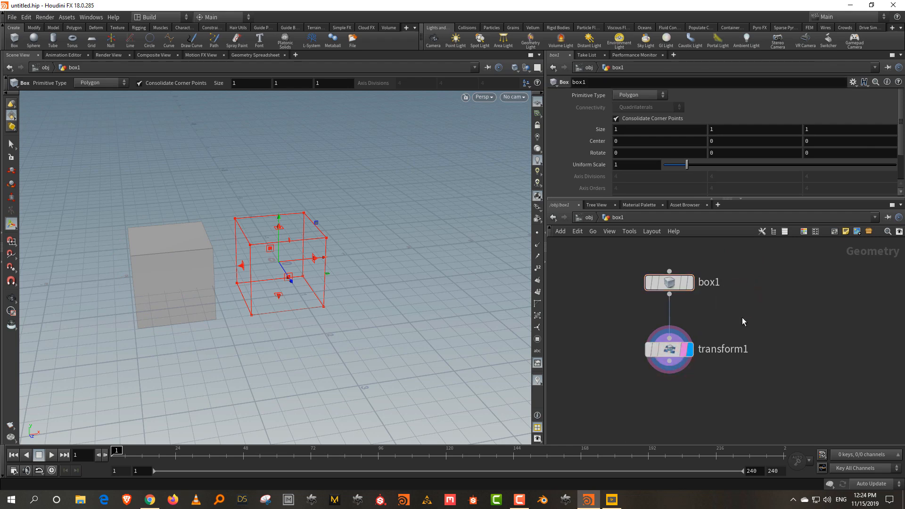
Duplicate the connected box1 and transform1 nodes, place the copies beside the originals, and display the copied transform
middle_click_drag(741, 312, 732, 315)
left_click_drag(726, 266, 670, 403)
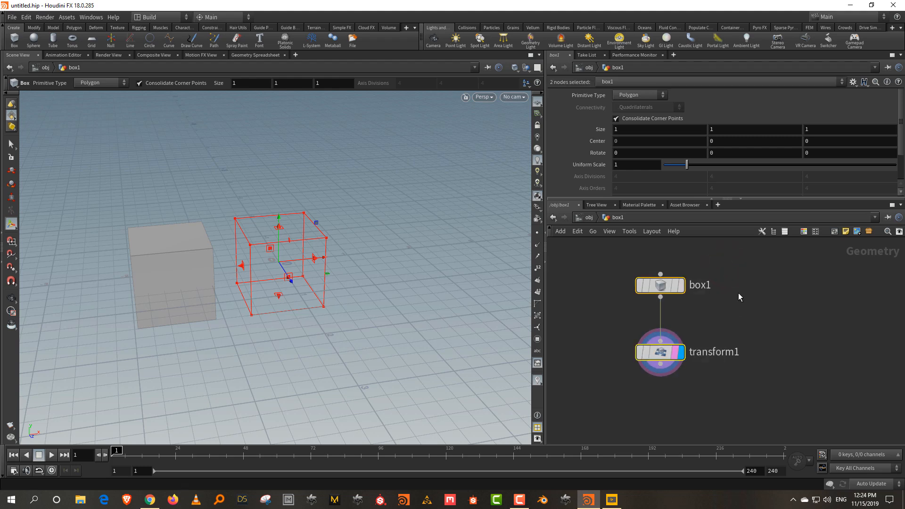
middle_click_drag(722, 331, 697, 334)
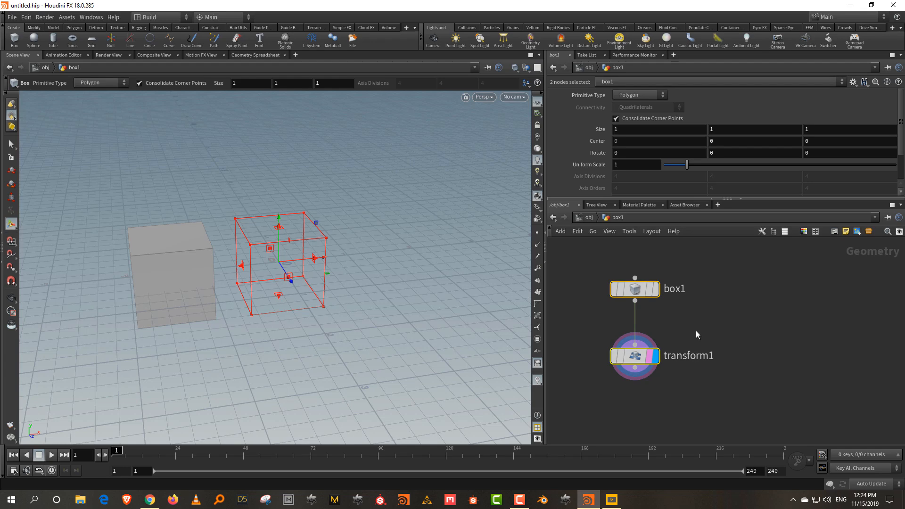
key("ctrl+c")
key("ctrl+v")
left_click(808, 284)
left_click_drag(828, 285, 784, 380)
left_click_drag(848, 344, 763, 374)
left_click_drag(294, 237, 356, 265, "alt")
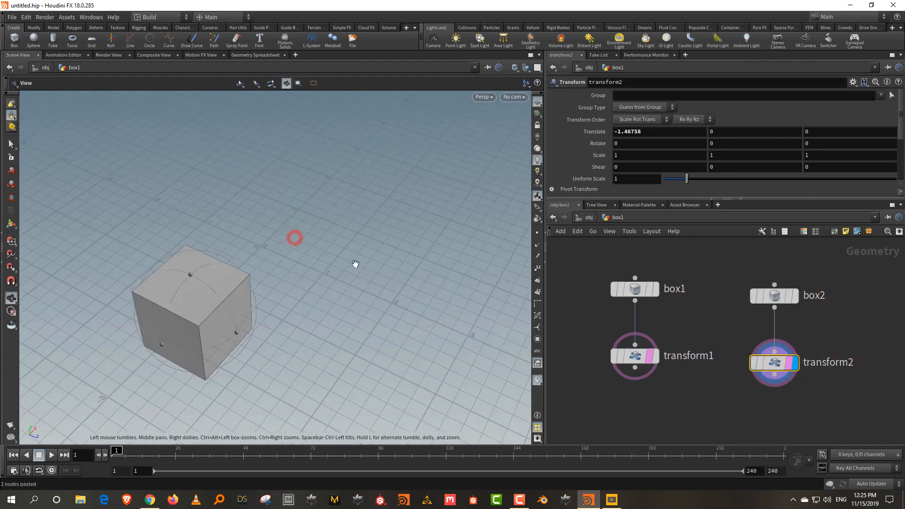
Move the transform2 cube to about X 2.11, Z -0.17, and duplicate the connected box2 and transform2 nodes
left_click_drag(233, 306, 353, 170)
middle_click_drag(747, 332, 663, 332)
left_click_drag(664, 262, 785, 405)
key("ctrl+c")
key("ctrl+v")
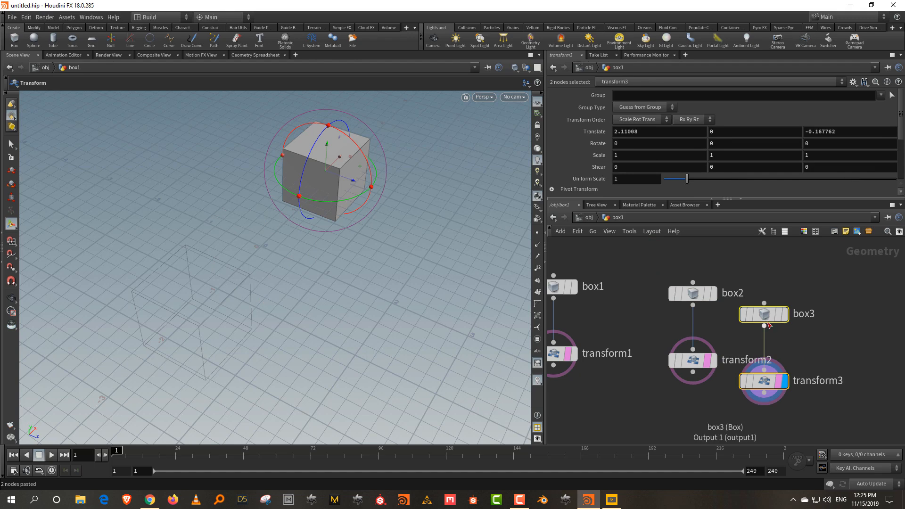
Place the box3 and transform3 copies beside the originals and move their cube to about X 0.10, Z 1.98
left_click_drag(767, 315, 817, 301)
left_click_drag(348, 161, 419, 289)
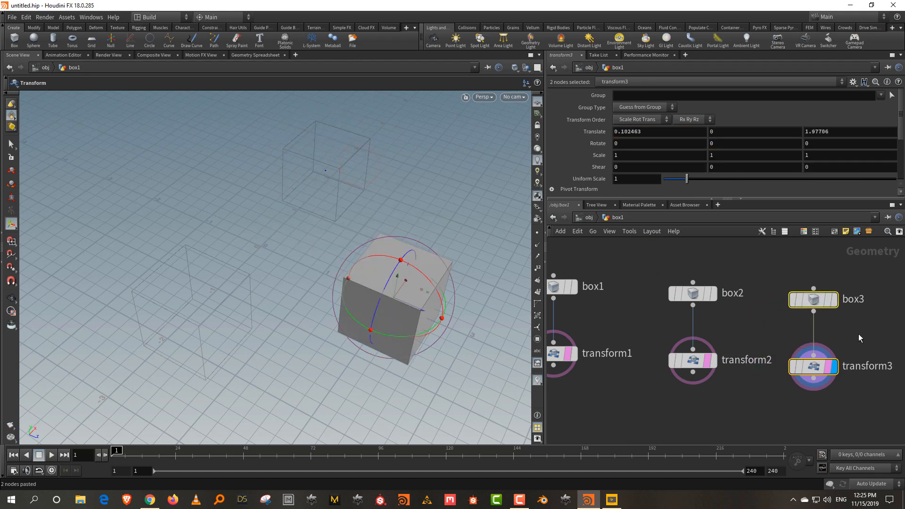
Duplicate the box3 and transform3 nodes beside the originals and move the new copy's cube to about Z -2.43
middle_click_drag(864, 323, 784, 351)
left_click_drag(819, 301, 735, 411)
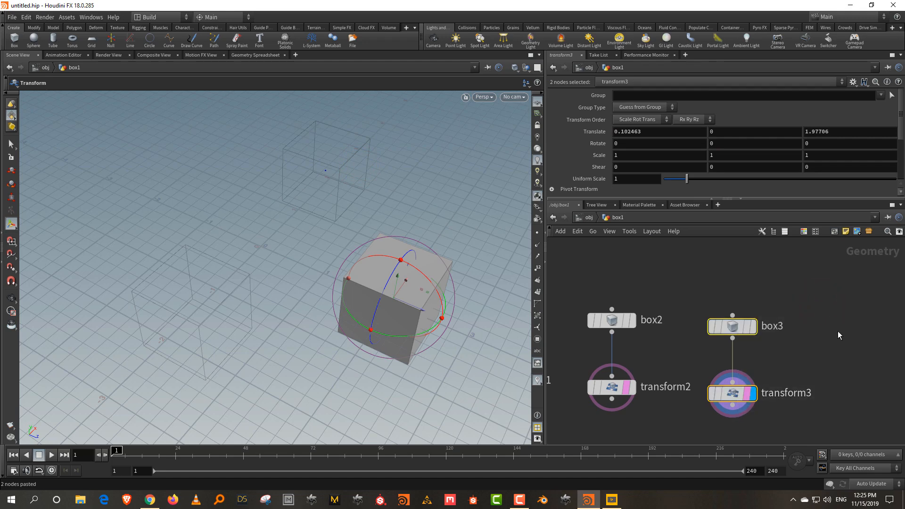
mouse_move(624, 391)
middle_click_drag(780, 311, 749, 278)
key("ctrl+c")
key("ctrl+v")
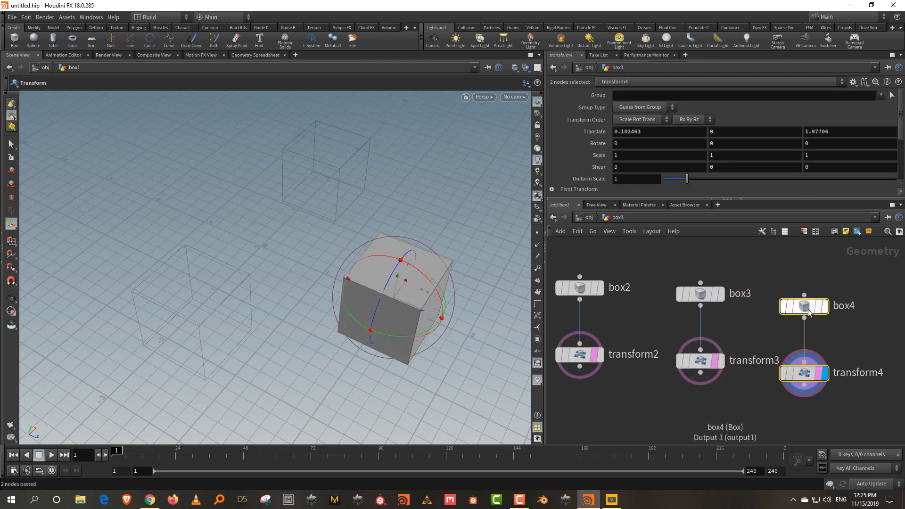
left_click_drag(419, 308, 138, 227)
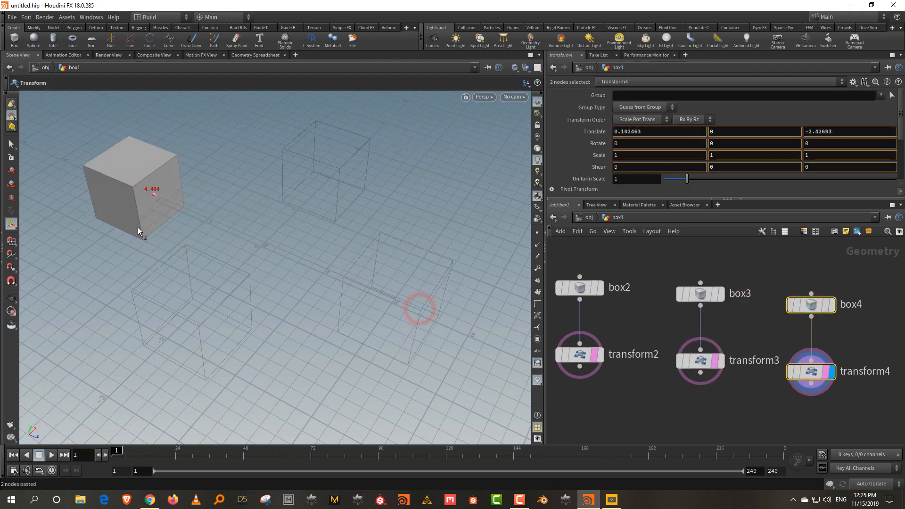
Review the four box and transform chains, go up to the object level, and return inside the box1 object
middle_click_drag(638, 397, 714, 399)
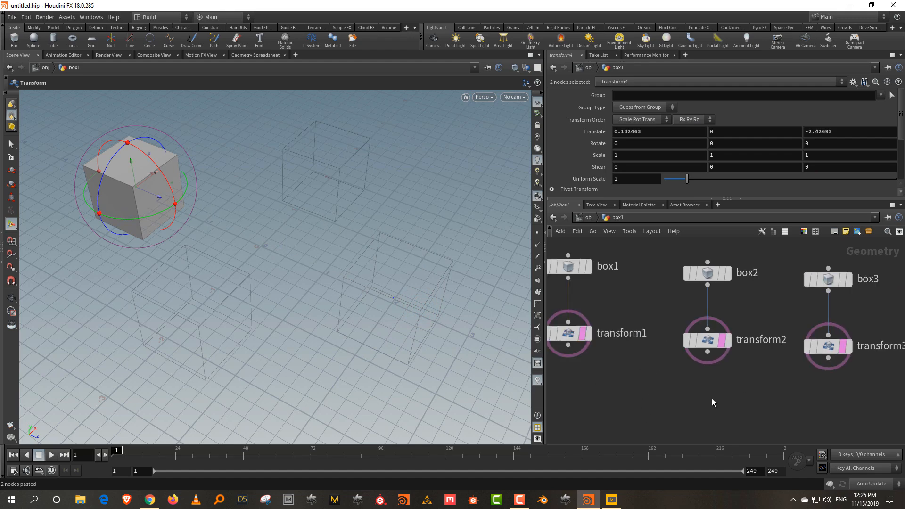
left_click(733, 389)
scroll(682, 386, "down", 2)
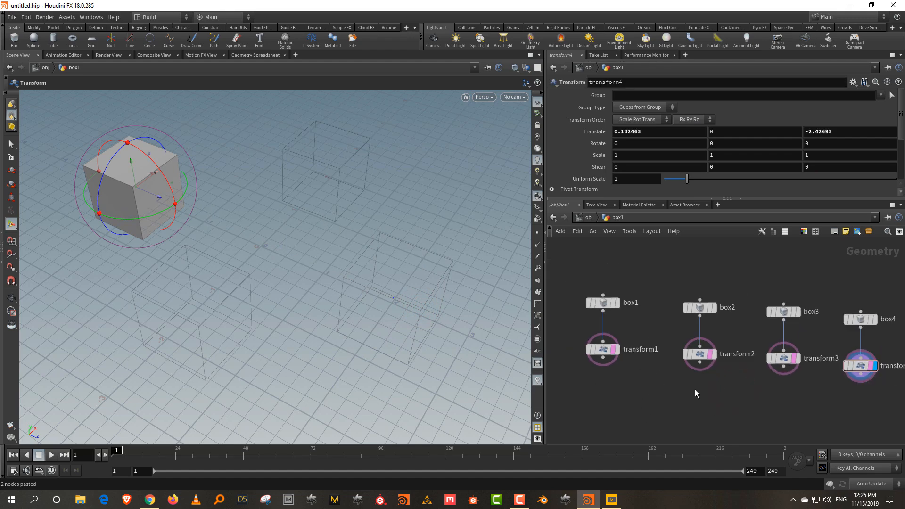
left_click(588, 217)
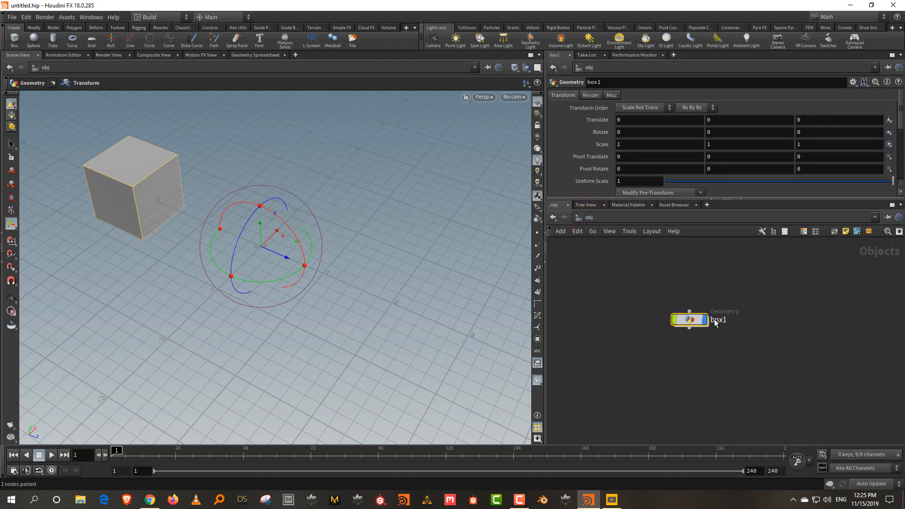
double_click(696, 320)
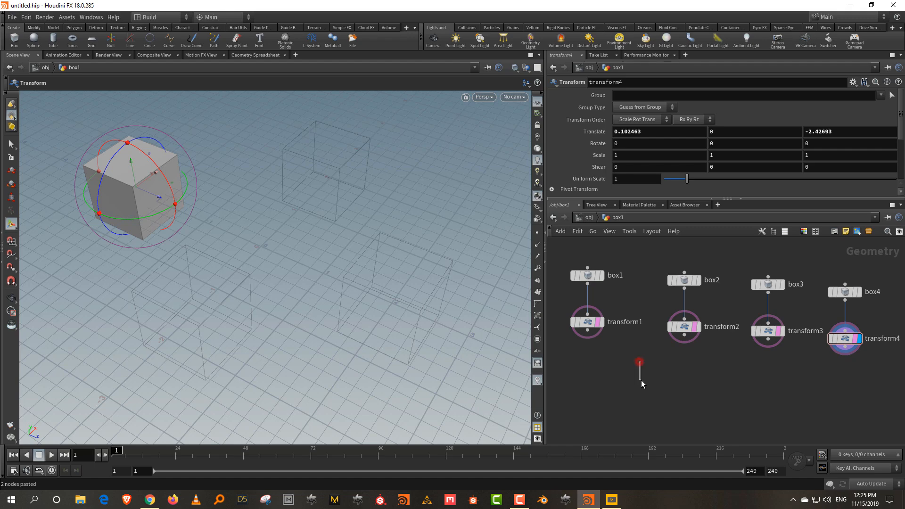
Add a Merge node and place it below the four transform nodes
key("Tab")
type("mer")
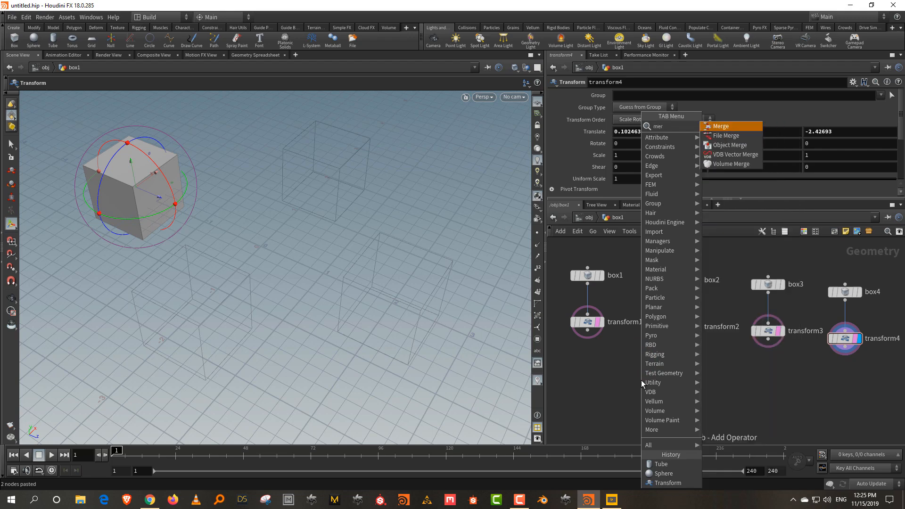
left_click(720, 126)
left_click(700, 399)
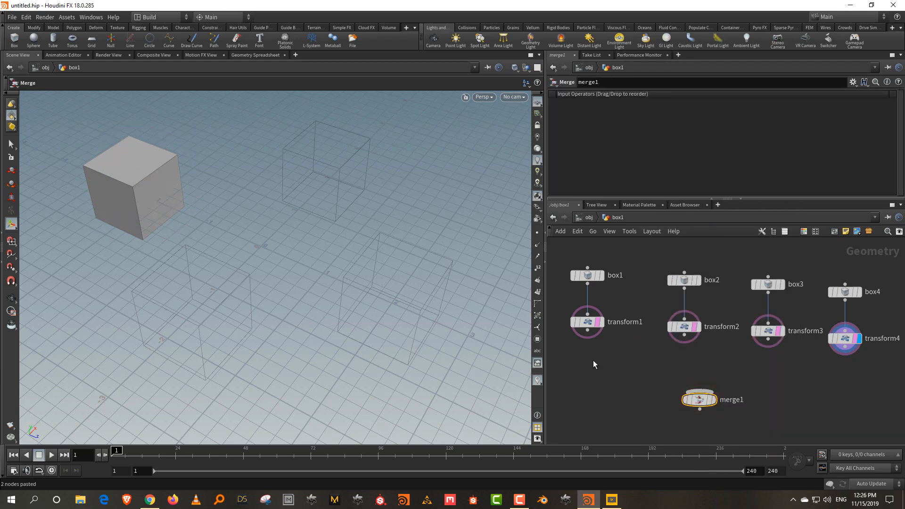
Connect the outputs of transform1, transform2, transform3 and transform4 to the input of merge1
left_click_drag(584, 344, 885, 315)
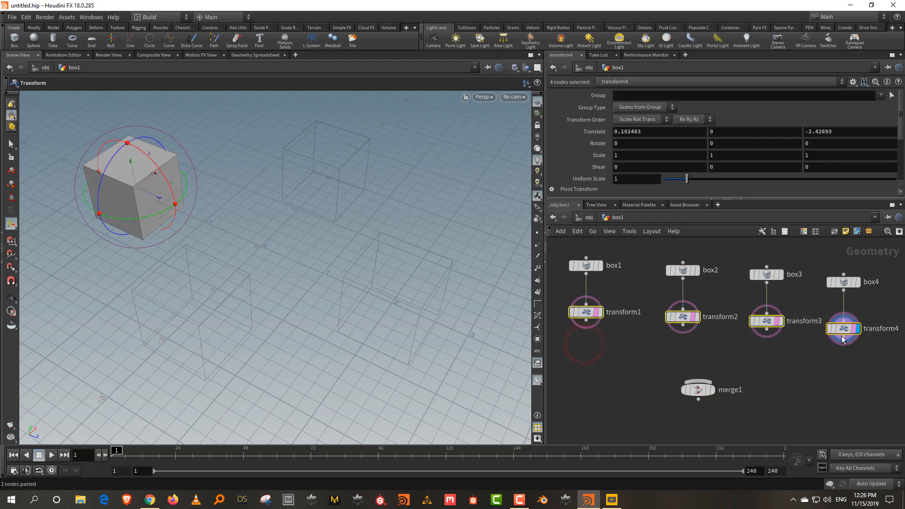
left_click(604, 341)
left_click(697, 379)
left_click_drag(691, 349, 699, 380)
left_click_drag(766, 329, 707, 381)
left_click_drag(841, 343, 707, 381)
key("y")
mouse_move(806, 383)
left_mouse_down()
mouse_move(605, 332)
mouse_move(585, 348)
mouse_move(902, 313)
left_mouse_up()
left_click_drag(575, 321, 700, 389)
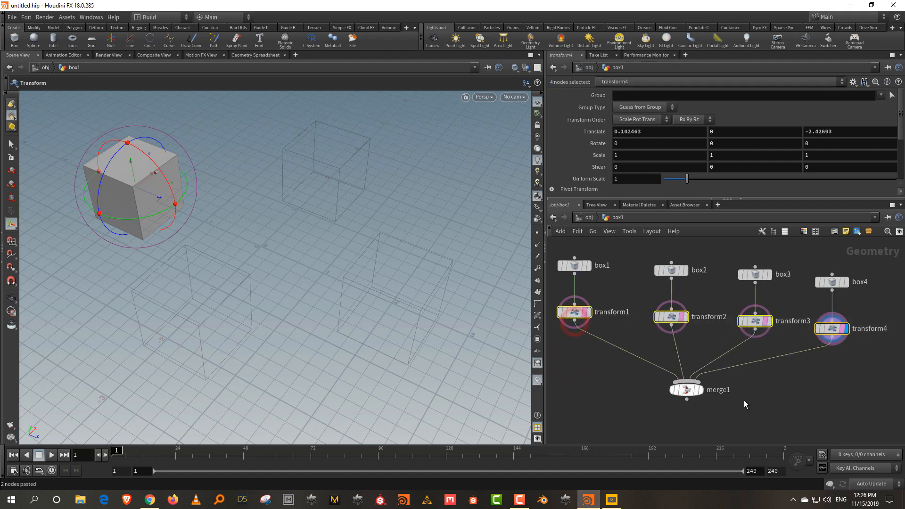
Set the display flag on merge1 and move the node farther below the transforms
left_click(700, 391)
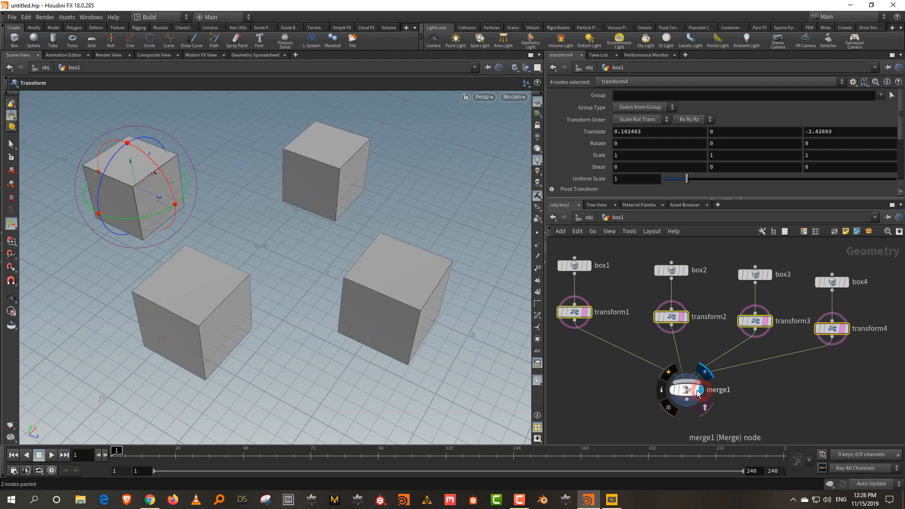
left_click(773, 384)
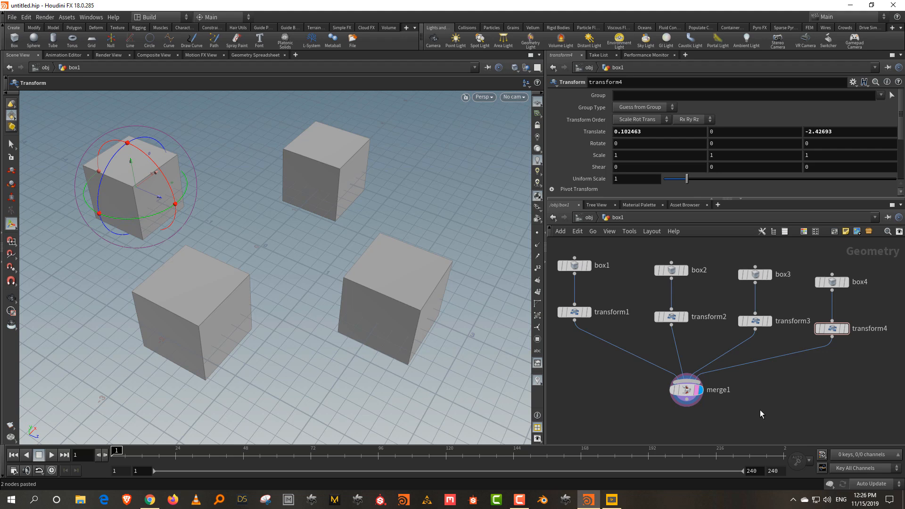
middle_click_drag(743, 385, 746, 377)
left_click_drag(688, 388, 693, 416)
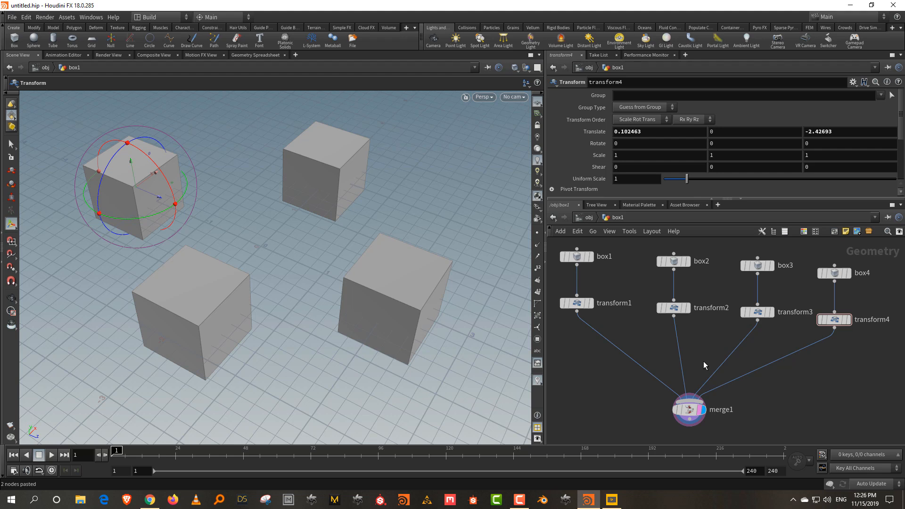
Move the box1 node higher above transform1 and set its display flag
middle_click_drag(703, 361, 716, 425)
mouse_move(596, 324)
left_click_drag(596, 324, 631, 272)
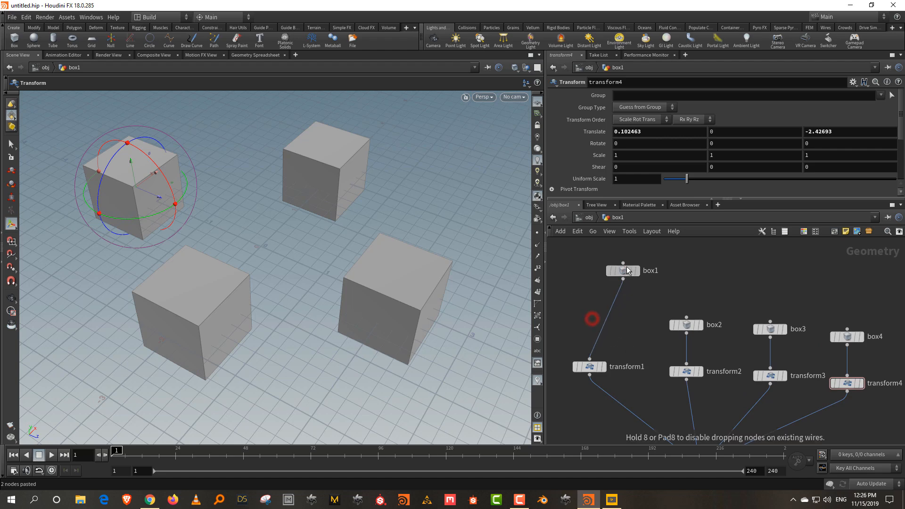
left_click(637, 271)
left_click(705, 261)
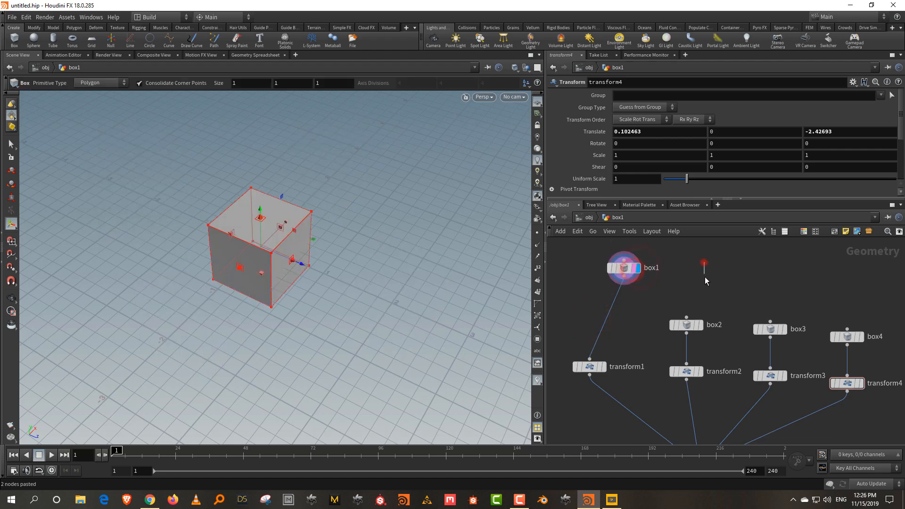
Select the redundant box2, box3 and box4 nodes and delete them
middle_click_drag(719, 310, 669, 288)
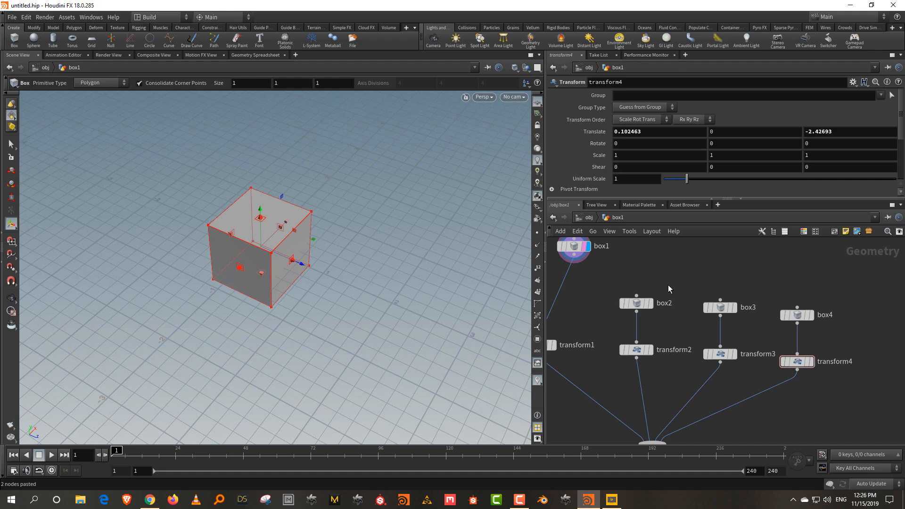
left_click_drag(657, 308, 858, 333)
left_click_drag(886, 280, 621, 321)
left_click(636, 349)
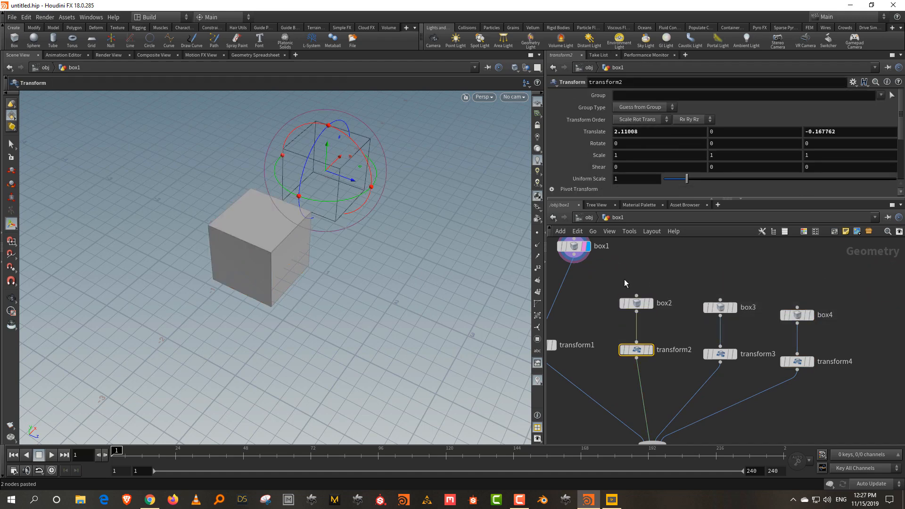
left_click_drag(612, 279, 853, 326)
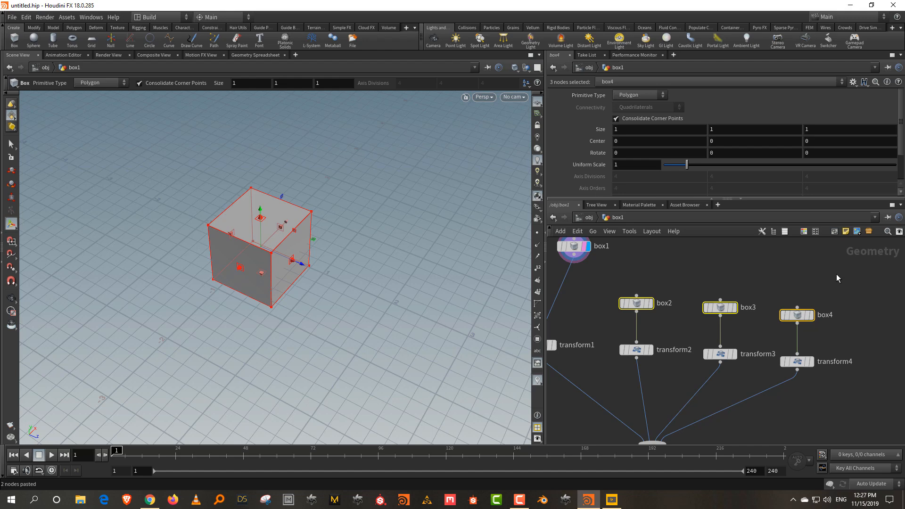
left_click_drag(692, 278, 672, 369)
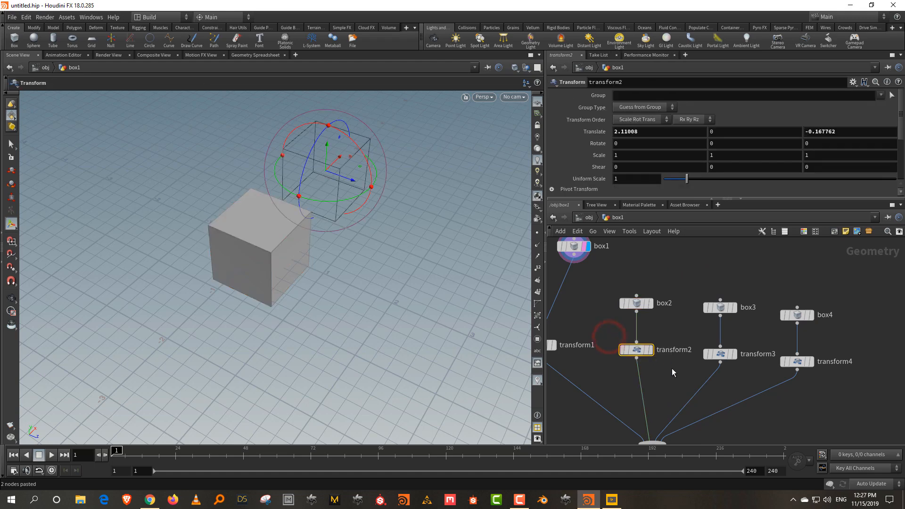
left_click_drag(614, 273, 835, 324)
key("Delete")
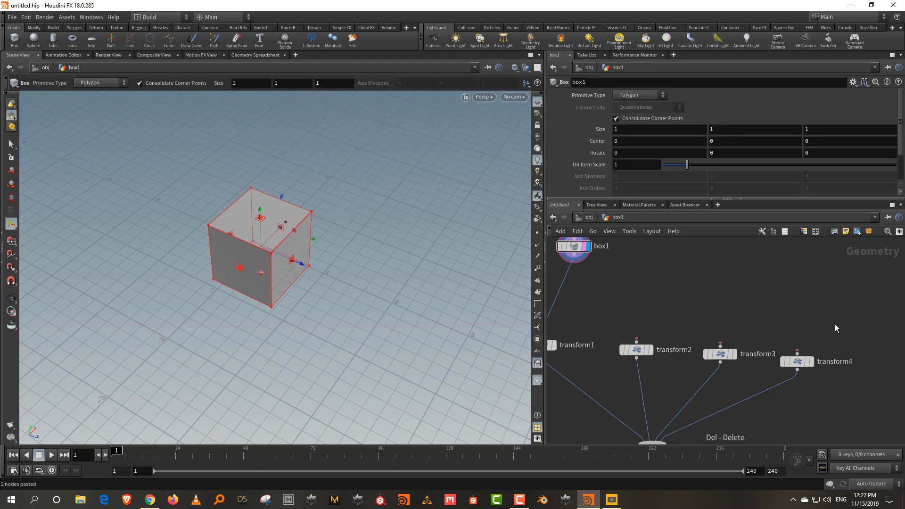
Connect the output of box1 to the inputs of transform2, transform3 and transform4
middle_click_drag(649, 295, 692, 273)
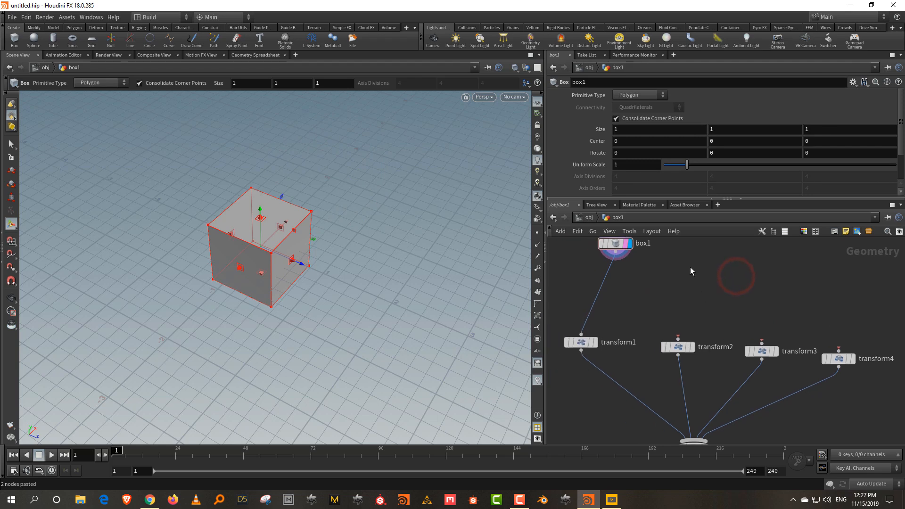
scroll(708, 353, "down", 2)
scroll(671, 260, "up", 3)
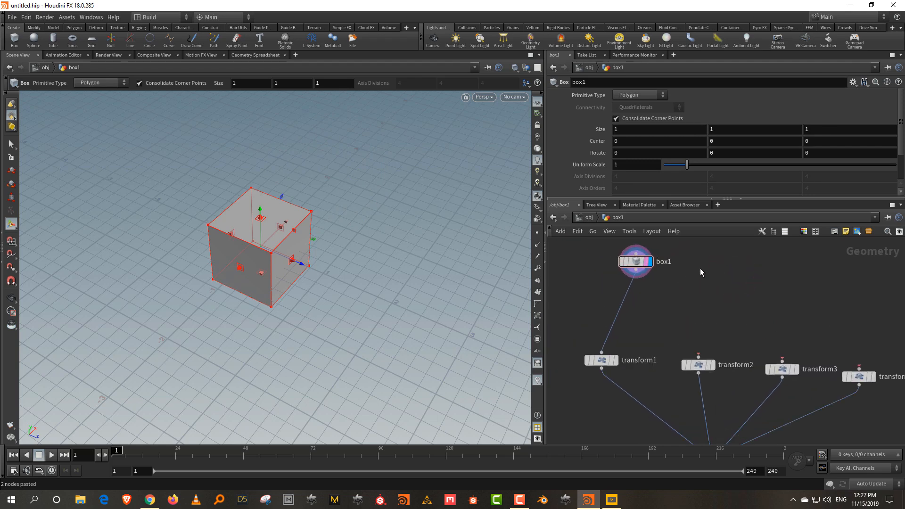
left_click_drag(648, 262, 699, 359)
left_click_drag(690, 269, 859, 367)
middle_click_drag(815, 392, 731, 418)
left_click(629, 268)
left_click_drag(568, 314, 635, 386)
left_click_drag(674, 331, 717, 384)
left_click_drag(742, 346, 798, 379)
left_click_drag(843, 324, 872, 411)
middle_click_drag(872, 412, 867, 380)
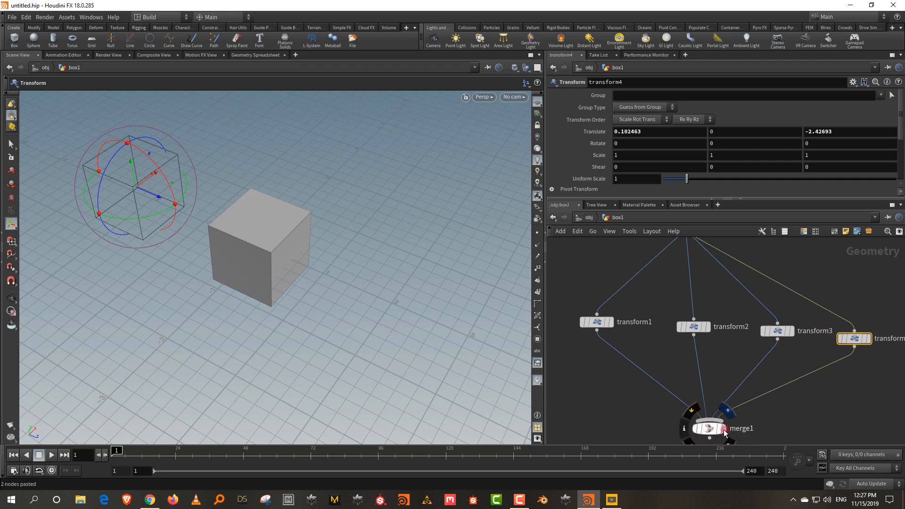
Set the display flag on merge1 and center the box1 node above the transforms
left_click(721, 428)
left_click(826, 409)
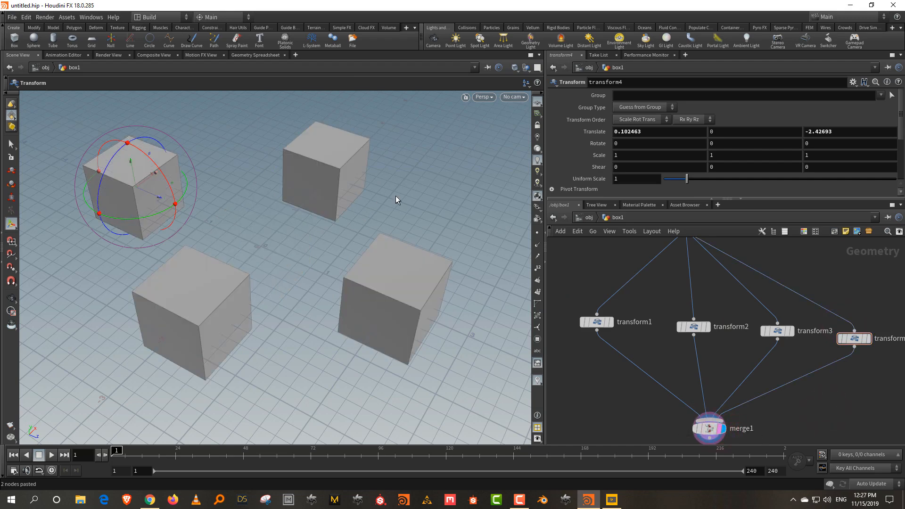
middle_click_drag(786, 302, 777, 351)
left_click_drag(675, 262, 694, 265)
left_click(797, 256)
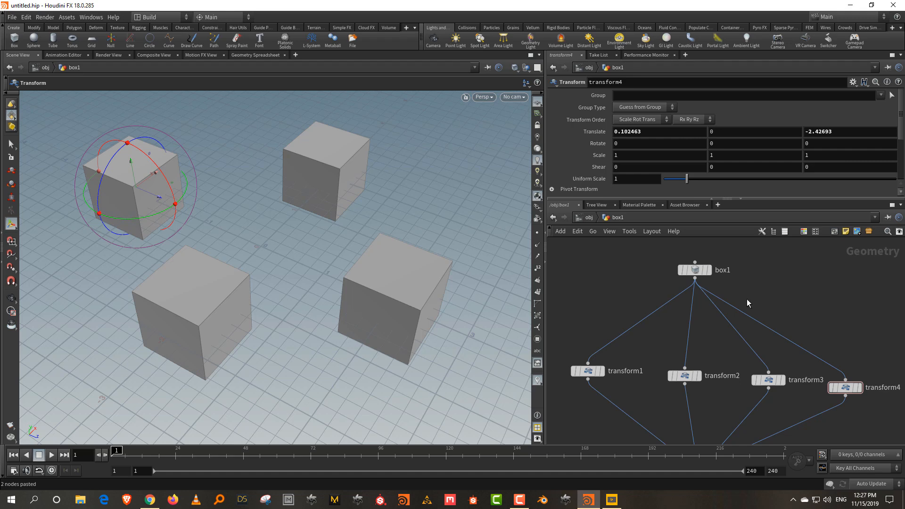
Make room between transform2 and transform3, and connect box1's output directly to merge1
middle_click_drag(713, 357, 692, 295)
left_click_drag(570, 275, 622, 328)
left_click(701, 321)
middle_click_drag(721, 322, 714, 353)
scroll(714, 353, "down", 1)
left_click(688, 275)
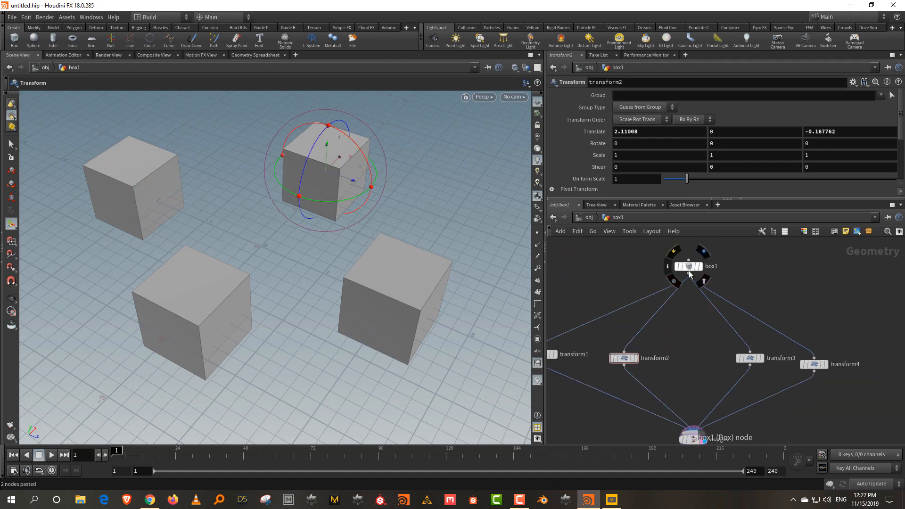
left_click(706, 428)
middle_click_drag(675, 387, 684, 355)
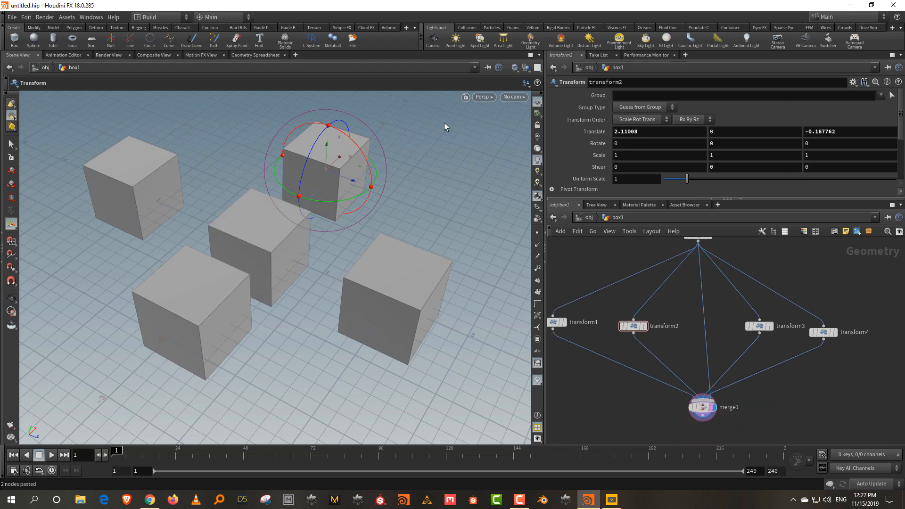
Change box1's primitive type to Polygon Mesh and set it back to Polygon
left_click_drag(549, 282, 868, 354)
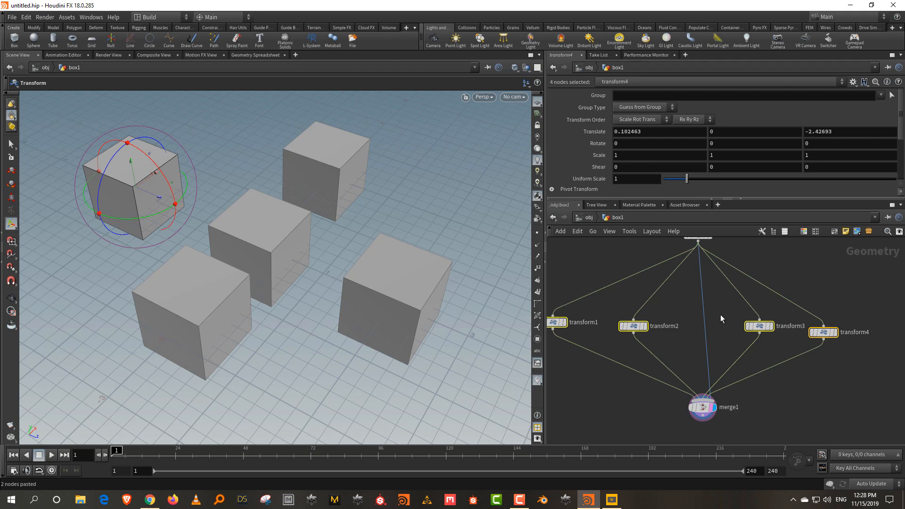
middle_click_drag(720, 315, 721, 366)
left_click_drag(642, 264, 756, 304)
left_click(640, 96)
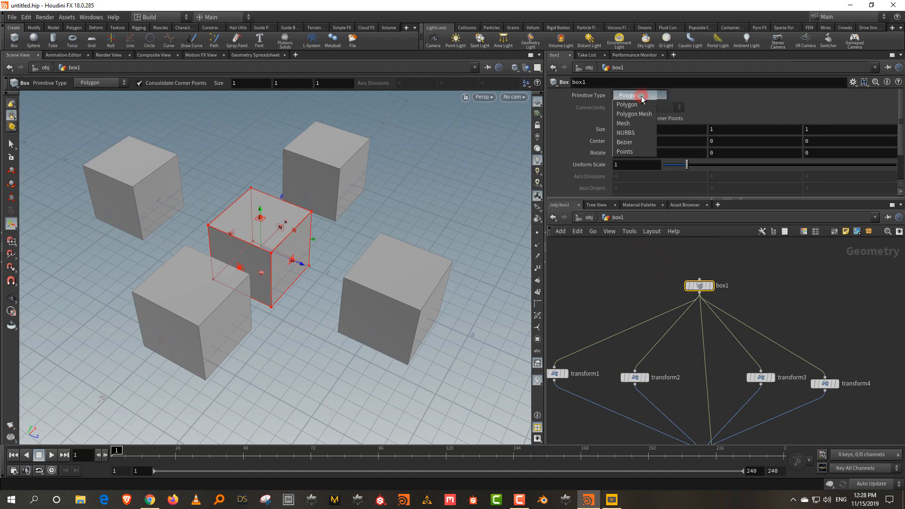
left_click(640, 118)
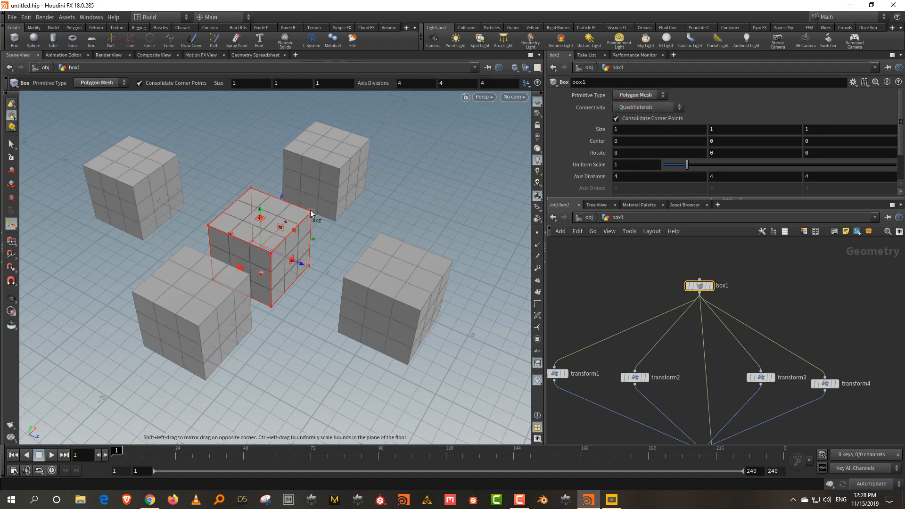
left_click(640, 96)
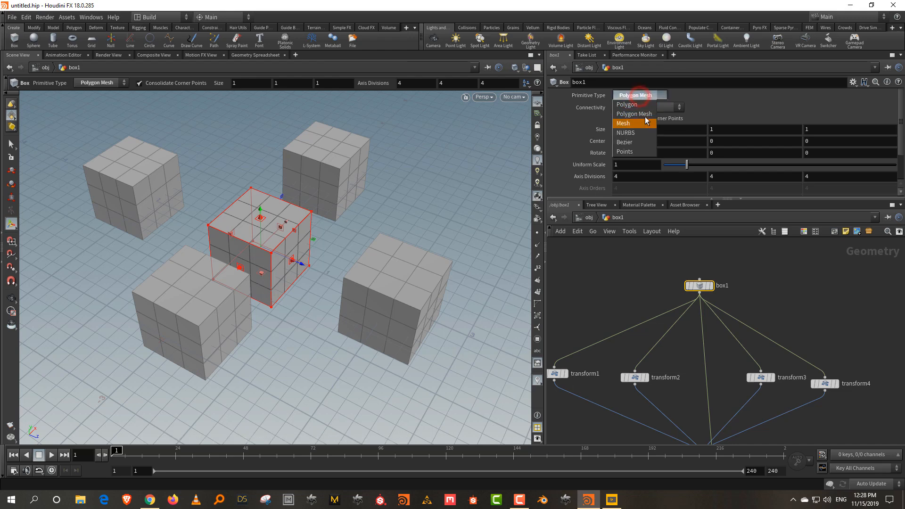
left_click(645, 107)
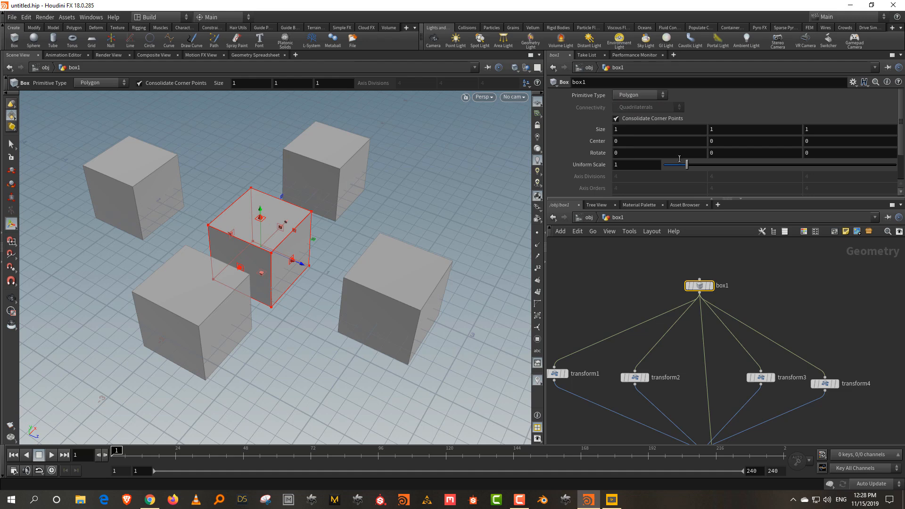
Stretch transform2's box to a Y scale of about 1.57, rotate transform1's box, and select box1
middle_click_drag(595, 286, 621, 248)
left_click_drag(634, 312, 687, 353)
key("e")
left_click_drag(330, 128, 329, 102)
left_click_drag(620, 333, 564, 357)
mouse_move(214, 299)
left_mouse_down()
mouse_move(238, 328)
mouse_move(186, 317)
mouse_move(178, 334)
mouse_move(231, 301)
left_mouse_up()
left_click_drag(658, 266, 797, 236)
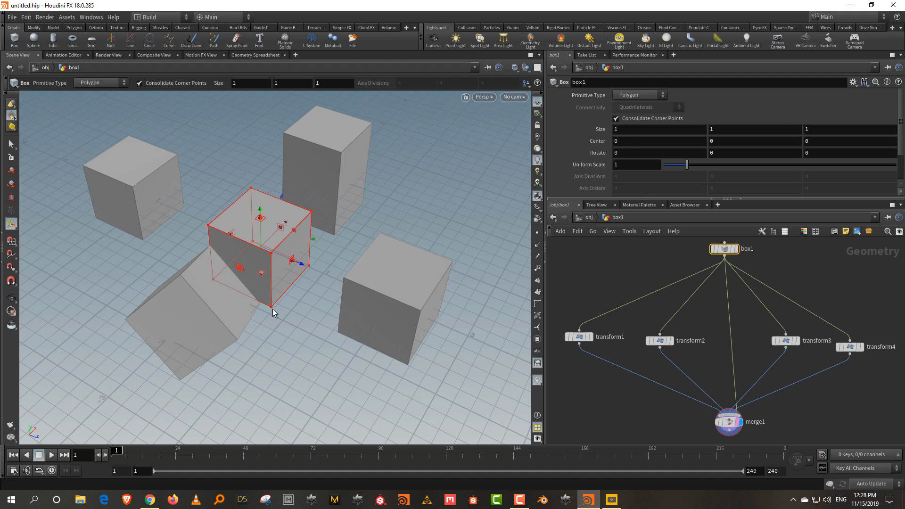
Widen the parameter and network panes, make the parameter area taller, and fit the node network in view
mouse_move(730, 250)
left_click_drag(631, 200, 632, 221)
left_click_drag(544, 313, 495, 313)
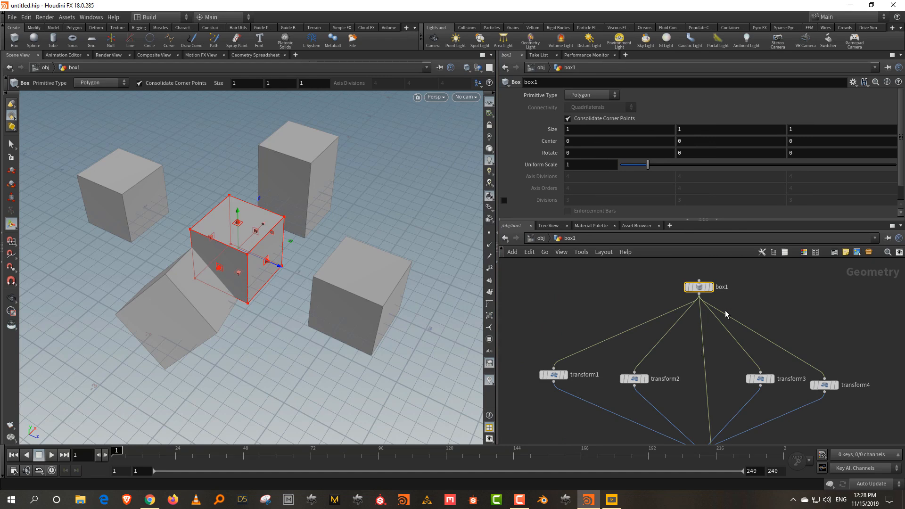
key("h")
left_click(788, 296)
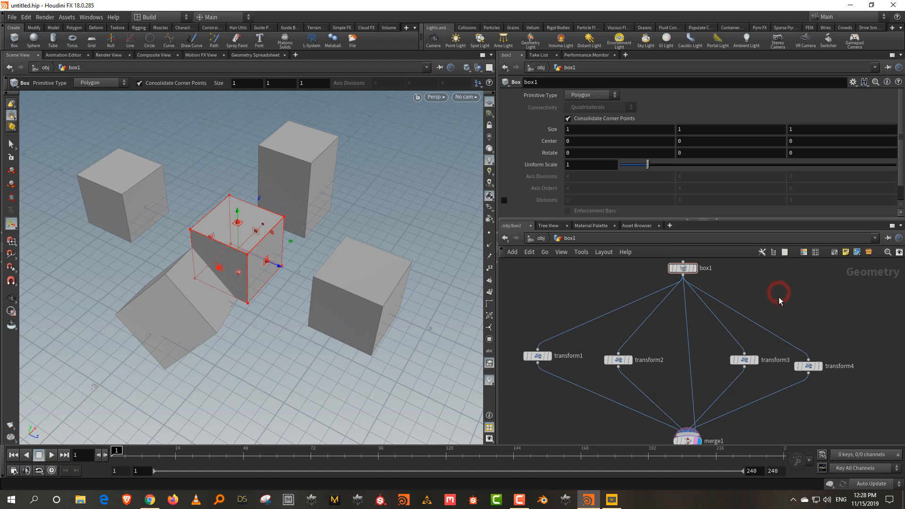
Insert a new Transform node on the wire between box1 and merge1, and shift transform3 and transform4 aside to make room
key("Tab")
mouse_move(801, 113)
left_click(757, 133)
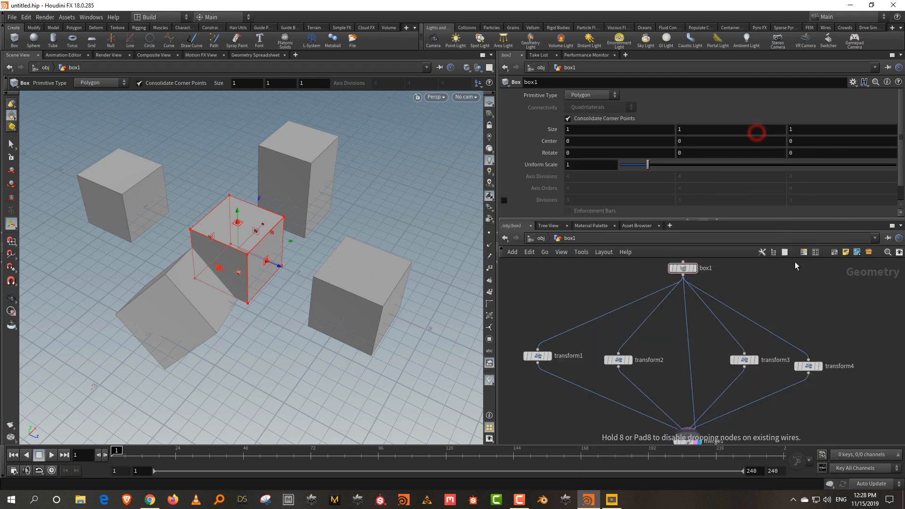
left_click(793, 265)
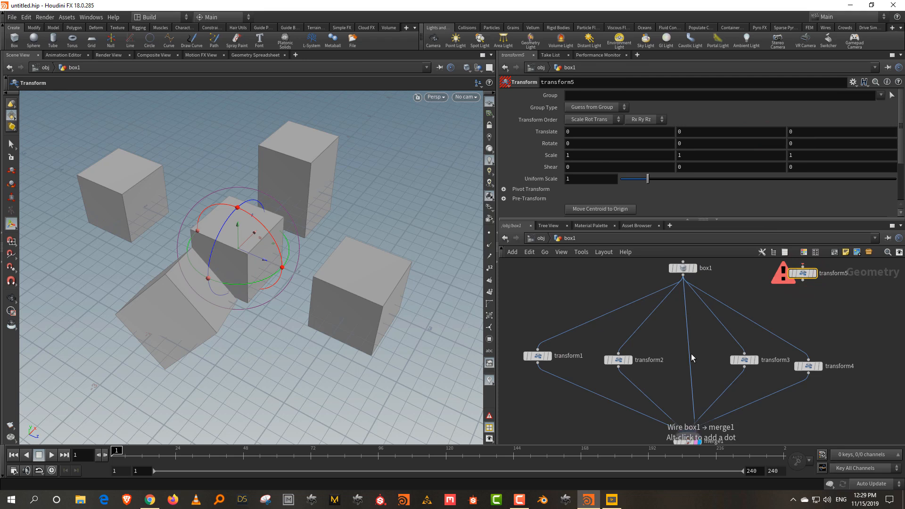
mouse_move(804, 277)
left_click_drag(804, 277, 686, 366)
left_click_drag(865, 315, 769, 359)
Rename the newly inserted Transform node as animation and select it
double_click(716, 360)
type("animation")
key("Return")
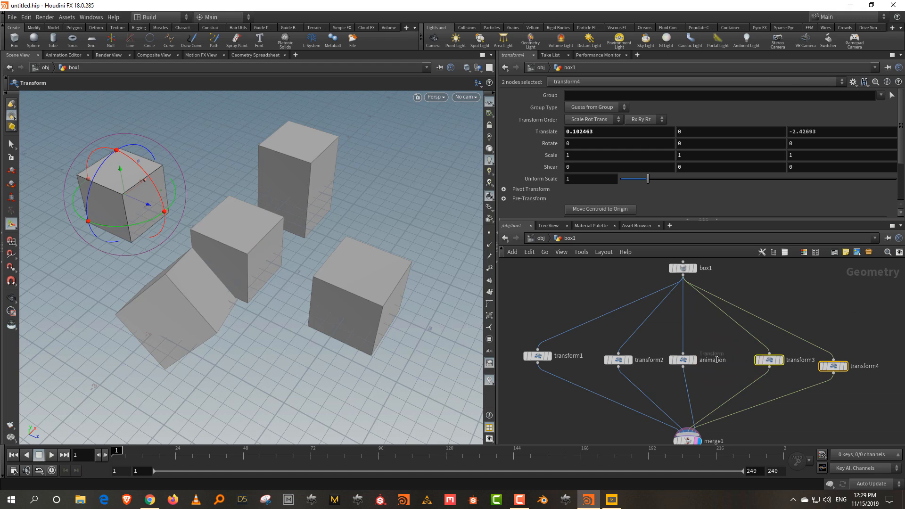
left_click(683, 360)
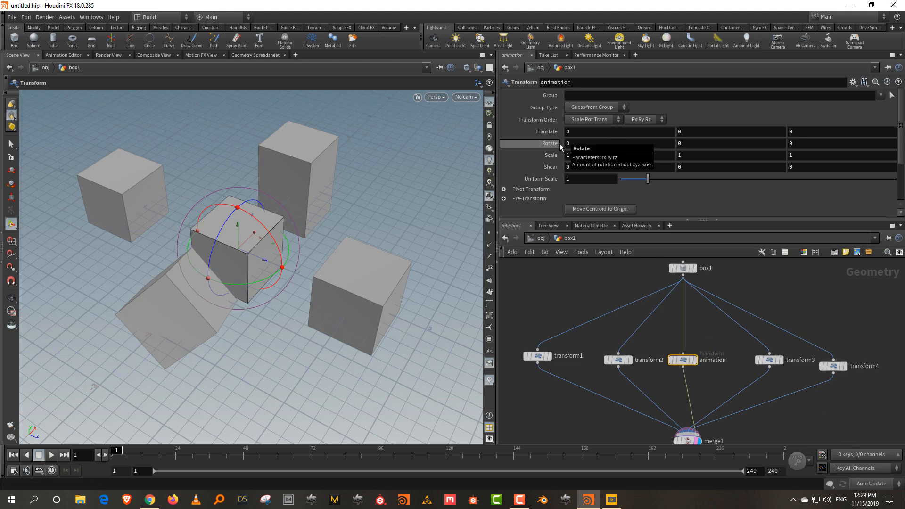
Keyframe the animation node's Y translation at 0 on frame 1 and about 1.81 on frame 25
left_click(704, 132, "alt")
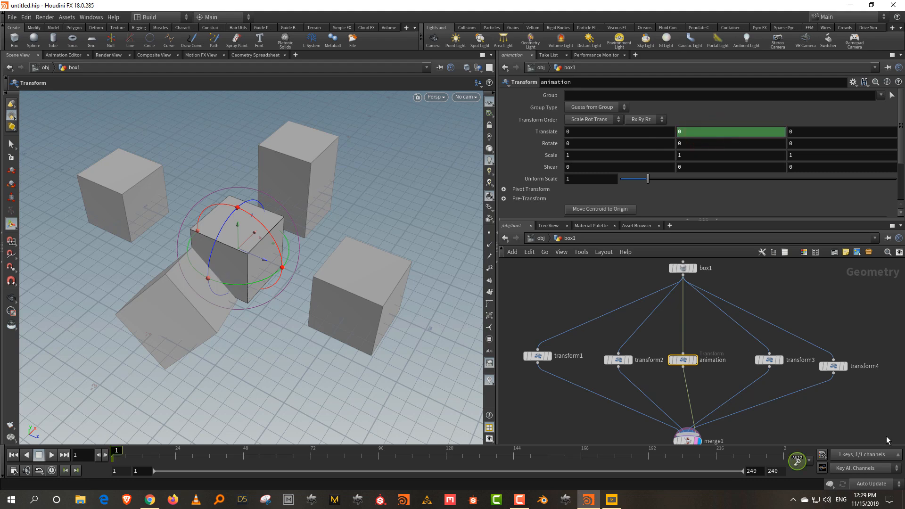
left_click(811, 462)
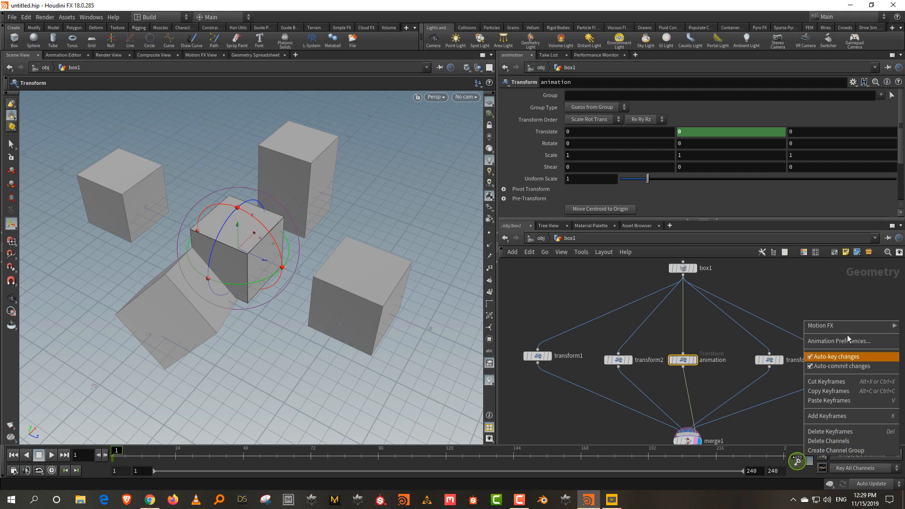
left_click(846, 292)
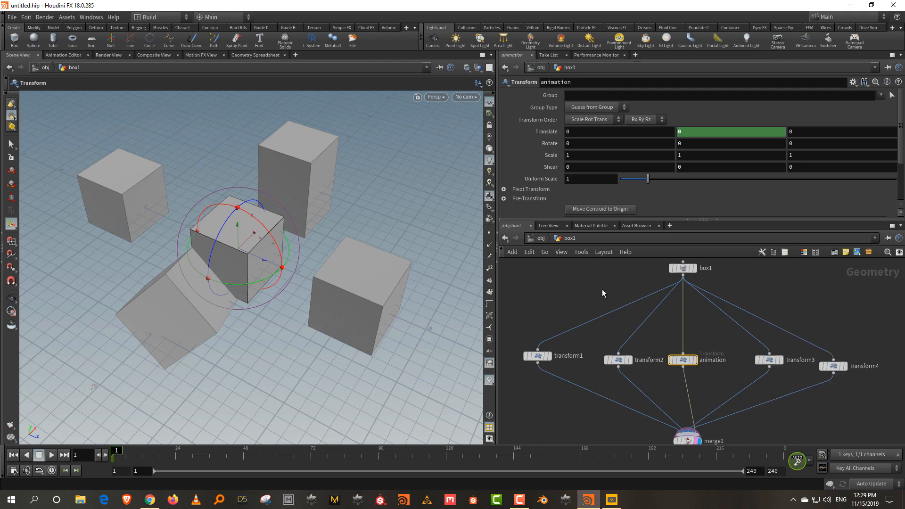
left_click(178, 453)
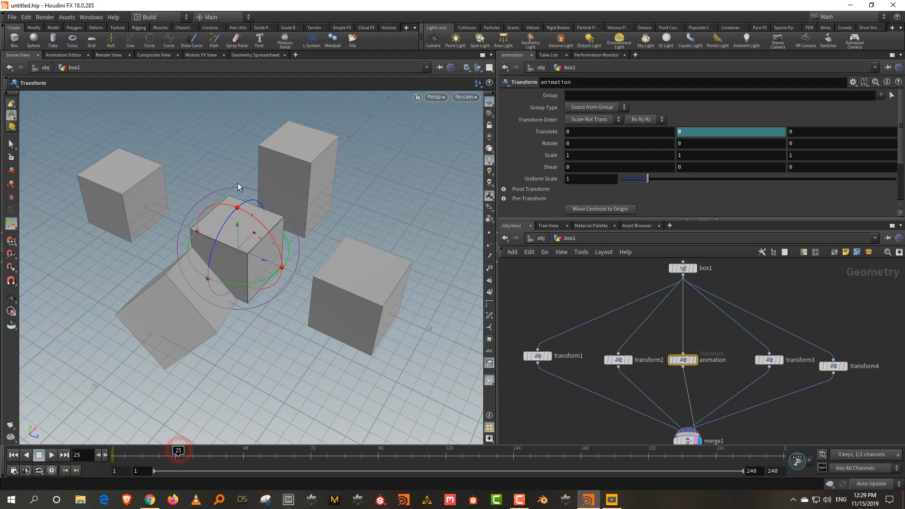
left_click_drag(241, 225, 249, 126)
Keyframe the animation node's Y translation at about -2.12 on frame 72 by lowering the box in the viewport
left_click(219, 454)
left_click(311, 454)
left_click(237, 123)
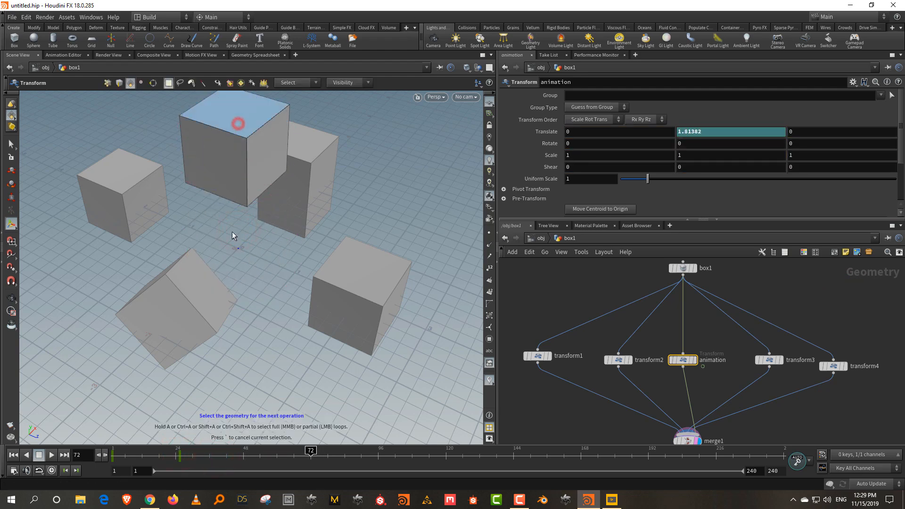
left_click(666, 329)
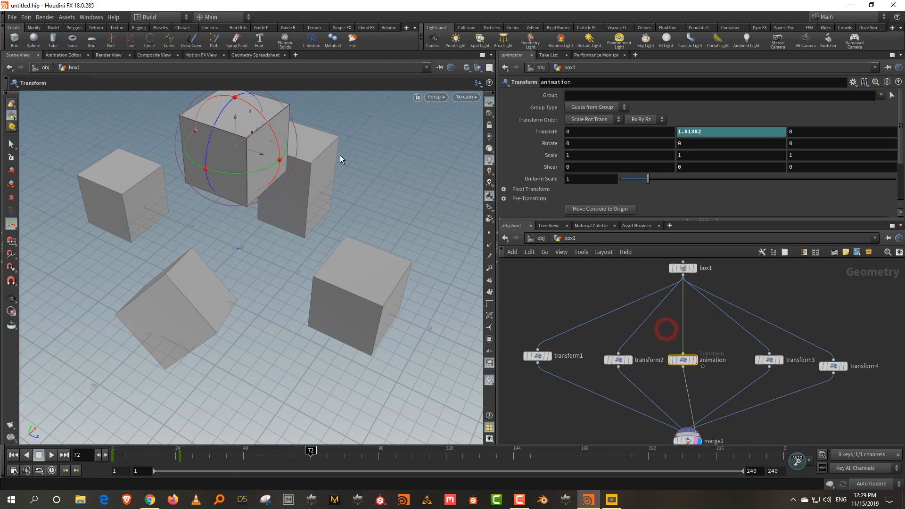
left_click_drag(237, 127, 242, 331)
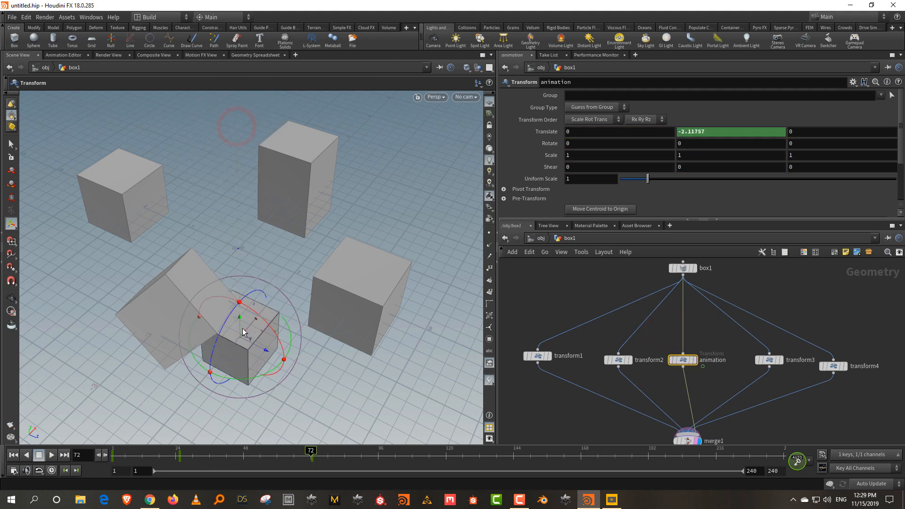
Keyframe the animation node's Y translation at 0 on frame 96
left_click_drag(311, 454, 377, 453)
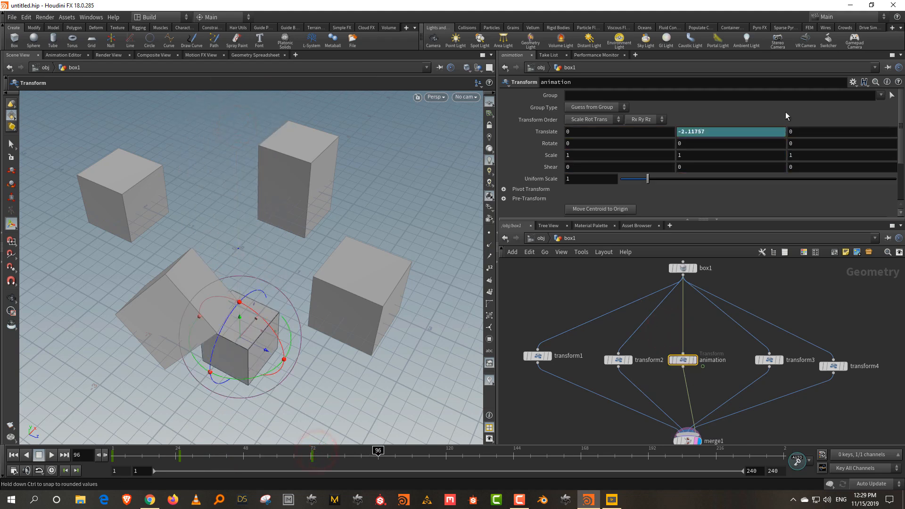
left_click(734, 127)
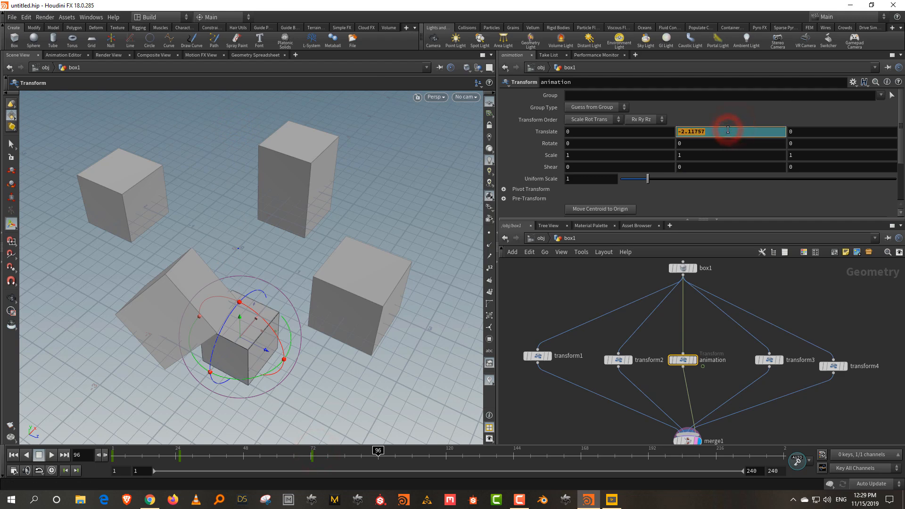
type("0")
key("Return")
Scrub the timeline back to frame 1 to check the middle box's vertical motion
left_click_drag(327, 462, 112, 450)
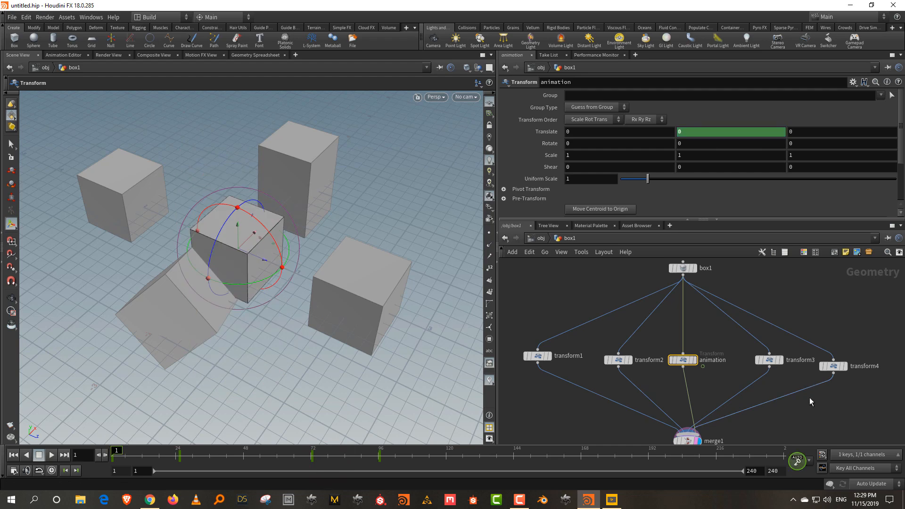
middle_click_drag(808, 377, 805, 353)
left_click_drag(542, 297, 639, 371)
left_click_drag(729, 313, 851, 354)
left_click_drag(696, 318, 678, 363)
left_click_drag(154, 458, 111, 456)
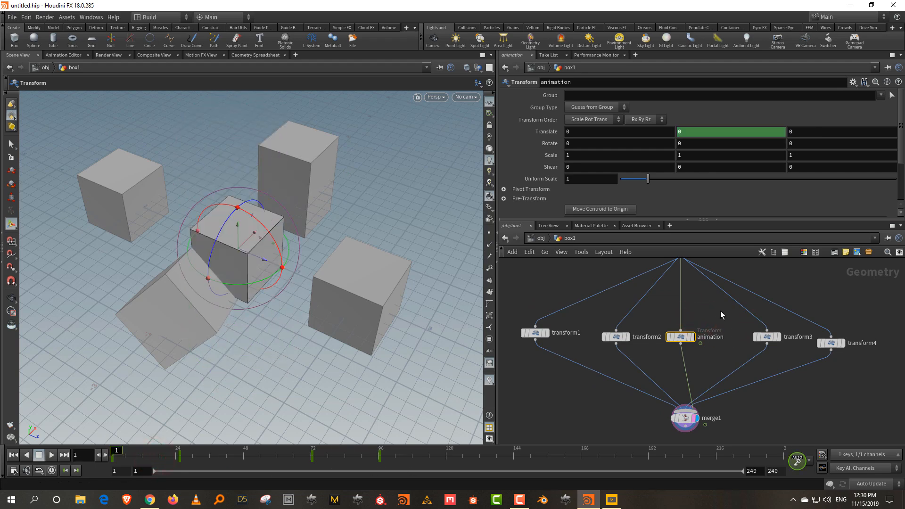
middle_click_drag(727, 314, 720, 358)
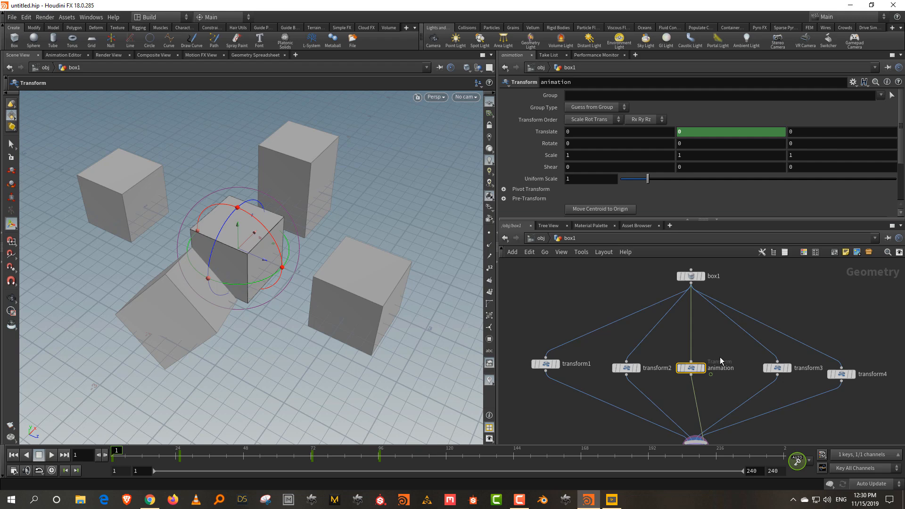
Display the outputs of box1, transform1 and transform2 one at a time to examine each branch
left_click_drag(530, 321, 871, 393)
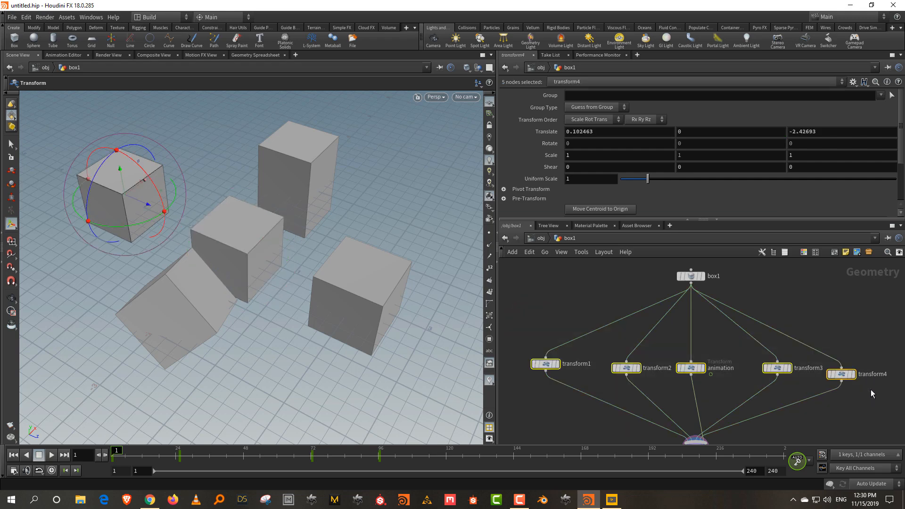
left_click(643, 288)
left_click(690, 276)
left_click(701, 276)
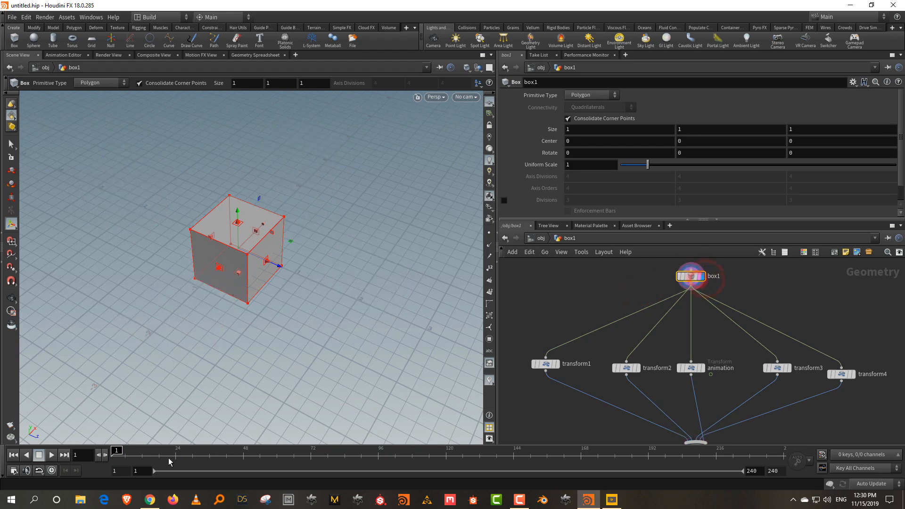
left_click(556, 365)
left_click(632, 371)
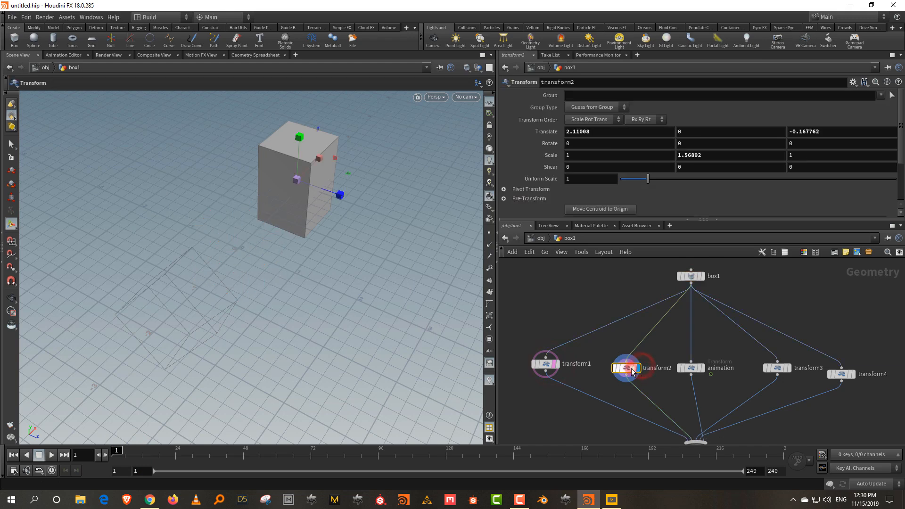
Display the animation node and scrub its motion, and display transform3 and transform4 individually
left_click(702, 368)
left_click_drag(187, 451, 60, 456)
left_click_drag(793, 354, 777, 387)
left_click(790, 368)
left_click(851, 374)
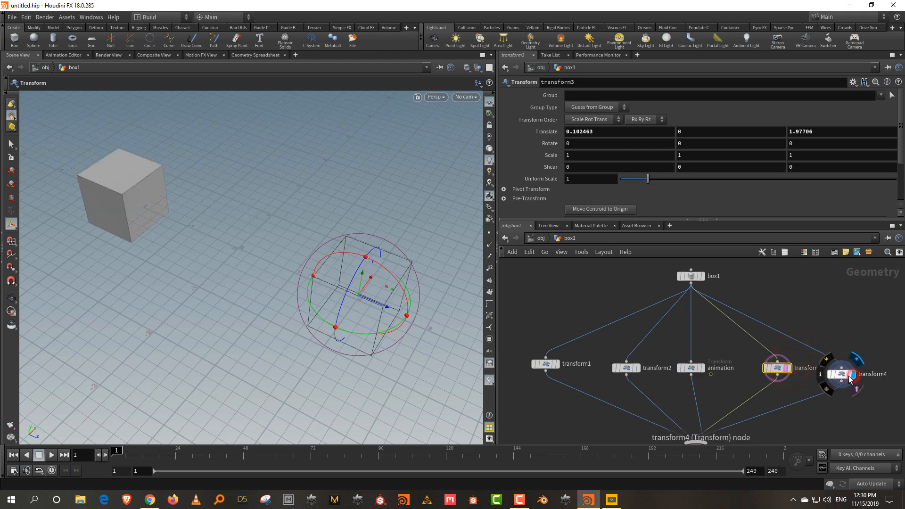
Rotate transform4's box to about -46.28 degrees around Z and set the display flag back on merge1
left_click(842, 374)
left_click_drag(98, 178, 125, 182)
middle_click_drag(789, 308, 787, 274)
left_click(703, 415)
left_click(775, 413)
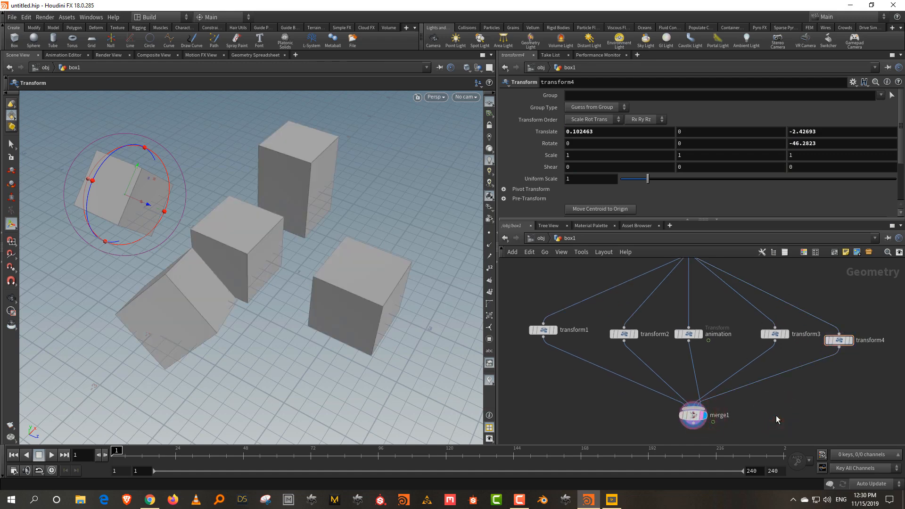
Scale transform3's box down vertically so that it is flatter
left_click_drag(747, 354, 790, 326)
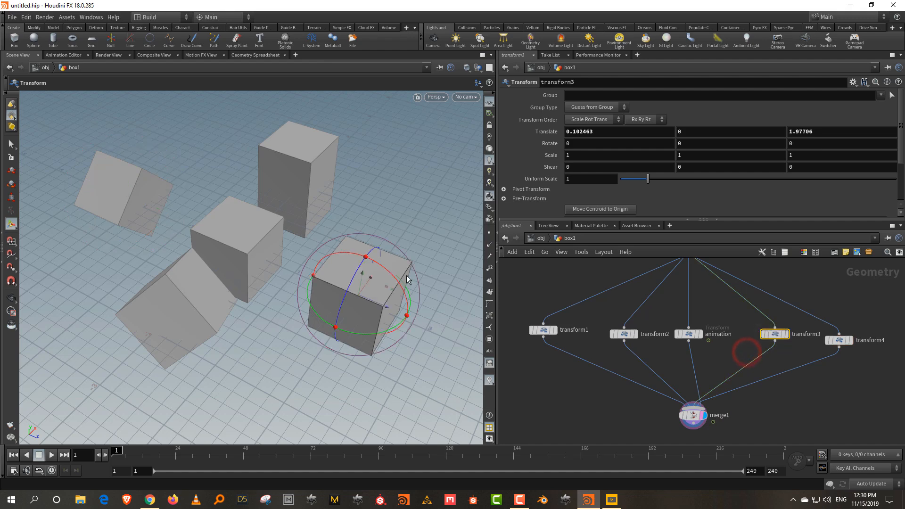
key("e")
left_click_drag(364, 266, 364, 279)
Select the five transform nodes, box1 and merge1 in turn to examine how the network is wired
left_click_drag(524, 299, 825, 355)
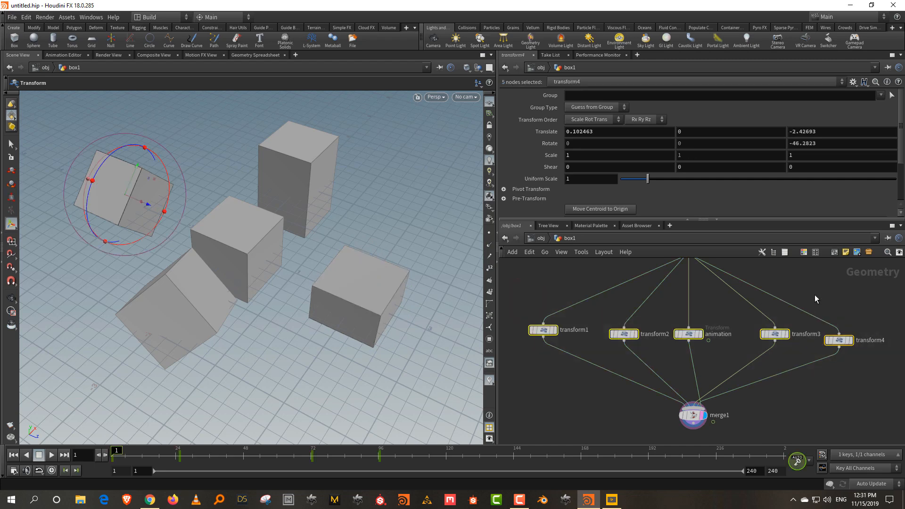
middle_click_drag(814, 295, 810, 332)
left_click_drag(760, 313, 649, 265)
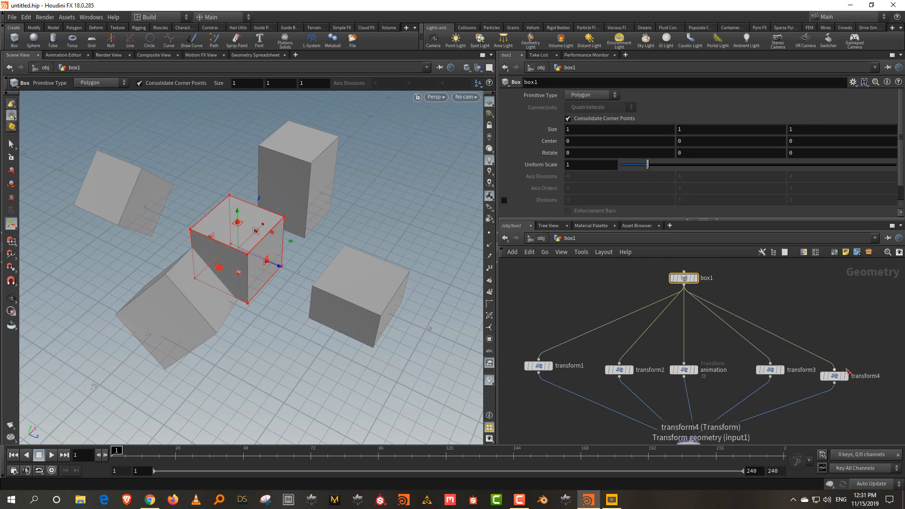
middle_click_drag(845, 424, 828, 393)
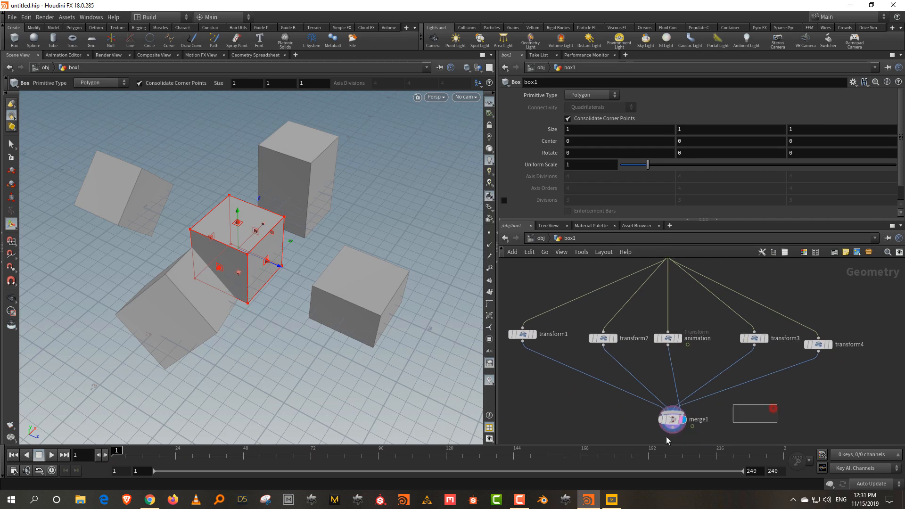
left_click(705, 430)
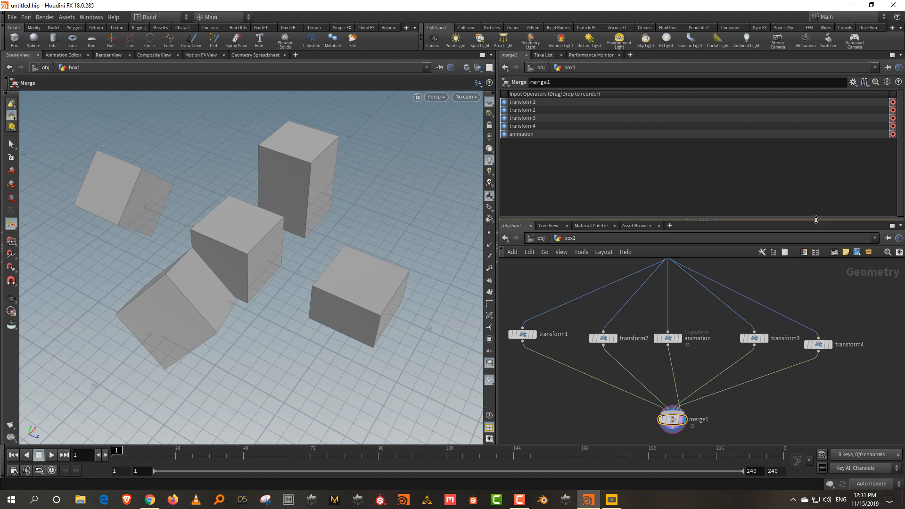
Enlarge the network editor and add a Sphere node beside box1
left_click_drag(754, 219, 754, 195)
middle_click_drag(756, 250, 771, 289)
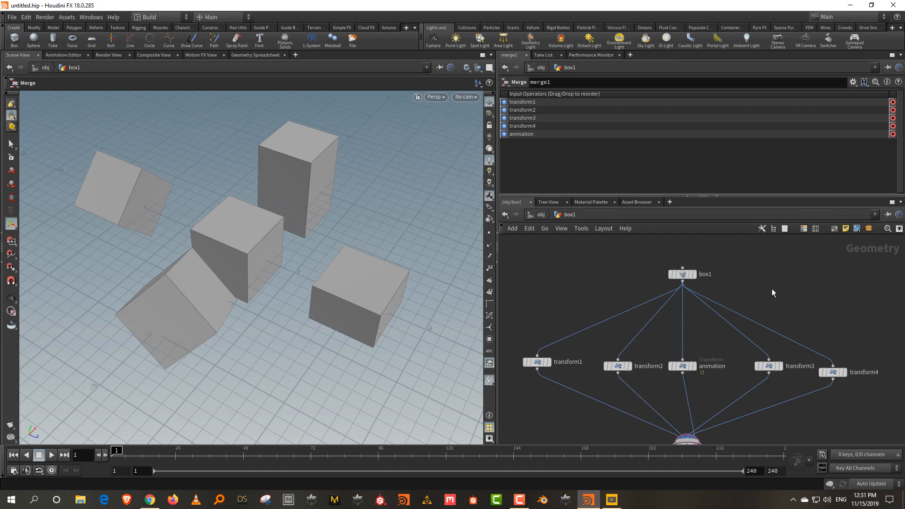
key("Tab")
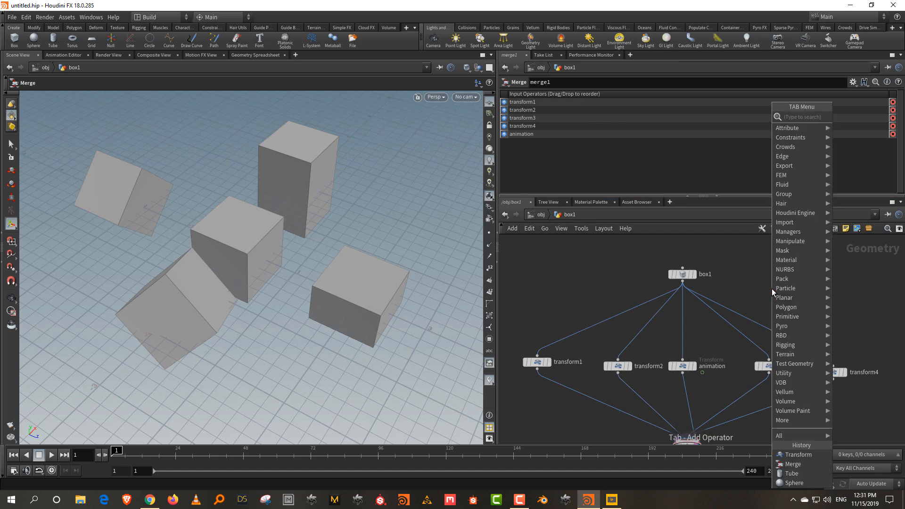
type("sph")
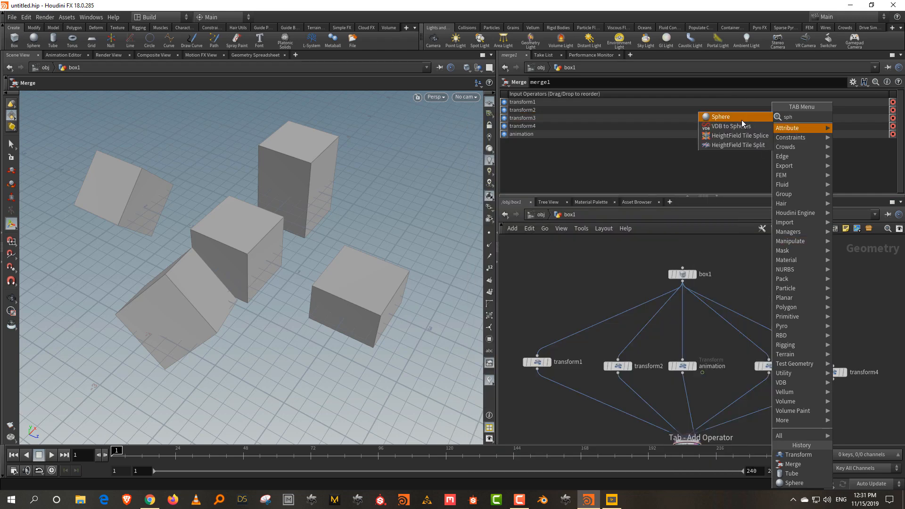
left_click(742, 117)
left_click(780, 280)
Connect the sphere node's output to all five transform nodes in place of box1
left_click_drag(780, 286, 537, 357)
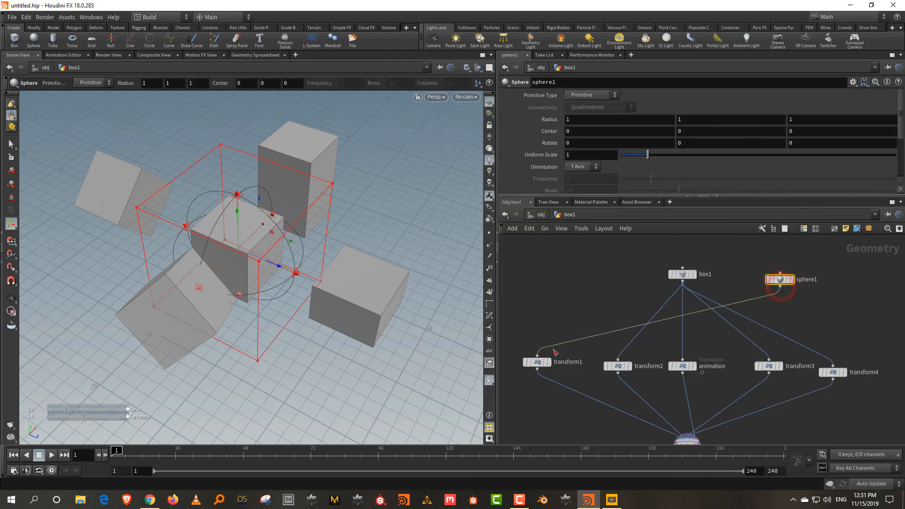
left_click_drag(779, 286, 617, 359)
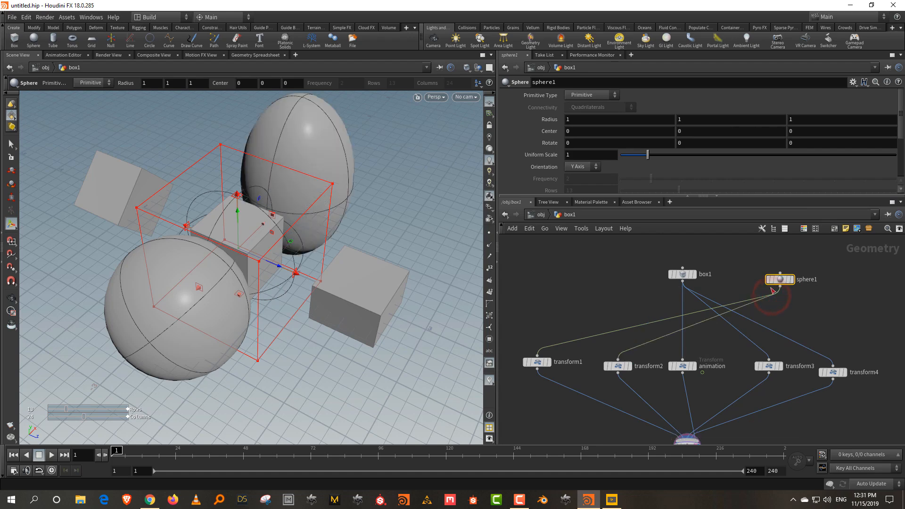
left_click_drag(120, 450, 94, 455)
left_click_drag(780, 288, 833, 367)
left_click(849, 312)
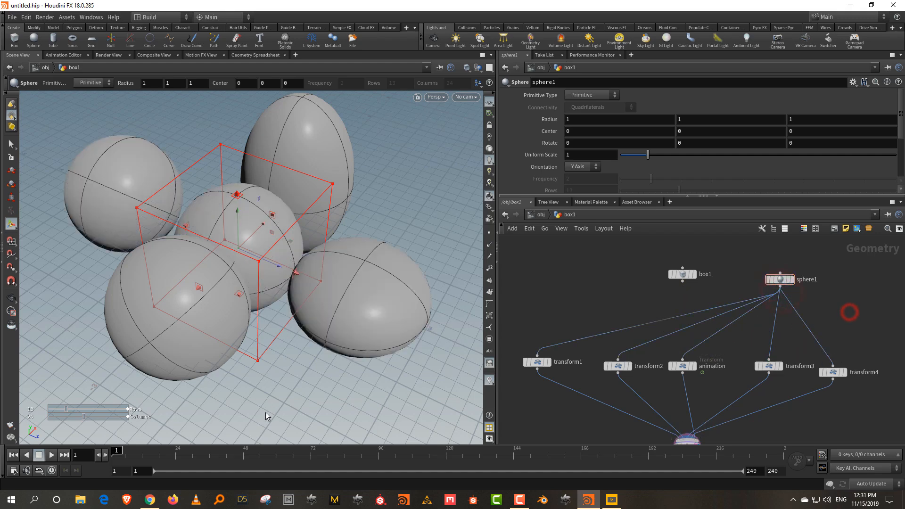
Move box1 aside and place sphere1 centrally above the transform nodes in the network
left_click_drag(191, 464, 124, 450)
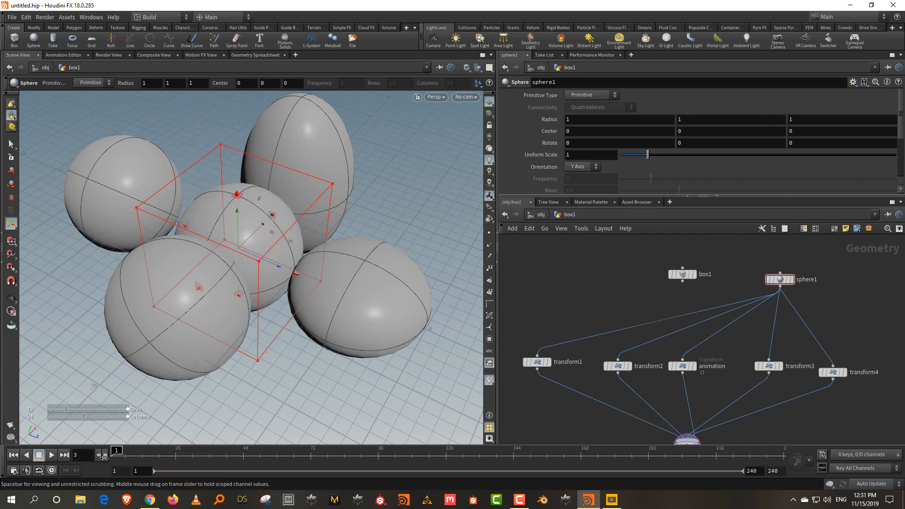
left_click_drag(811, 265, 768, 290)
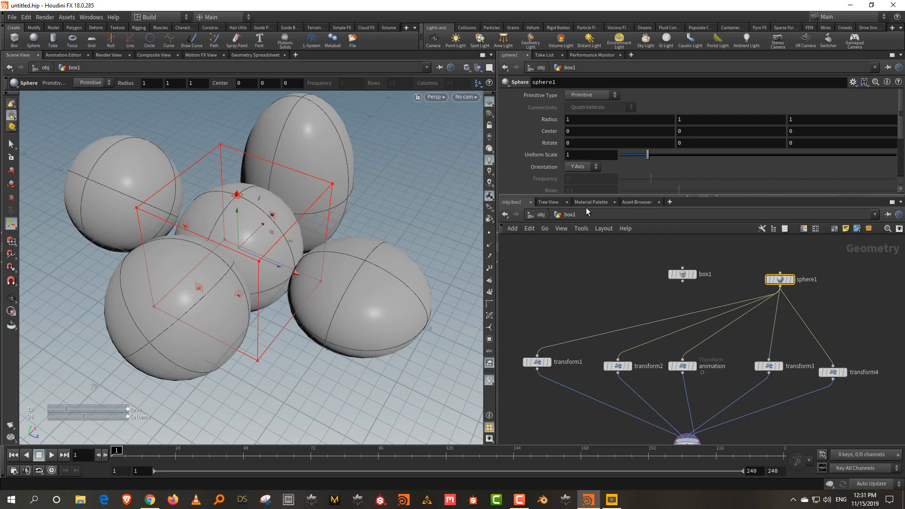
left_click_drag(588, 195, 576, 238)
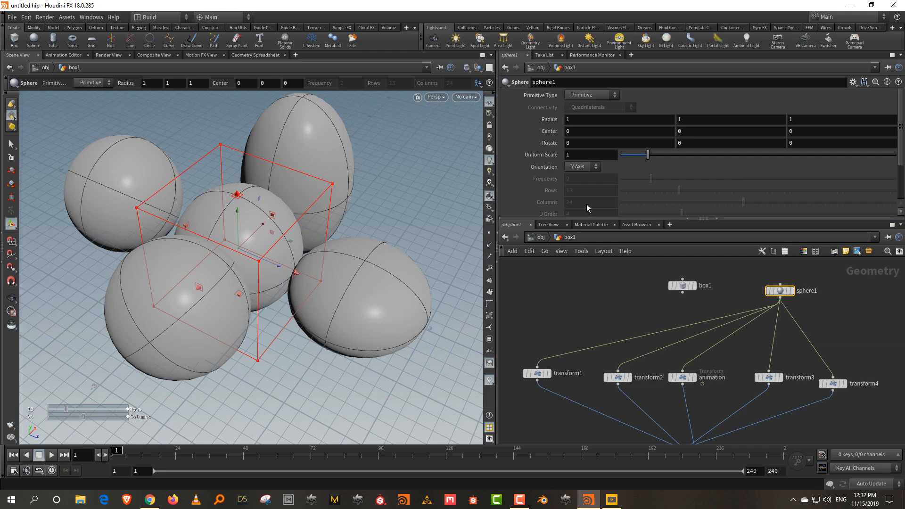
left_click_drag(675, 286, 603, 280)
left_click_drag(780, 290, 682, 296)
left_click(745, 283)
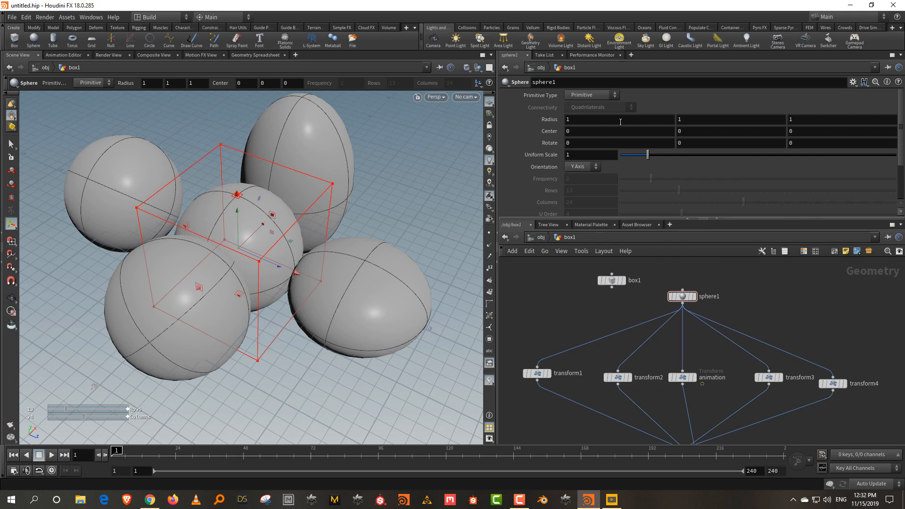
Set the primitive type of sphere1 to Polygon Mesh
mouse_move(608, 123)
middle_mouse_down()
mouse_move(608, 69)
mouse_move(609, 127)
middle_mouse_up()
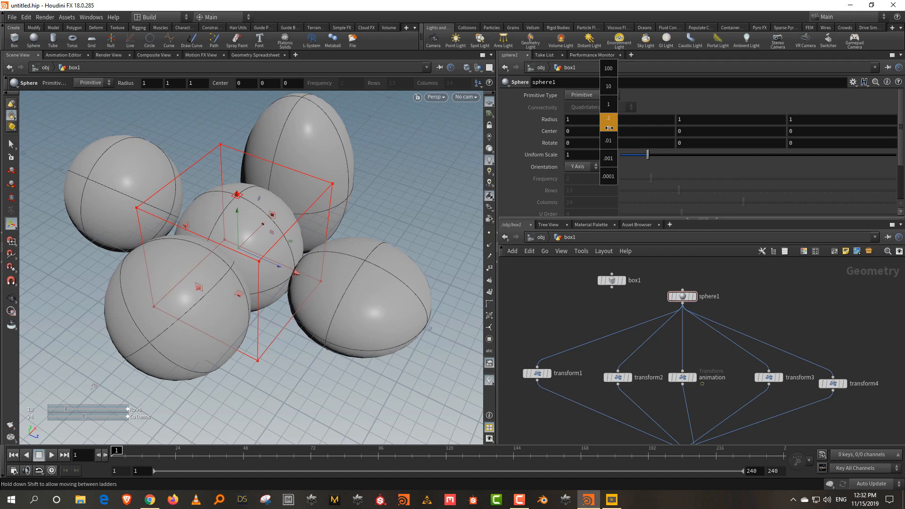
mouse_move(609, 128)
middle_mouse_down()
mouse_move(609, 176)
mouse_move(606, 121)
middle_mouse_up()
middle_click_drag(607, 121, 603, 164)
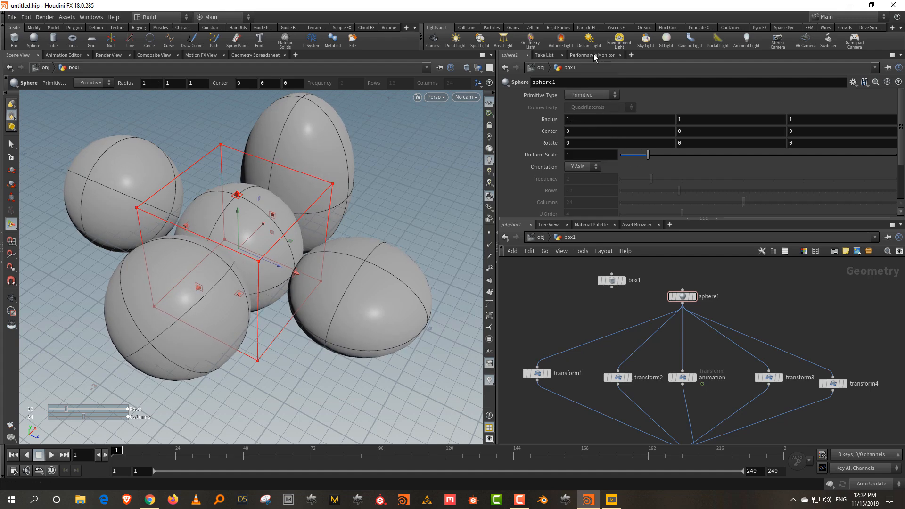
left_click(600, 96)
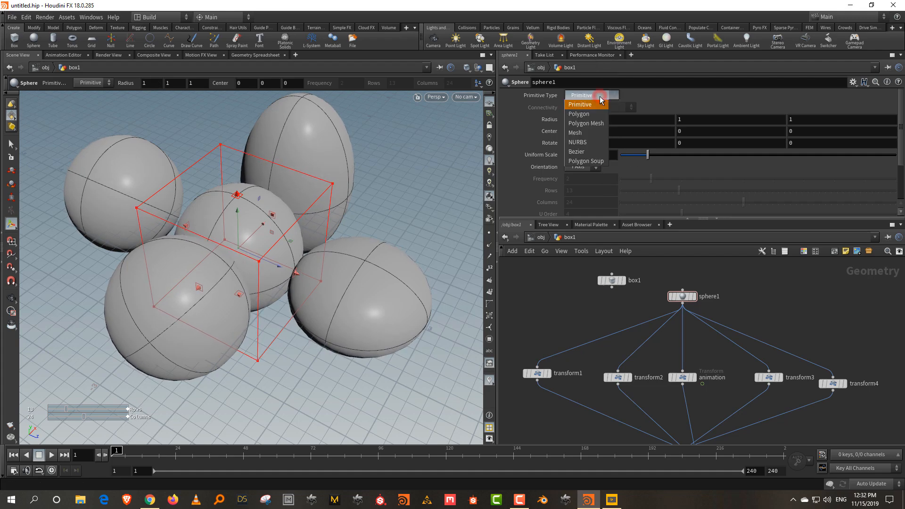
left_click(595, 123)
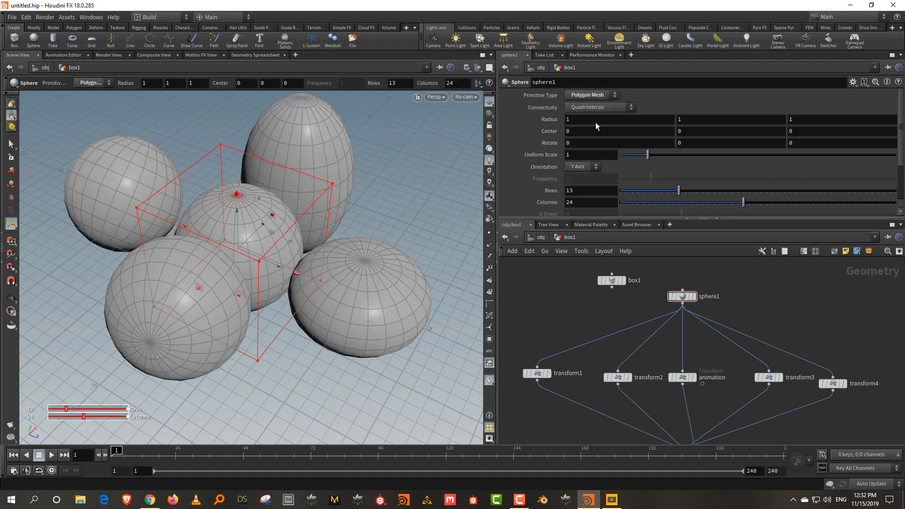
middle_click_drag(600, 191, 605, 154)
mouse_move(594, 206)
middle_mouse_down()
mouse_move(626, 206)
mouse_move(604, 206)
middle_mouse_up()
Enlarge the network editor and space box1 further from sphere1, keeping sphere1 centred above the animation node
left_click_drag(625, 218, 624, 182)
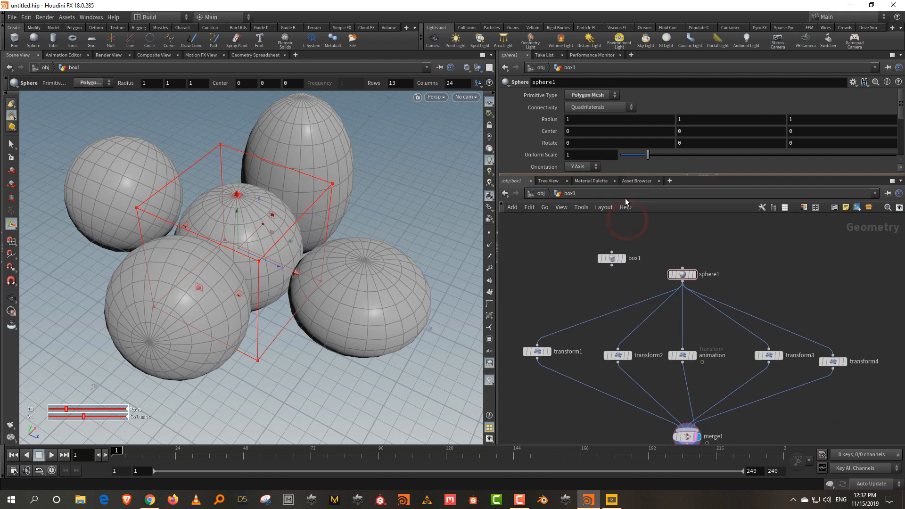
left_click_drag(608, 259, 582, 268)
left_click_drag(643, 255, 672, 262)
left_click(747, 241)
left_click_drag(717, 242, 653, 284)
left_click_drag(599, 273, 578, 268)
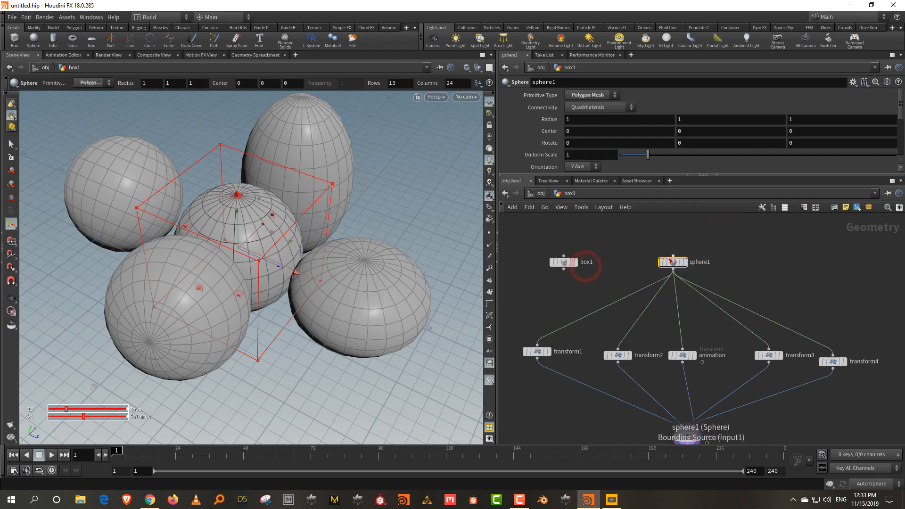
left_click_drag(674, 262, 683, 265)
left_click(754, 249)
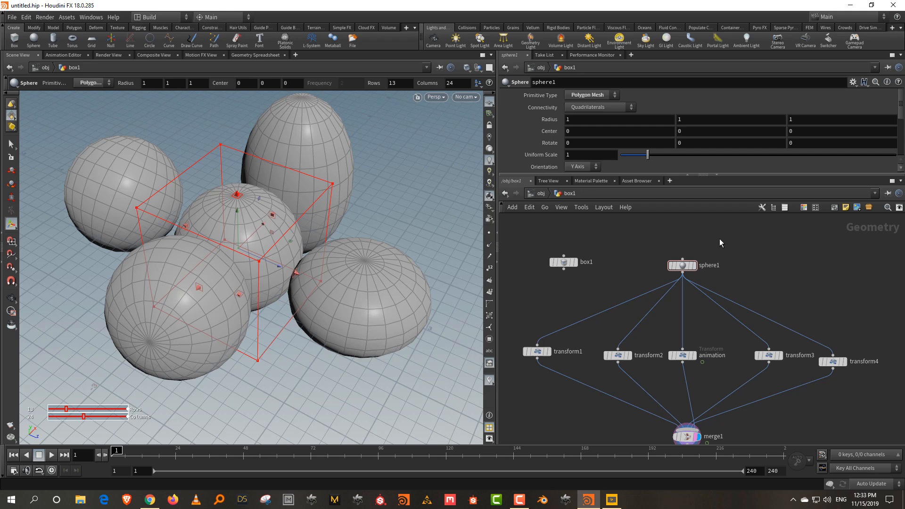
left_click_drag(719, 238, 614, 314)
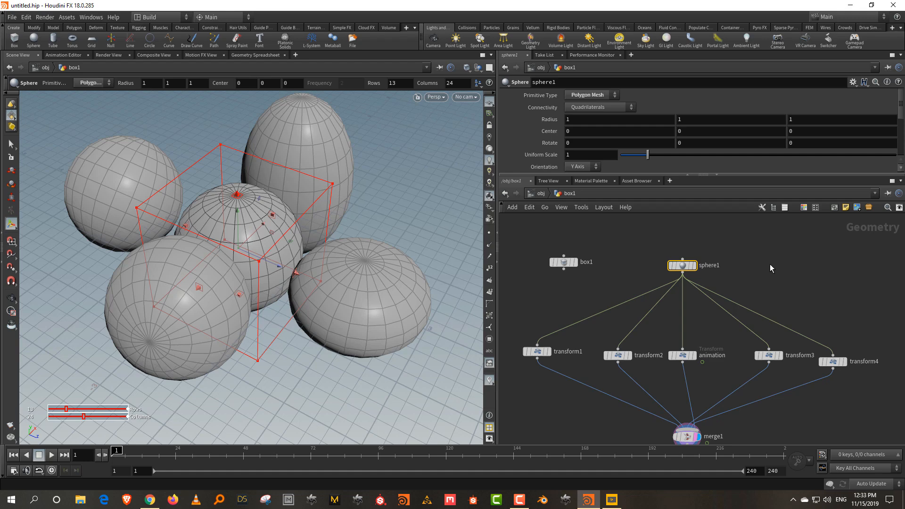
middle_click_drag(770, 263, 763, 243)
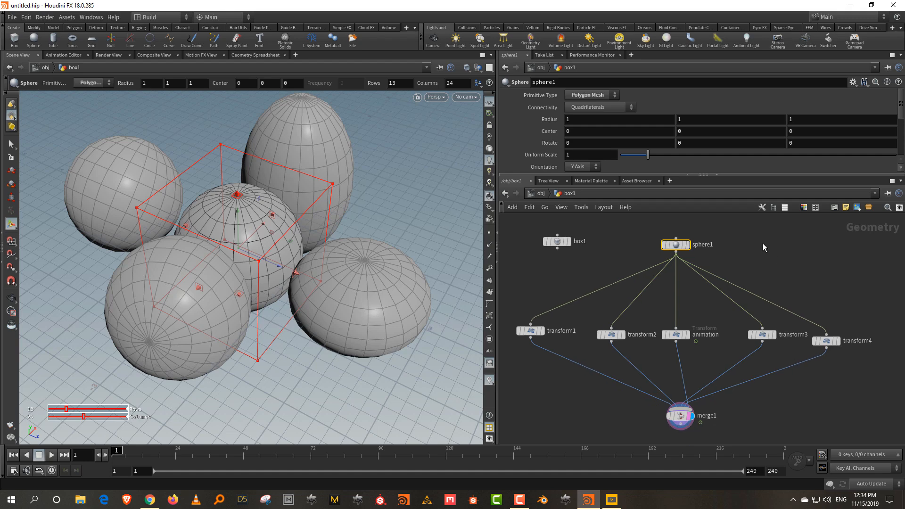
Move the five transform nodes and merge1 together as a group to reposition them beneath sphere1
left_click_drag(523, 288, 847, 420)
left_click_drag(825, 342, 729, 365)
left_click(776, 310)
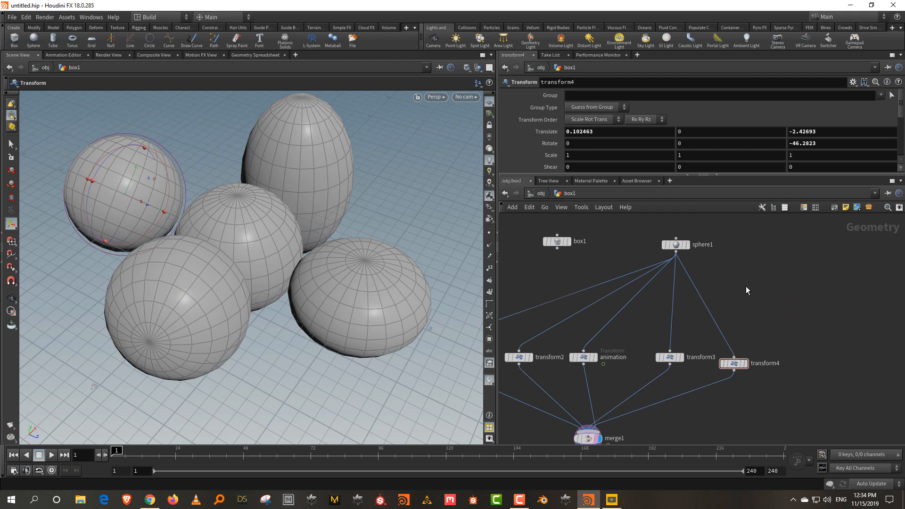
middle_click_drag(756, 307, 798, 298)
scroll(804, 295, "down", 2)
left_click_drag(828, 289, 533, 417)
left_click_drag(532, 336, 606, 333)
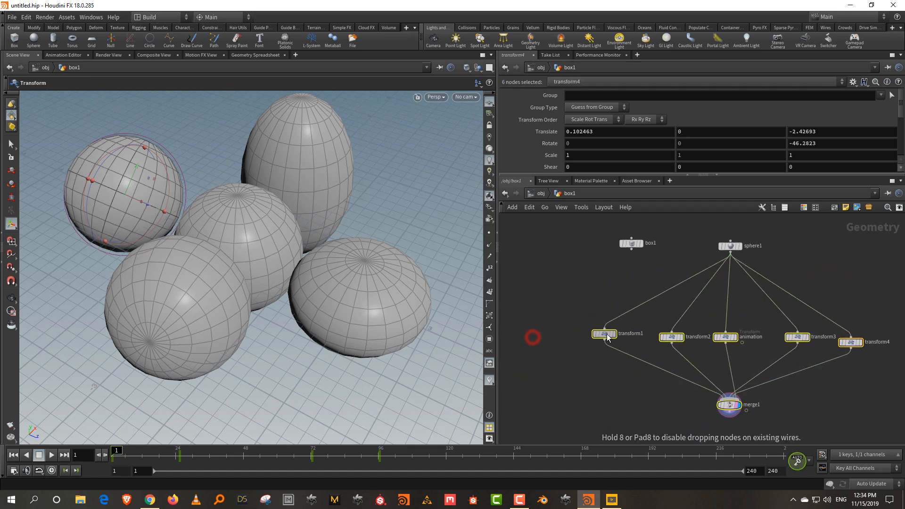
left_click(823, 259)
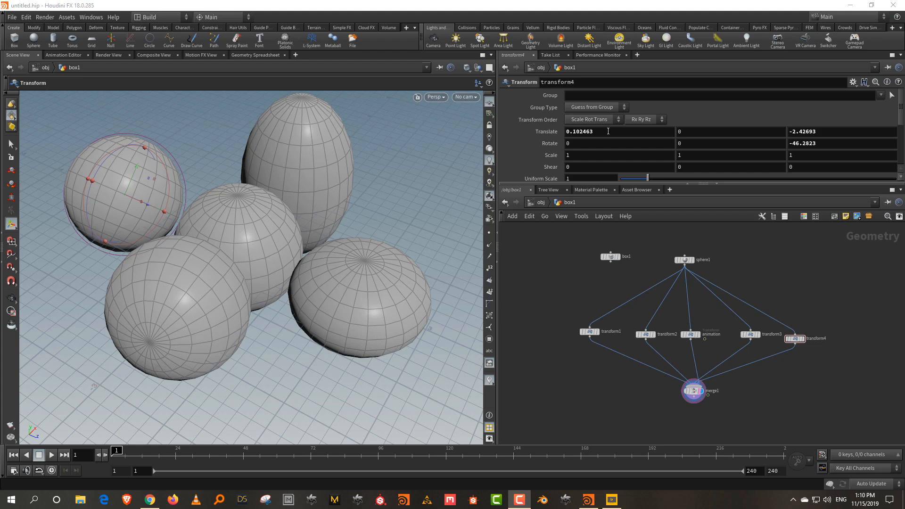
Examine the X, Y and Z translate values of transform4 and the complete node network
left_click_drag(567, 132, 564, 132)
left_click_drag(690, 134, 677, 133)
left_click_drag(851, 136, 806, 138)
double_click(849, 136)
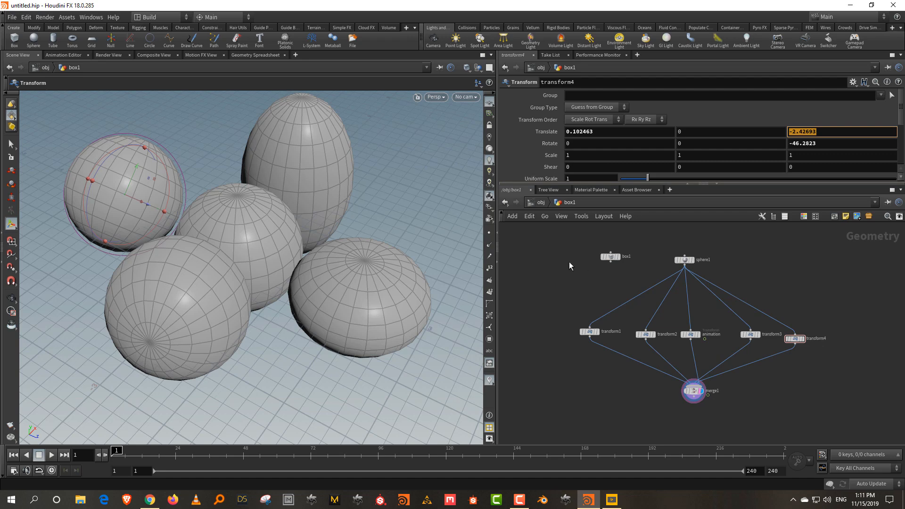
left_click_drag(556, 241, 841, 391)
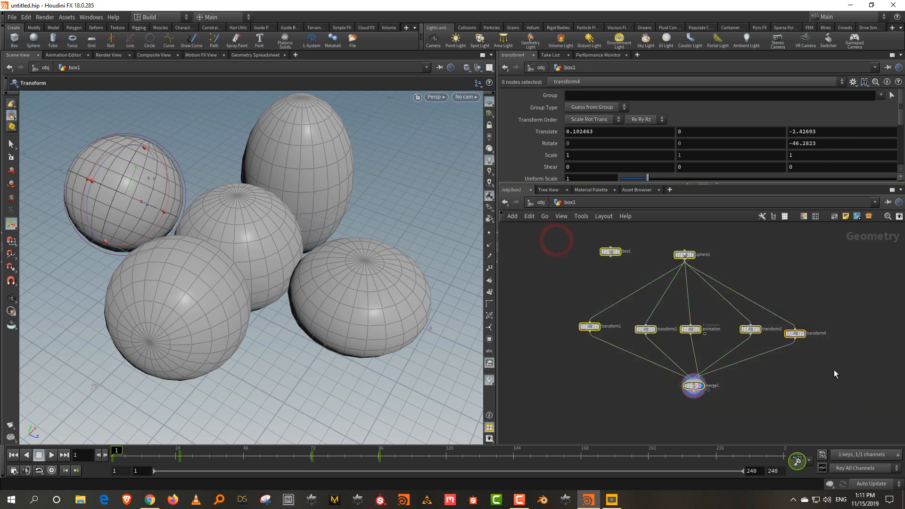
Add a new Box node in an empty area beside the existing network
middle_click_drag(838, 278, 646, 287)
left_click_drag(755, 275, 754, 306)
scroll(685, 258, "up", 2)
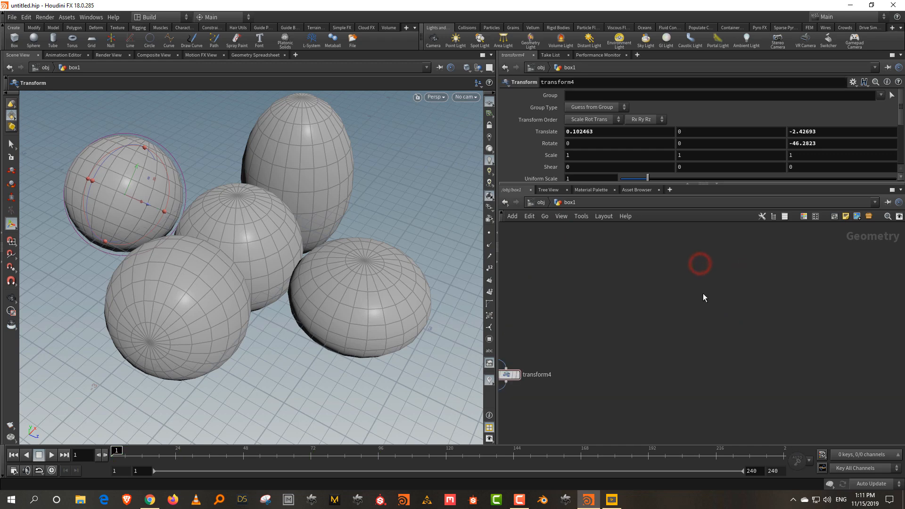
key("Tab")
type("box")
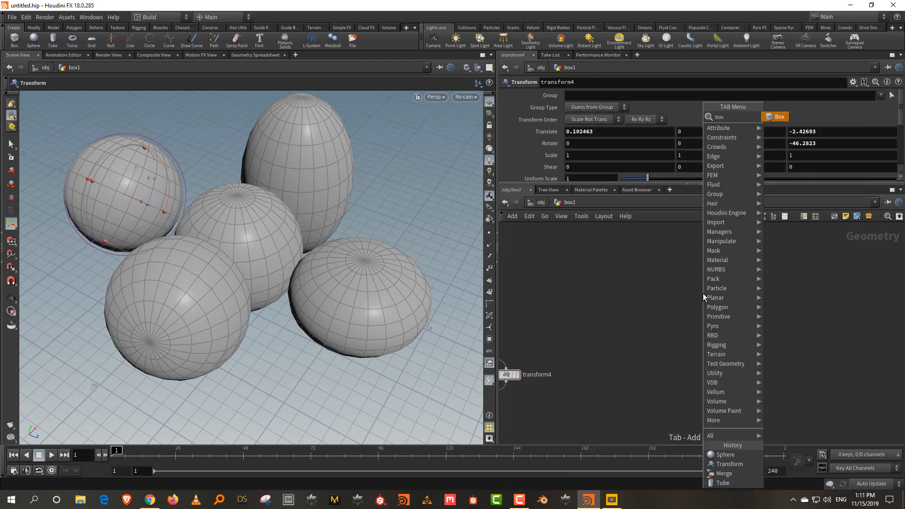
left_click(777, 117)
left_click(706, 264)
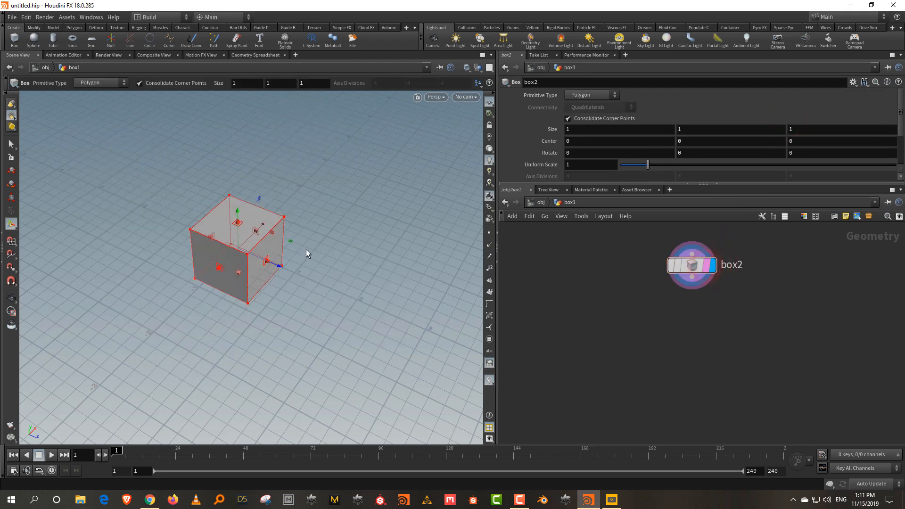
Examine the new box from several angles to see how it sits relative to the ground grid
key("Escape")
left_click_drag(315, 260, 259, 275)
right_click_drag(258, 275, 281, 165)
middle_click_drag(265, 235, 265, 250)
right_click_drag(266, 252, 279, 195)
left_click_drag(280, 195, 286, 232)
middle_click_drag(287, 184, 287, 157)
right_click_drag(287, 145, 278, 169)
left_click(689, 332)
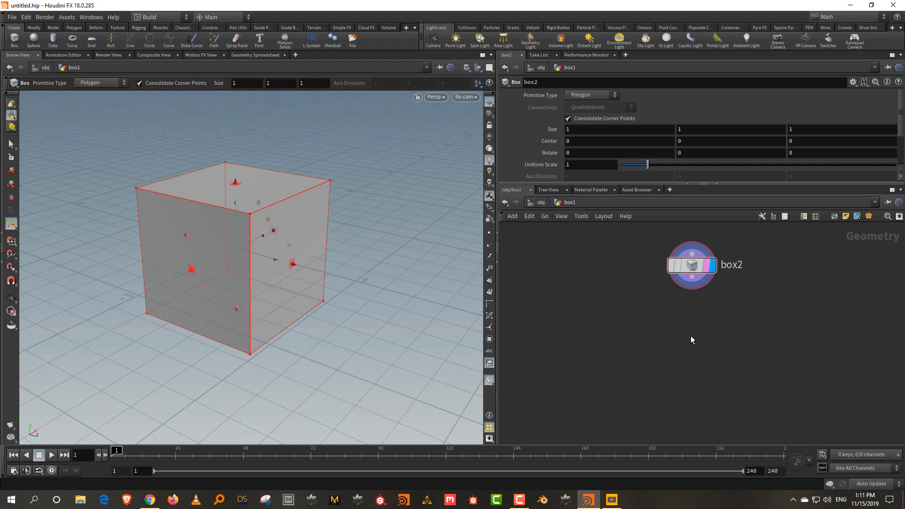
key("Escape")
left_click_drag(314, 233, 271, 211)
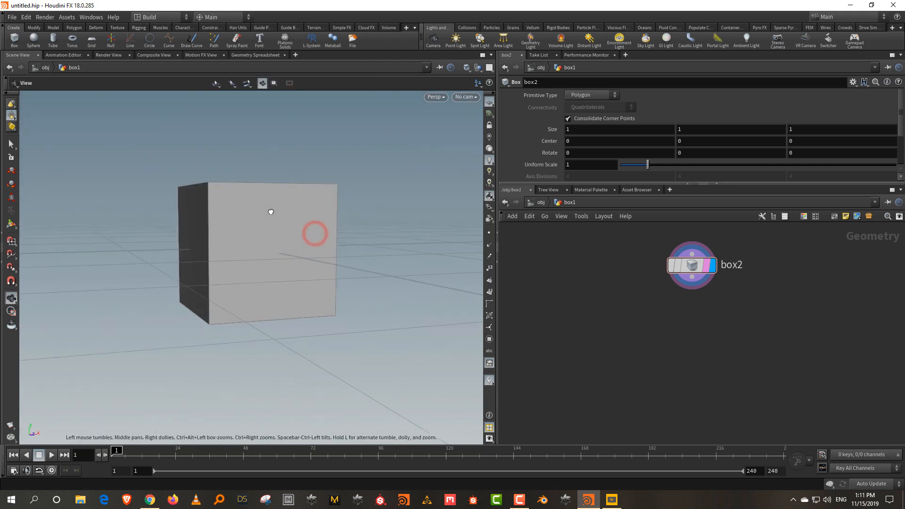
key("Return")
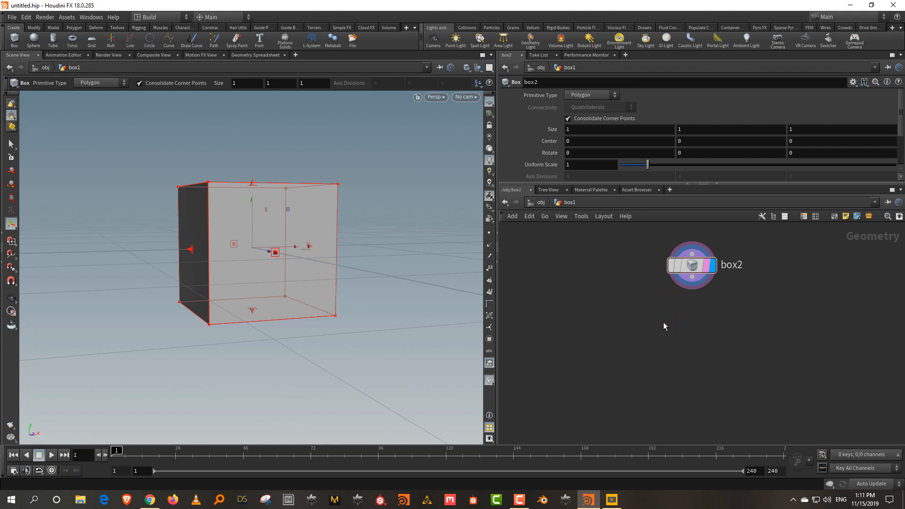
Add a Transform node below box2, make it the displayed node and rename it move_to_grid
key("Tab")
type("tr")
left_click(767, 125)
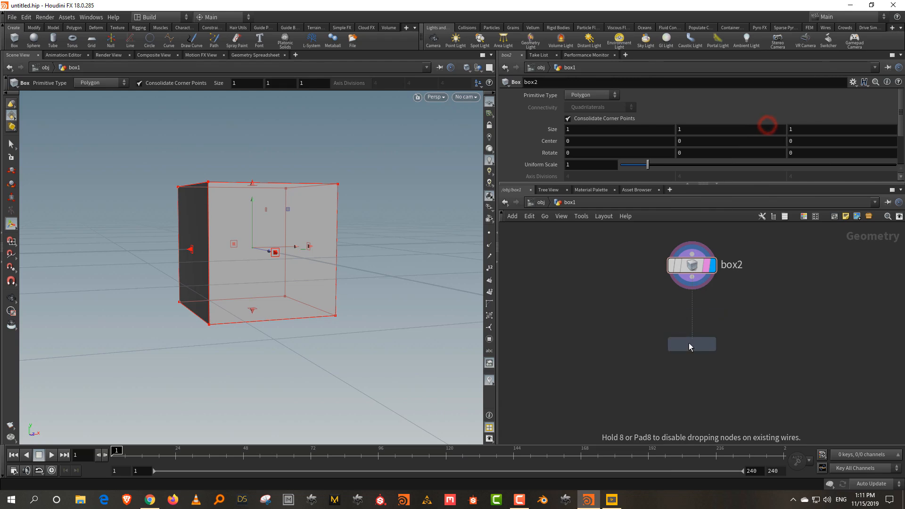
left_click(689, 343)
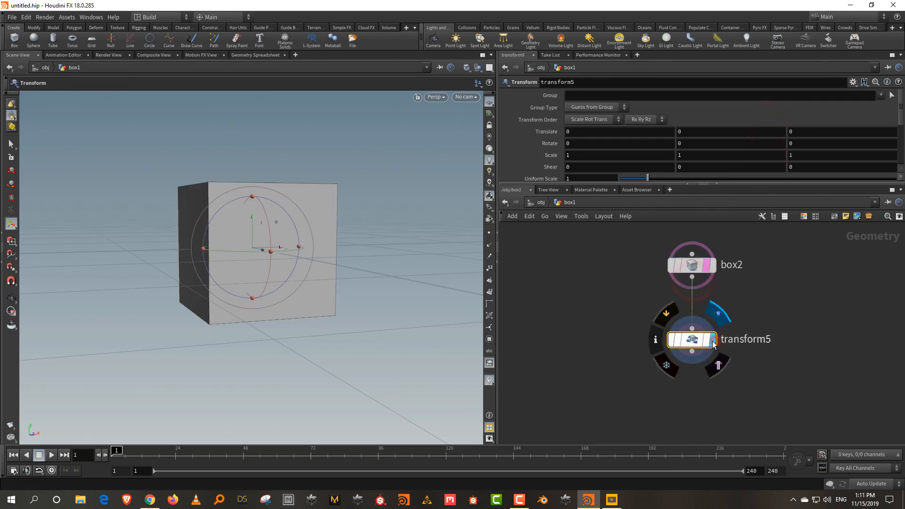
double_click(735, 339)
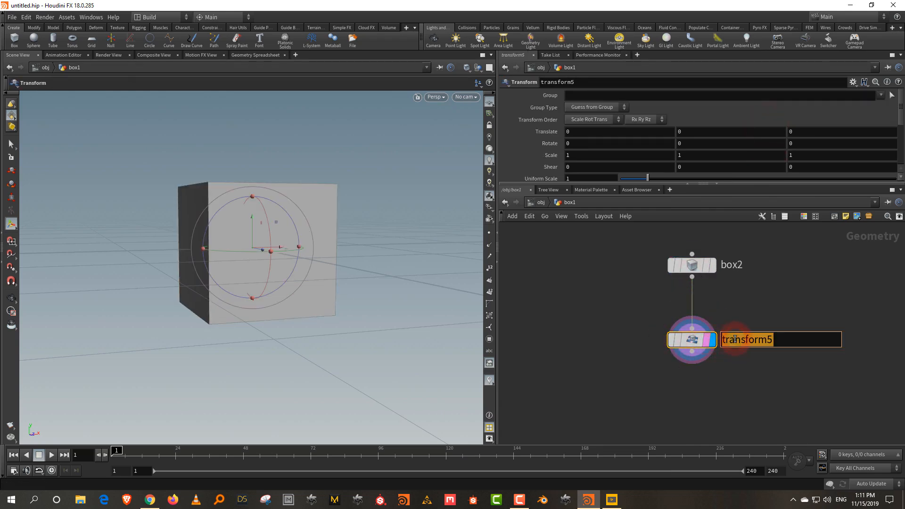
type("move_to")
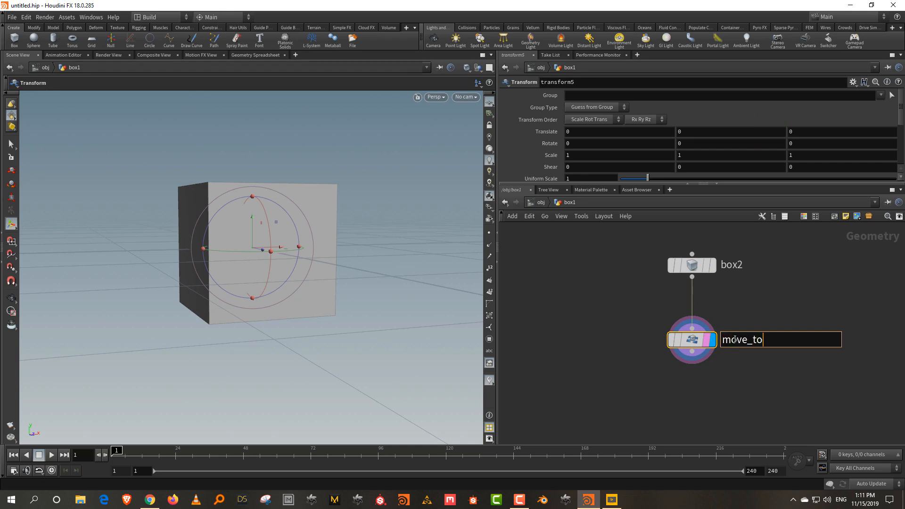
type("_grid")
key("Return")
Select box2, enlarge its parameter area and view the box from a raised corner angle
left_click(692, 264)
left_click_drag(677, 184, 669, 232)
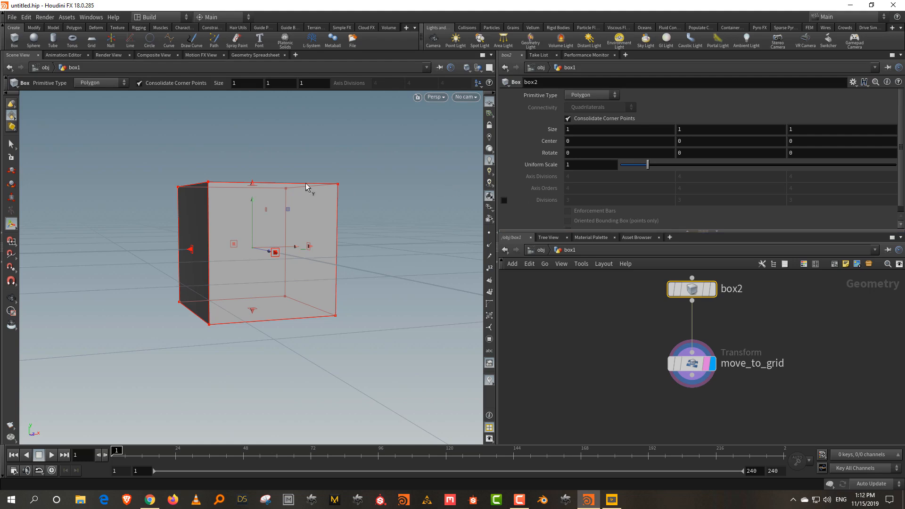
left_click_drag(260, 151, 297, 176)
left_click_drag(616, 312, 757, 281)
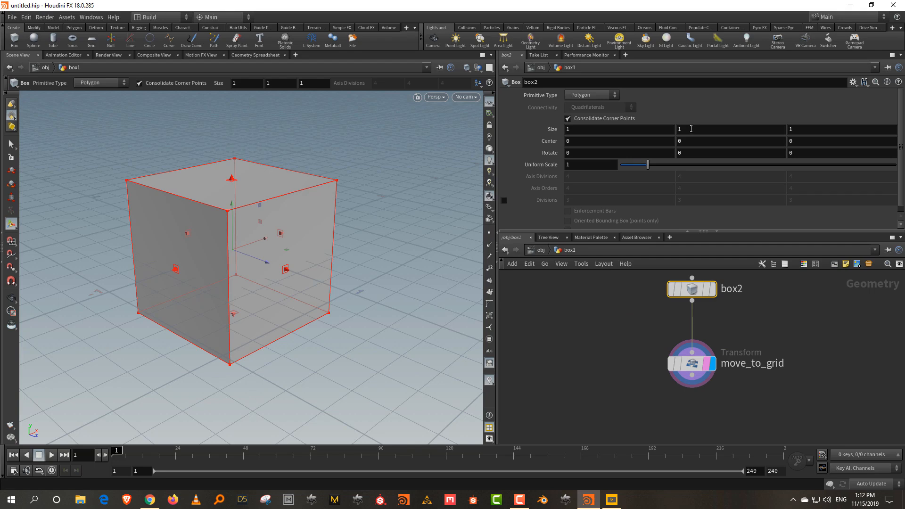
right_click(691, 129)
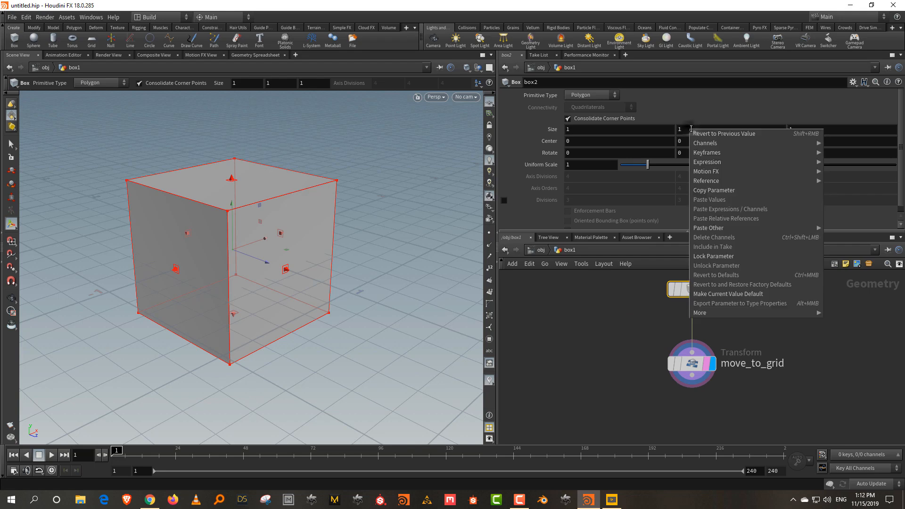
left_click(581, 323)
left_click_drag(605, 327, 796, 426)
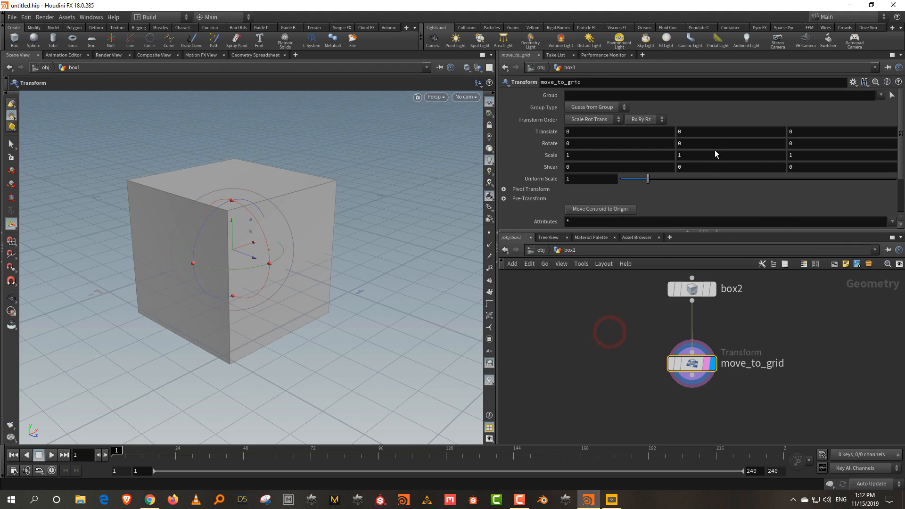
Copy box2's Y Size parameter and paste it as a relative reference into move_to_grid's Y Translate
left_click_drag(617, 313, 788, 269)
right_click(701, 130)
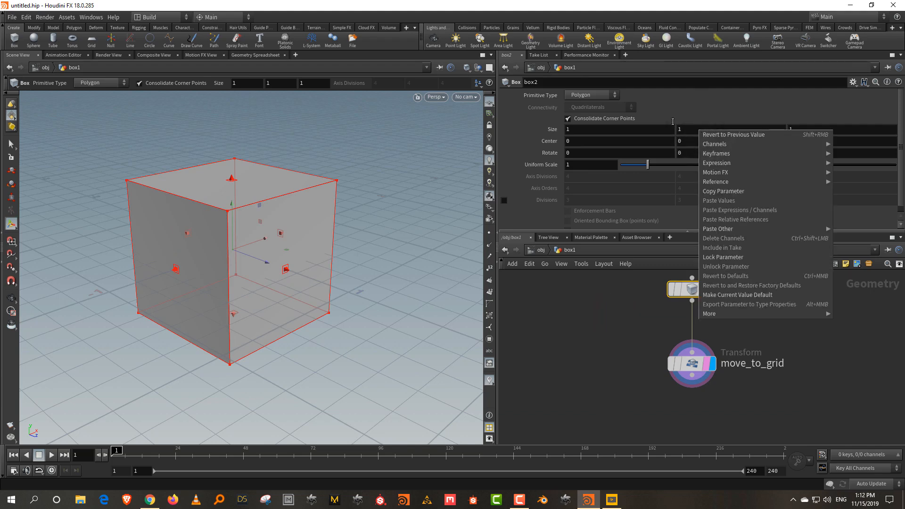
left_click(721, 94)
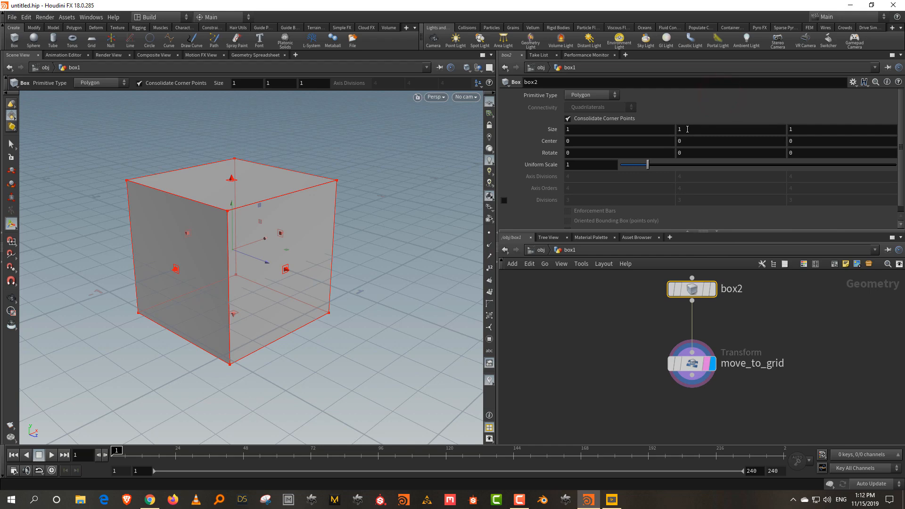
right_click(686, 129)
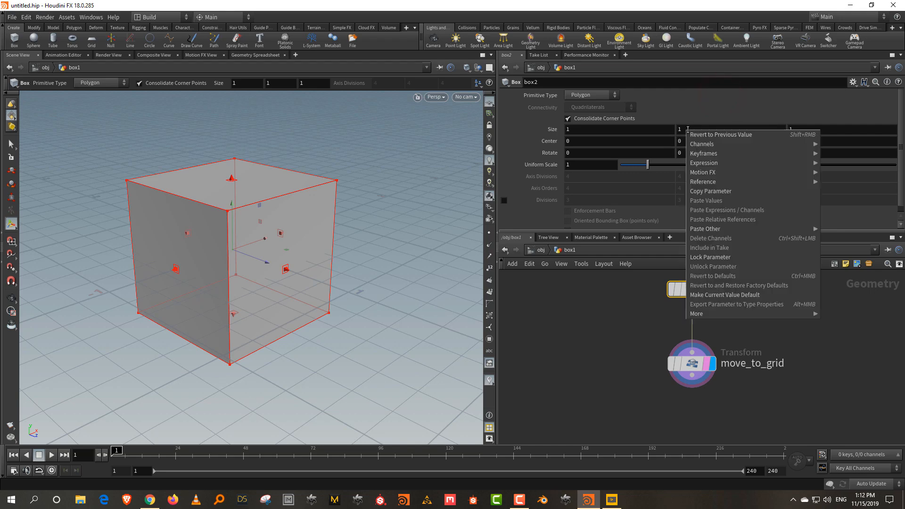
left_click(718, 192)
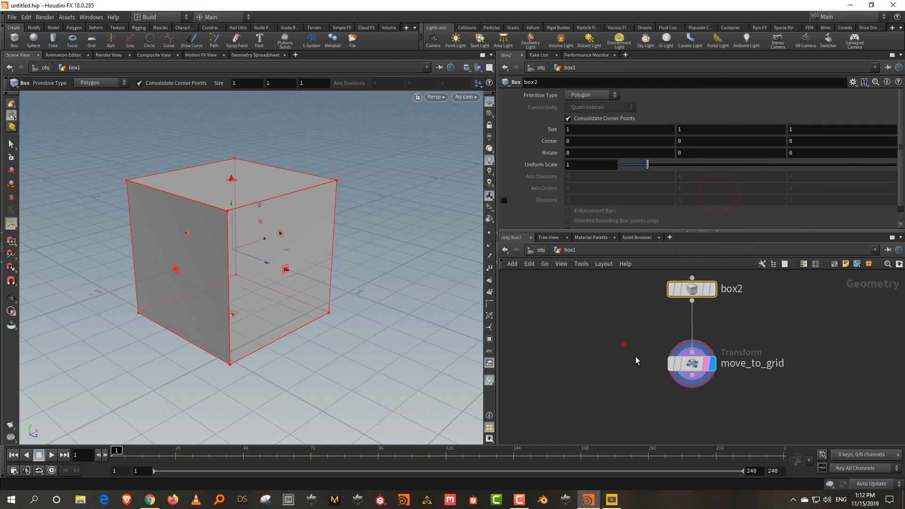
left_click_drag(629, 351, 733, 398)
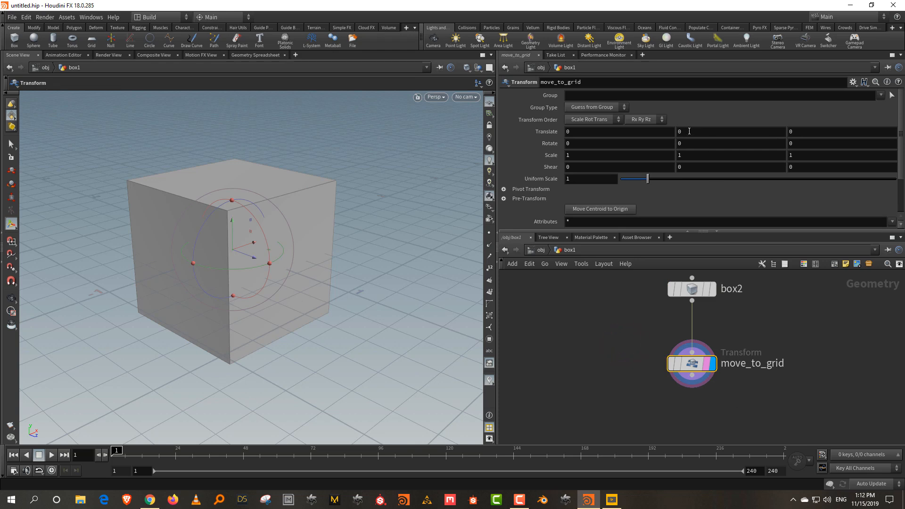
right_click(689, 131)
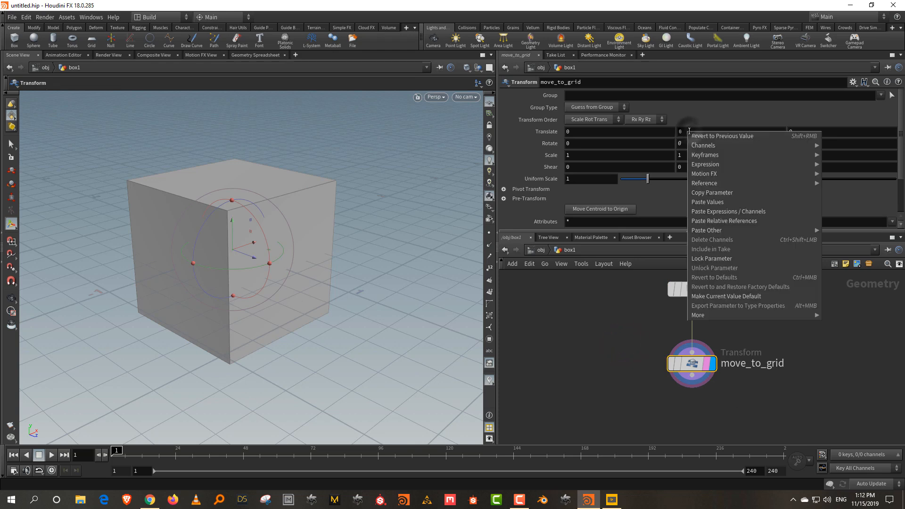
left_click(725, 221)
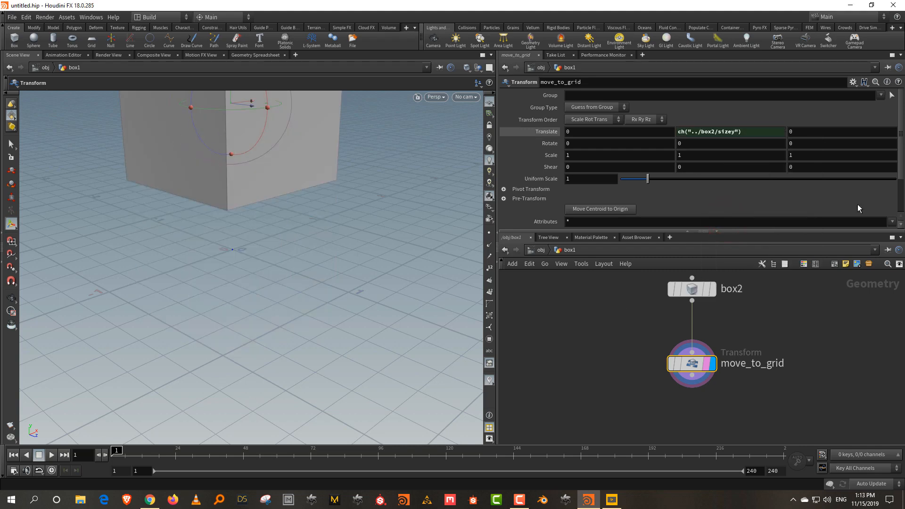
Examine the function name and the node path inside move_to_grid's Y Translate expression
left_click_drag(784, 293, 646, 346)
left_click(702, 396)
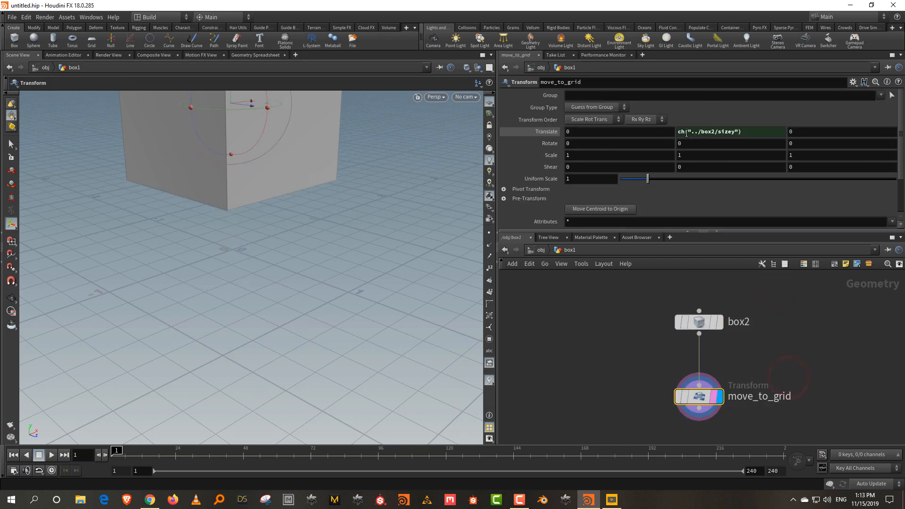
left_click(686, 132)
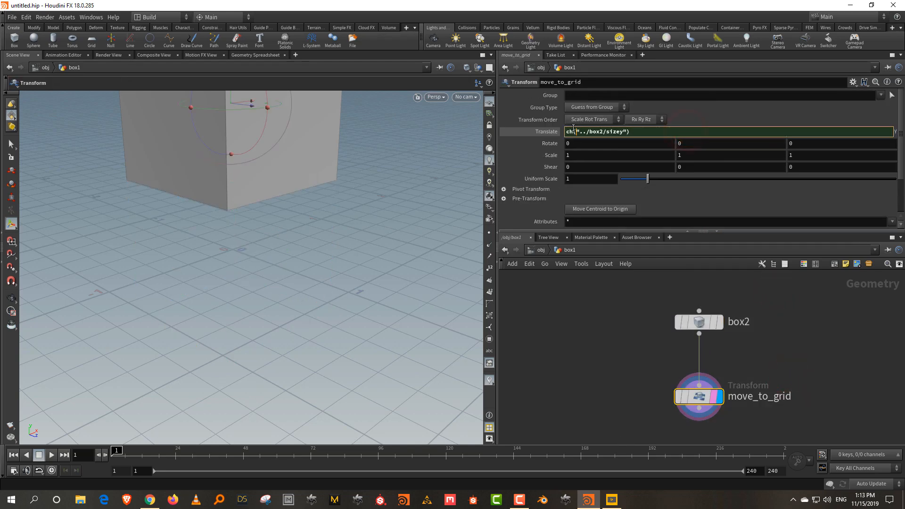
left_click(573, 130)
left_click_drag(583, 132, 622, 131)
left_click(585, 133)
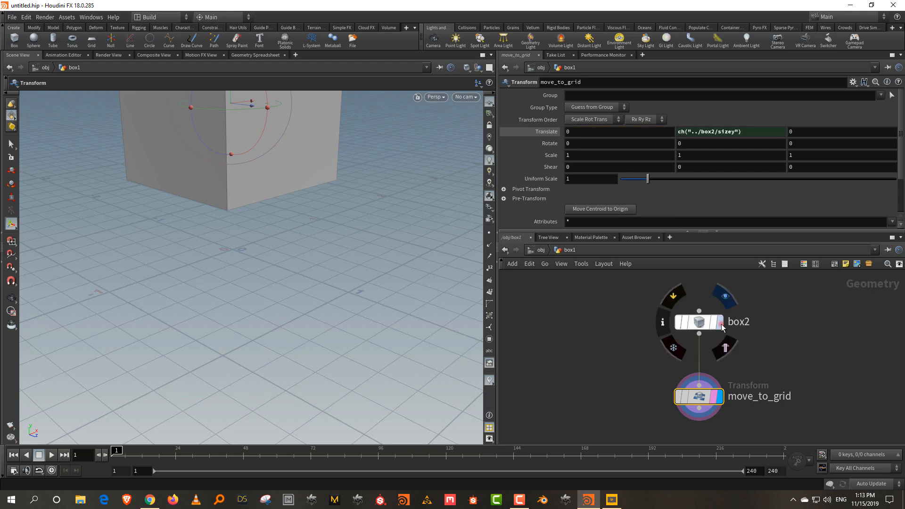
Display box2 and try changing move_to_grid's Y Translate expression to ch("../box2/scale")
left_click(719, 322)
left_click(699, 322)
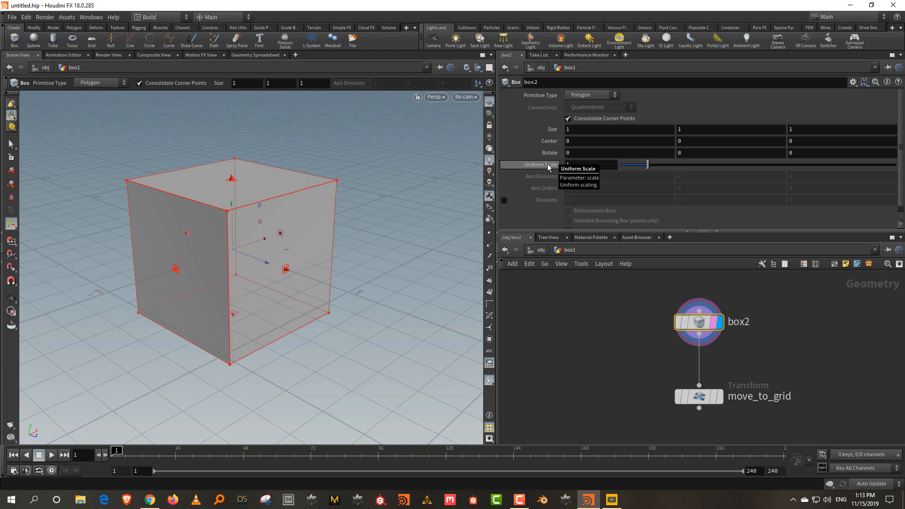
left_click(677, 401)
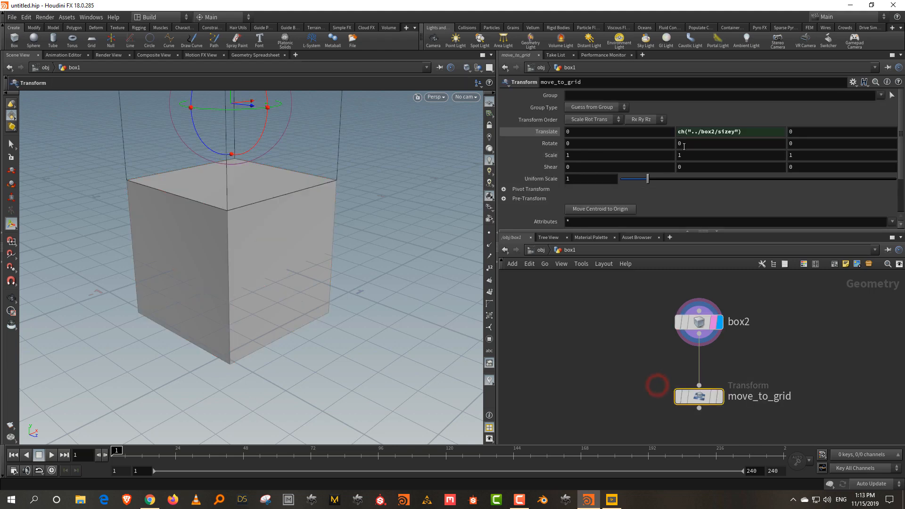
left_click(721, 132)
key("Delete")
key("Delete")
key("Delete")
type("scale")
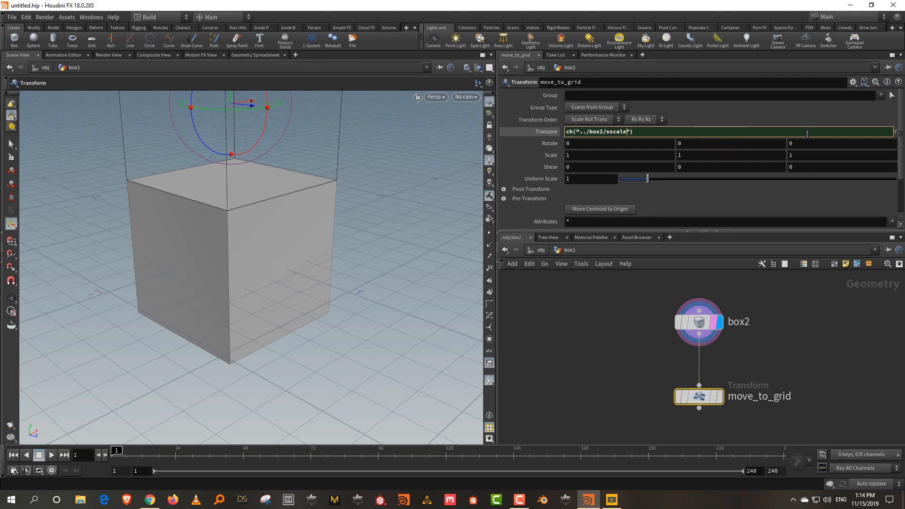
key("Left")
key("BackSpace")
key("Return")
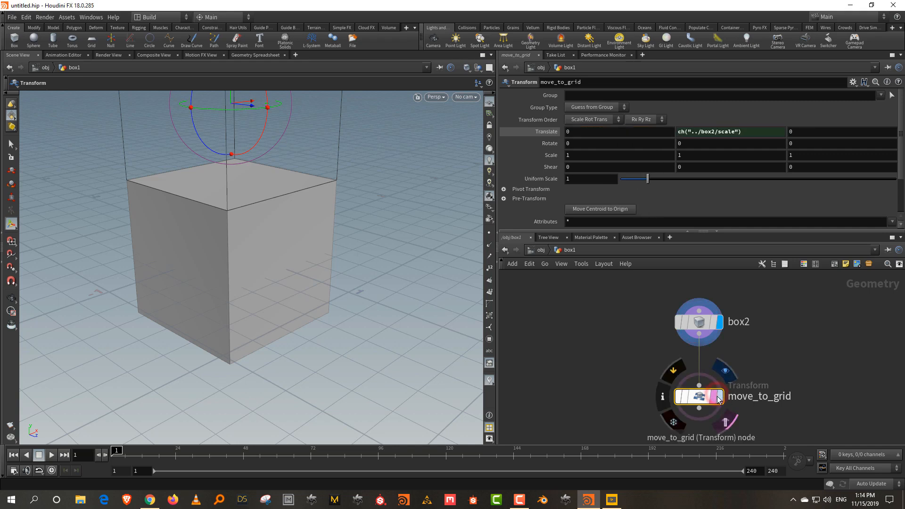
Make move_to_grid the displayed node and view its box from a low angle near the grid
left_click(721, 413)
key("Escape")
left_click_drag(344, 172, 331, 285)
middle_click_drag(332, 285, 321, 326)
Vary box2's Uniform Scale to test the linked translation, and reset it to 1
left_click_drag(608, 291, 810, 354)
left_click(846, 345)
left_click_drag(648, 164, 680, 177)
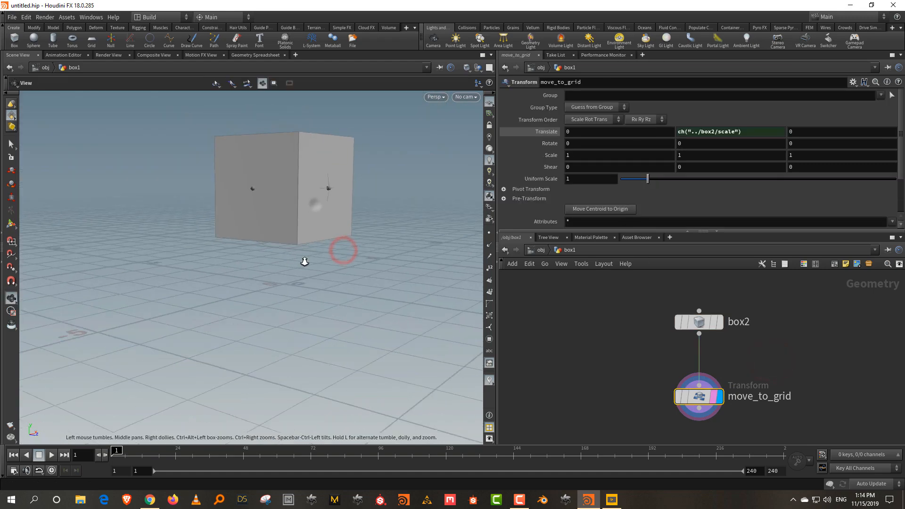
left_click_drag(626, 297, 702, 324)
double_click(591, 165)
type("1")
key("Return")
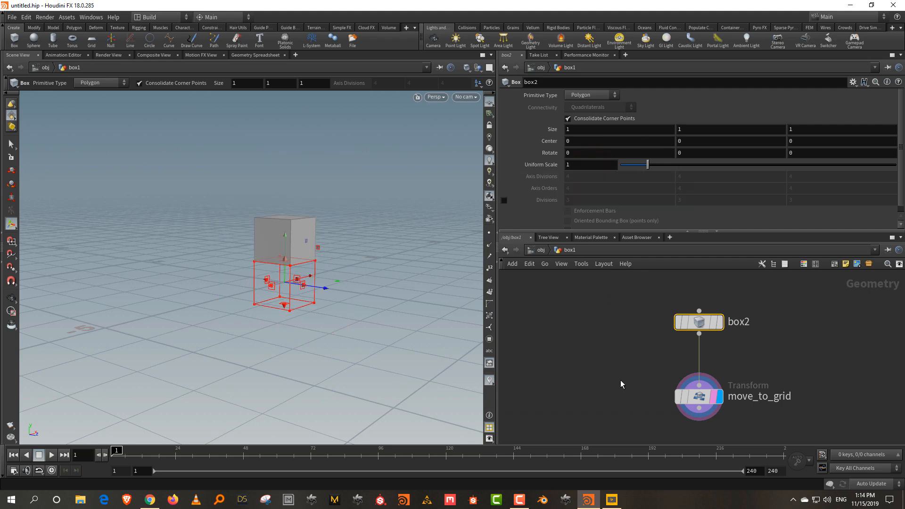
Change move_to_grid's Y Translate expression back to ch("../box2/sizey")
left_click_drag(622, 375, 761, 443)
left_click(735, 132)
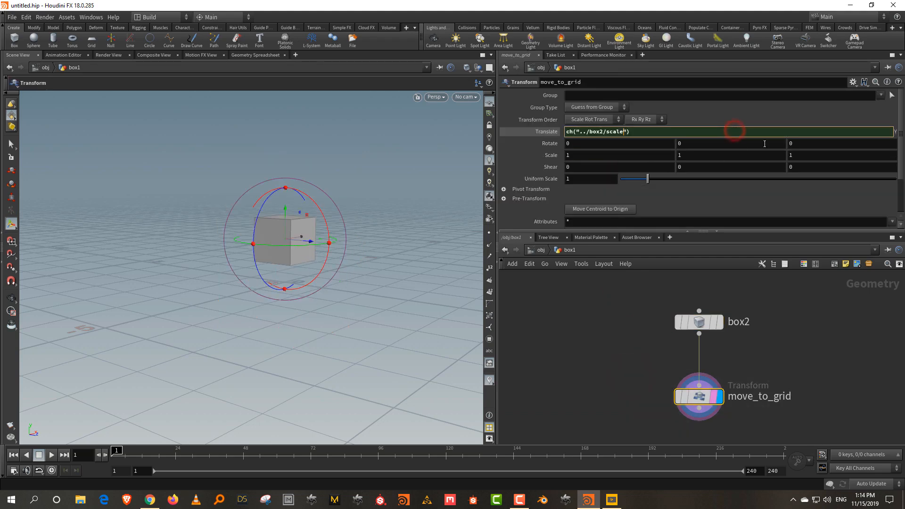
key("BackSpace")
key("BackSpace")
type("izey")
key("Return")
Divide move_to_grid's Y Translate expression by two, making it ch("../box2/sizey")/2
left_click(609, 355)
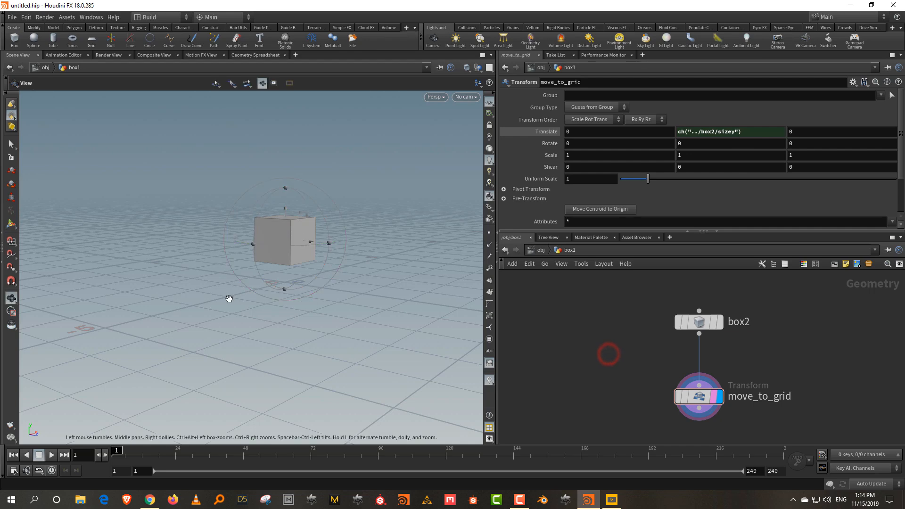
right_click_drag(229, 317, 268, 199, "alt")
middle_click_drag(385, 222, 355, 252, "alt")
key("Return")
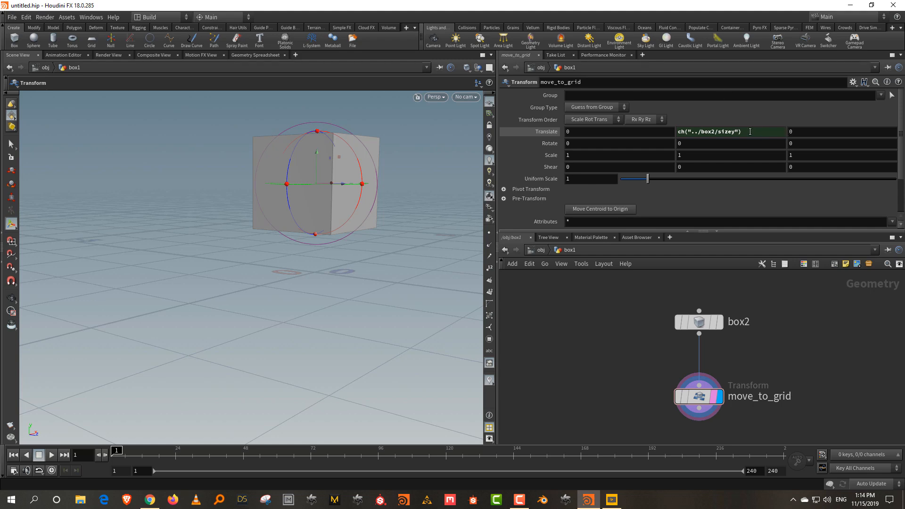
left_click(750, 132)
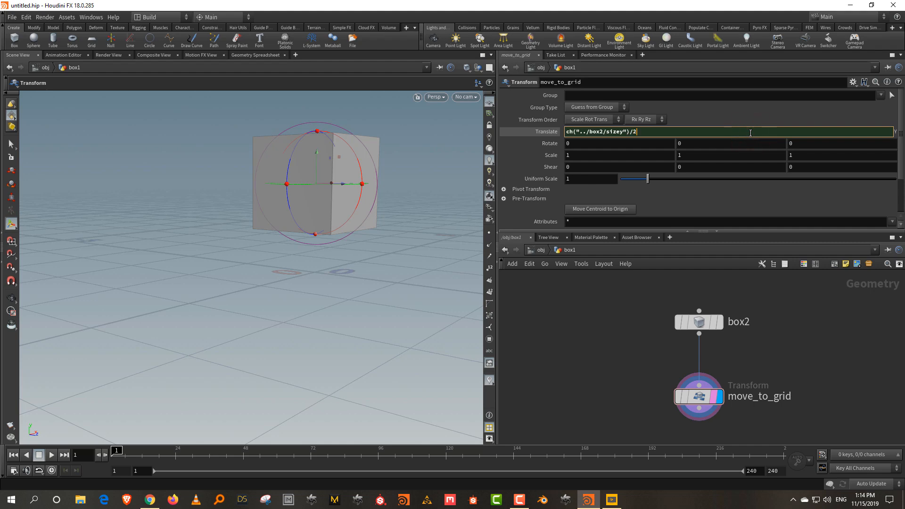
key("Return")
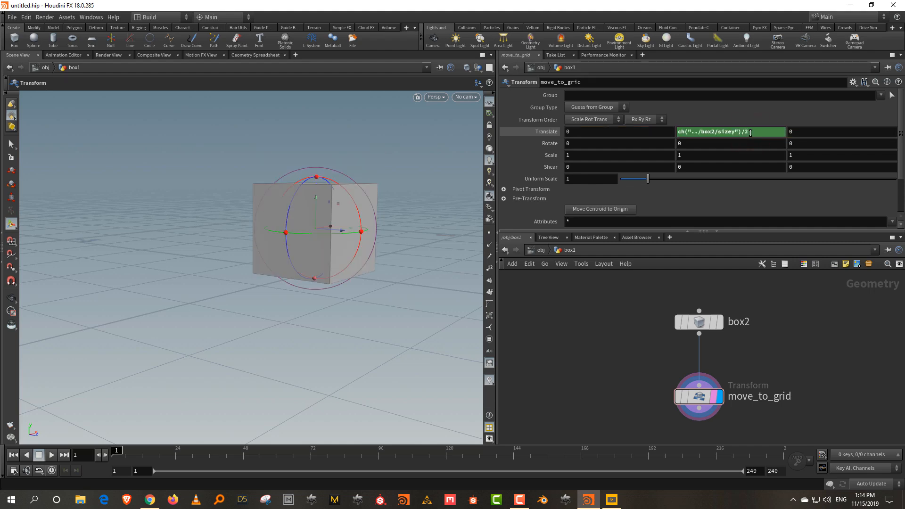
Test the link by raising box2's Y size to 2.3 and setting it to 2.4
left_click_drag(771, 277, 619, 345)
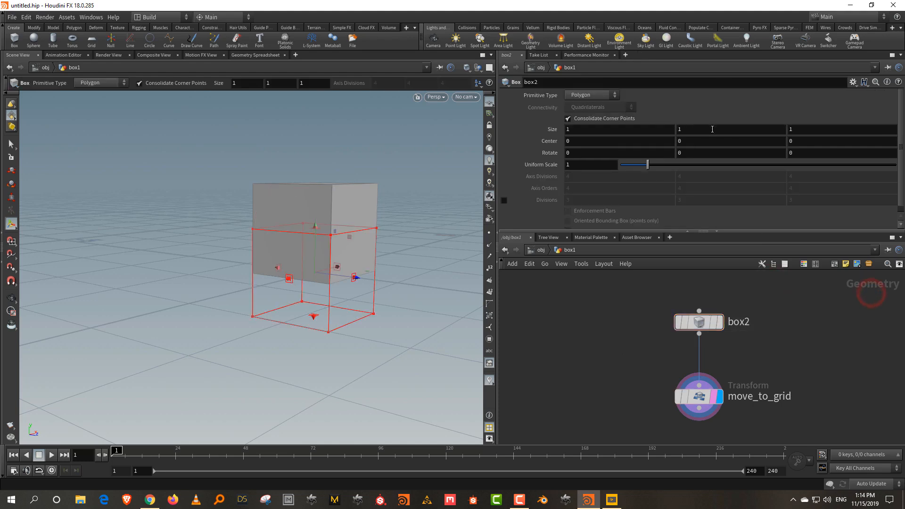
middle_click_drag(692, 127, 759, 130)
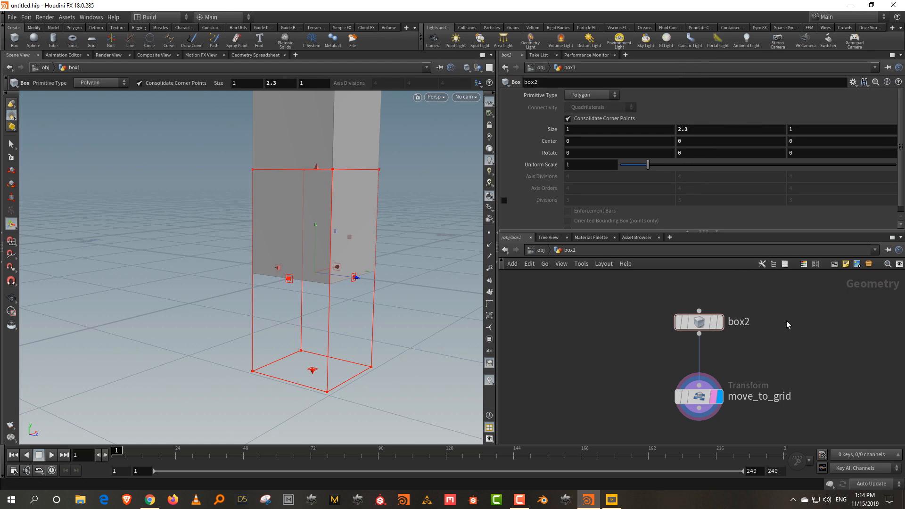
double_click(689, 130)
type("4")
key("Return")
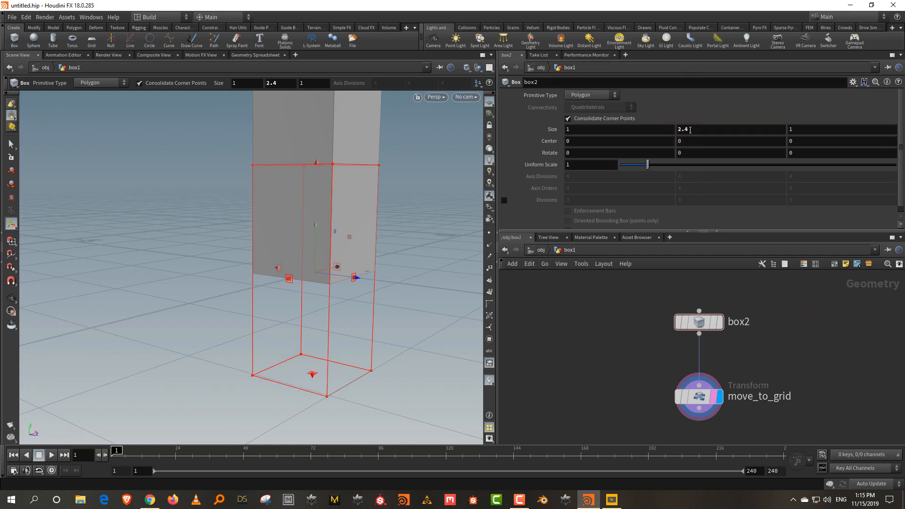
Compare move_to_grid's evaluated Y Translate value with box2's Y size, toggling between expression and value
left_click_drag(757, 344, 655, 427)
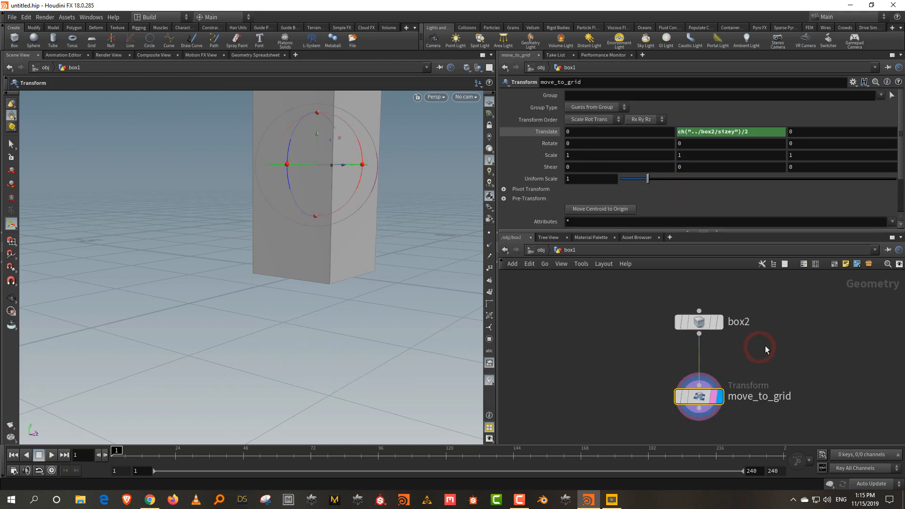
left_click(543, 133)
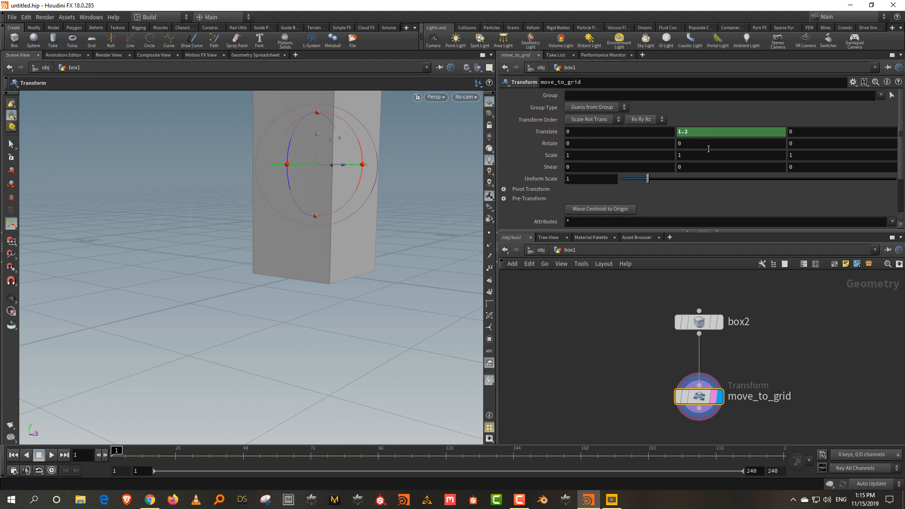
left_click_drag(765, 296, 613, 330)
left_click_drag(774, 374, 624, 424)
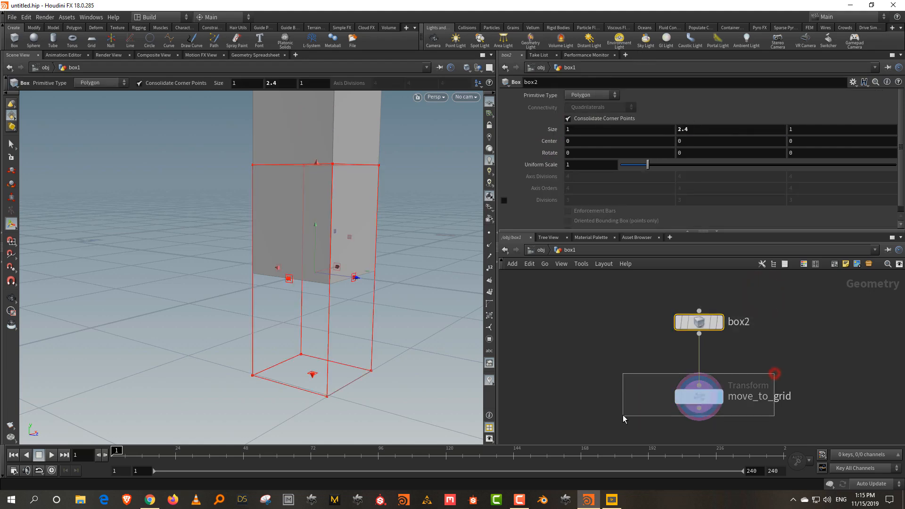
left_click(546, 133)
Reset box2's Y size to 1 and view the result from a wider, higher angle
scroll(392, 138, "down", 3)
left_click_drag(395, 142, 347, 182, "alt")
left_click_drag(616, 286, 781, 292)
left_click(703, 128)
type("1")
key("Return")
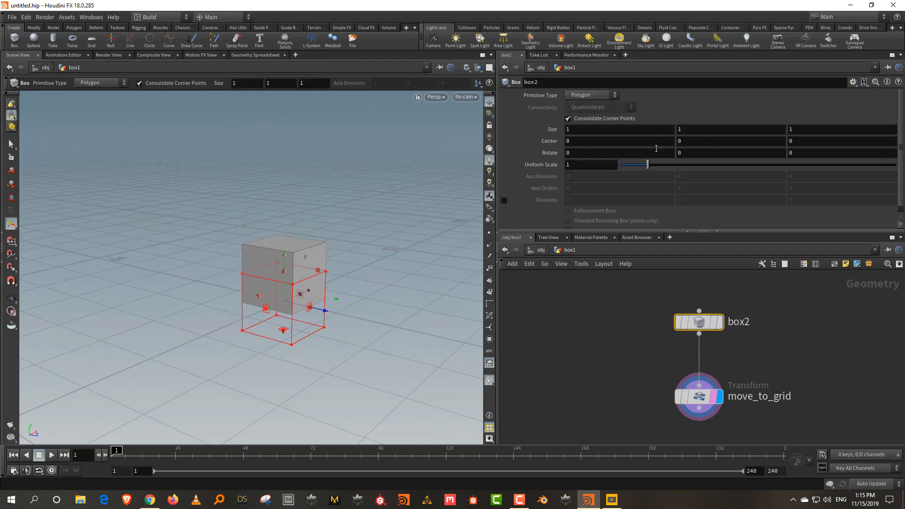
left_click(608, 307)
Add another Transform node below move_to_grid and connect move_to_grid's output to its input
middle_click_drag(785, 360, 773, 333)
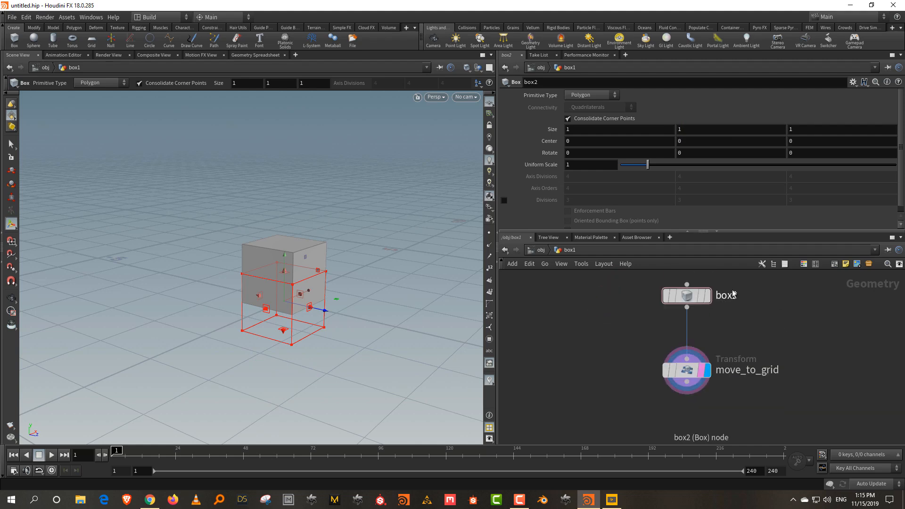
mouse_move(692, 296)
mouse_move(688, 373)
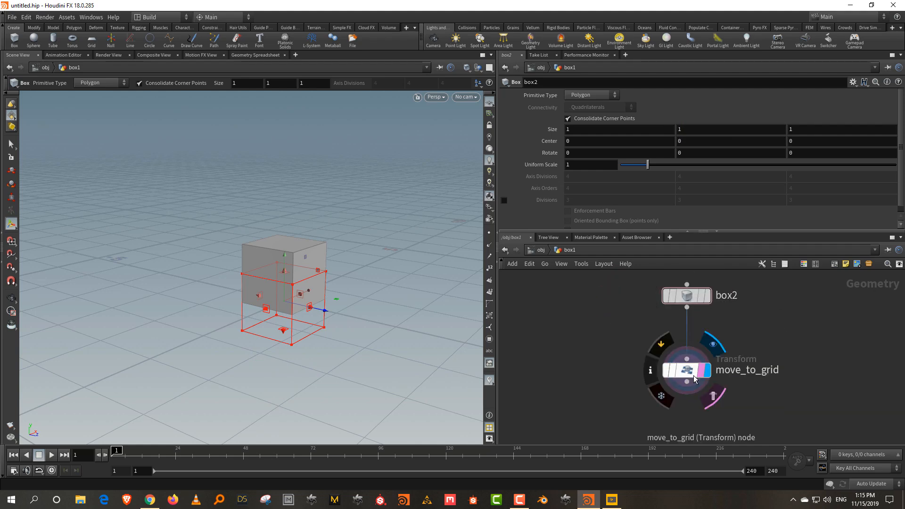
middle_click_drag(773, 359, 764, 295)
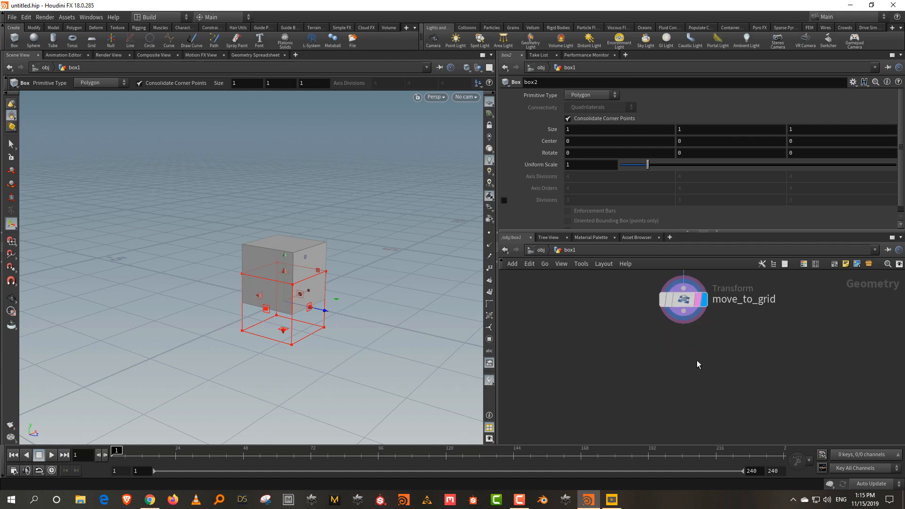
key("Tab")
type("tr")
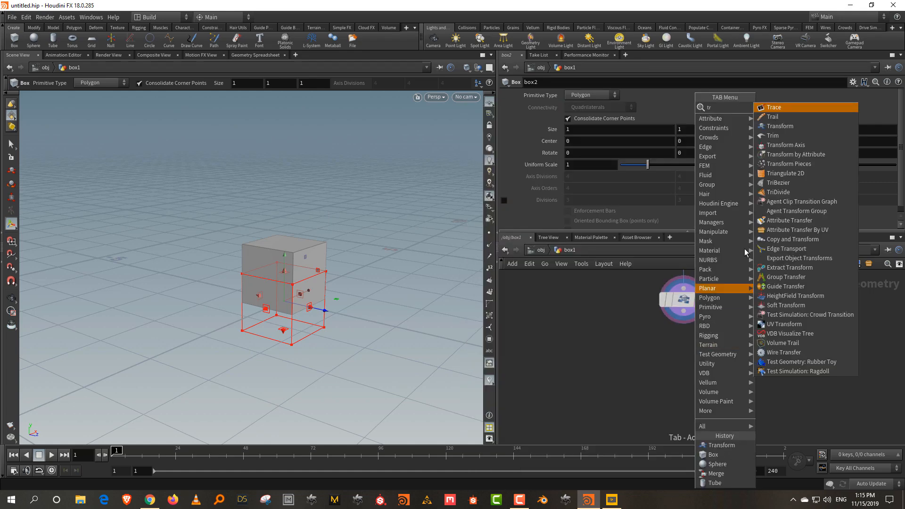
left_click(779, 126)
left_click(686, 376)
left_click_drag(684, 311, 683, 362)
middle_click_drag(714, 333, 705, 426)
left_click_drag(639, 354, 765, 262)
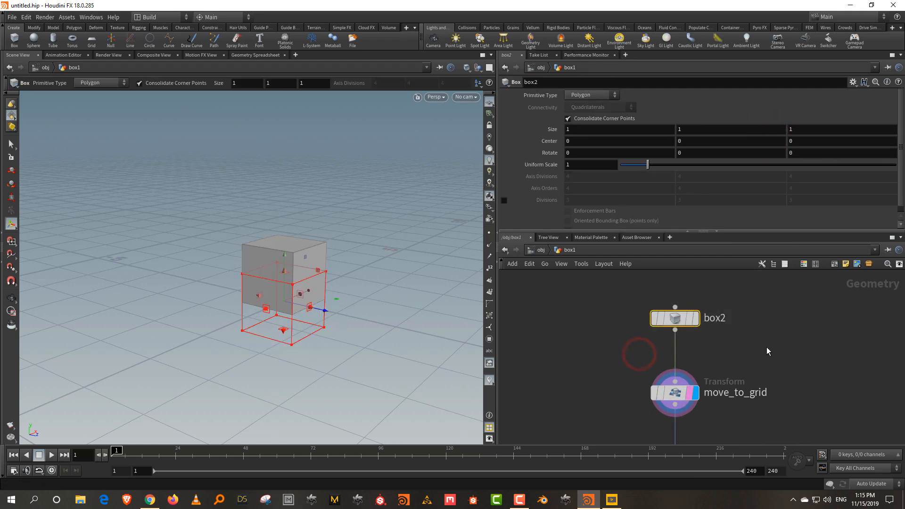
Display the new Transform node below move_to_grid and rename it size
middle_click_drag(766, 349, 759, 291)
left_click(652, 421)
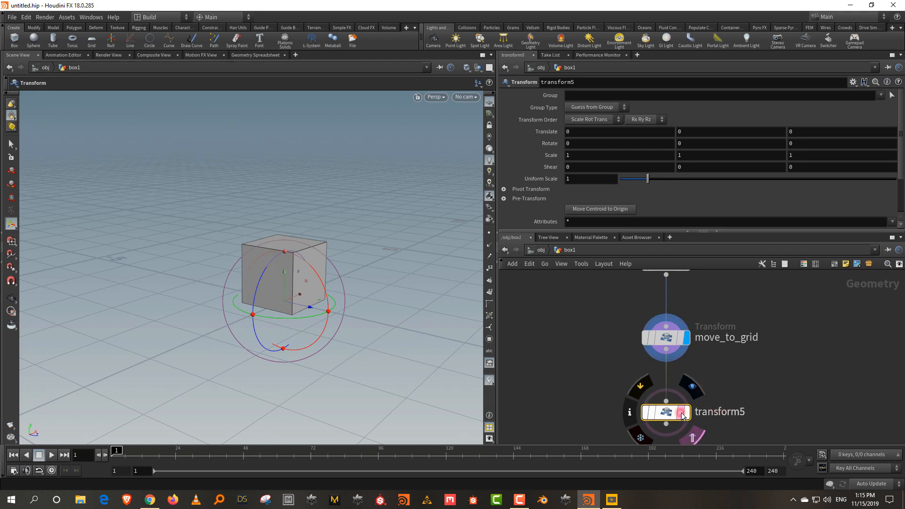
key("r")
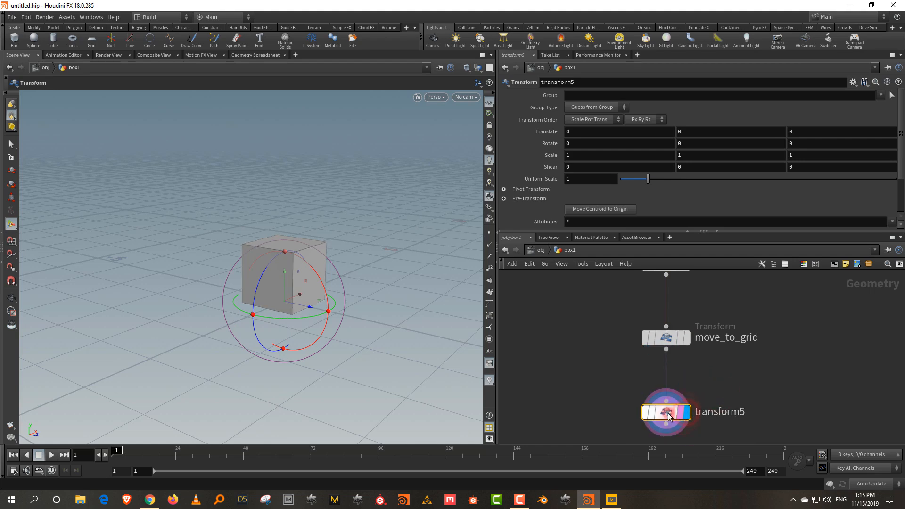
double_click(724, 411)
type("size")
key("Return")
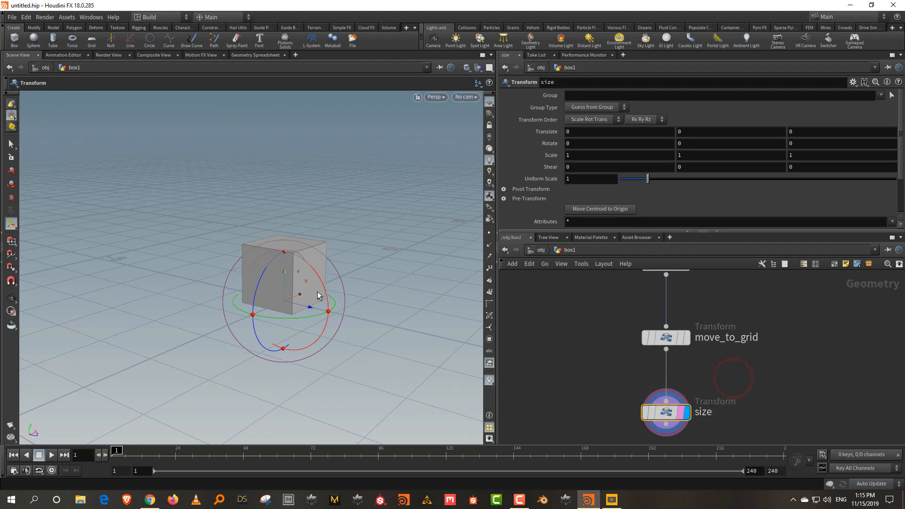
Stretch the box vertically with the size node to a Y scale of about 1.79
key("e")
left_click_drag(282, 255, 285, 217)
middle_click_drag(771, 370, 675, 380)
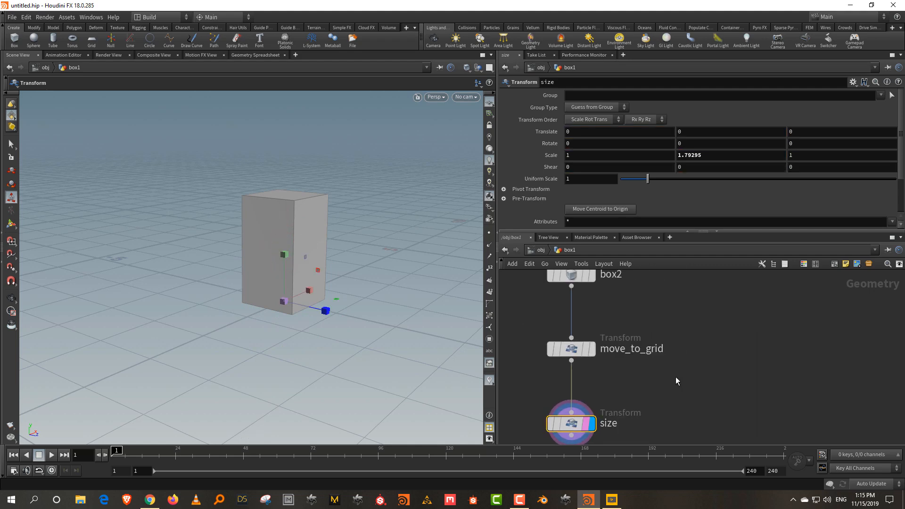
scroll(677, 380, "down", 1)
left_click(705, 317)
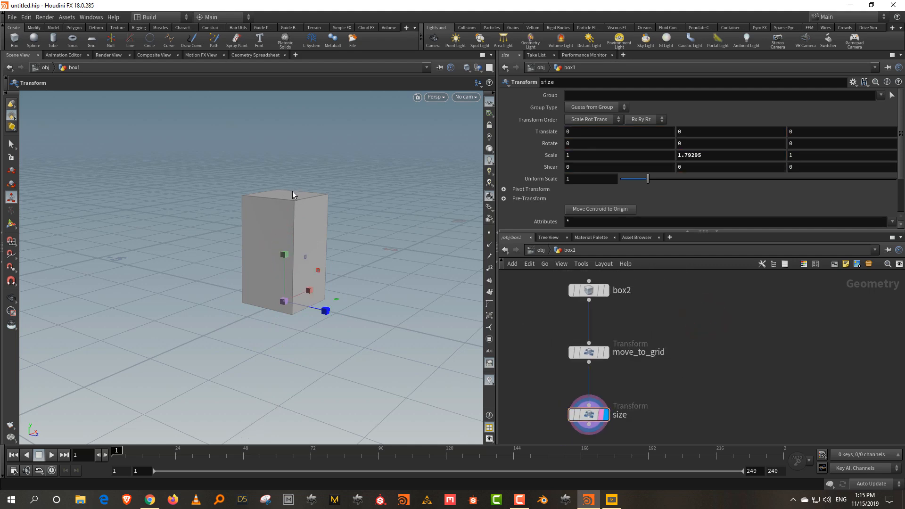
Add a Sphere node beside the box chain and display it
key("Tab")
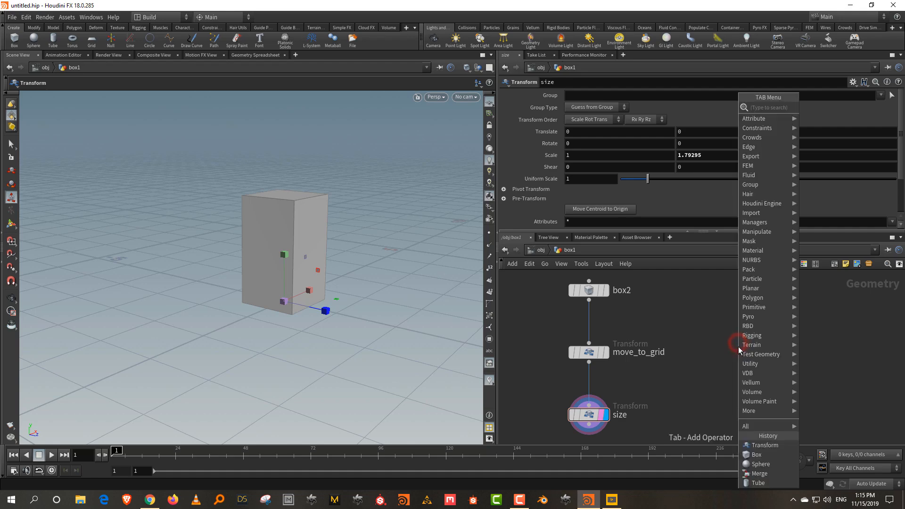
type("sph")
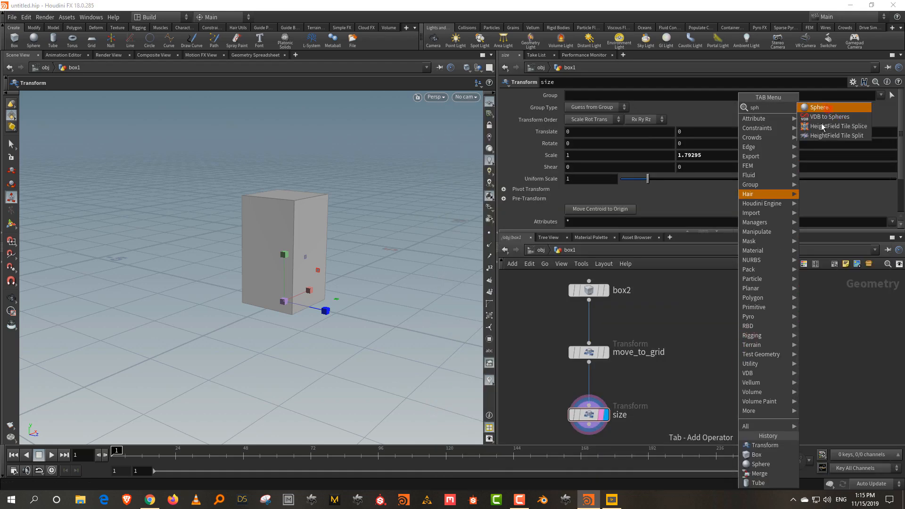
left_click(819, 107)
left_click(717, 355)
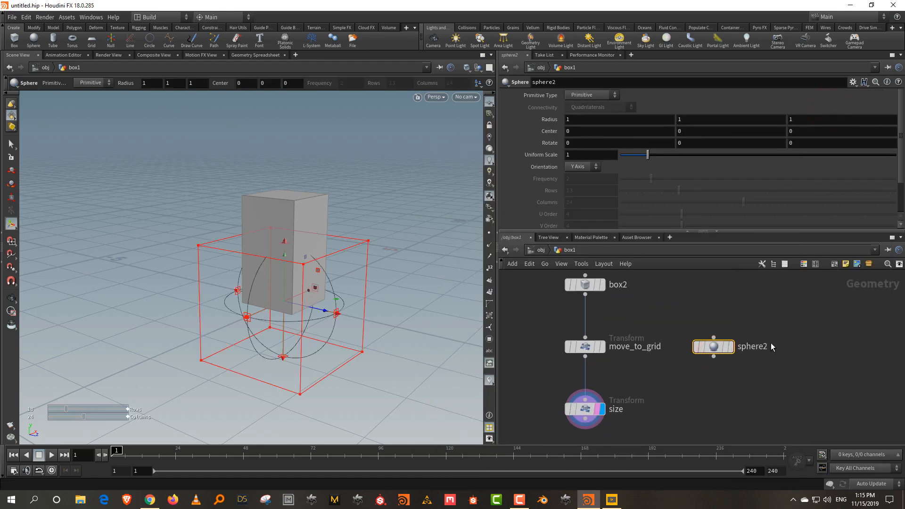
left_click(730, 346)
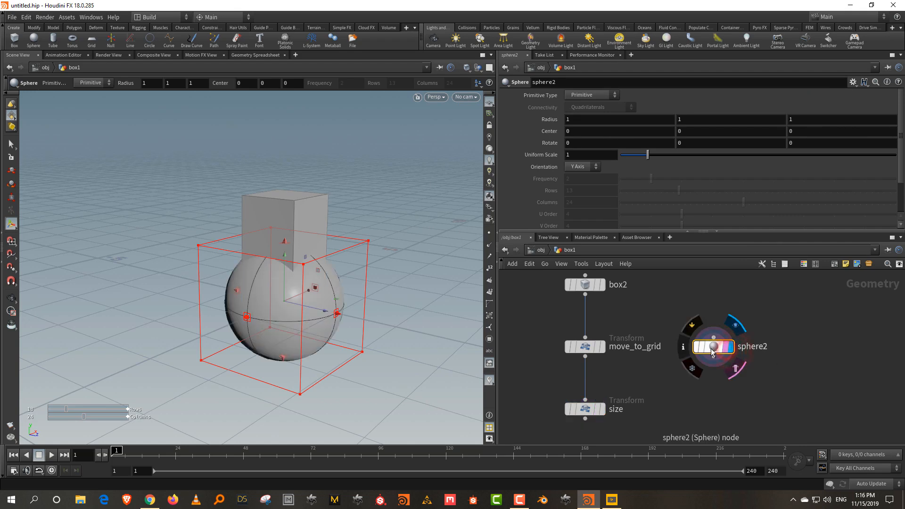
Place sphere2 level with box2 in the network and turn off the size node's template display
left_click_drag(799, 311, 663, 383)
left_click_drag(713, 357, 717, 302)
left_click_drag(654, 315, 560, 375)
left_click(717, 290)
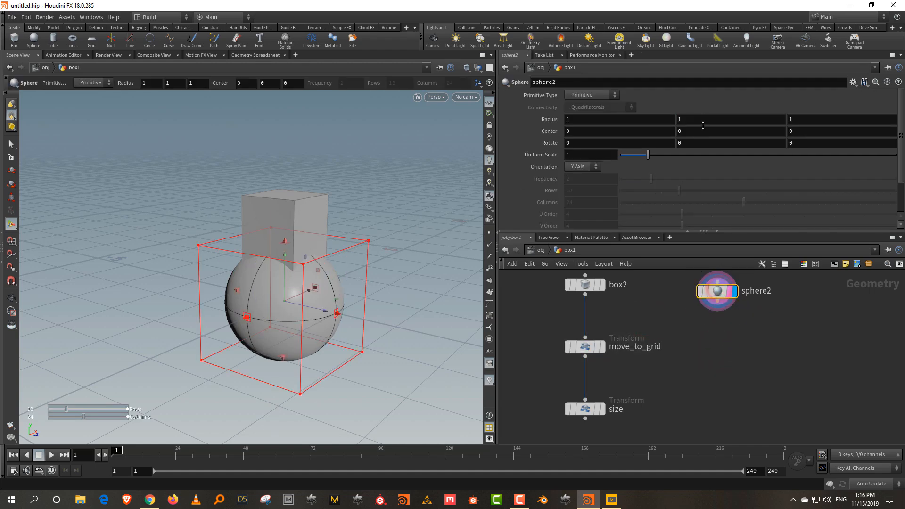
left_click_drag(646, 321, 567, 420)
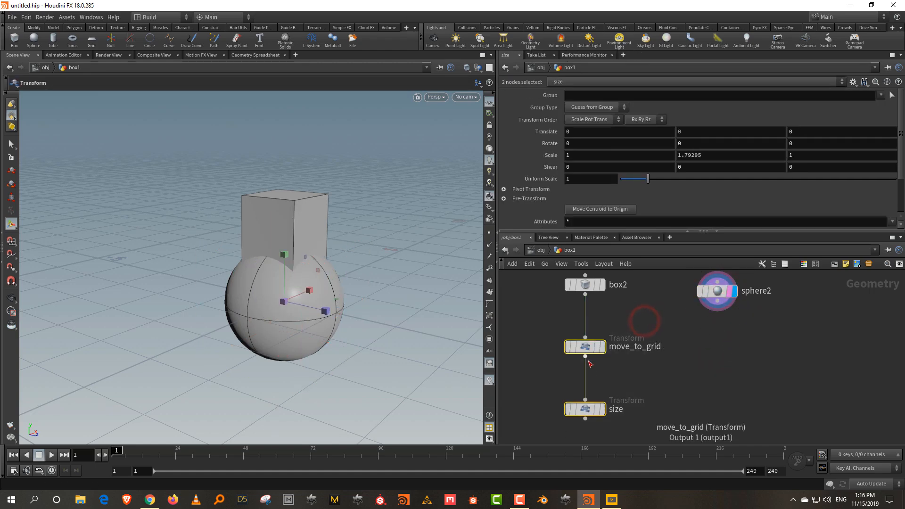
left_click(734, 387)
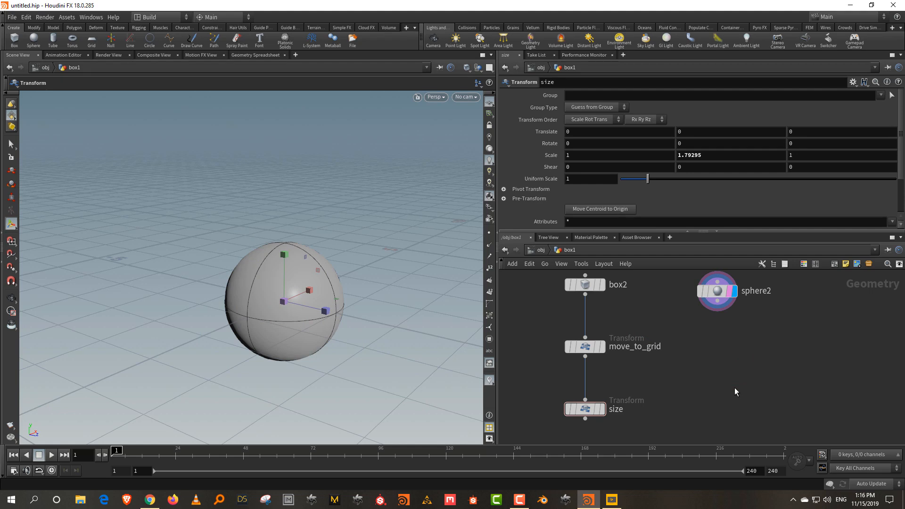
scroll(737, 381, "up", 1)
middle_click_drag(739, 375, 736, 410)
scroll(733, 418, "down", 1)
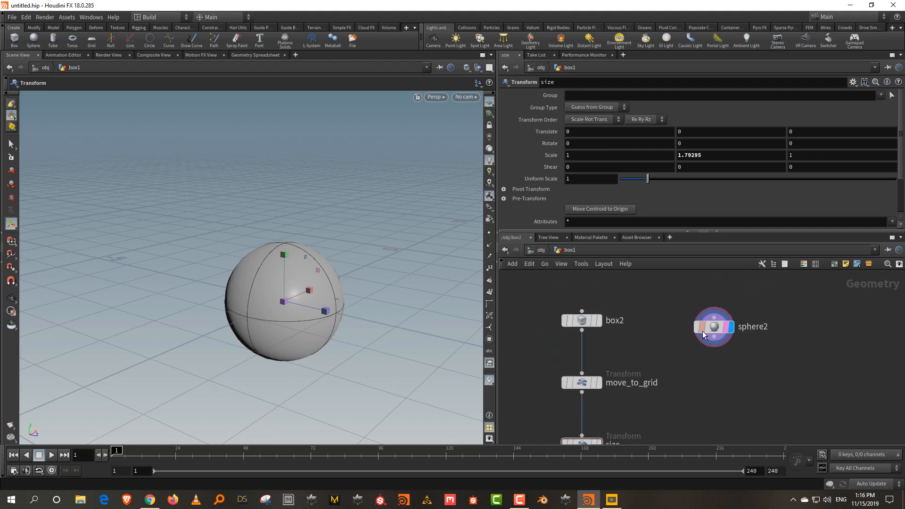
left_click_drag(711, 329, 715, 323)
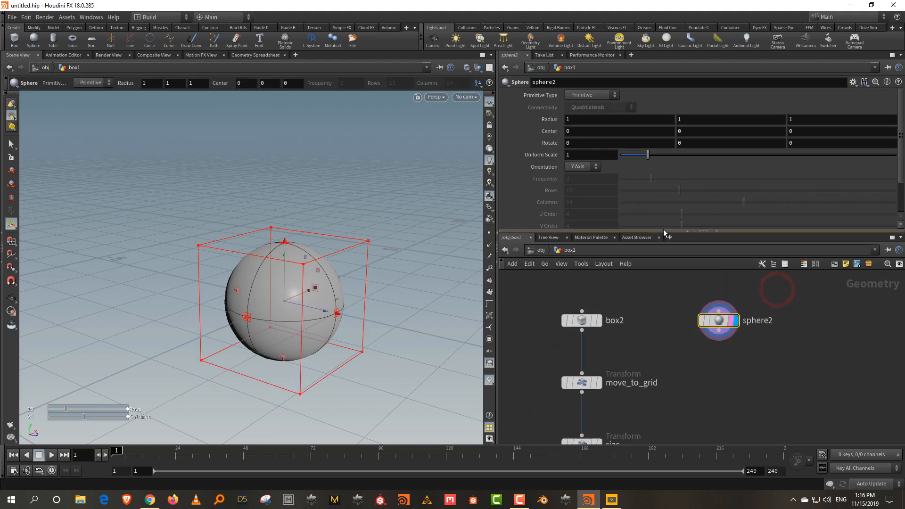
Enlarge the parameter area and copy sphere2's Y radius parameter
left_click_drag(663, 231, 663, 257)
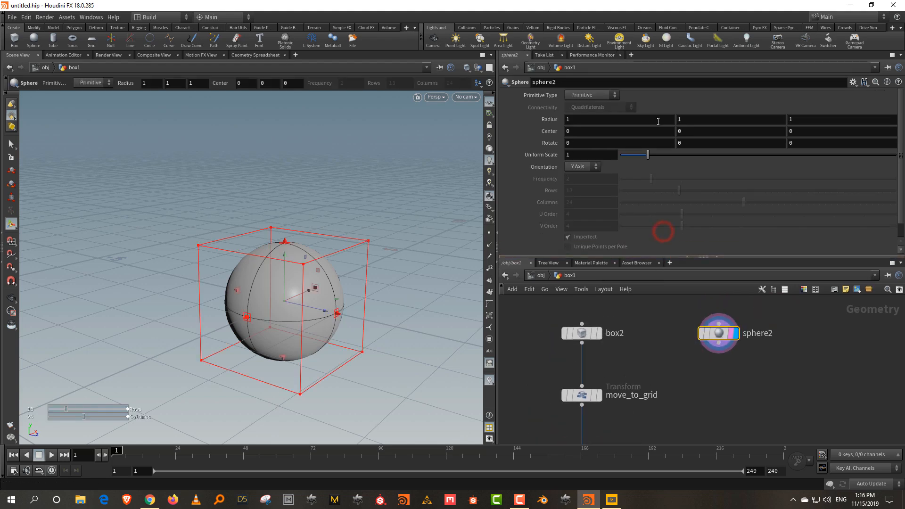
right_click(692, 119)
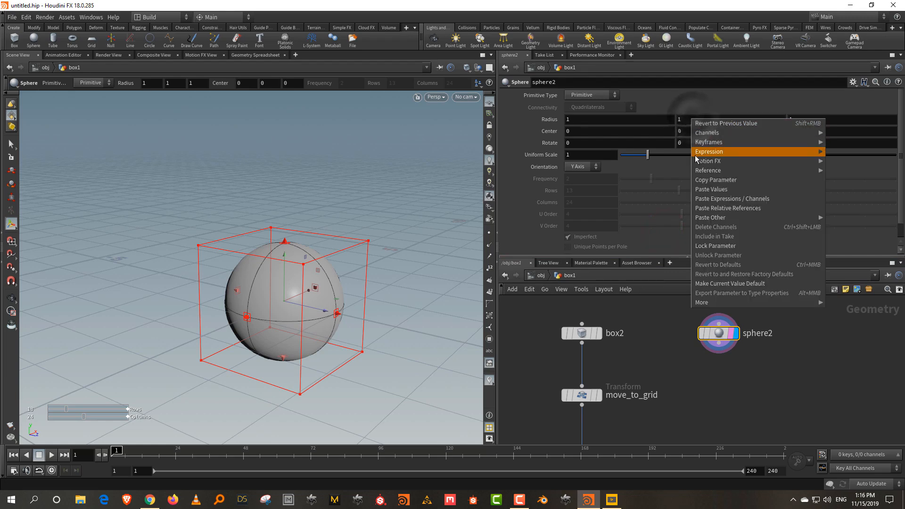
left_click(700, 180)
Add a Transform node below sphere2, connect sphere2's output to it and display it
key("Tab")
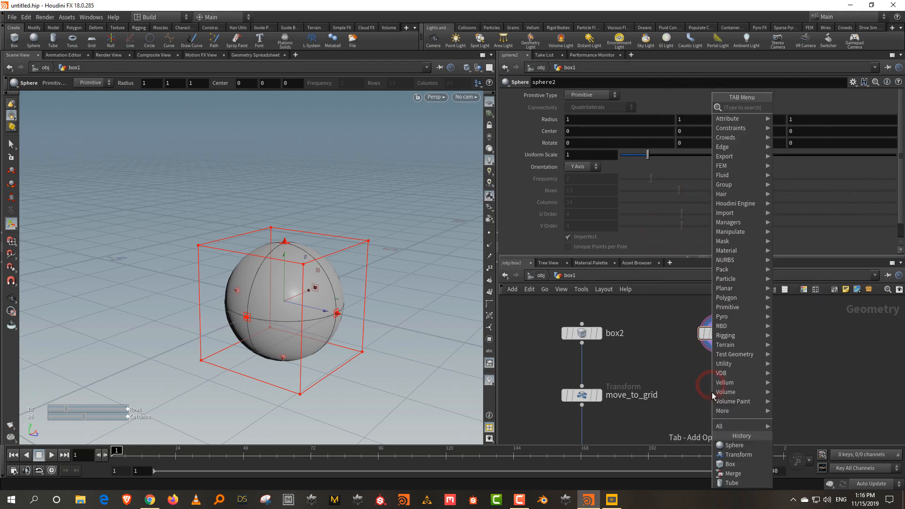
type("tr")
left_click(821, 126)
left_click(678, 360)
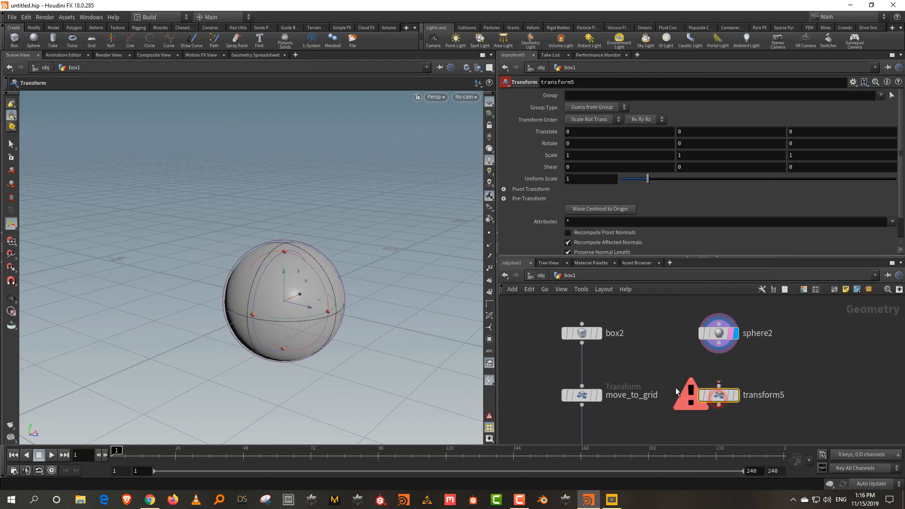
left_click_drag(719, 333, 728, 390)
left_click(718, 395)
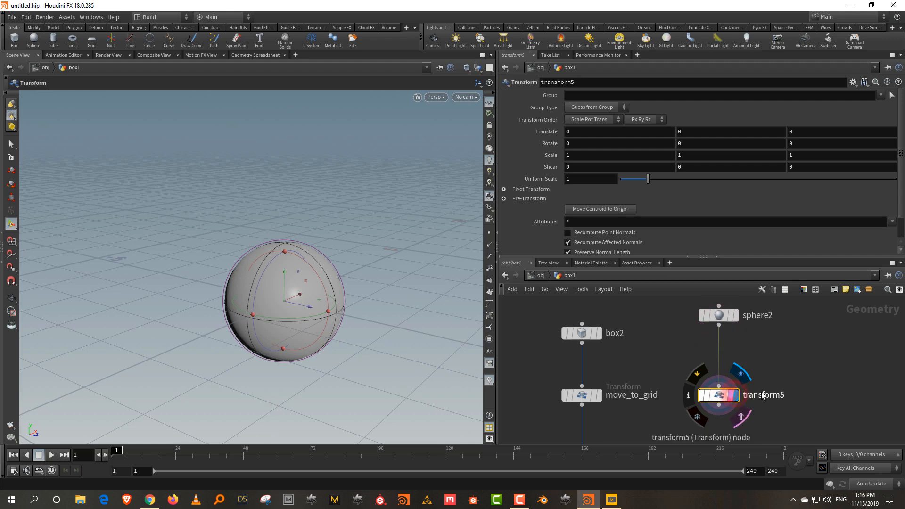
Rename the sphere's Transform node as move_to_grid1
double_click(761, 395)
type("move_")
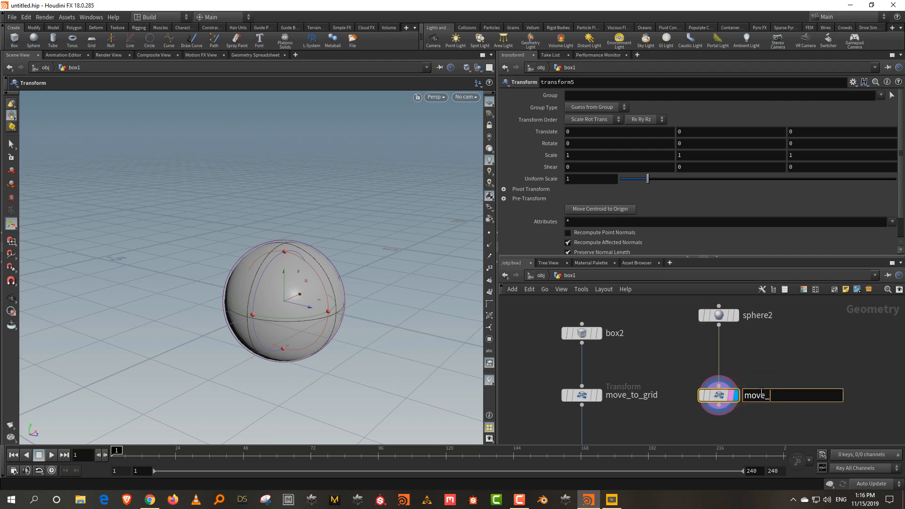
type("to_grio")
key("Return")
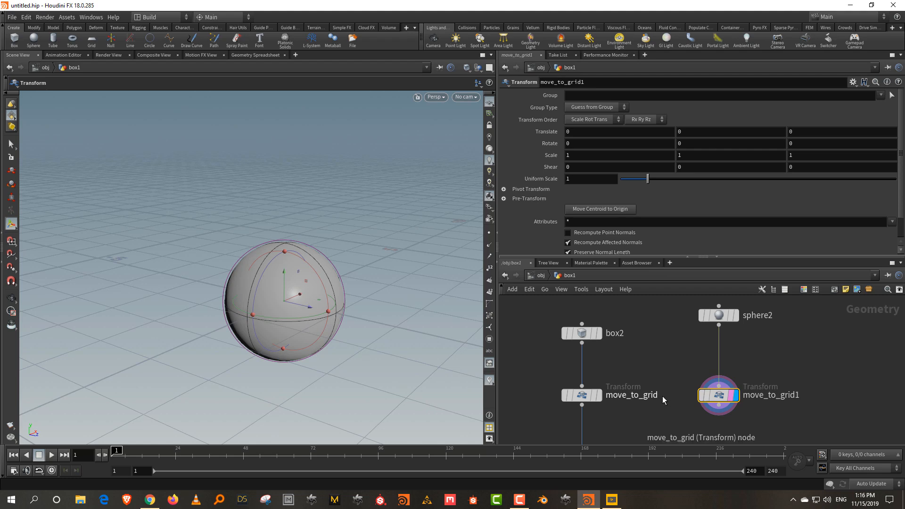
Link move_to_grid1's Y Translate to sphere2's Y radius with a relative reference
left_click(718, 314)
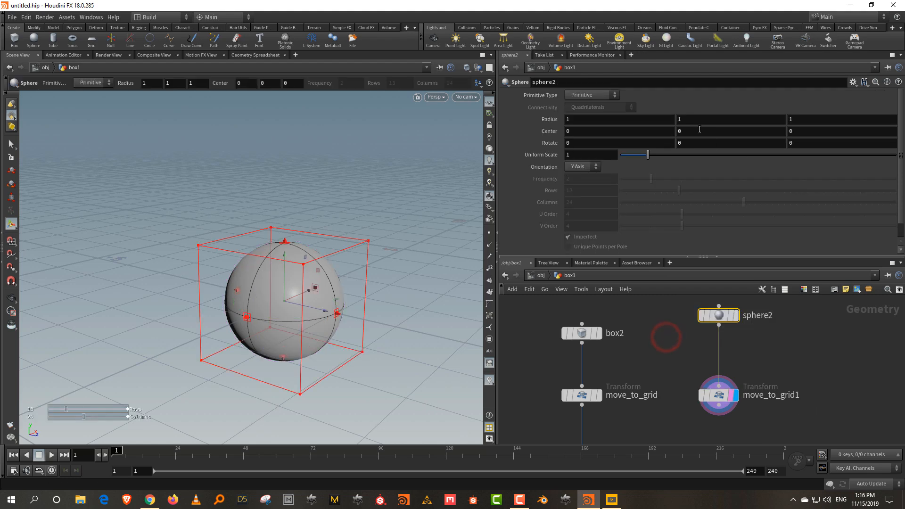
right_click(697, 122)
left_click(716, 182)
left_click(753, 380)
right_click(696, 134)
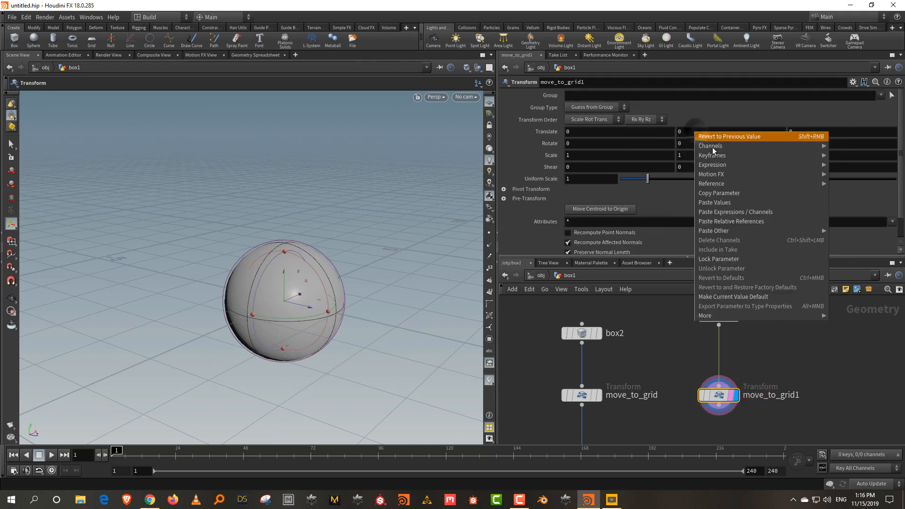
left_click(737, 222)
key("Escape")
left_click_drag(402, 312, 345, 284)
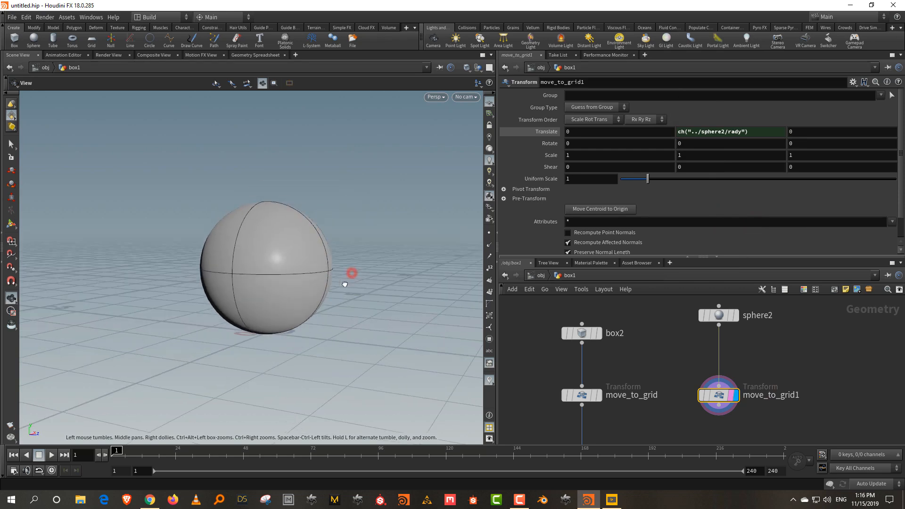
Compare sphere2's radius with move_to_grid1's Translate, toggling between expression and value
left_click_drag(672, 336, 720, 312)
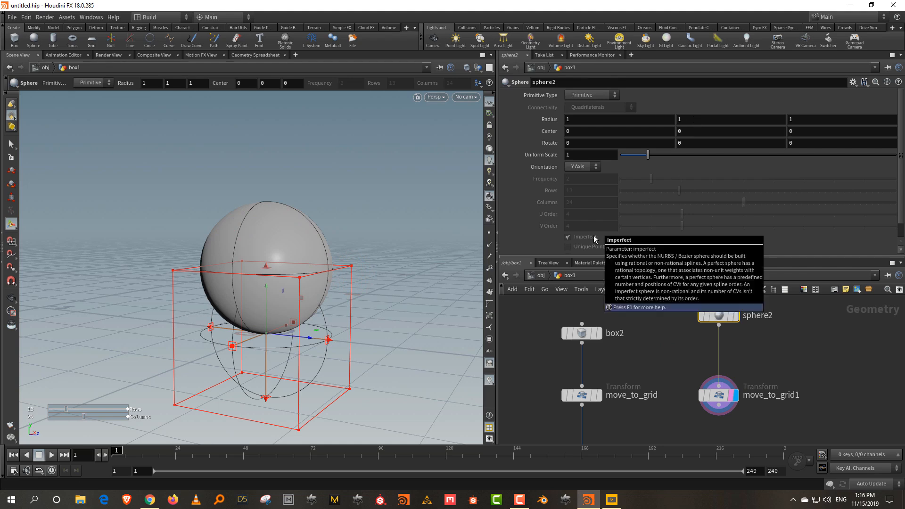
left_click_drag(833, 365, 708, 440)
left_click(539, 135)
left_click(541, 131)
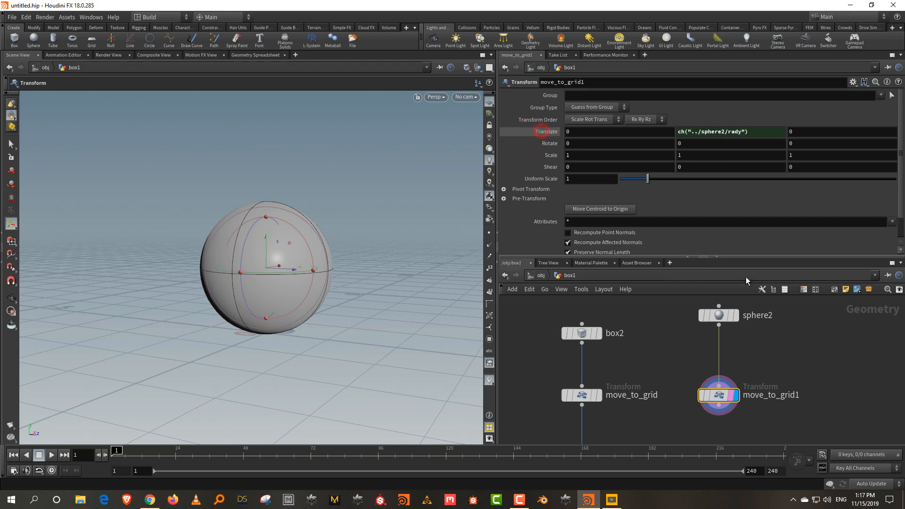
Add another Transform node below move_to_grid1 and connect move_to_grid1's output to it
middle_click_drag(821, 334, 818, 296)
key("Tab")
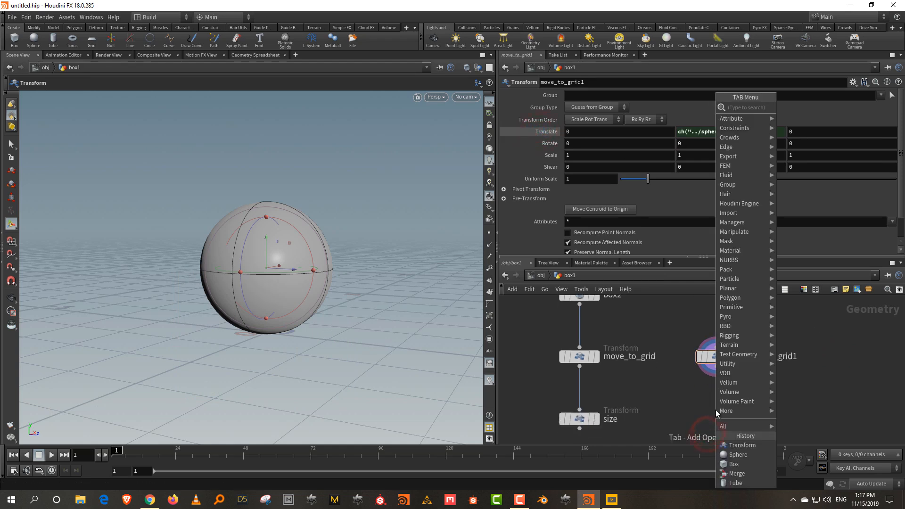
type("tr")
left_click(804, 125)
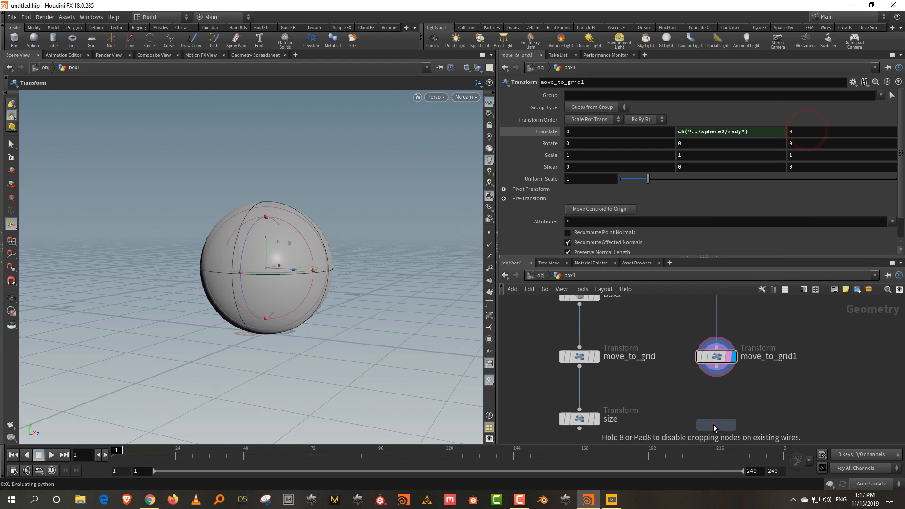
left_click(713, 424)
left_click_drag(716, 372, 716, 410)
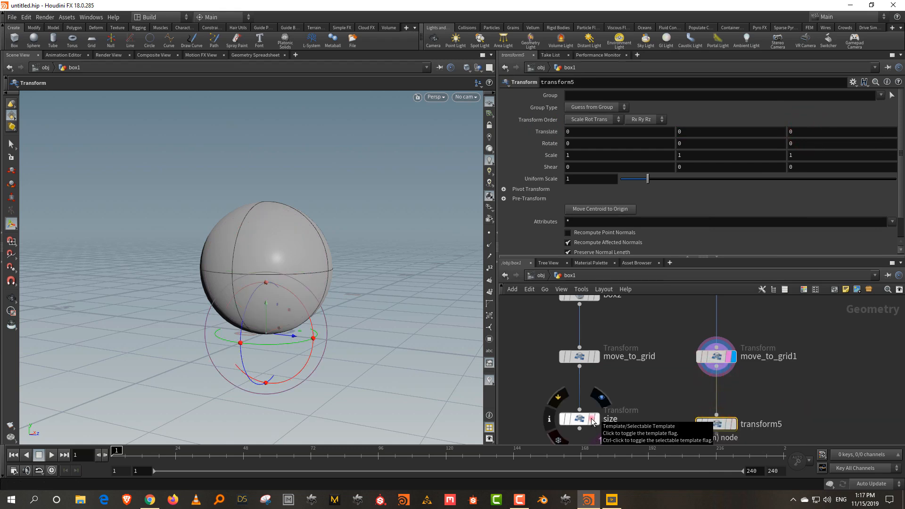
Template the size node in a wireframe view and copy its Y scale parameter
left_click(592, 421)
key("w")
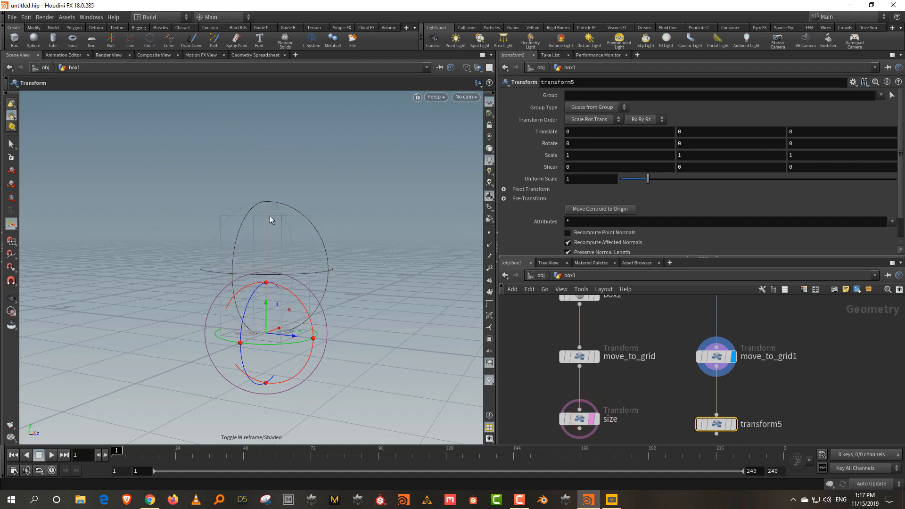
left_click_drag(623, 385, 533, 443)
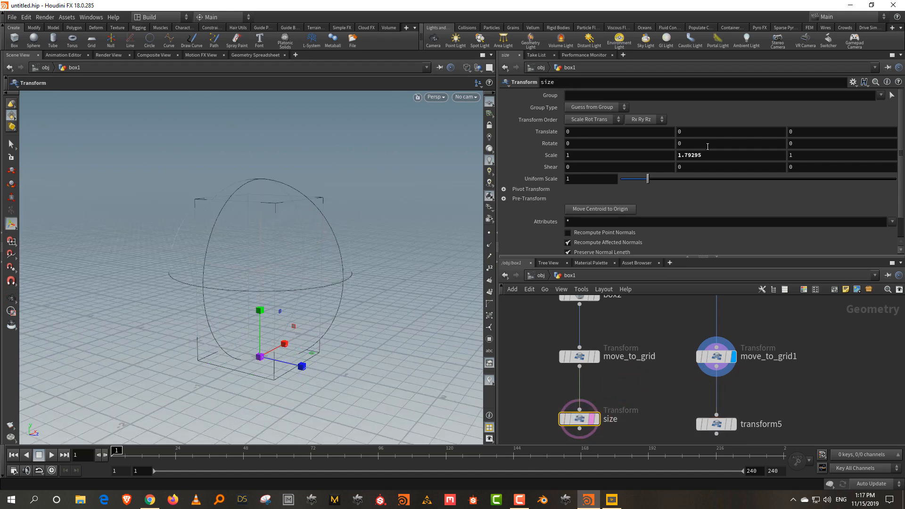
right_click(709, 153)
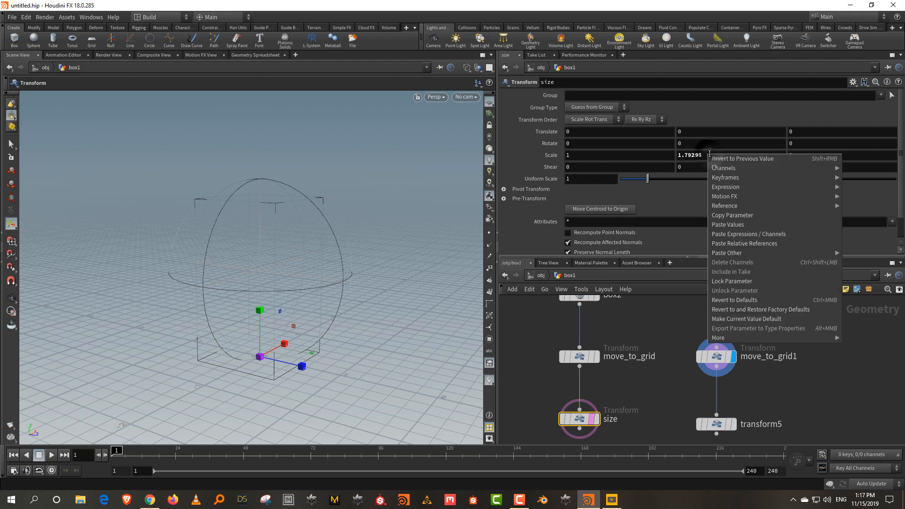
left_click(748, 212)
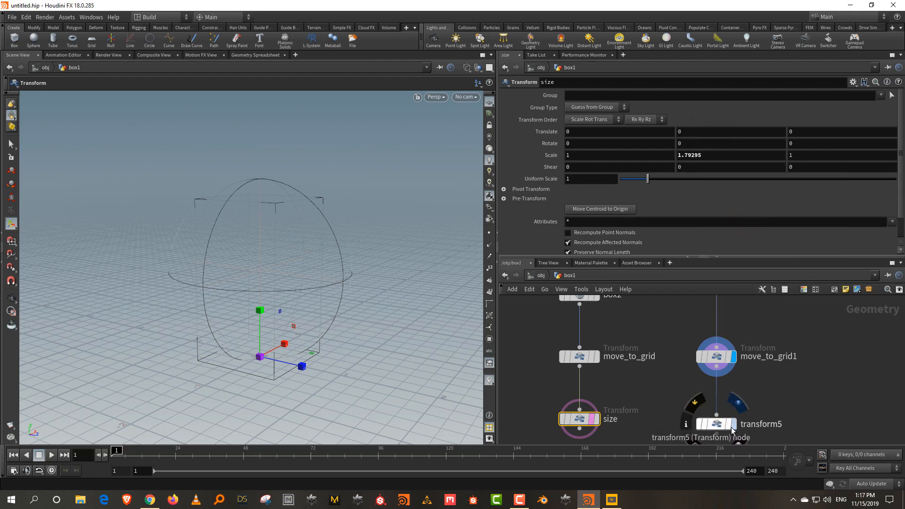
Display the Transform node below move_to_grid1 and rename it move_to_box
double_click(754, 424)
type("move_")
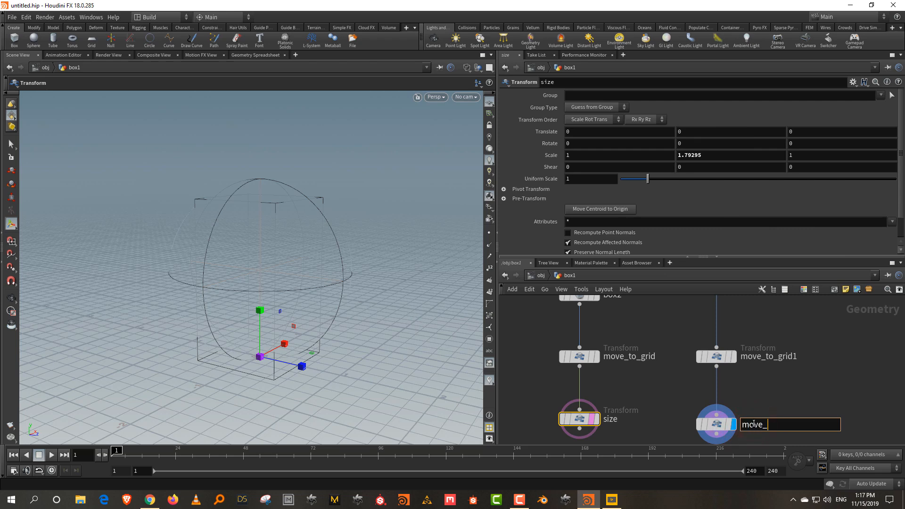
type("to_box")
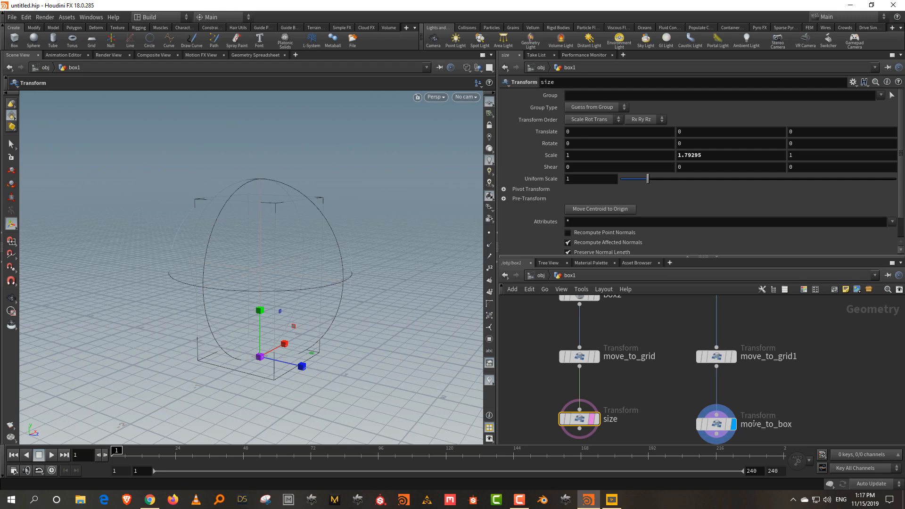
Paste the copied Y scale of size as a relative reference into move_to_box's Y translate
left_click(716, 423)
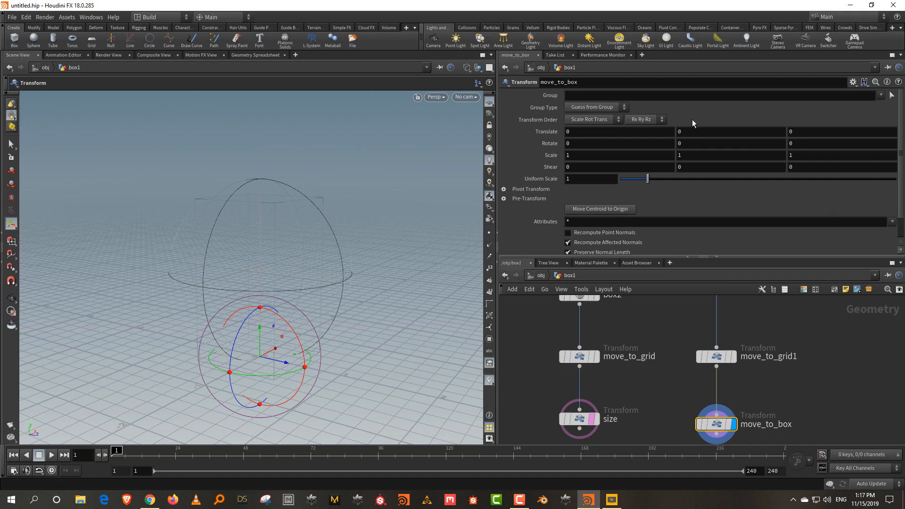
right_click(692, 134)
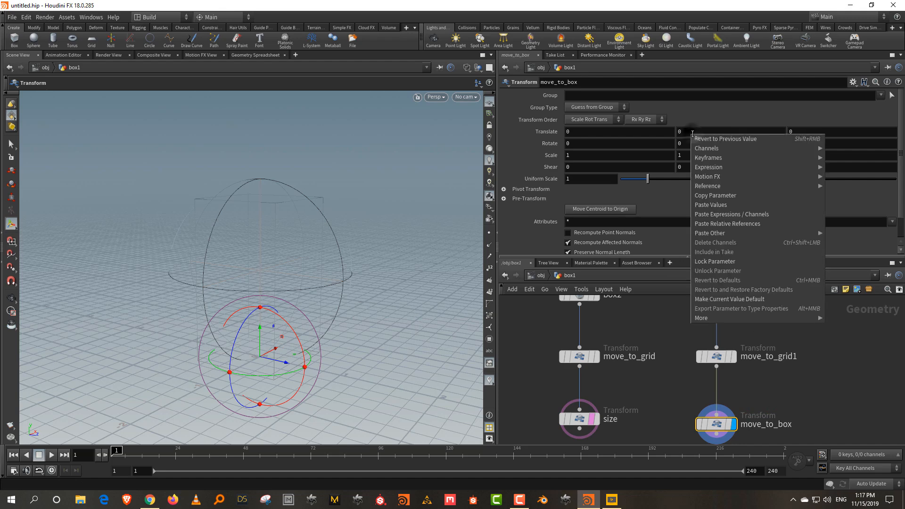
left_click(744, 225)
Add a Merge node below both chains, display it, and connect the outputs of size and move_to_box to it
middle_click_drag(673, 389, 672, 352)
left_click(652, 366)
key("Tab")
mouse_move(679, 258)
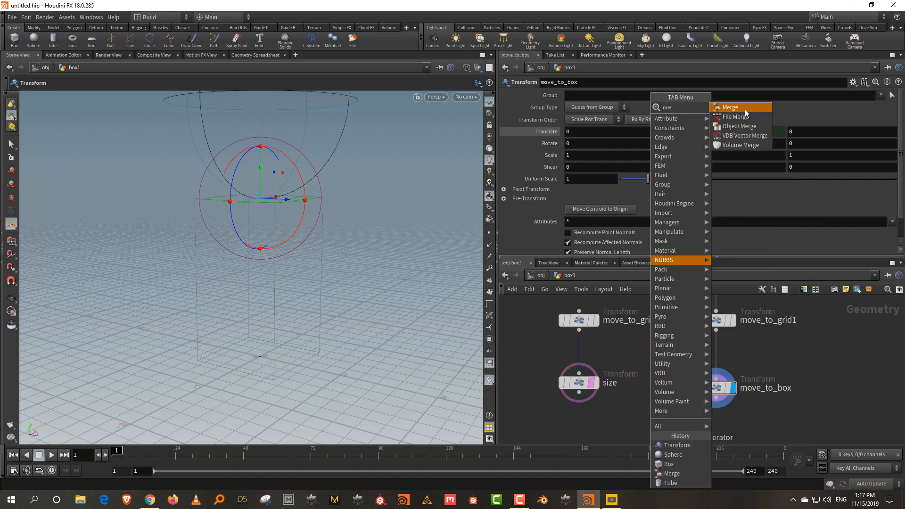
left_click(745, 109)
middle_click_drag(639, 397, 644, 337)
left_click(645, 380)
left_click_drag(584, 333, 644, 371)
mouse_move(712, 346)
left_mouse_down()
mouse_move(646, 377)
mouse_move(662, 392)
mouse_move(653, 380)
left_mouse_up()
Stretch the box vertically through the size node to a Y scale of about 2.58
right_click_drag(286, 187, 307, 198)
middle_click_drag(306, 197, 281, 286)
left_click_drag(276, 242, 297, 246)
left_click(555, 341)
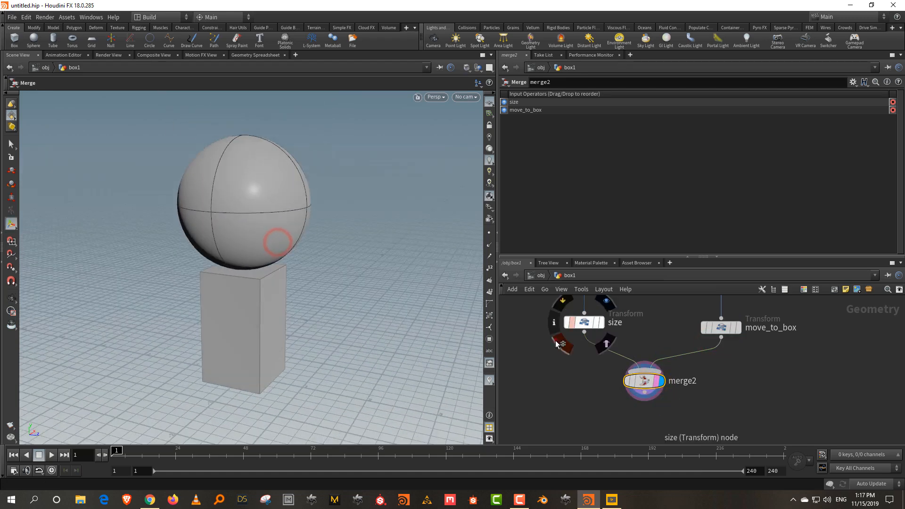
left_click(573, 323)
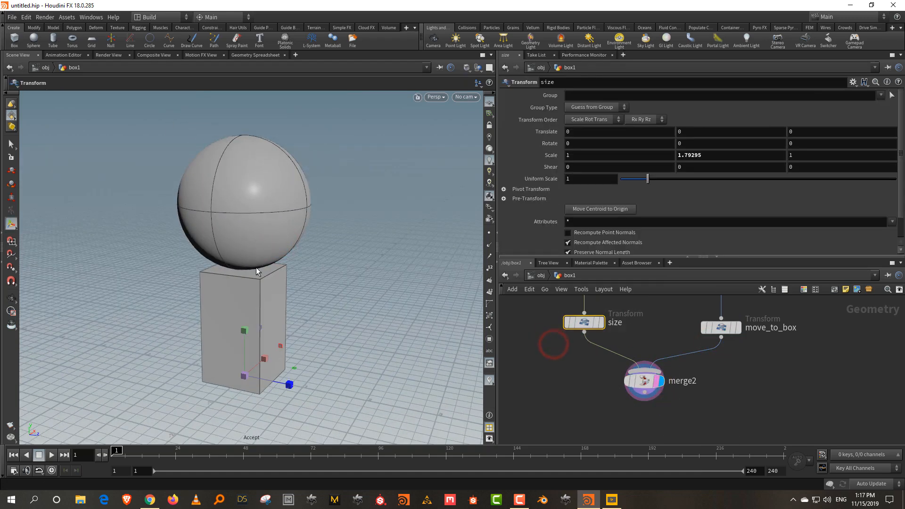
mouse_move(248, 326)
left_mouse_down()
mouse_move(244, 269)
mouse_move(239, 318)
mouse_move(245, 304)
mouse_move(244, 312)
left_mouse_up()
Set sphere2's radius to 0.5 on all axes and adjust the size node's Y scale to about 2.61
middle_click_drag(678, 326, 668, 406)
left_click_drag(681, 358, 751, 300)
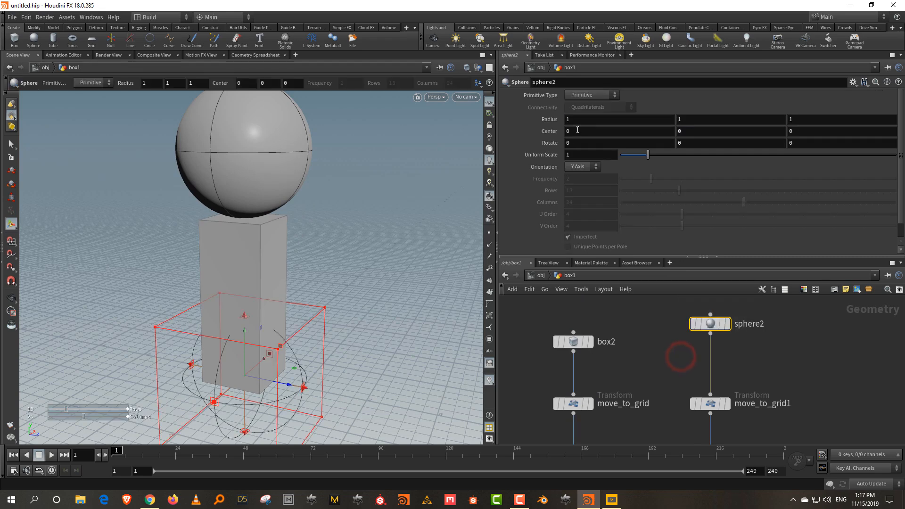
middle_click_drag(538, 119, 509, 121)
middle_click_drag(836, 354, 828, 299)
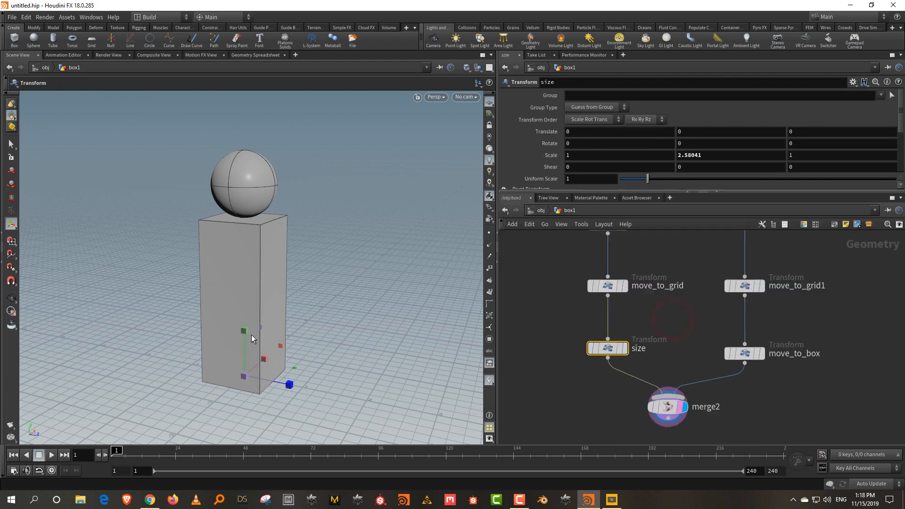
mouse_move(251, 335)
left_mouse_down()
mouse_move(248, 300)
mouse_move(246, 346)
mouse_move(246, 325)
left_mouse_up()
Insert a Transform node into the wire between move_to_grid1 and move_to_box
middle_click_drag(687, 269, 703, 329)
middle_click_drag(842, 358, 837, 310)
left_click_drag(728, 336, 731, 312)
left_click(762, 349)
key("Tab")
type("tr")
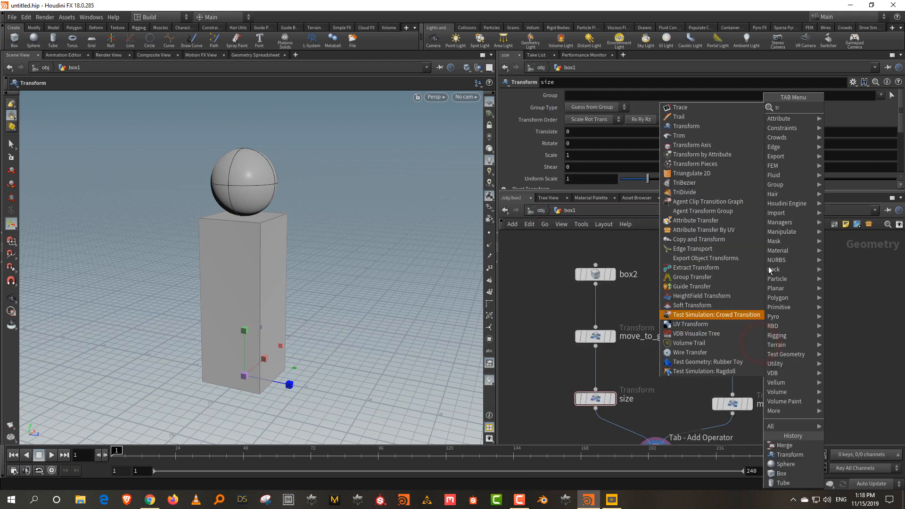
left_click(732, 128)
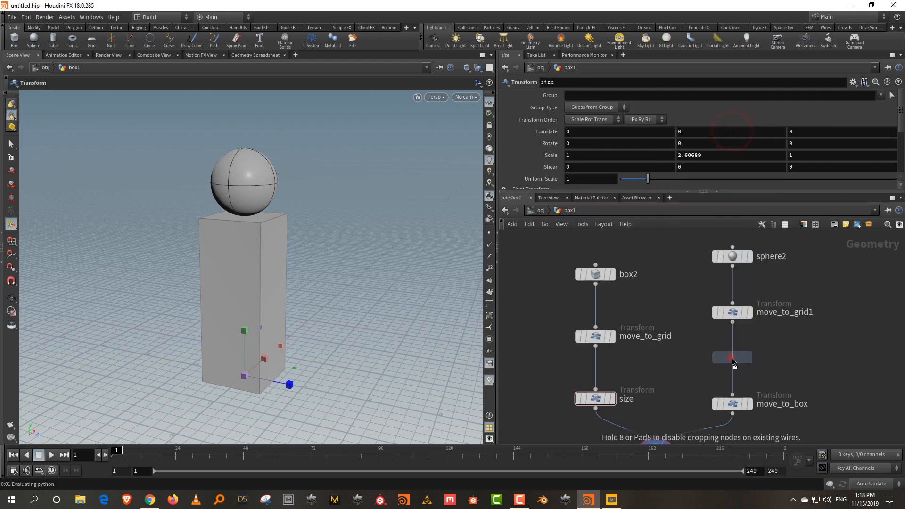
left_click(740, 358)
Copy the Y scale parameter of the size node
left_click_drag(639, 359, 564, 414)
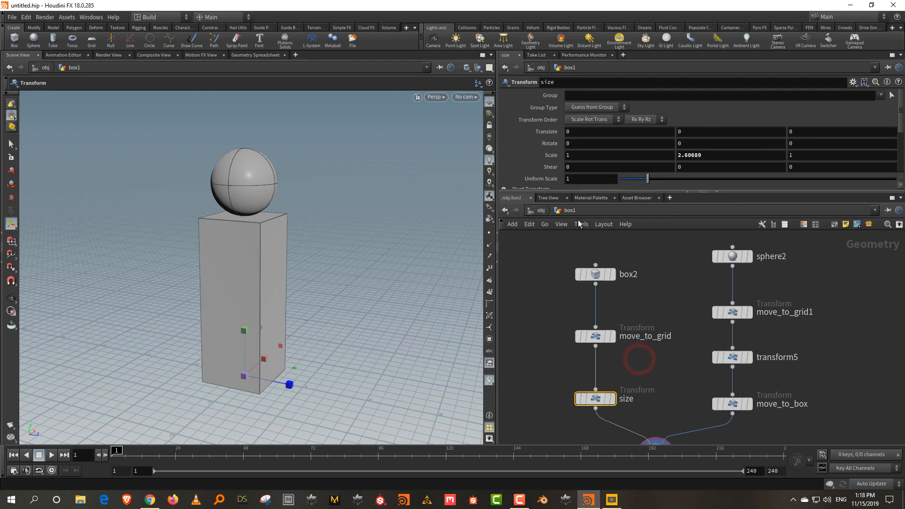
right_click(735, 155)
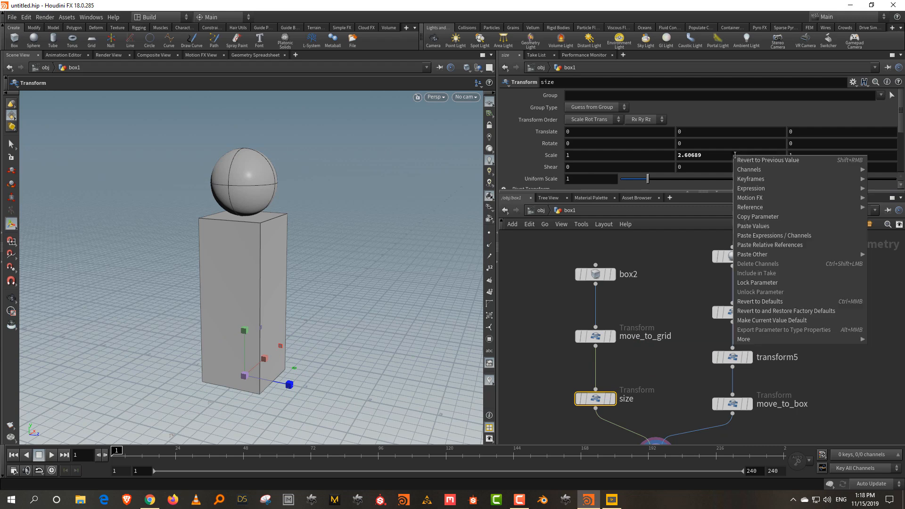
left_click(780, 216)
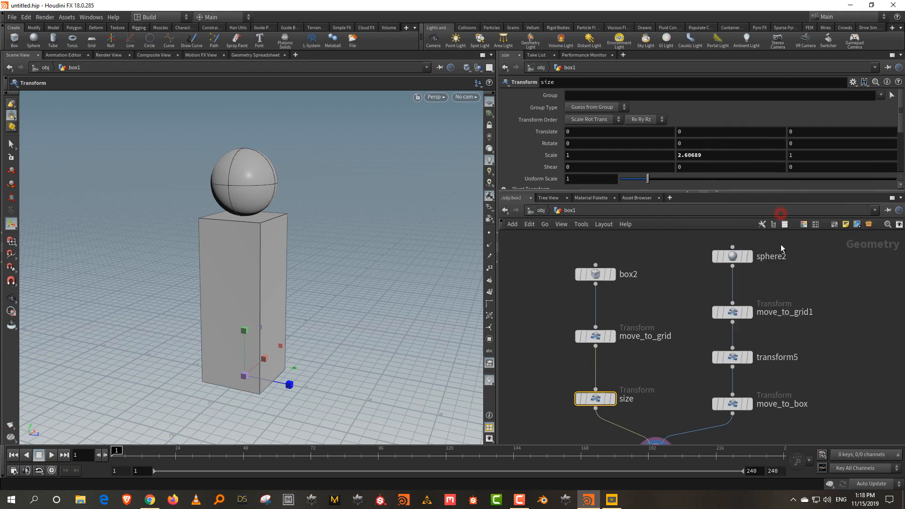
Rename the Transform node between move_to_grid1 and move_to_box as scale
left_click(773, 359)
double_click(763, 358)
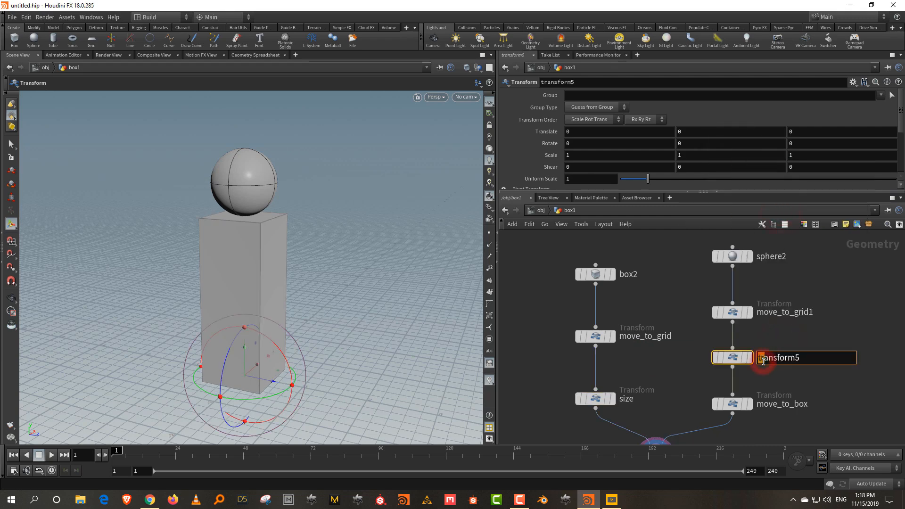
key("Delete")
key("Delete")
key("Delete")
key("Delete")
key("Delete")
key("Delete")
key("Delete")
key("Delete")
key("Delete")
key("Delete")
type("scale")
key("Return")
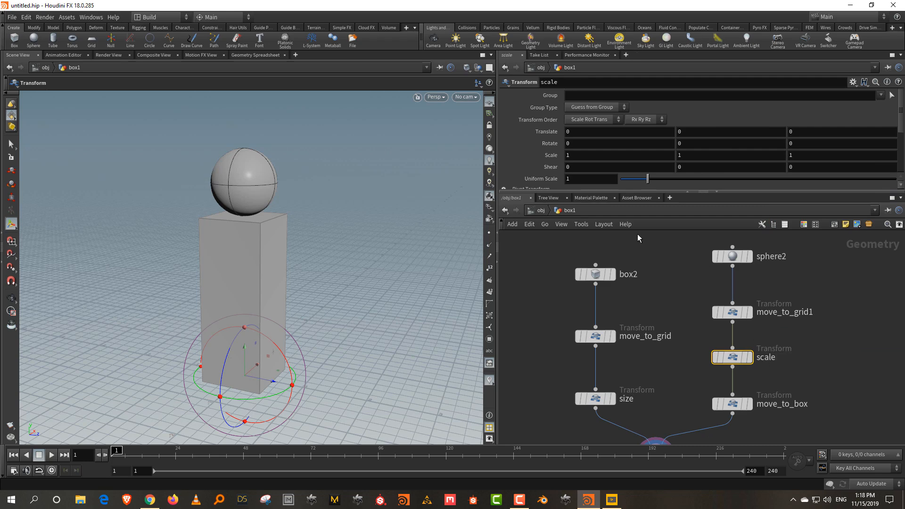
Paste the copied parameter as a relative reference into scale's Uniform Scale and divide it by 3: ch("../size/sy")/3
right_click(602, 180)
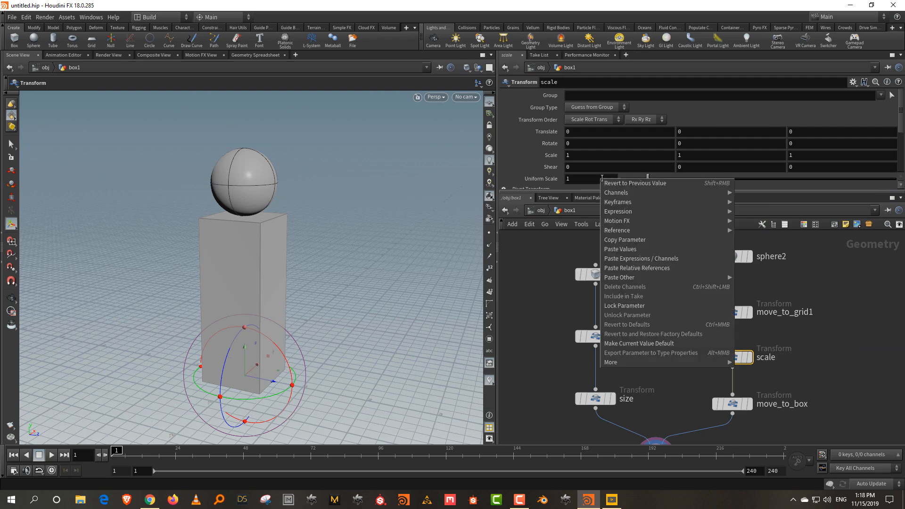
left_click(657, 267)
left_click(644, 178)
type("/3")
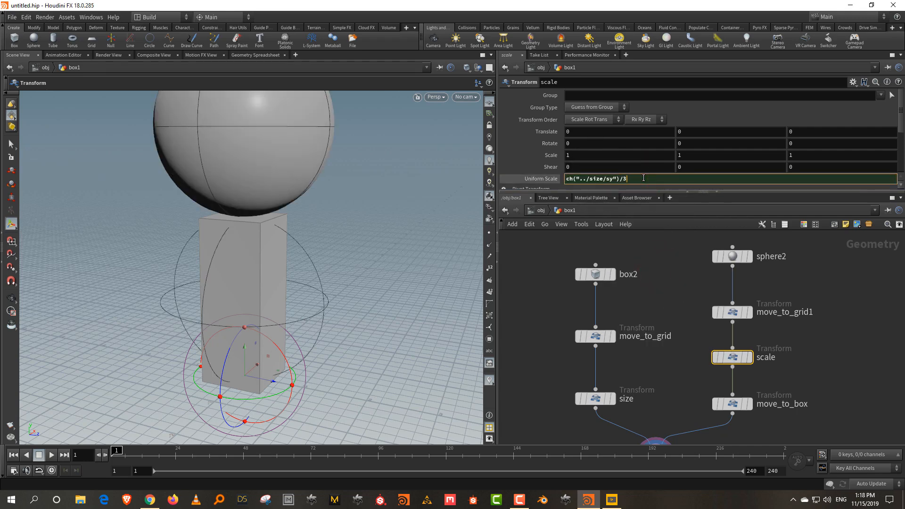
key("Return")
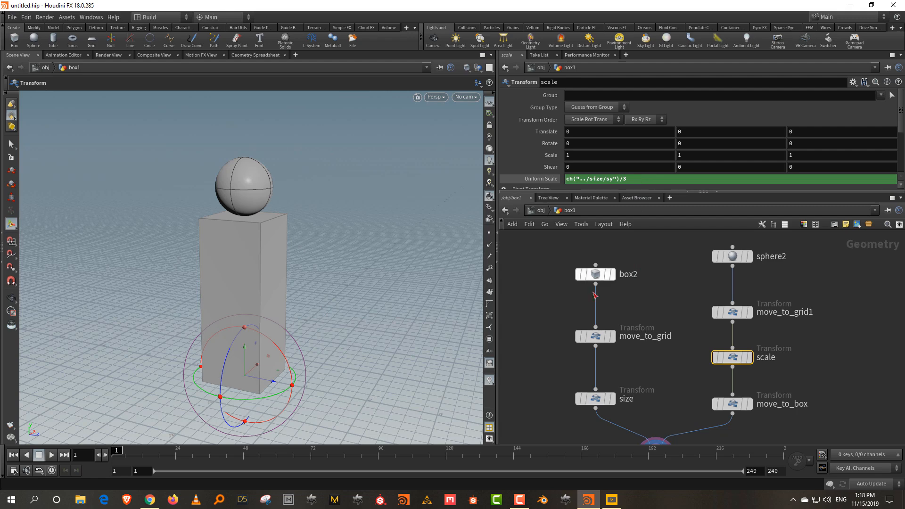
Test the linked sphere by varying the size node's Y scale, finishing at about 3.12, and move box2 slightly up in the network
left_click_drag(649, 373, 601, 403)
left_click_drag(244, 330, 266, 321)
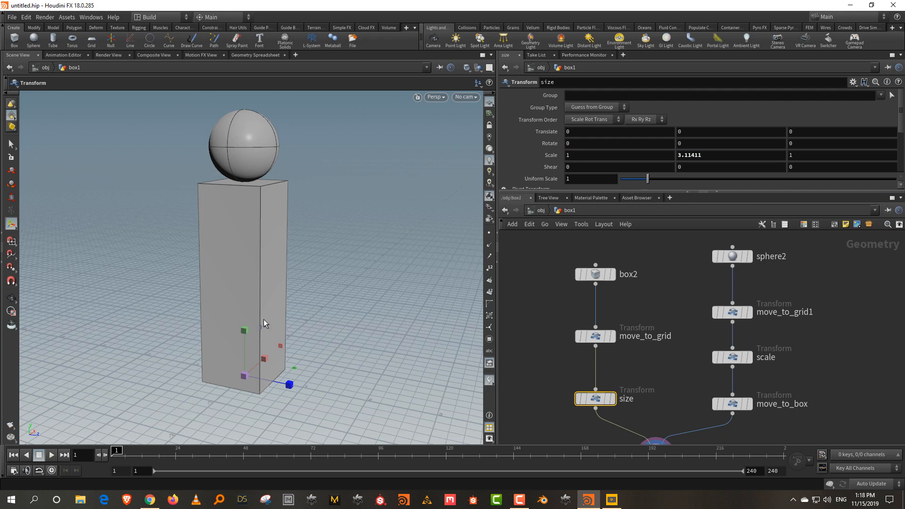
mouse_move(251, 332)
left_mouse_down()
mouse_move(247, 319)
mouse_move(236, 363)
mouse_move(244, 325)
left_mouse_up()
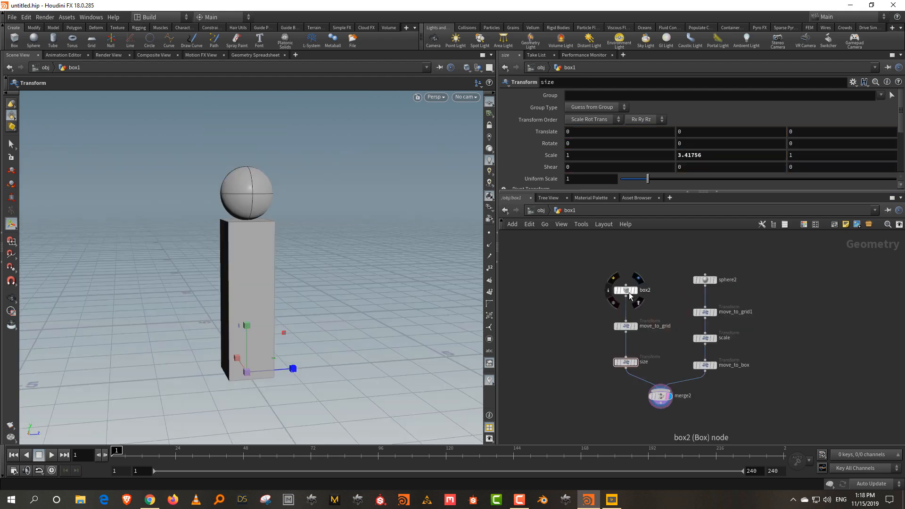
left_click(626, 277)
left_click(794, 285)
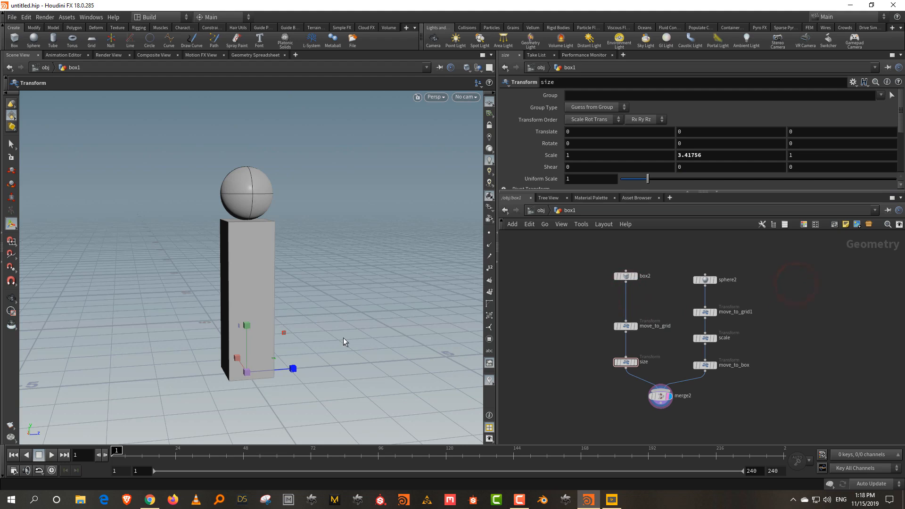
mouse_move(250, 323)
left_mouse_down()
mouse_move(247, 336)
mouse_move(250, 326)
left_mouse_up()
Display merge1 to view the earlier sphere network's result, and return the display to merge2
scroll(801, 305, "down", 2)
middle_click_drag(647, 366, 775, 355)
scroll(775, 356, "down", 1)
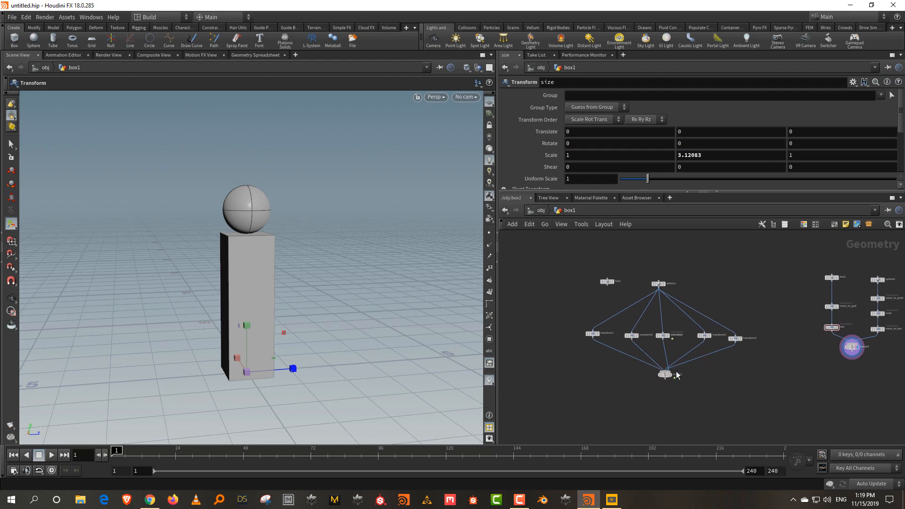
scroll(674, 379, "up", 1)
left_click(666, 375)
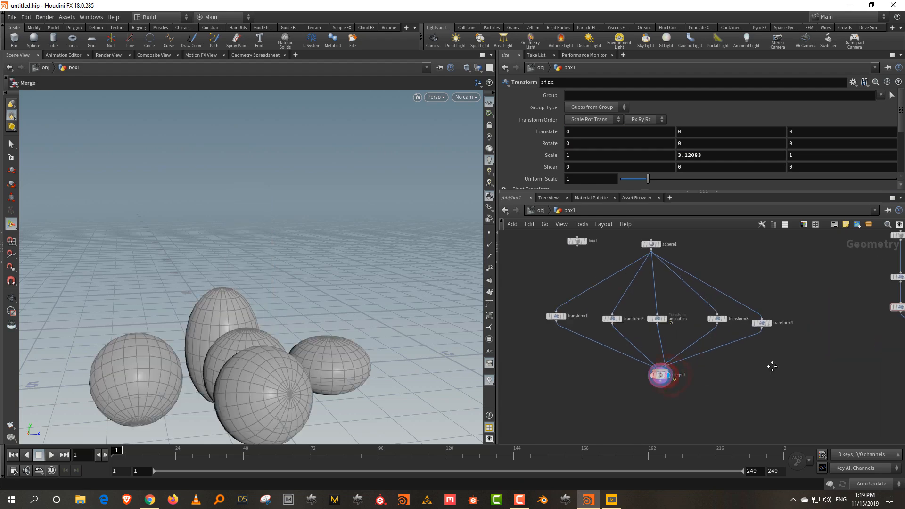
middle_click_drag(798, 385, 698, 408)
scroll(759, 362, "up", 2)
left_click(755, 373)
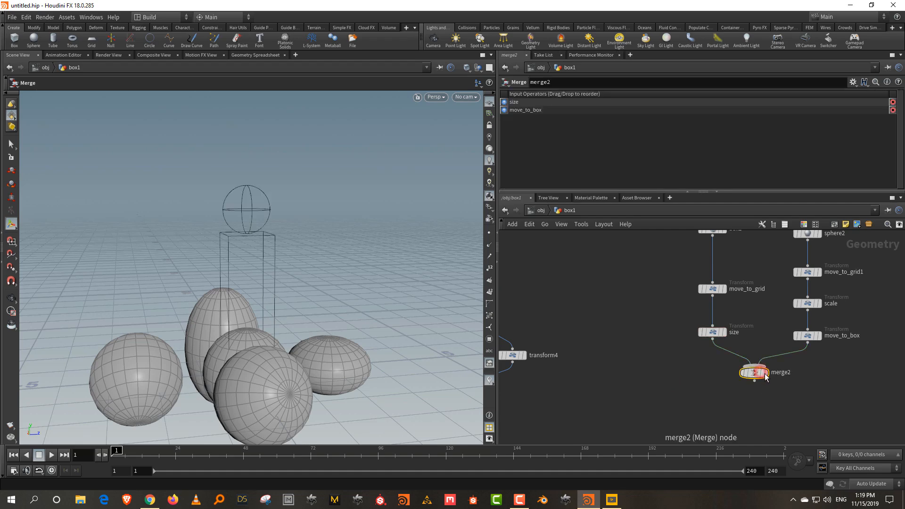
left_click(764, 375)
left_click(807, 377)
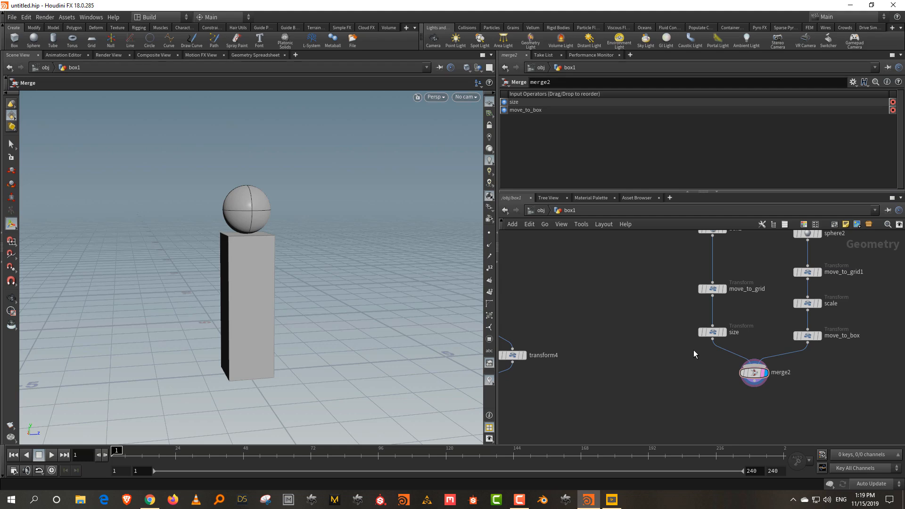
Examine the earlier sphere network and the linked box and sphere chains in the network editor
scroll(693, 349, "down", 4)
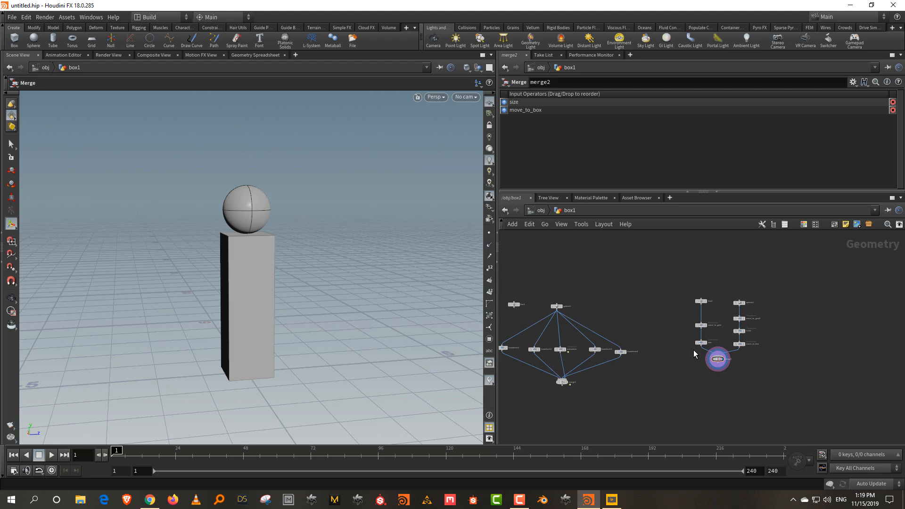
scroll(694, 349, "down", 6)
scroll(677, 352, "up", 4)
scroll(676, 353, "up", 4)
middle_click_drag(823, 382, 721, 387)
scroll(681, 307, "up", 2)
left_click(678, 306)
middle_click_drag(763, 352, 717, 353)
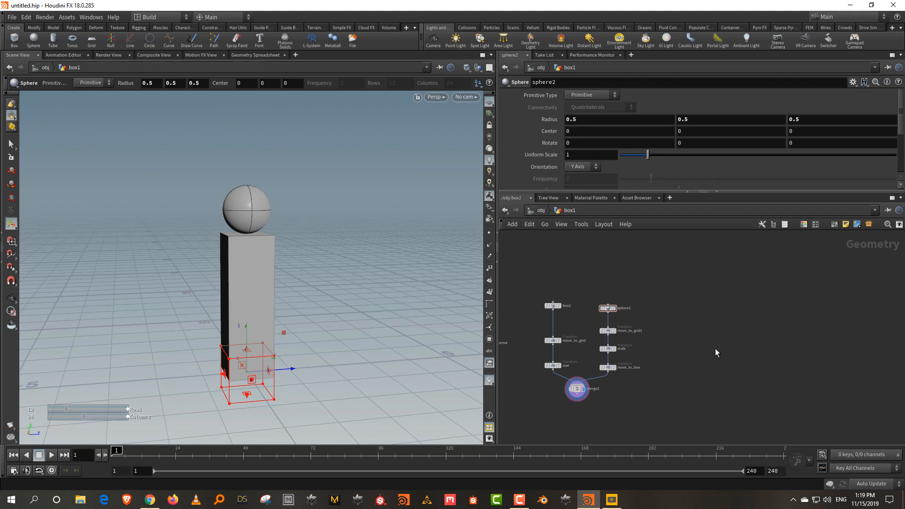
left_click_drag(670, 290, 531, 406)
left_click(755, 333)
scroll(756, 342, "up", 3)
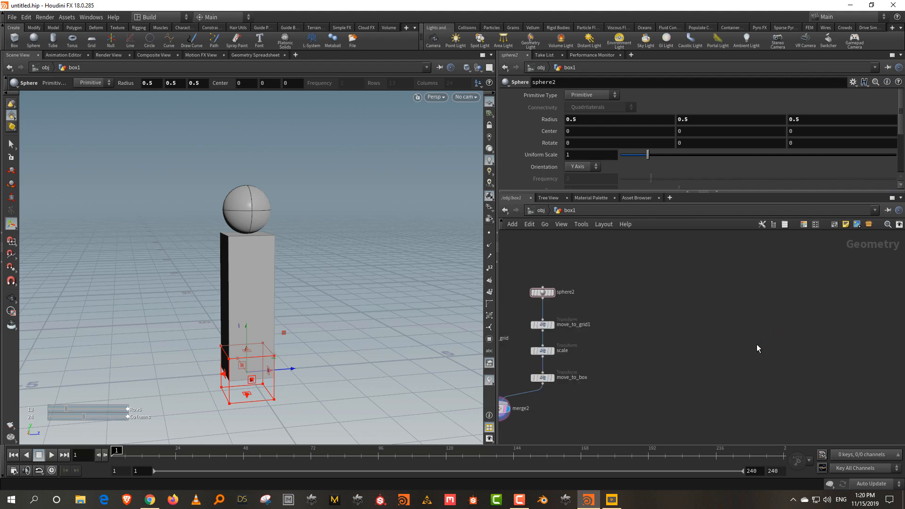
scroll(719, 330, "up", 3)
Add a Tube node in an empty area of the network and display it
left_click(721, 329)
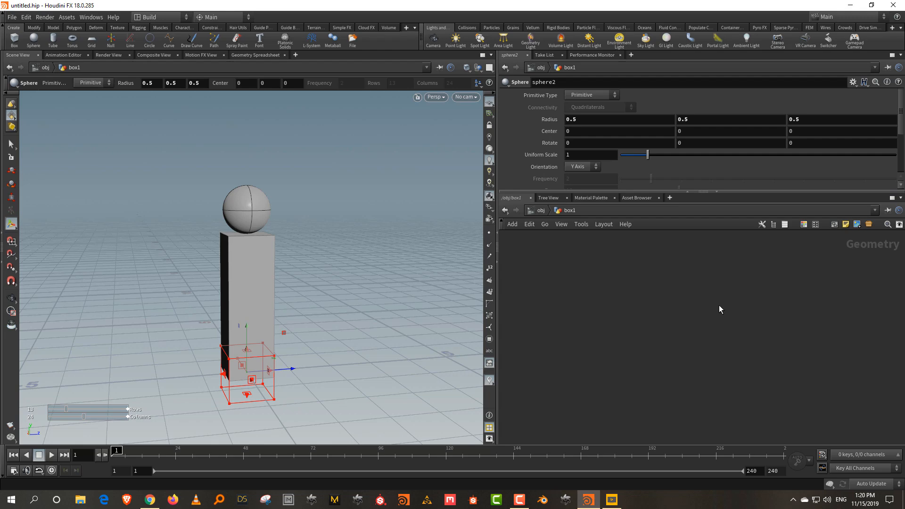
key("Tab")
type("tube")
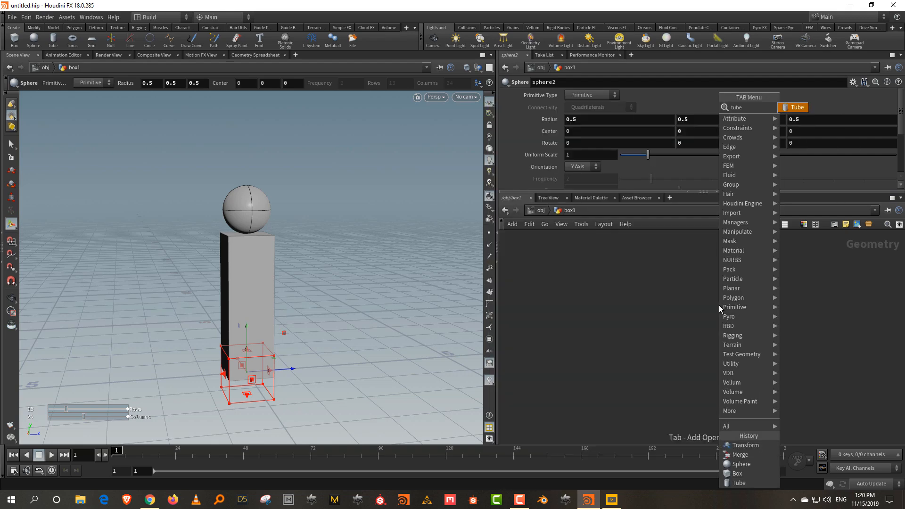
key("Return")
left_click(720, 307)
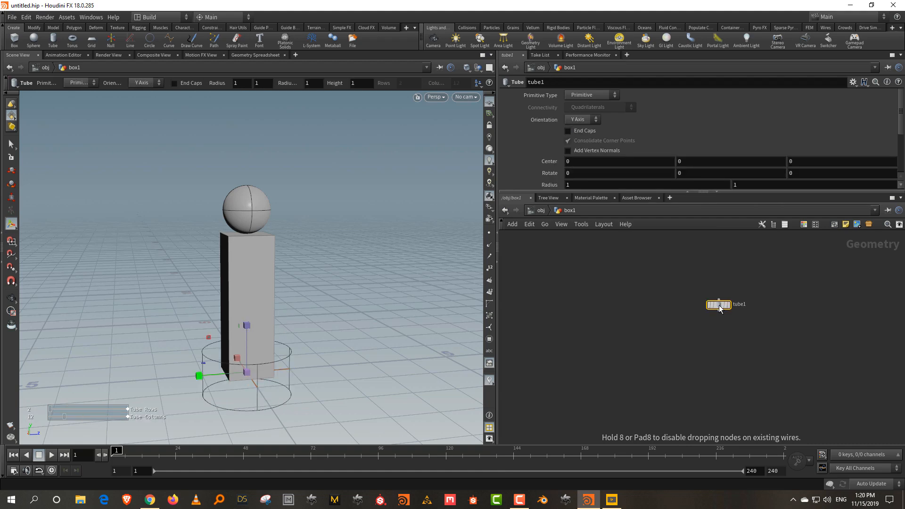
scroll(719, 307, "up", 5)
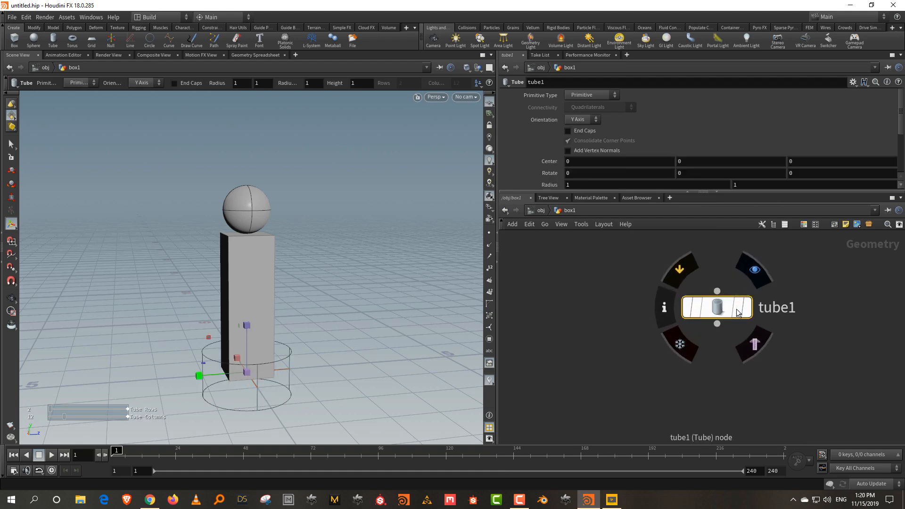
left_click(746, 313)
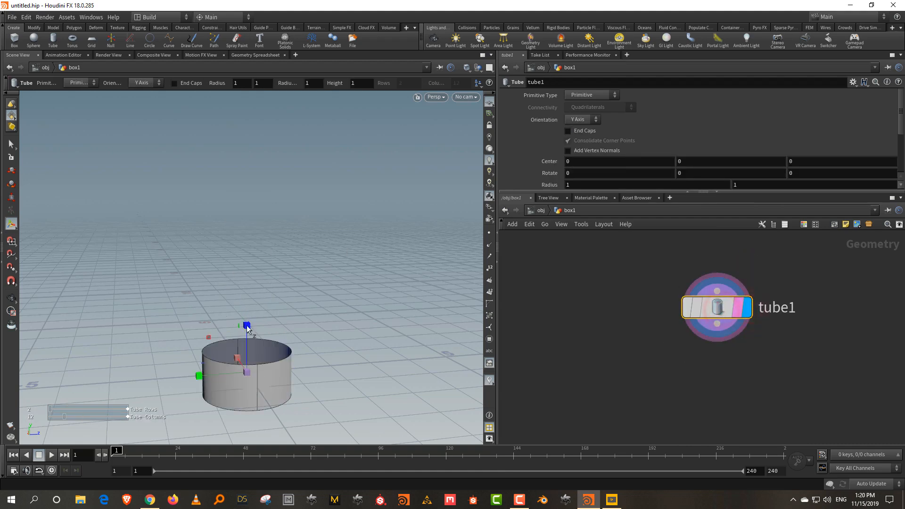
Set the tube's height to 0.41, frame it in the viewport, and enlarge the parameter pane
scroll(706, 126, "down", 4)
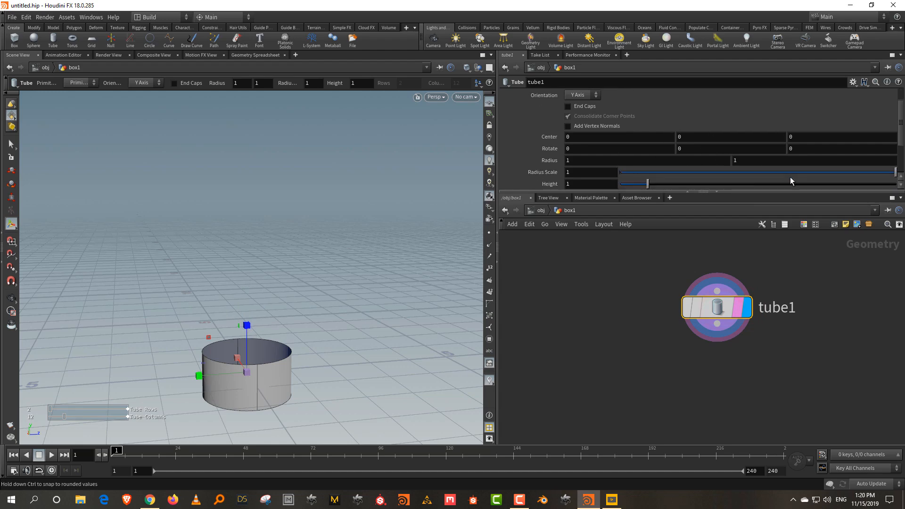
left_click_drag(647, 159, 631, 165)
key("space+g")
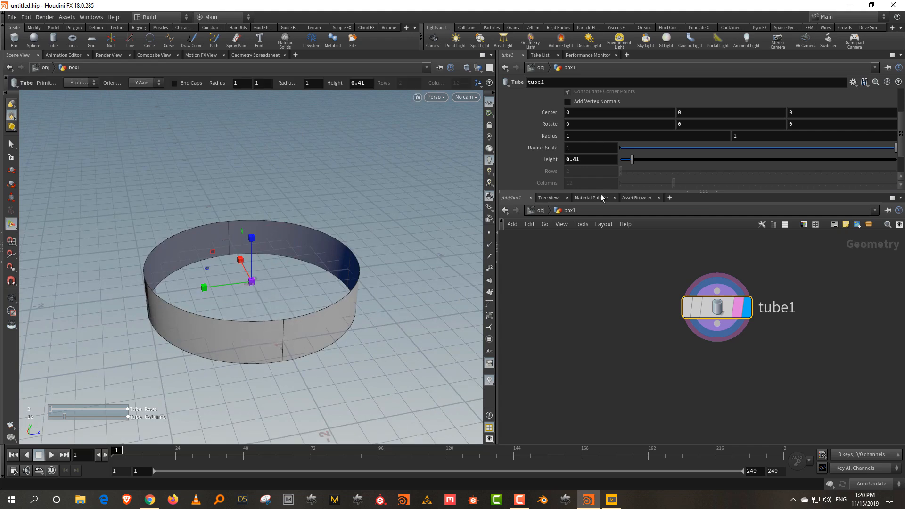
left_click_drag(600, 192, 588, 265)
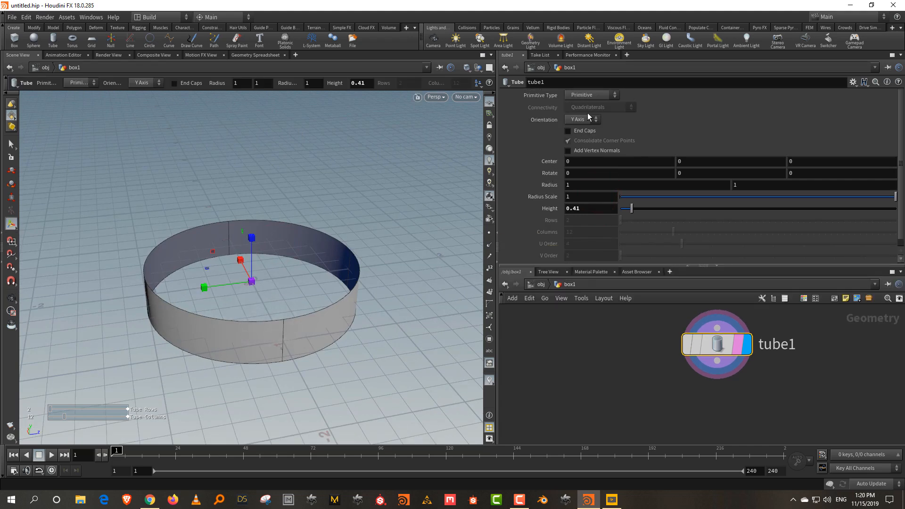
Change the tube's primitive type to Polygon and enlarge the network editor
left_click(589, 95)
left_click(589, 106)
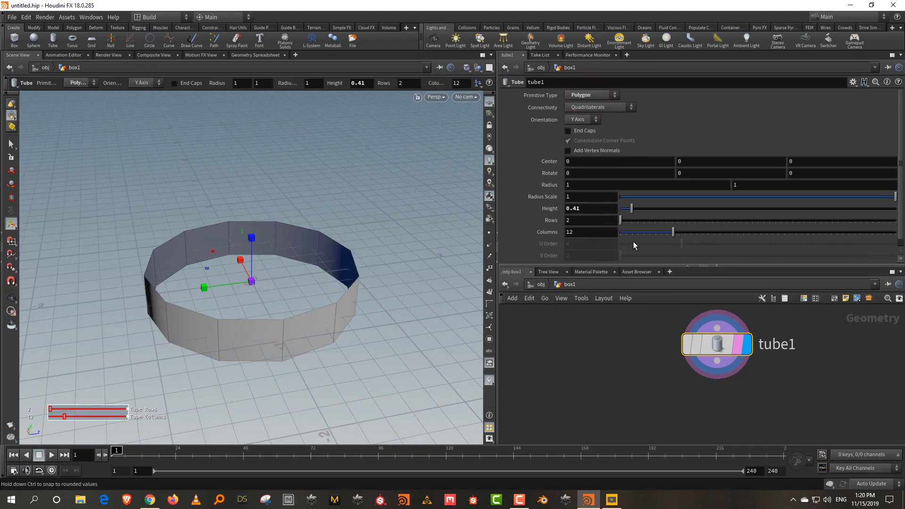
left_click_drag(653, 266, 653, 207)
left_click(623, 286)
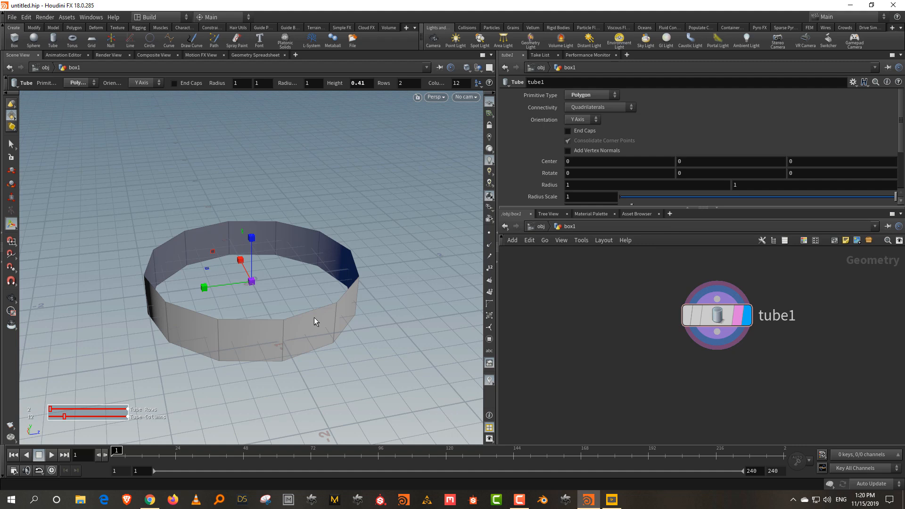
Activate the viewport Select tool and pick individual faces along the tube's front wall
key("s")
left_click(302, 331)
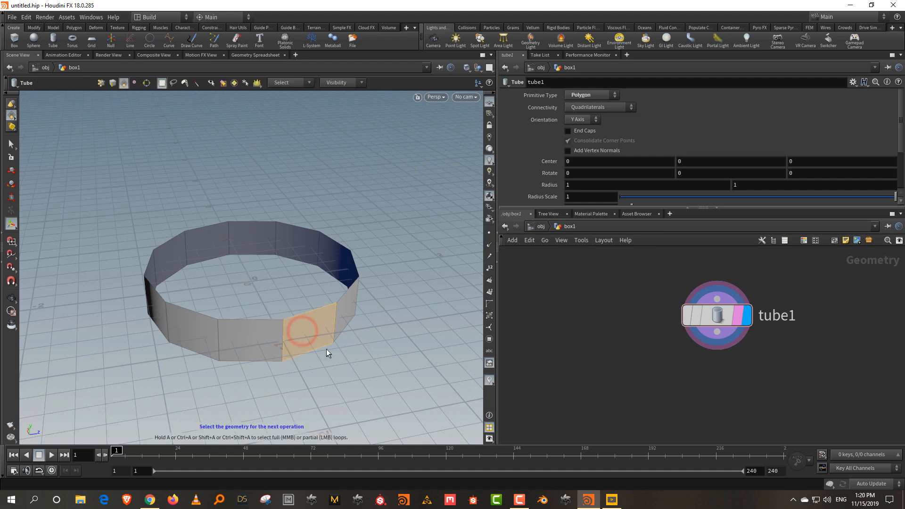
left_click(193, 327)
left_click(347, 307)
left_click(306, 325)
Try point selection and edge selection on the front of the tube's upper rim
key("1")
left_click(263, 302)
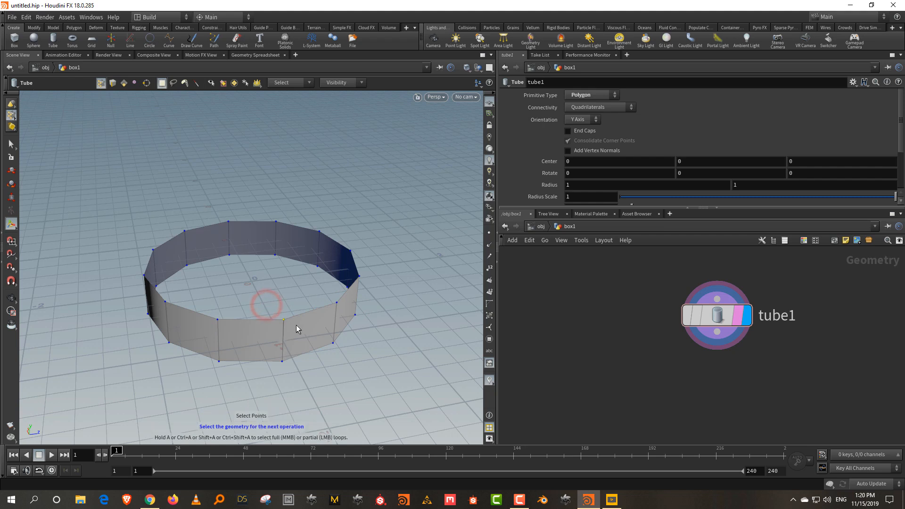
key("3")
left_click(304, 313)
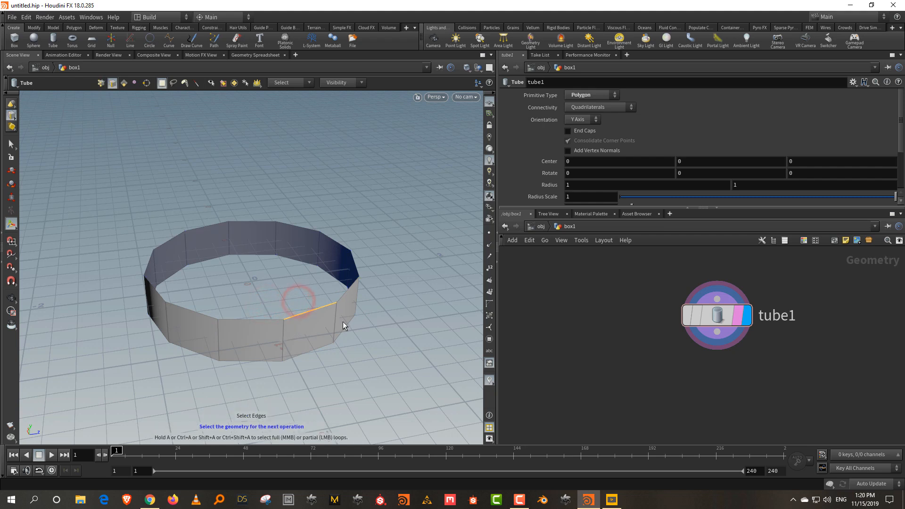
Switch the selection mode to primitives and pick faces on the tube's front wall
key("4")
left_click(315, 324)
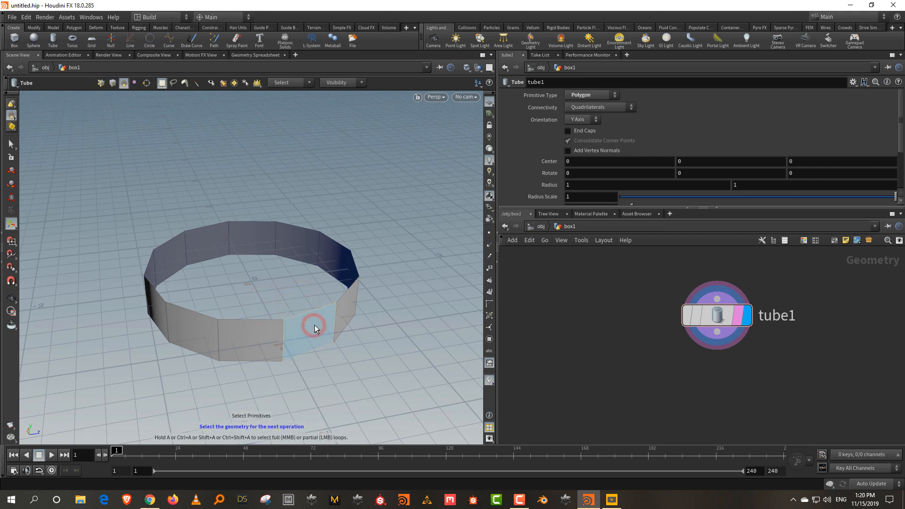
left_click(238, 344)
left_click(201, 337)
left_click(236, 335)
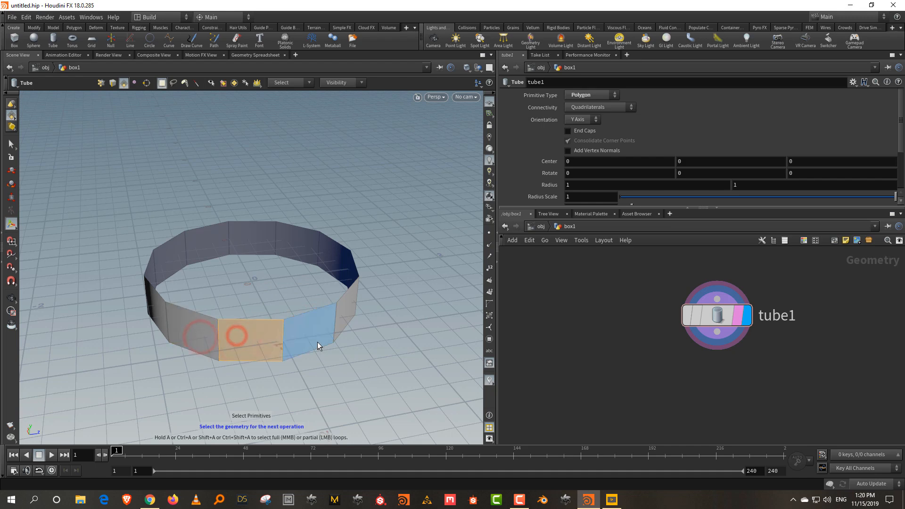
Add every second side face around the tube to the selection
left_click(307, 333)
left_click_drag(397, 330, 280, 335, "alt")
left_click(272, 307, "shift")
left_click_drag(355, 311, 255, 295, "alt")
middle_click_drag(304, 291, 267, 310, "alt")
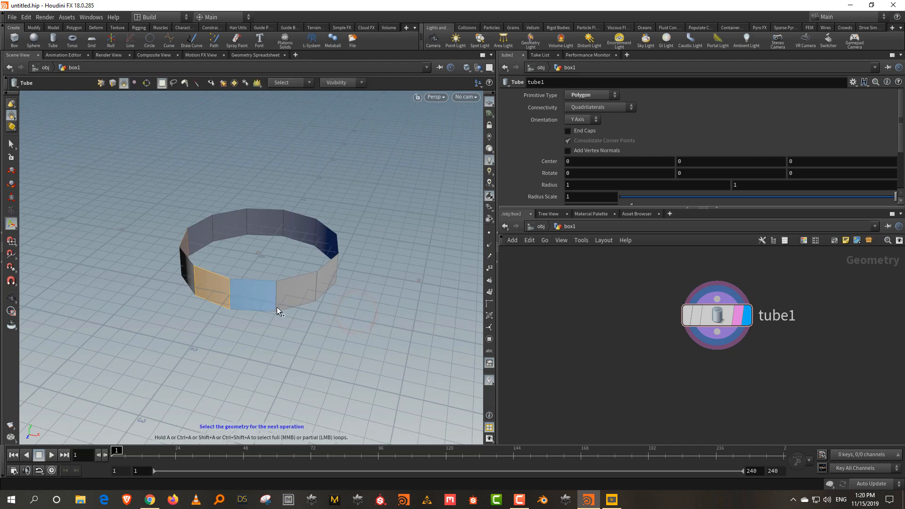
left_click_drag(378, 311, 321, 329, "alt")
middle_click_drag(276, 325, 176, 354, "alt")
right_click_drag(213, 324, 313, 229, "alt")
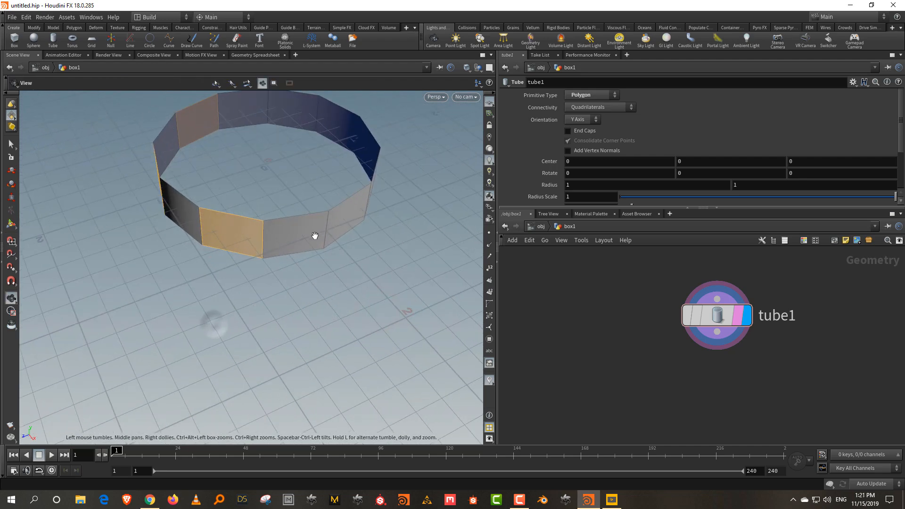
middle_click_drag(350, 214, 310, 259, "alt")
left_click(310, 259, "shift")
left_click_drag(424, 299, 390, 278, "alt")
middle_click_drag(389, 279, 193, 339, "alt")
left_click(363, 243, "shift")
left_click_drag(421, 286, 391, 272, "alt")
middle_click_drag(391, 272, 97, 302, "alt")
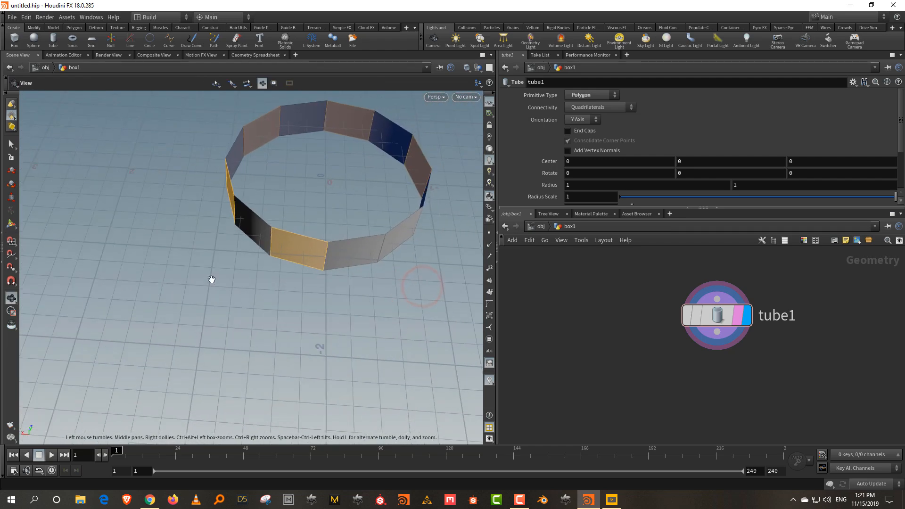
left_click(402, 228, "shift")
left_click_drag(400, 226, 366, 228, "alt")
middle_click_drag(365, 228, 250, 243, "alt")
left_click_drag(250, 242, 246, 271, "alt")
middle_click_drag(257, 222, 250, 245, "alt")
Apply PolyExtrude to the selected tube faces and pull them outward by a distance of about 0.4
key("Tab")
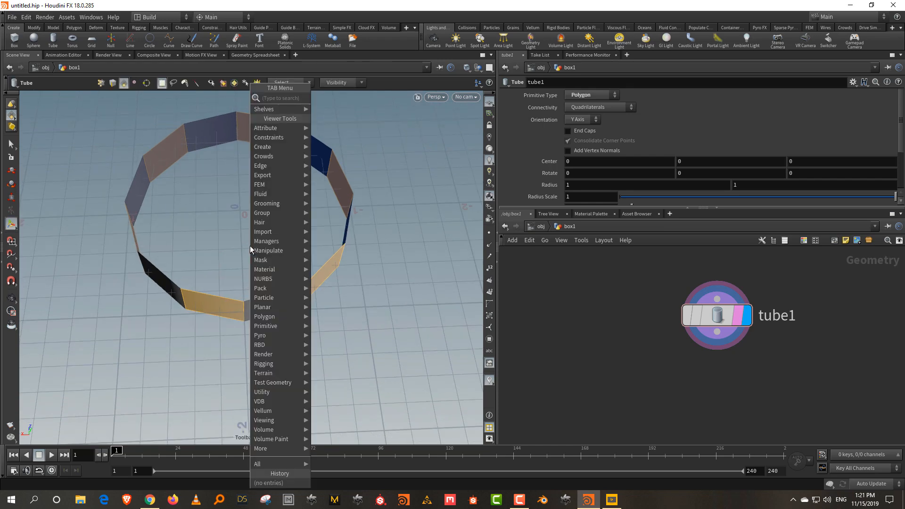
type("polyex")
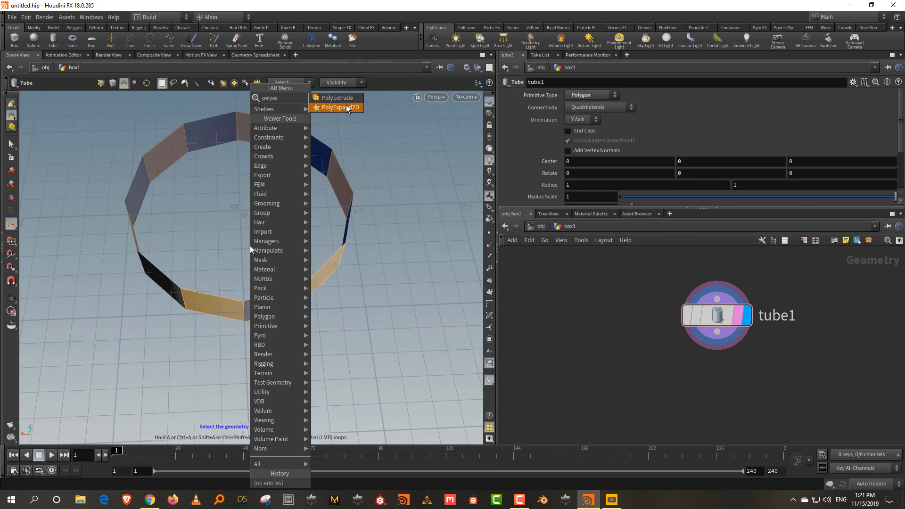
left_click(344, 98)
middle_click_drag(790, 295, 774, 362)
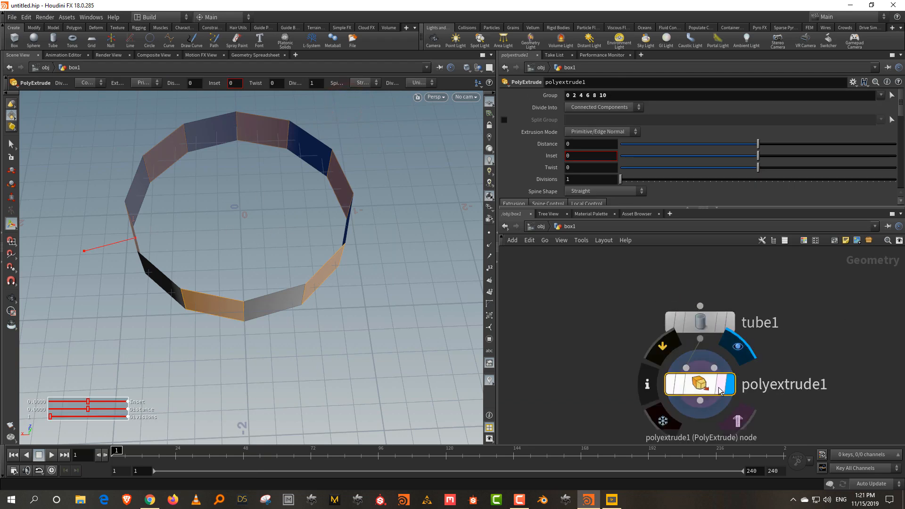
left_click_drag(114, 247, 71, 257)
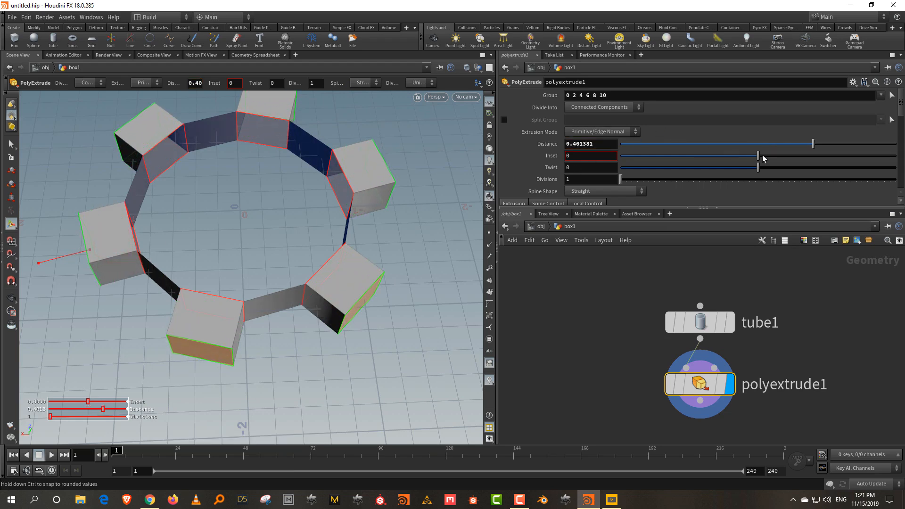
Taper the extruded teeth with an inset of 0.099 and view them from around the ring
left_click_drag(762, 156, 771, 157)
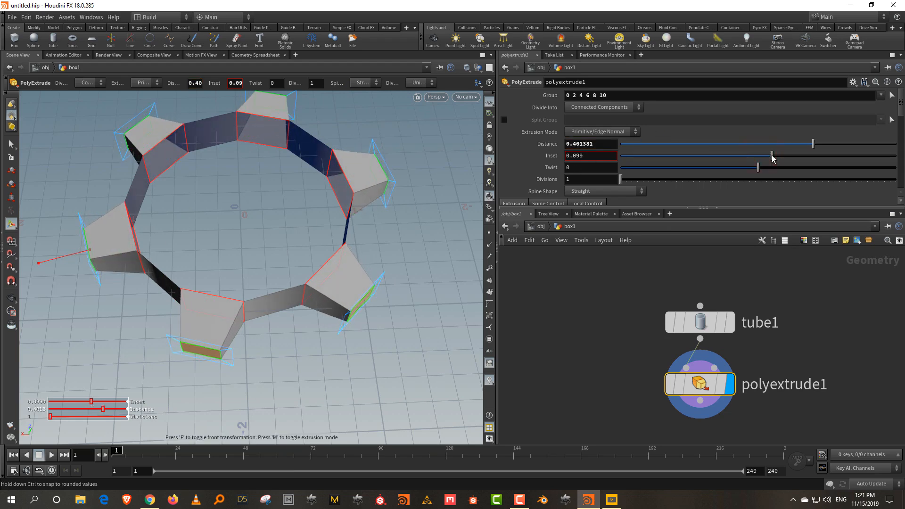
key("Escape")
mouse_move(261, 212)
left_mouse_down()
mouse_move(239, 222)
mouse_move(268, 205)
left_mouse_up()
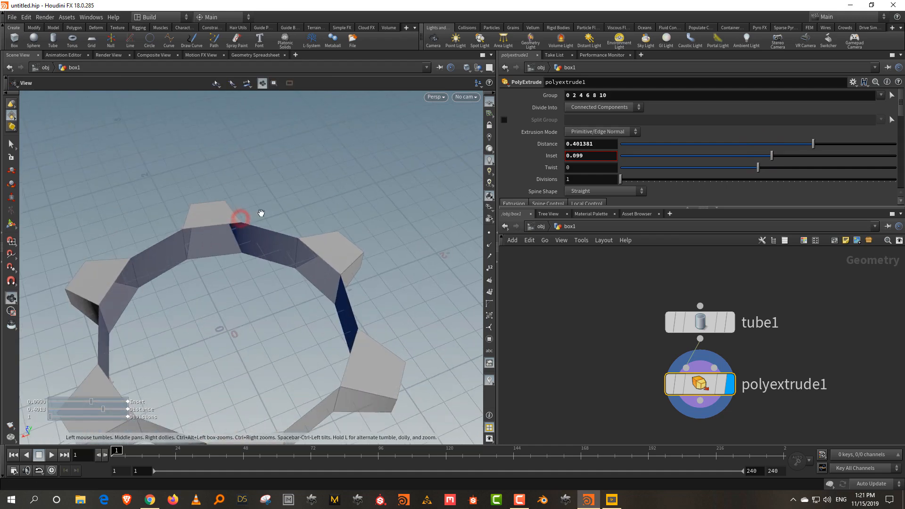
scroll(238, 313, "up", 3)
left_click_drag(241, 285, 249, 246)
key("Return")
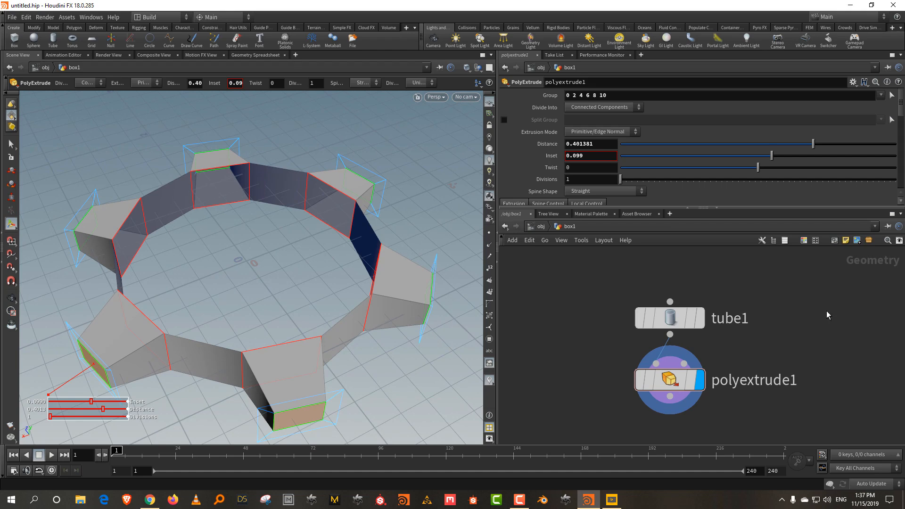
Select tube1 and try its columns at 27 and 22 to test how the extruded teeth respond
left_click_drag(785, 260, 619, 340)
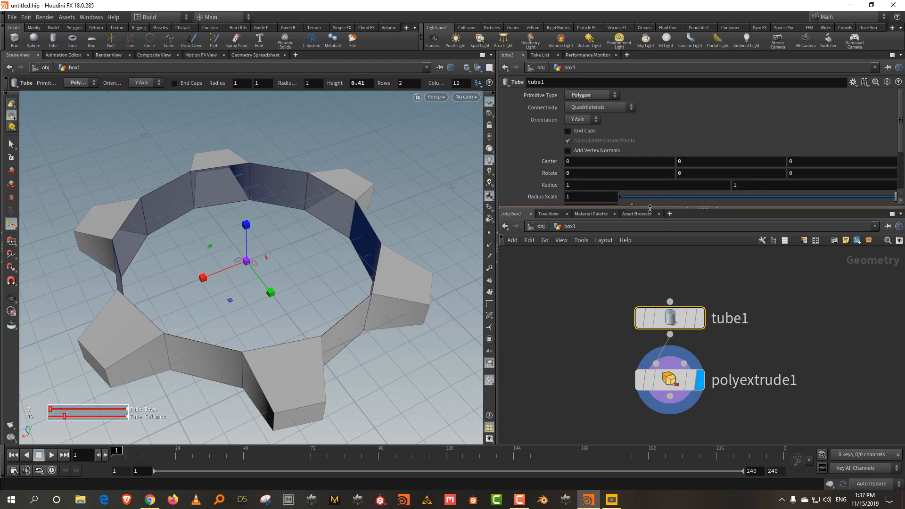
left_click_drag(649, 209, 650, 232)
mouse_move(584, 310)
left_mouse_down()
mouse_move(771, 367)
mouse_move(773, 358)
left_mouse_up()
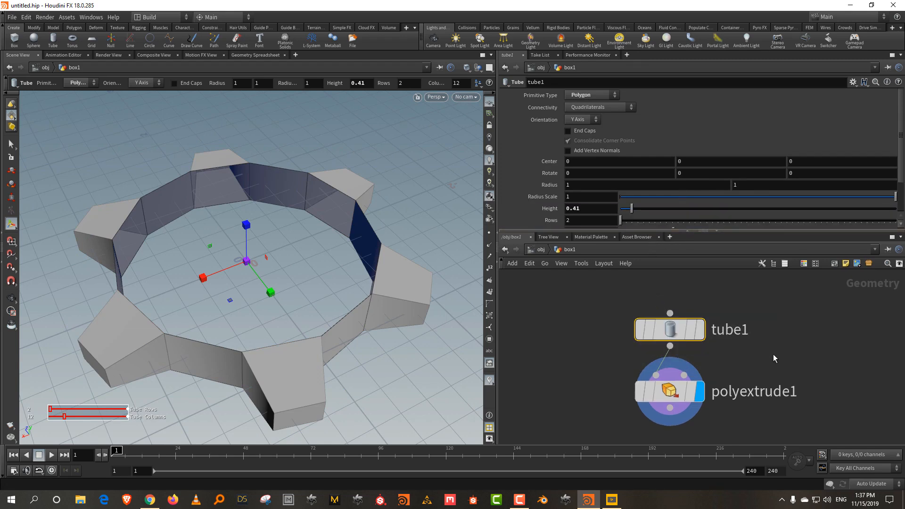
left_click_drag(616, 231, 617, 271)
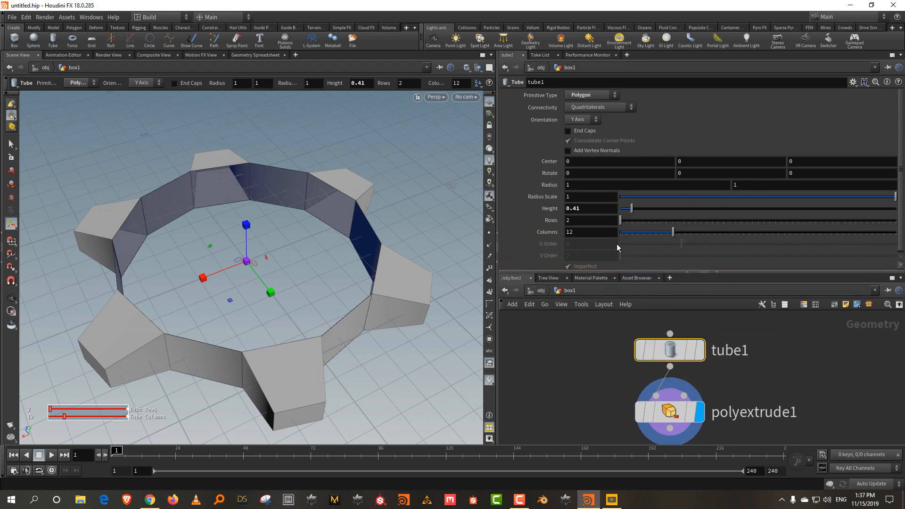
key("Escape")
left_click_drag(280, 277, 246, 296)
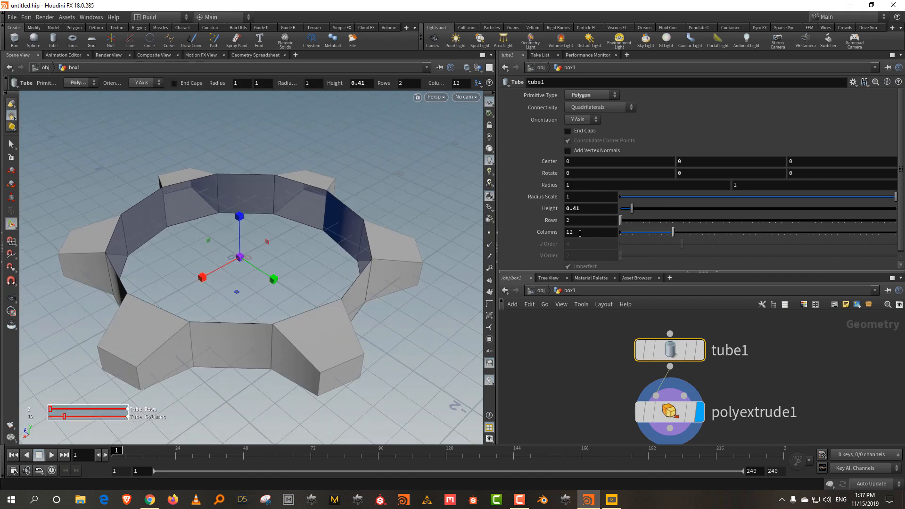
left_click_drag(679, 233, 760, 233)
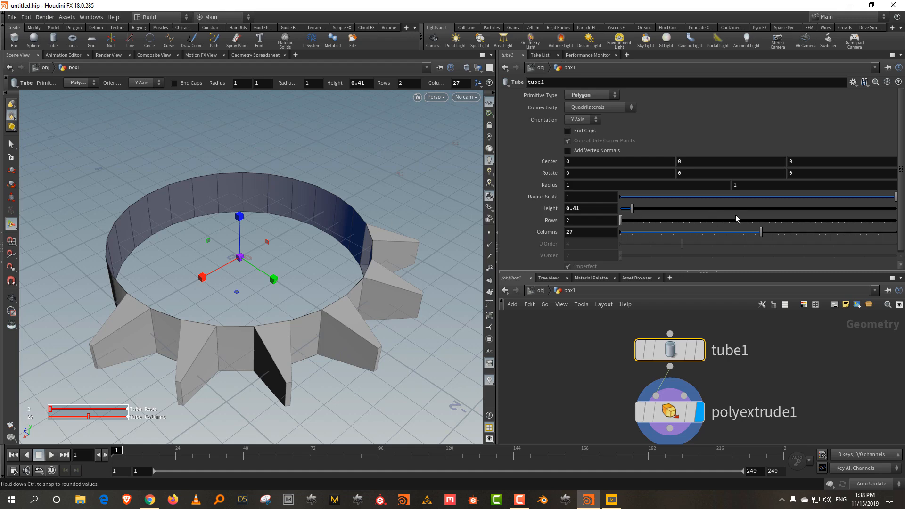
left_click_drag(758, 231, 732, 233)
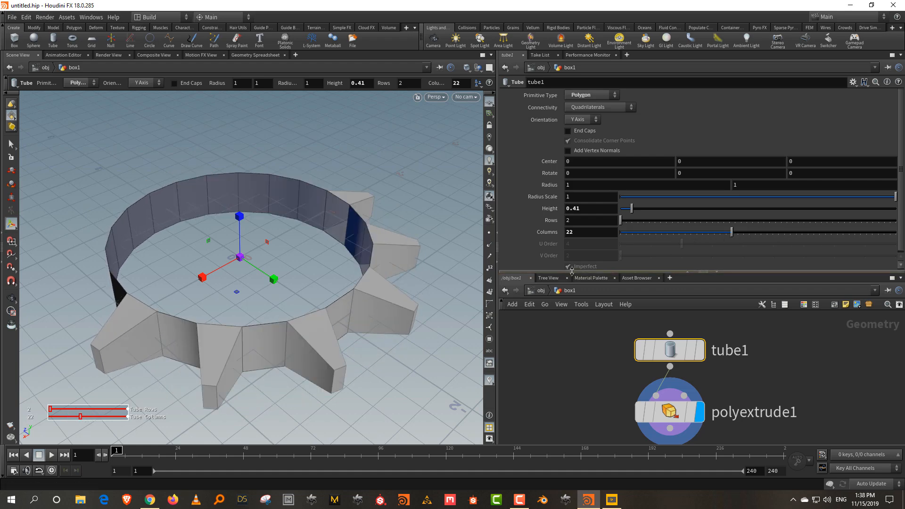
left_click_drag(571, 272, 572, 234)
left_click(568, 309)
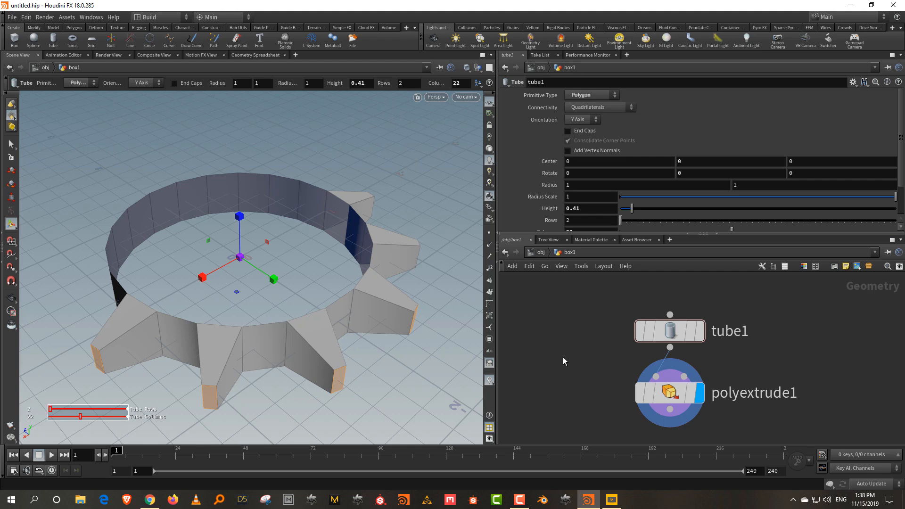
left_click_drag(607, 233, 606, 208)
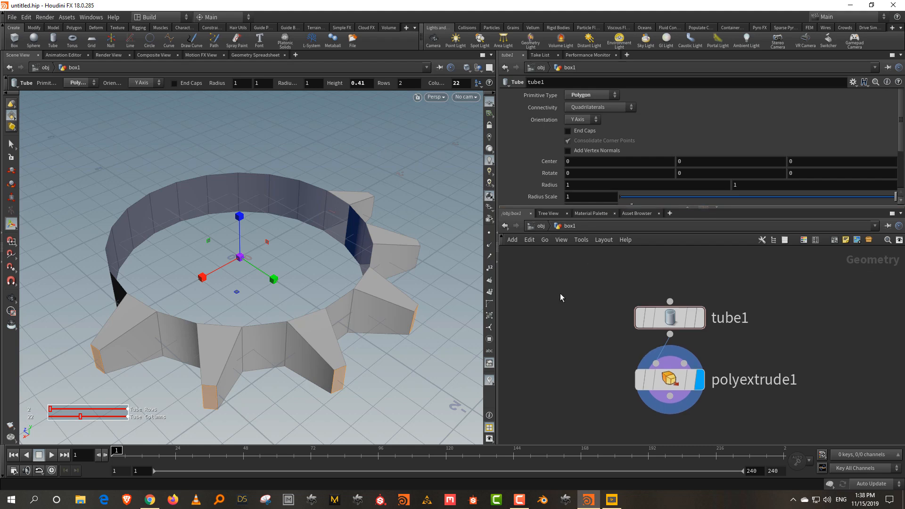
Display the tube1 node and set its columns to 12
mouse_move(694, 324)
left_click(700, 318)
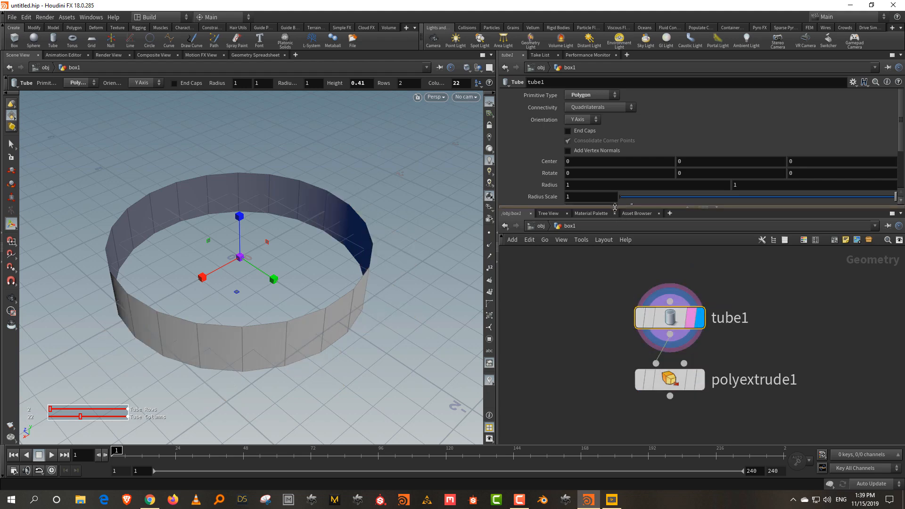
left_click_drag(615, 208, 615, 282)
double_click(590, 232)
type("12")
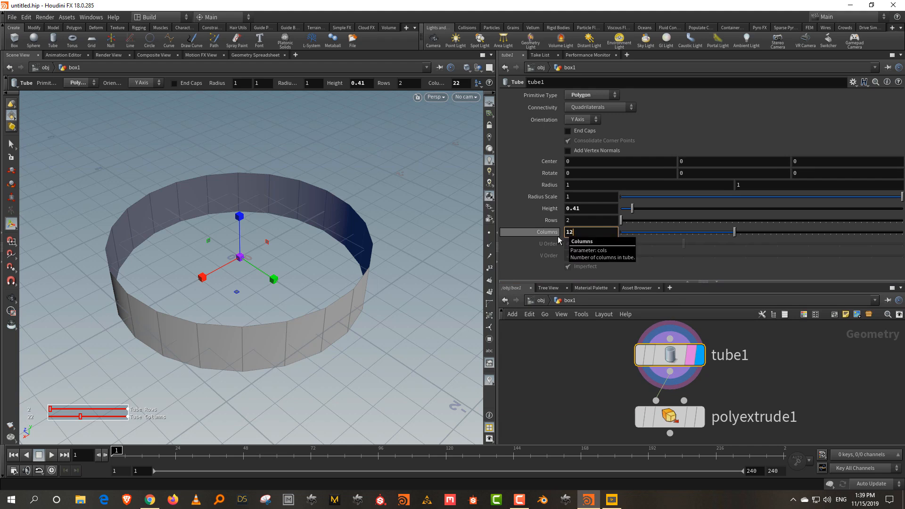
key("Return")
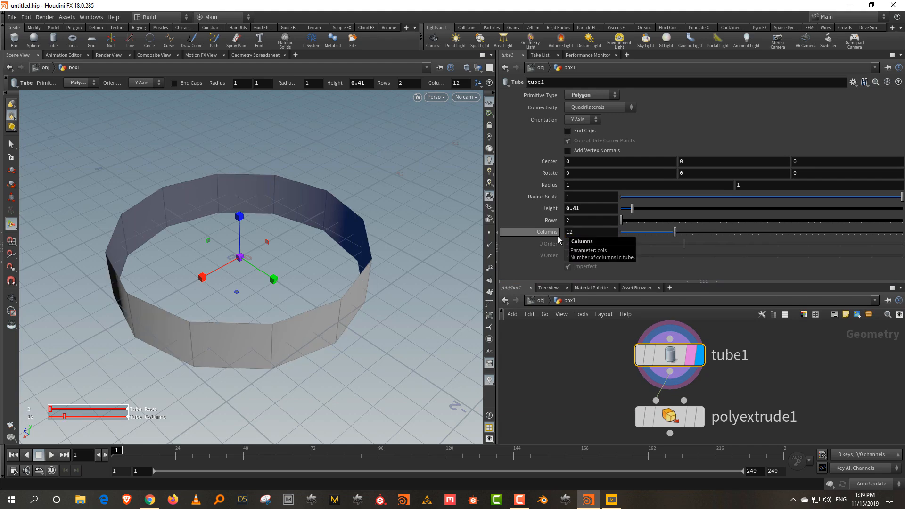
Show primitive numbers on the tube, switch the viewport to wireframe shading and hide the reference grid
left_click(489, 293)
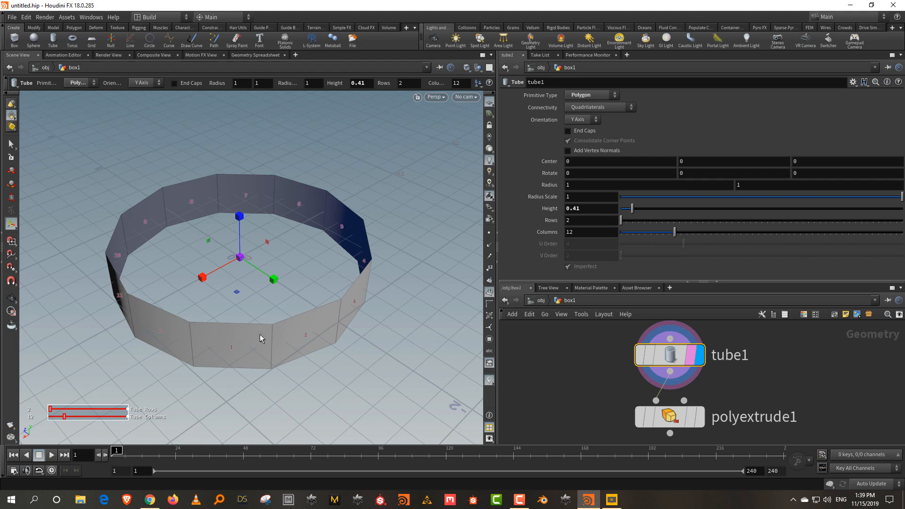
key("w")
left_click(488, 104)
right_click_drag(264, 224, 277, 202, "alt")
middle_click_drag(280, 231, 279, 204, "alt")
left_click_drag(246, 287, 245, 267, "alt")
middle_click_drag(244, 306, 257, 251, "alt")
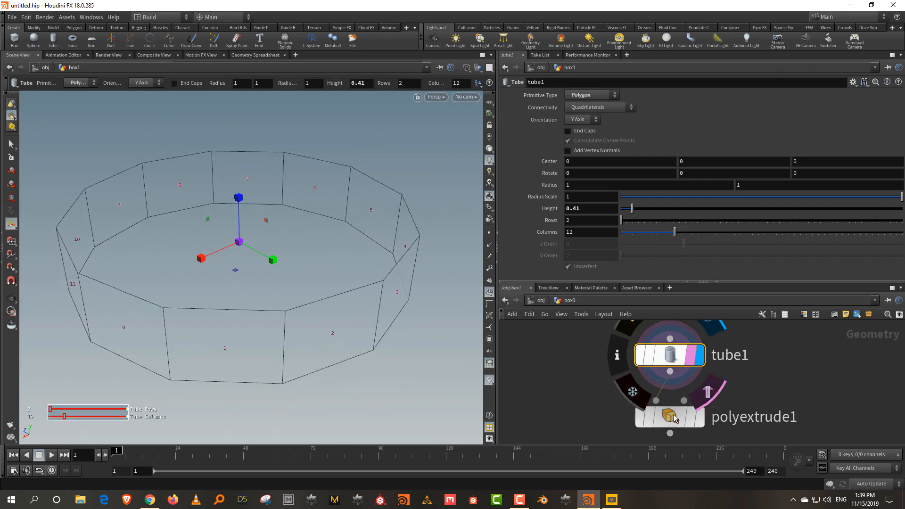
Show polyextrude1 as a template so its wireframe overlays the numbered tube
middle_click_drag(787, 381, 773, 337)
scroll(772, 336, "down", 1)
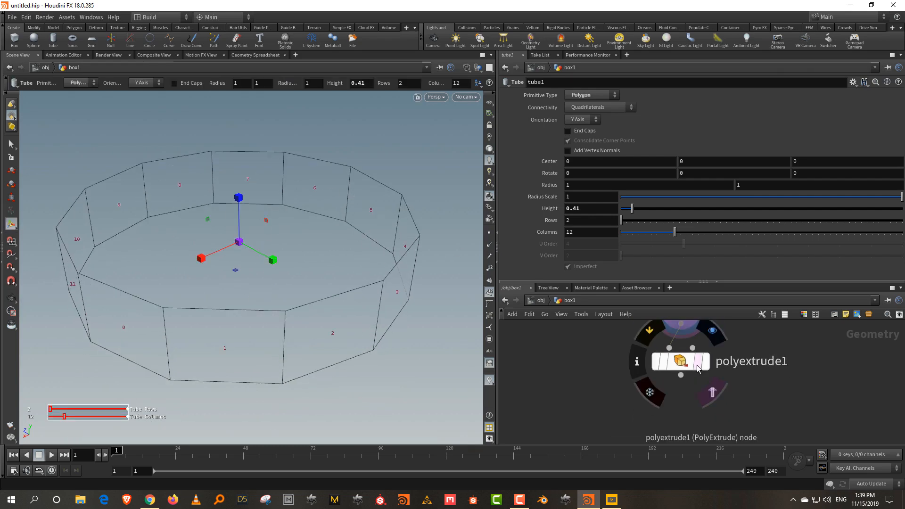
left_click(709, 392)
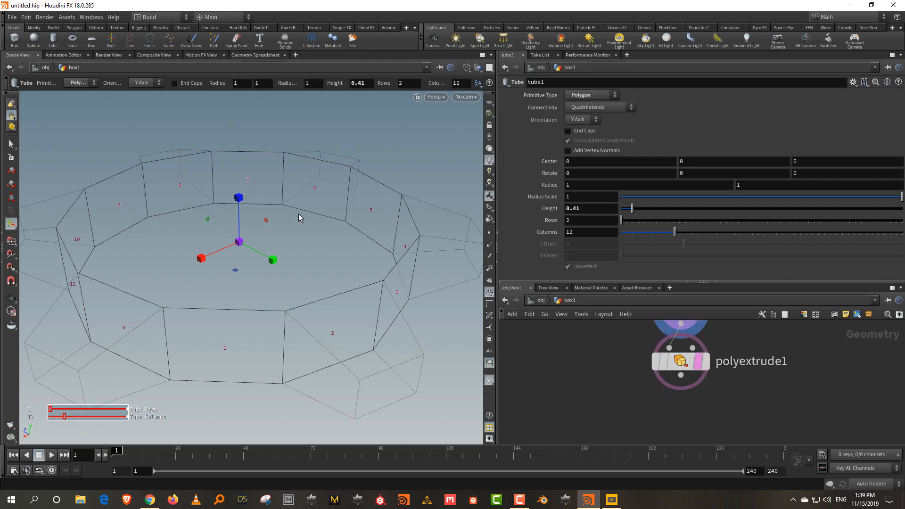
key("Escape")
left_click_drag(303, 200, 295, 317)
key("Return")
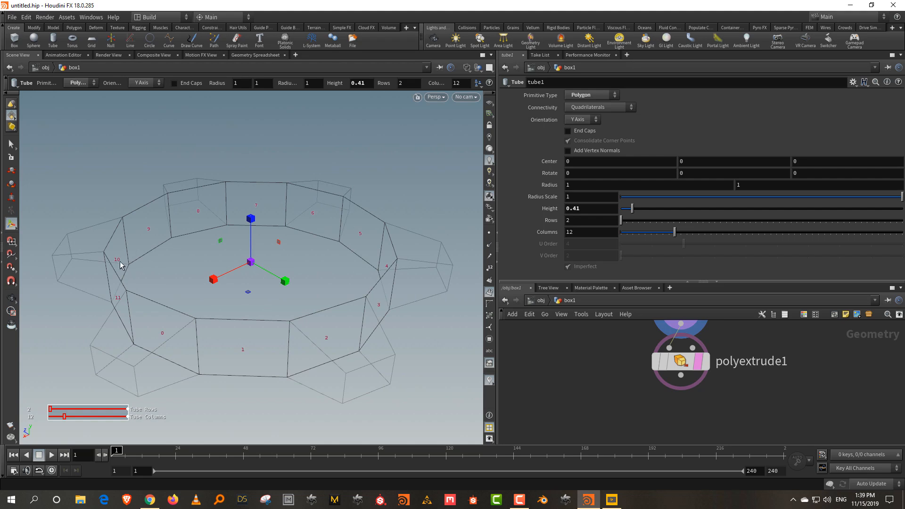
Display and select the polyextrude1 node, and set its inset to 0.038
left_click_drag(613, 282, 603, 223)
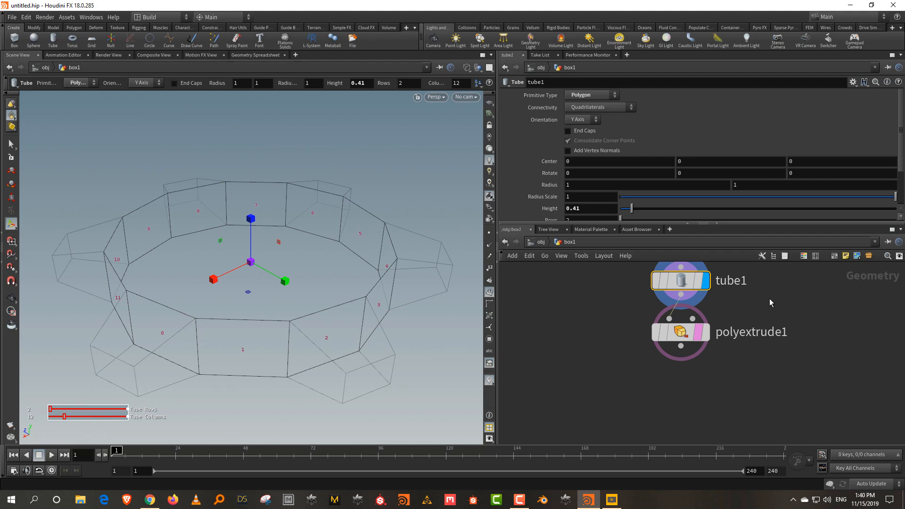
middle_click_drag(769, 299, 762, 338)
left_click_drag(676, 322, 676, 300)
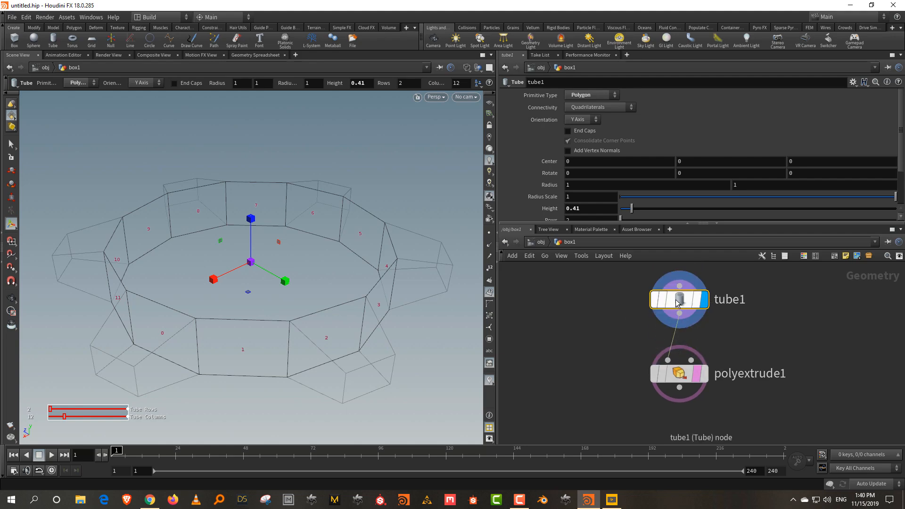
left_click(703, 375)
left_click(683, 376)
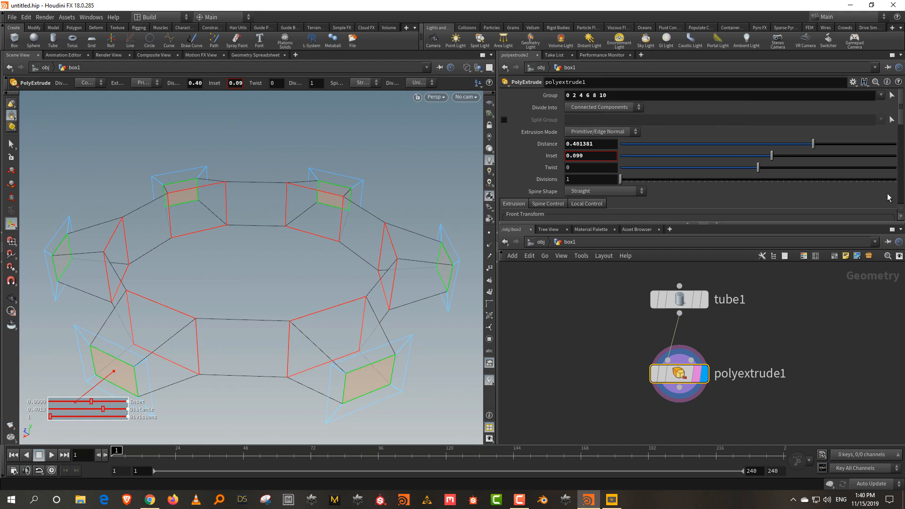
left_click_drag(773, 156, 763, 156)
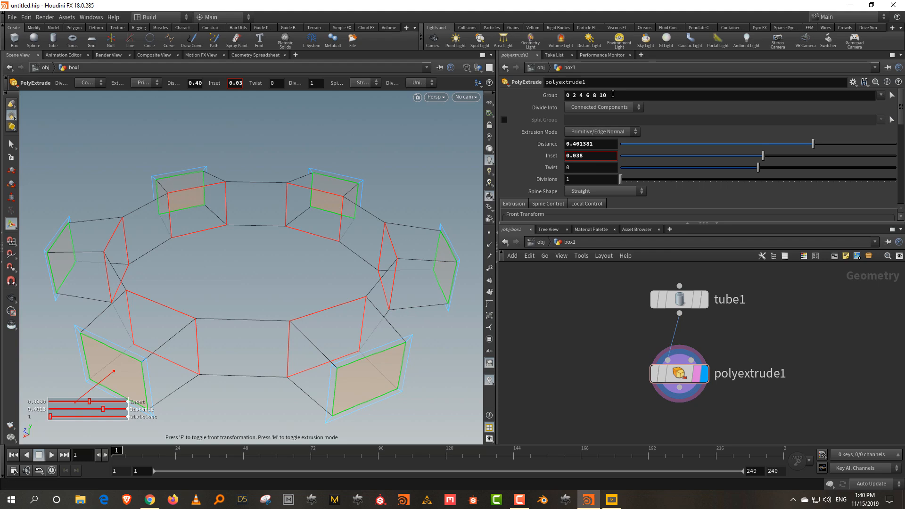
Limit the extrusion group to primitive 0, and clear the group so all faces are extruded
left_click_drag(571, 95, 671, 98)
key("BackSpace")
key("Return")
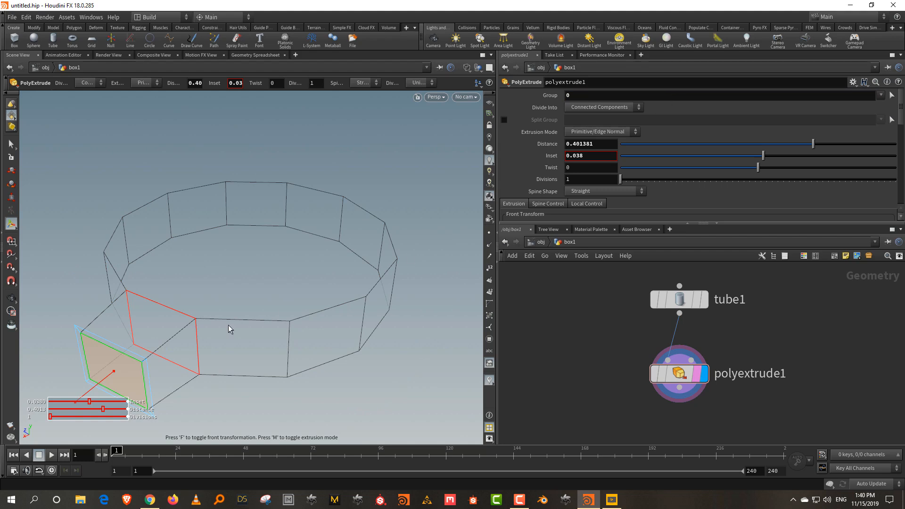
left_click(566, 96)
key("BackSpace")
key("Return")
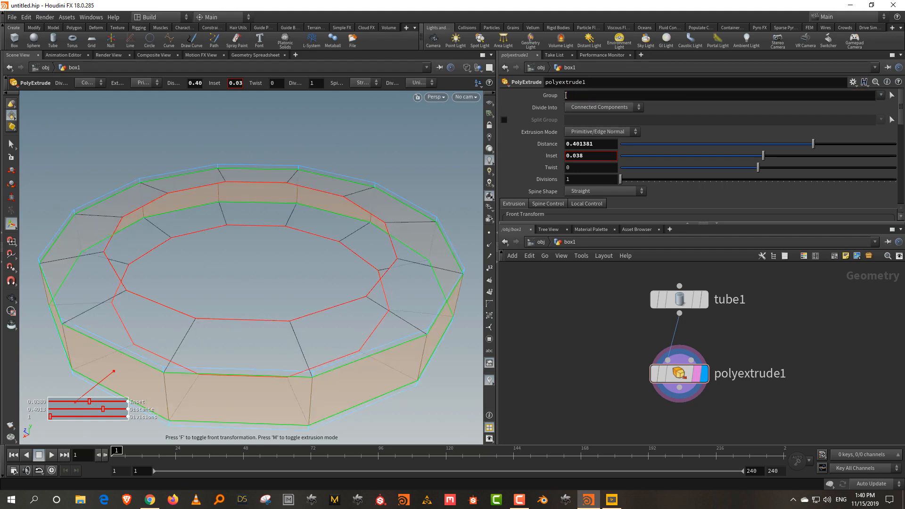
Set the PolyExtrude group to the primitive range 1-5
left_click(580, 96)
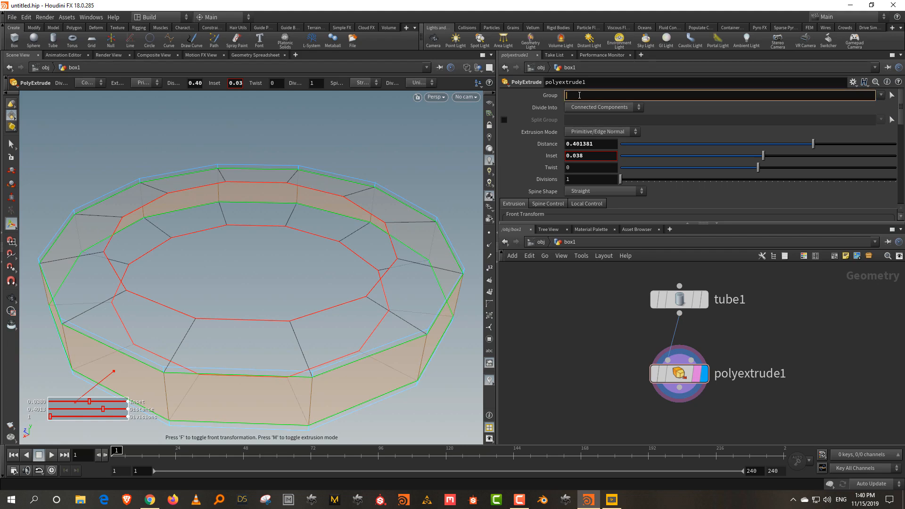
type("1-5")
key("Return")
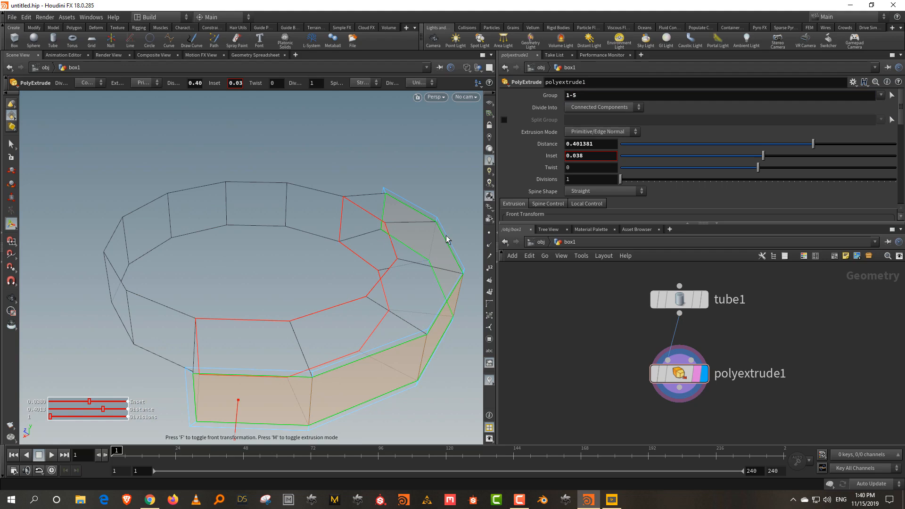
left_click_drag(273, 245, 255, 272, "alt")
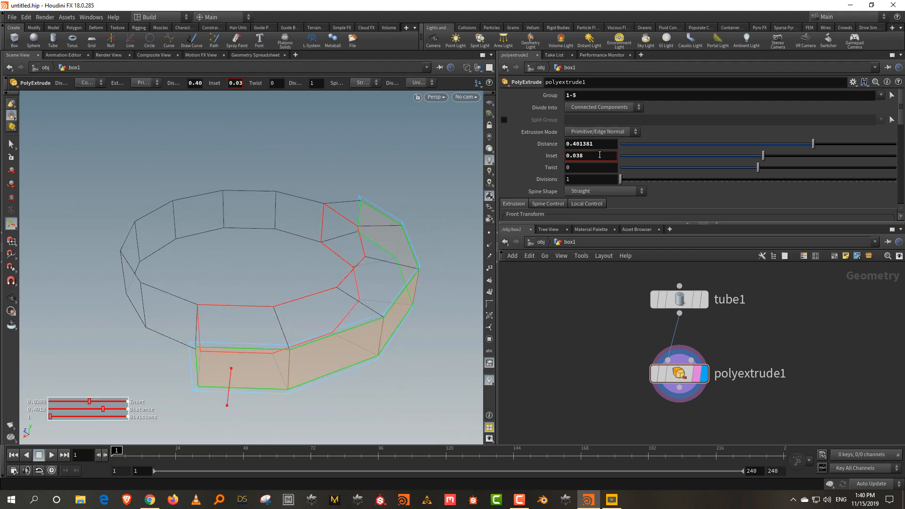
Divide the extrusion into Individual Elements, and set tube1's columns to 40
left_click(602, 109)
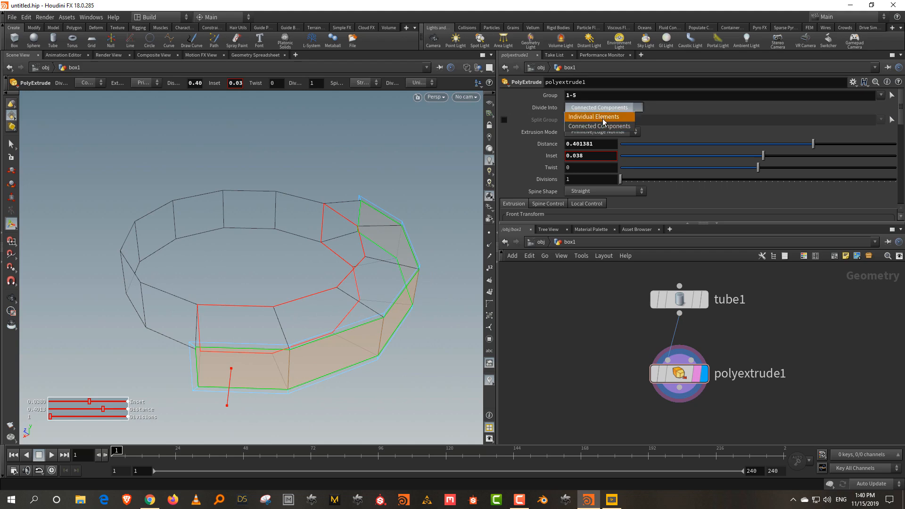
left_click(593, 116)
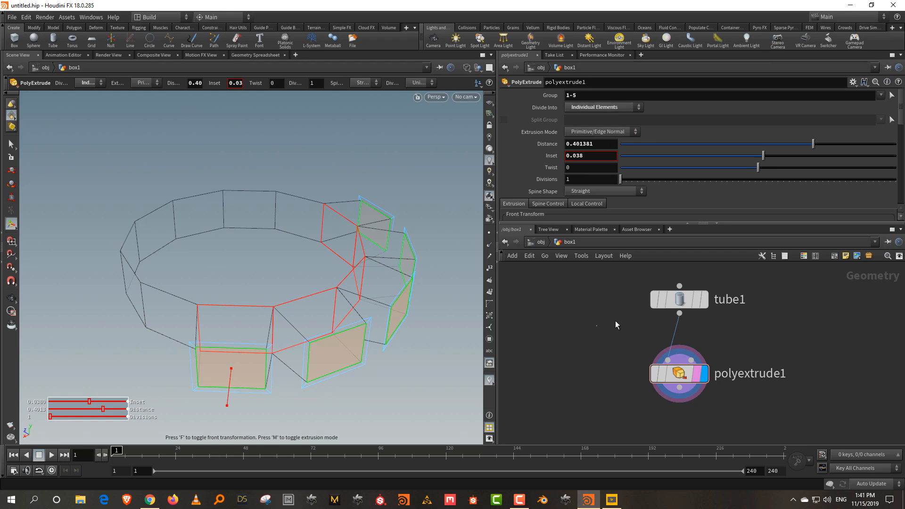
left_click(679, 299)
left_click_drag(585, 221, 565, 232)
type("40")
key("Return")
left_click_drag(867, 454, 866, 454)
left_click_drag(580, 96, 530, 98)
type("0")
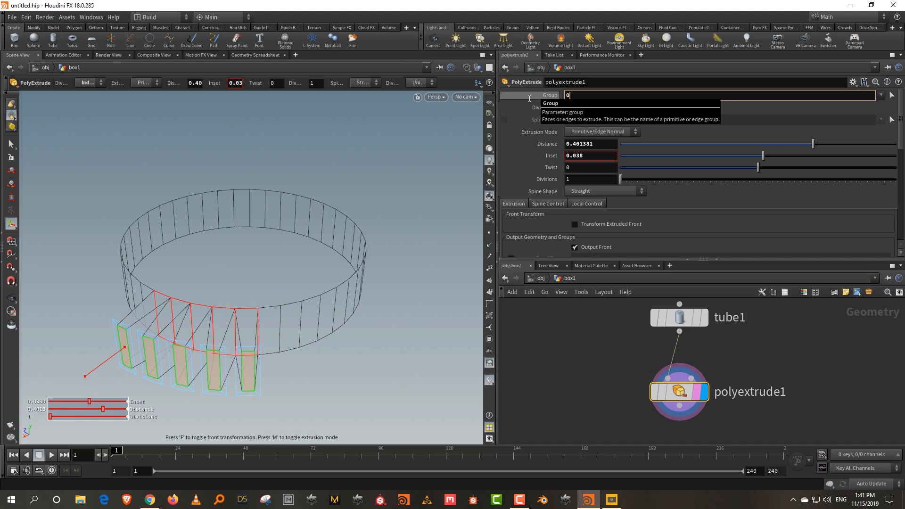
type(" 2 4 6 8")
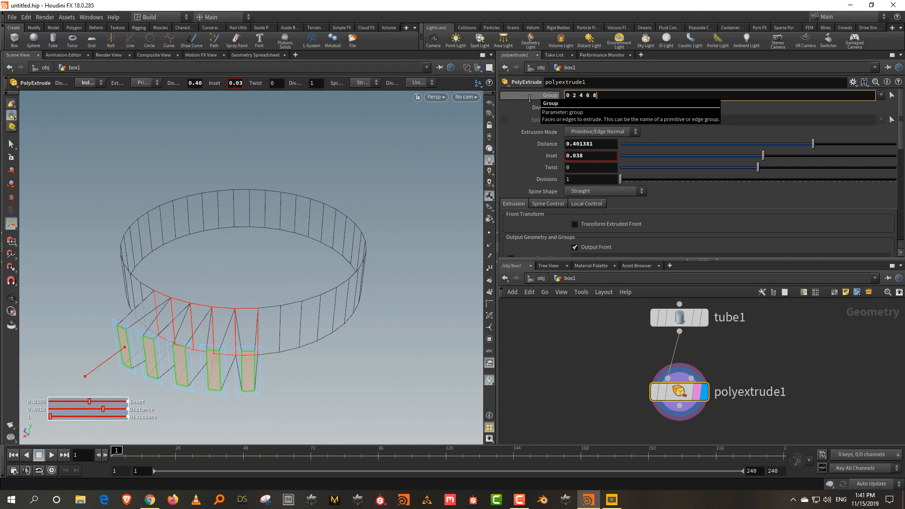
type(" 10 12 14")
key("Return")
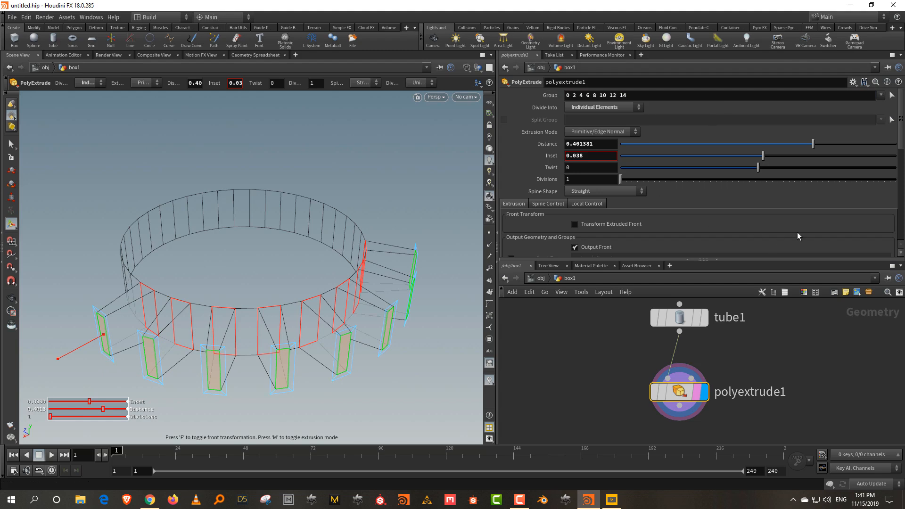
left_click_drag(813, 143, 795, 149)
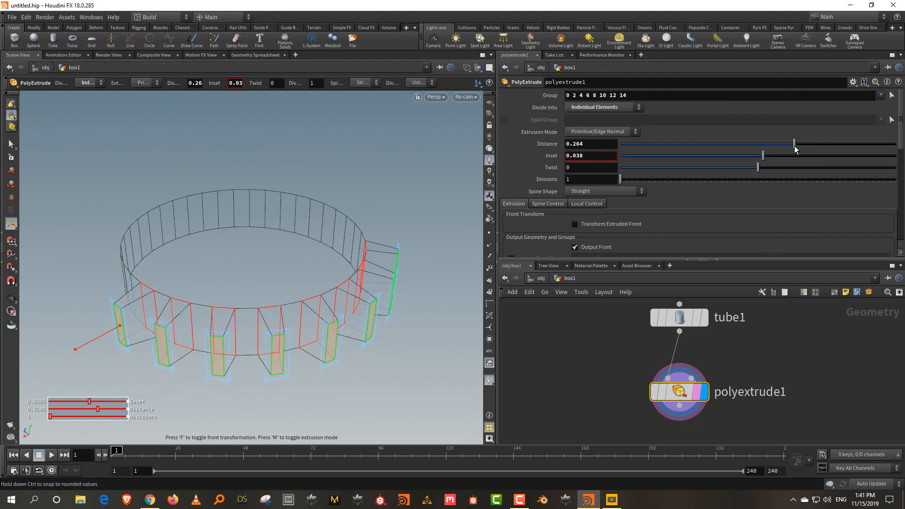
Limit the PolyExtrude group to primitive 0 only
left_click_drag(636, 259, 636, 228)
left_click_drag(627, 95, 553, 96)
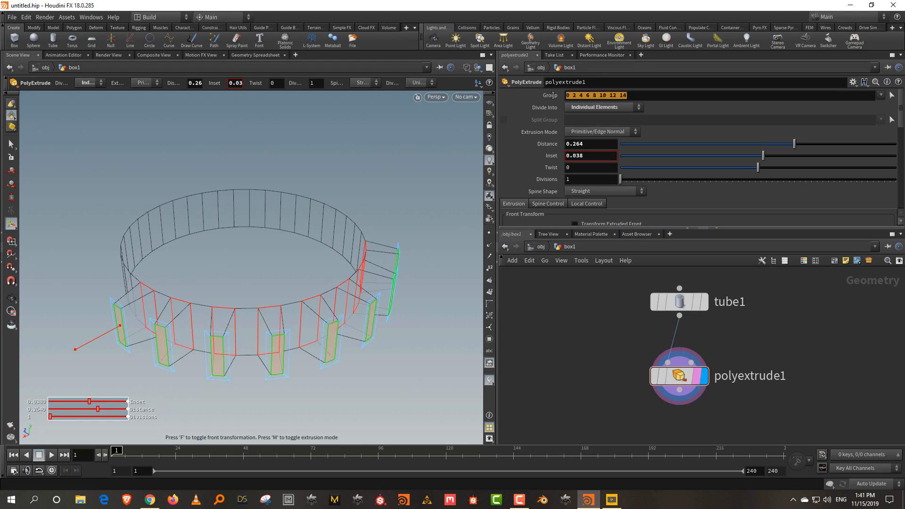
type("0")
key("Return")
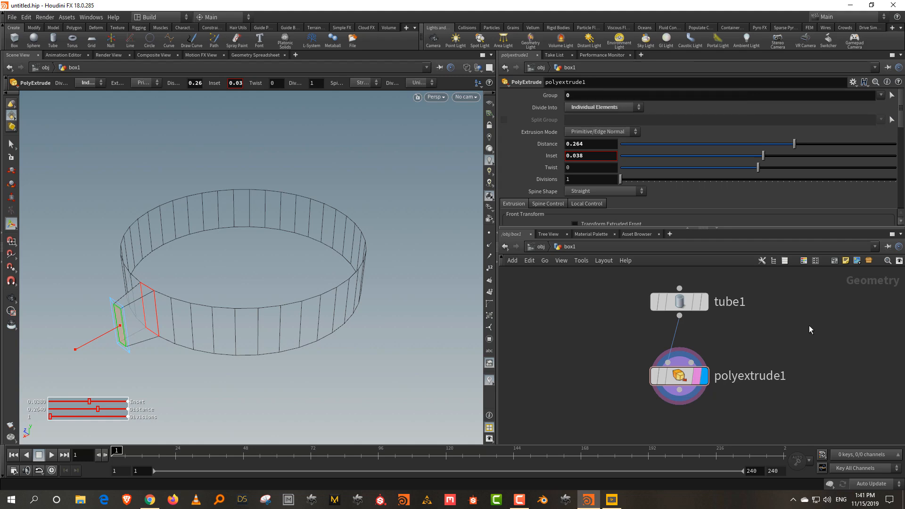
Add a Group node and insert it into the connection between tube1 and polyextrude1
middle_click_drag(814, 329, 779, 328)
left_click_drag(766, 230, 766, 172)
left_click_drag(645, 393, 645, 415)
left_click_drag(695, 306, 697, 323)
key("Tab")
type("group")
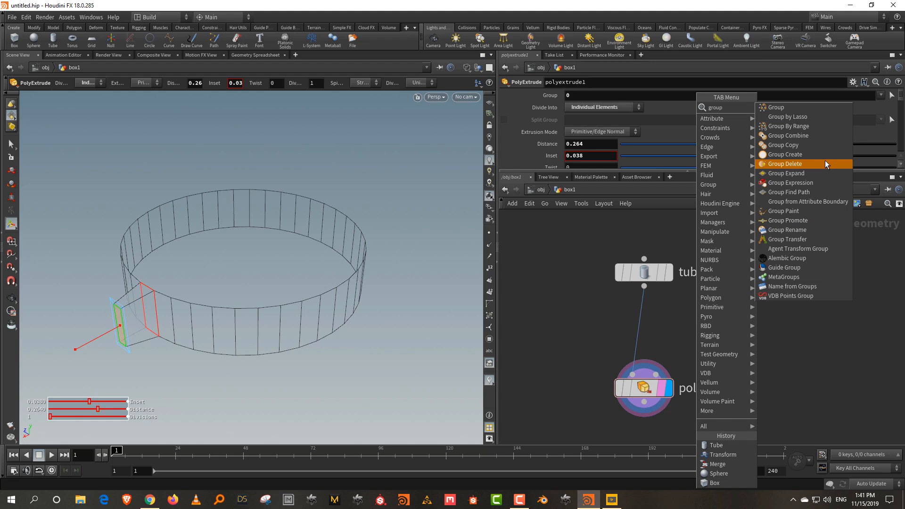
left_click(822, 108)
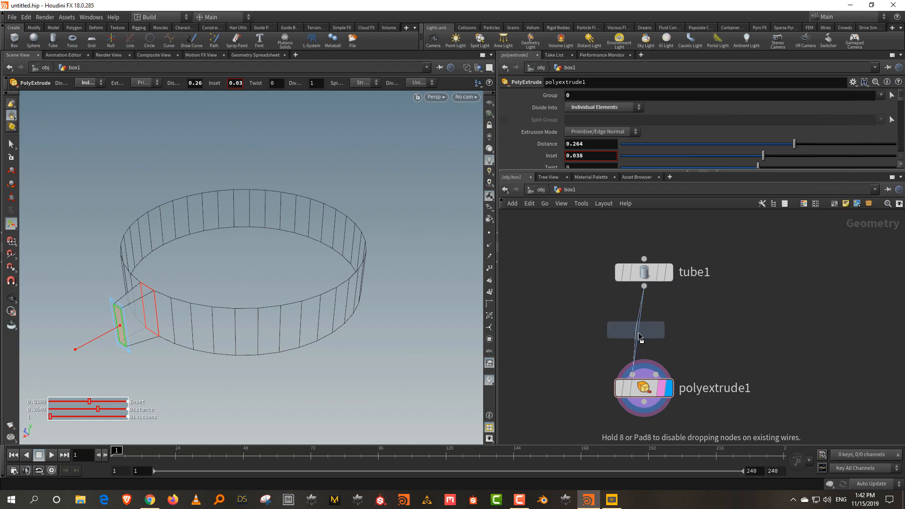
left_click(721, 330)
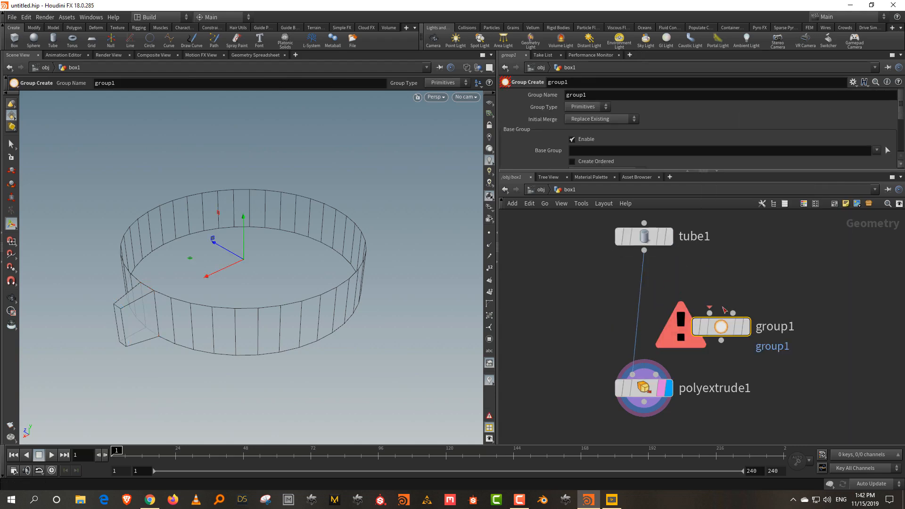
left_click_drag(722, 330, 692, 321)
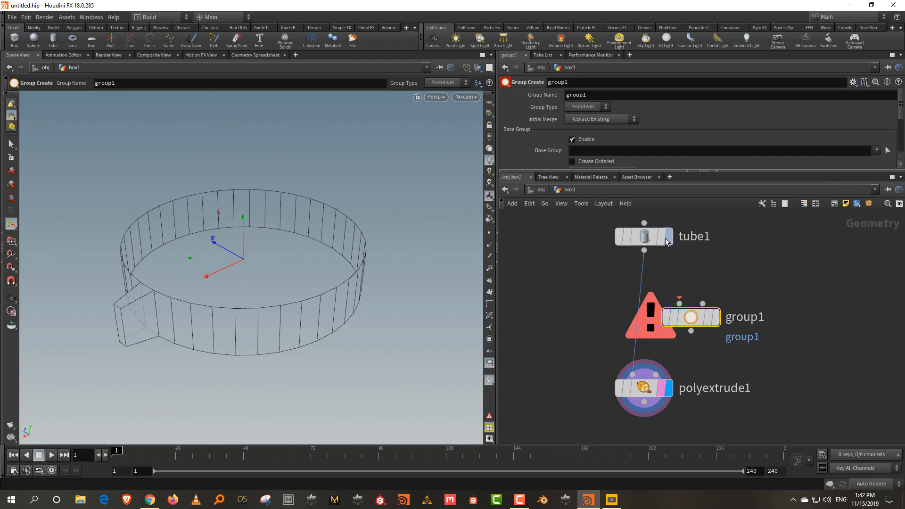
mouse_move(673, 320)
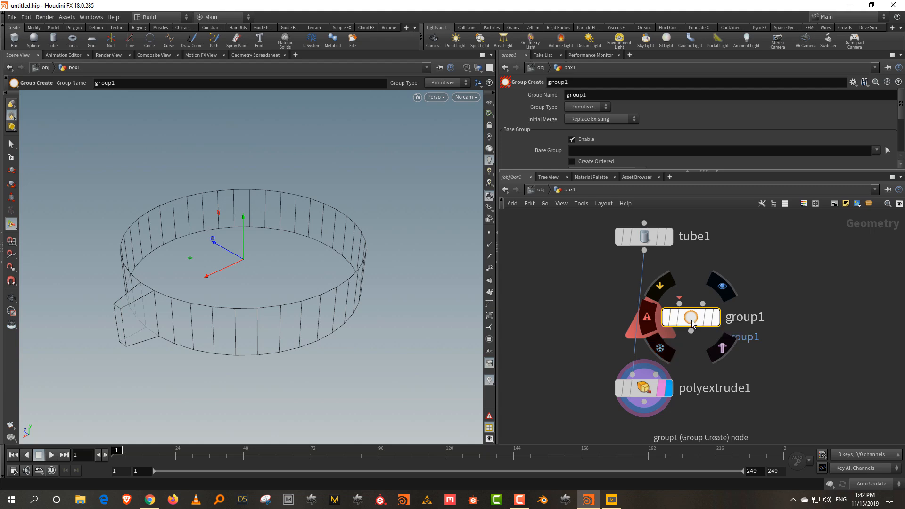
left_click_drag(691, 320, 649, 322)
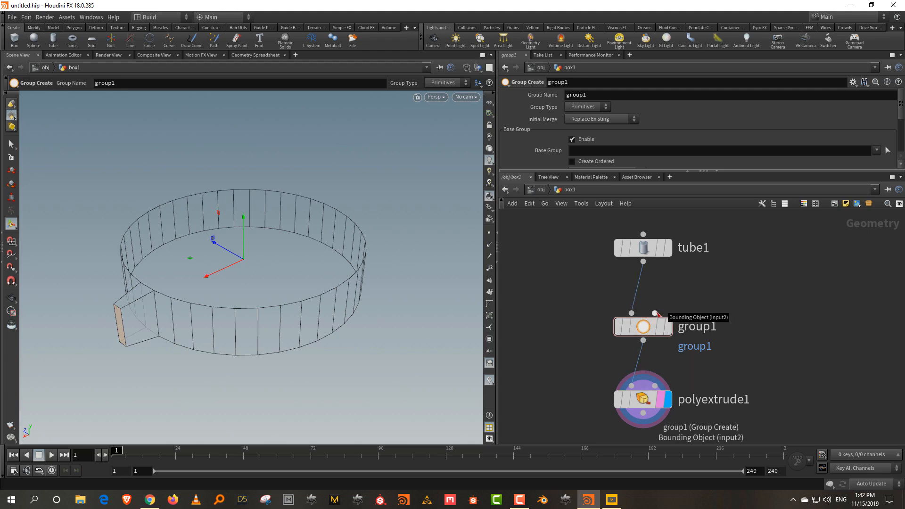
Pull group1 out of the node chain, and reinsert it between tube1 and polyextrude1
left_click_drag(650, 328, 775, 323)
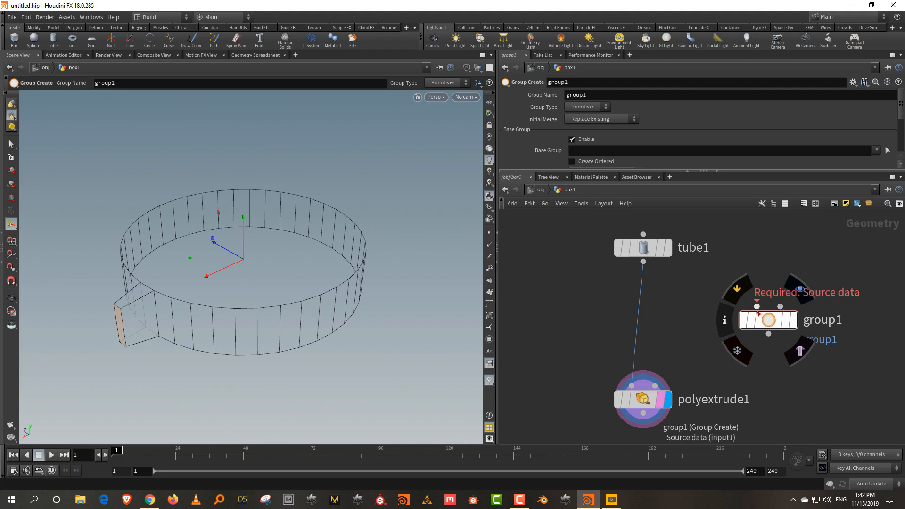
left_click_drag(768, 324, 744, 326)
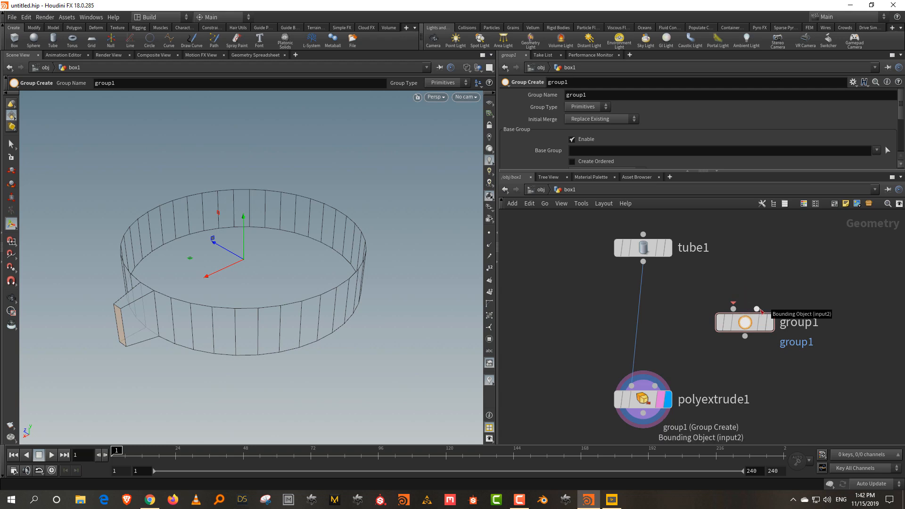
left_click_drag(754, 323, 644, 328)
left_click_drag(768, 300, 609, 342)
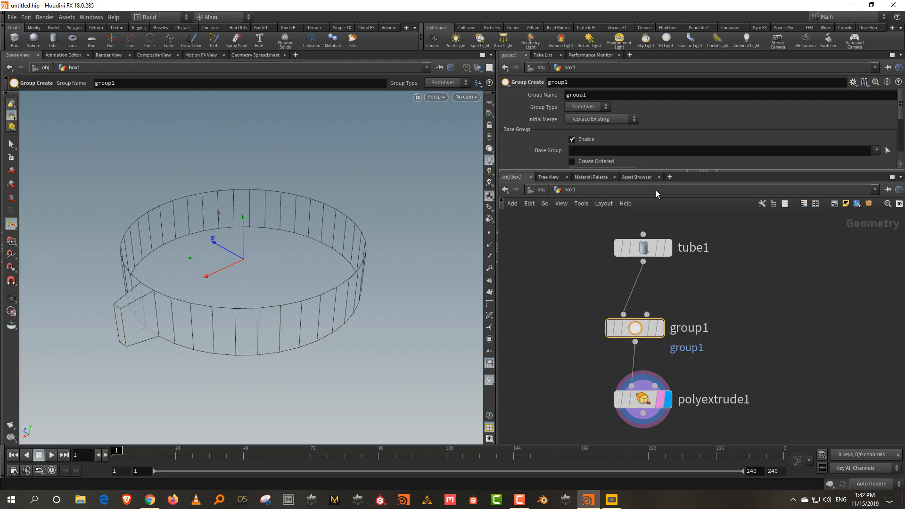
Display group1 with its full parameters, and delete the node from the network
left_click_drag(658, 172, 658, 268)
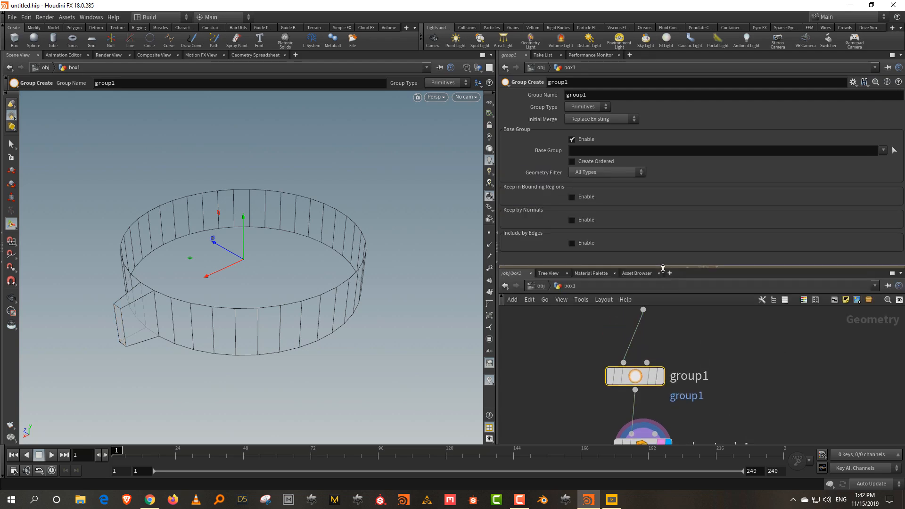
left_click(660, 376)
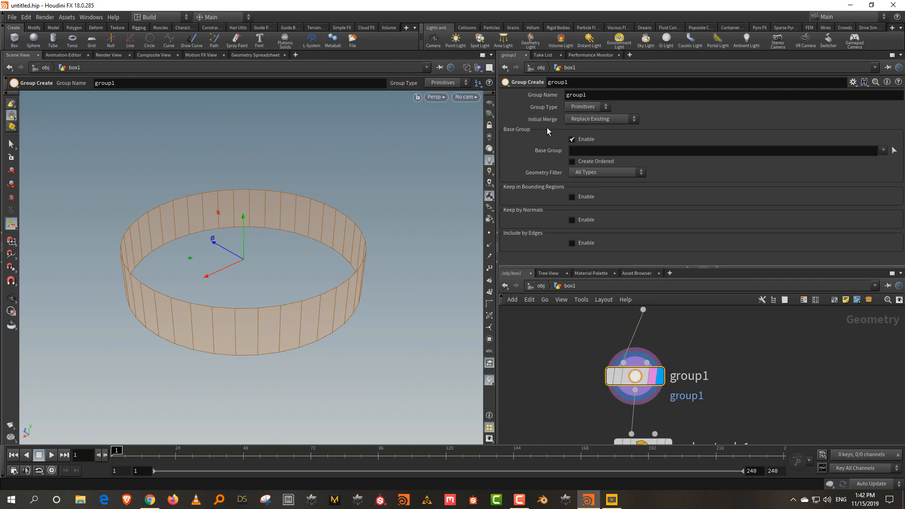
left_click(583, 150)
key("Delete")
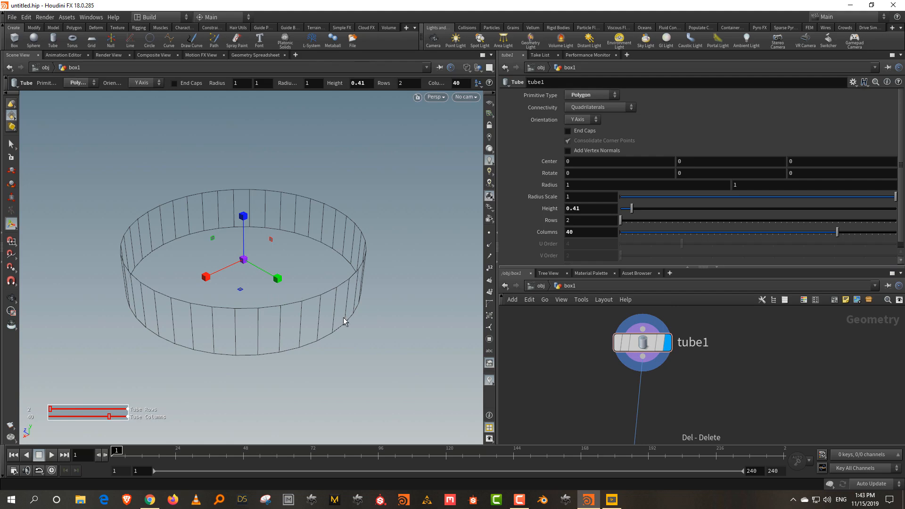
Select the front faces 5-11 of tube1 in the viewport and create a primitive group from them
key("s")
left_click_drag(353, 349, 238, 325)
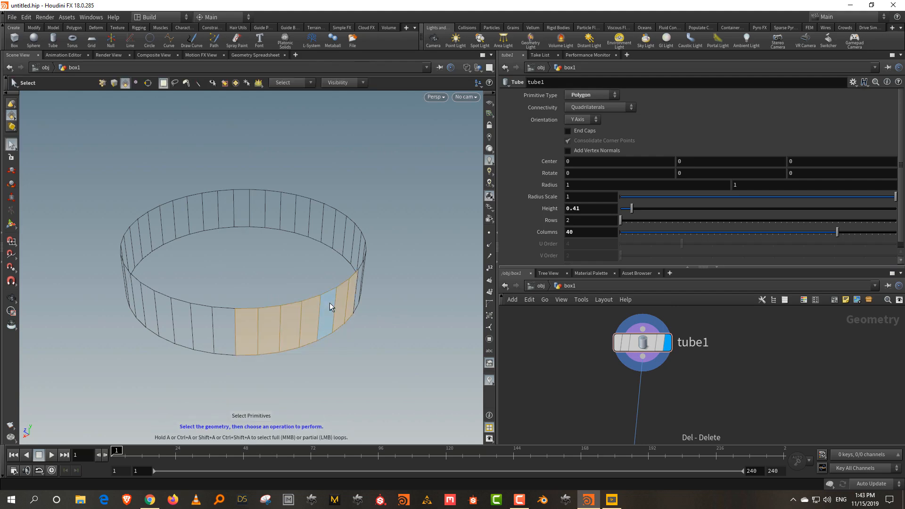
key("Tab")
type("group")
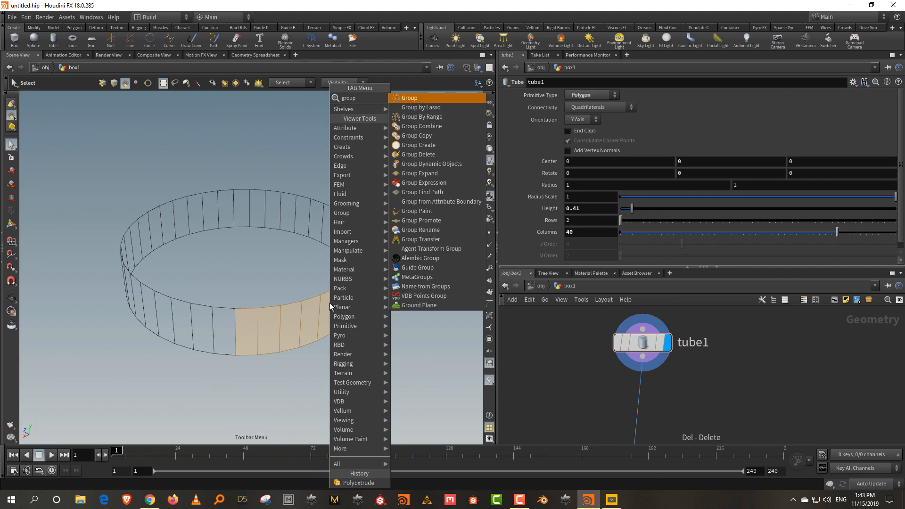
key("Return")
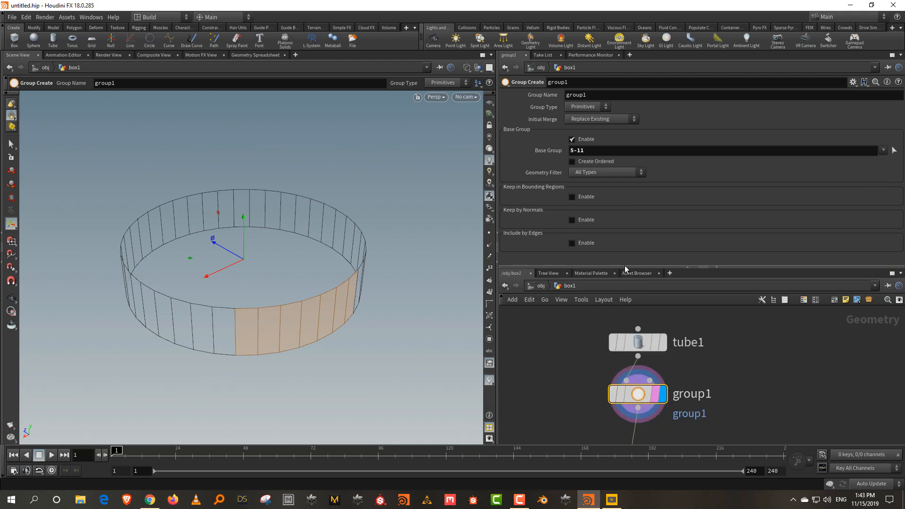
Rename the group made by the group1 node to ext
left_click_drag(623, 266, 601, 131)
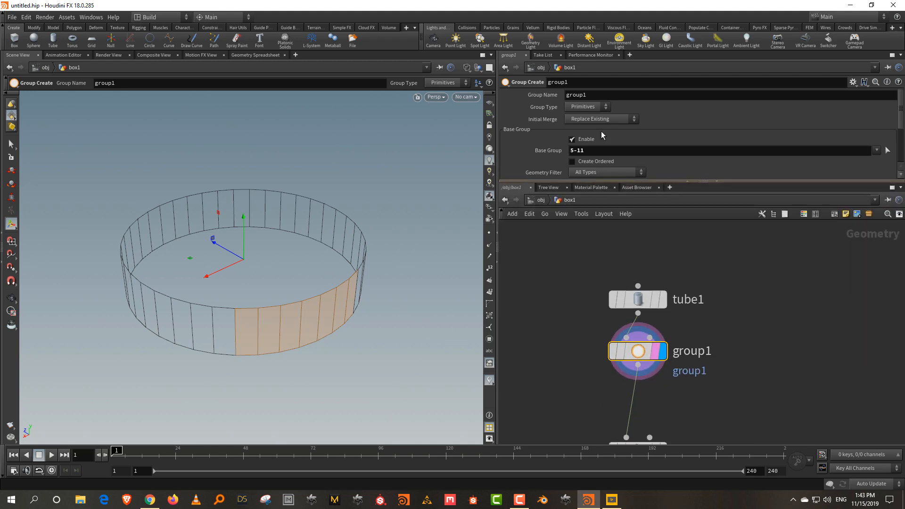
double_click(596, 95)
type("ext")
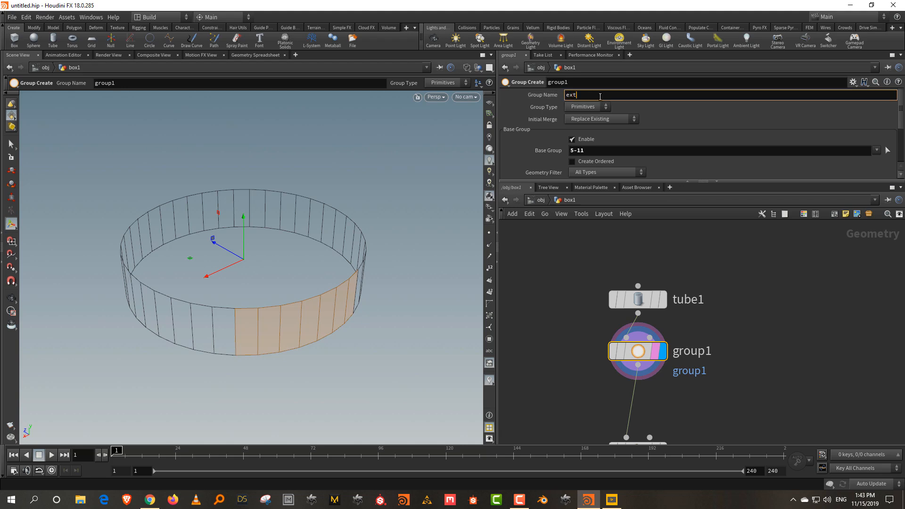
key("Return")
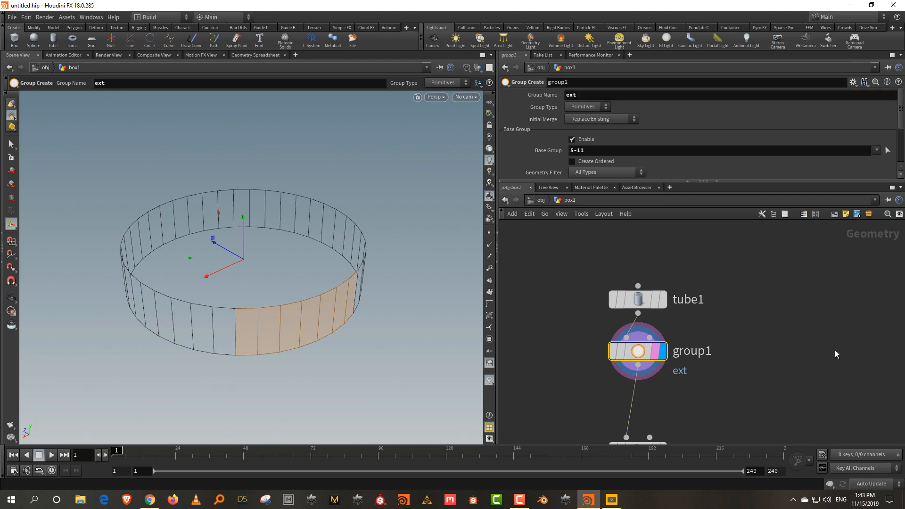
Display polyextrude1, move it closer below group1, and set its extrusion group to ext
middle_click_drag(824, 356, 830, 294)
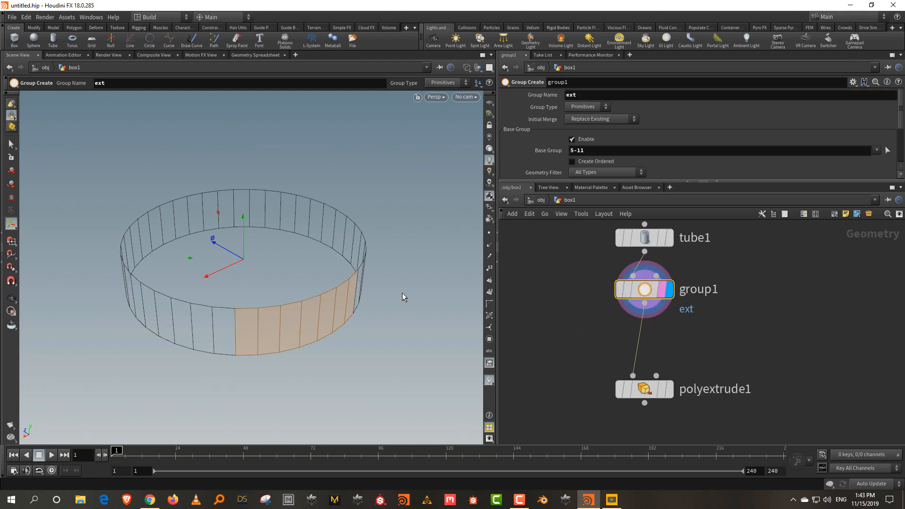
left_click(669, 389)
left_click_drag(653, 390, 653, 358)
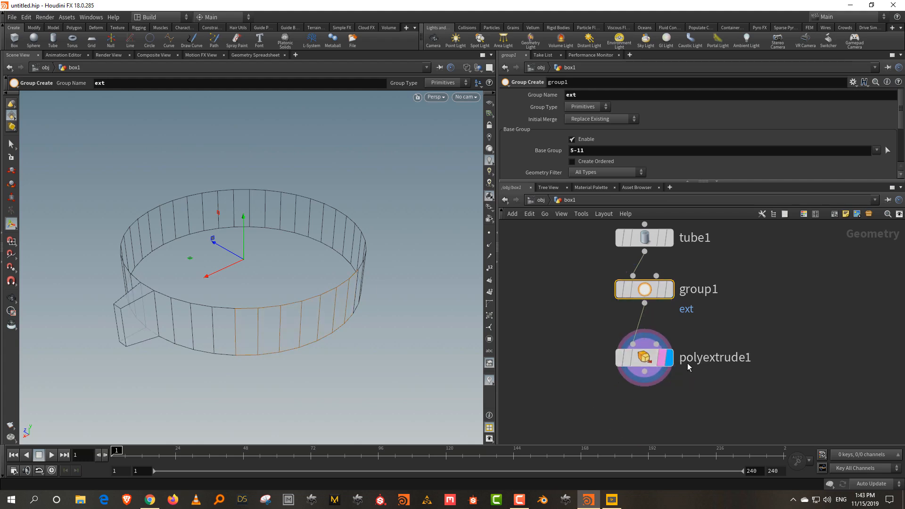
left_click(644, 358)
left_click(573, 96)
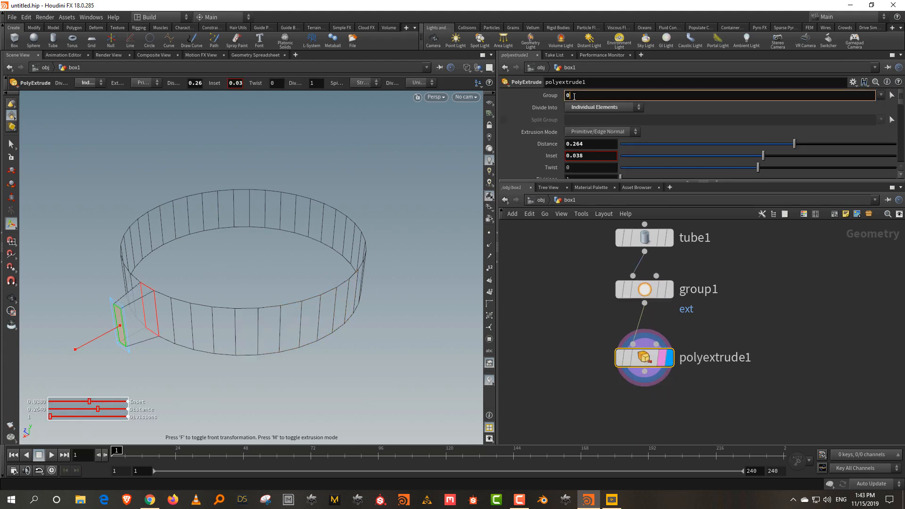
key("BackSpace")
type("ext")
key("Return")
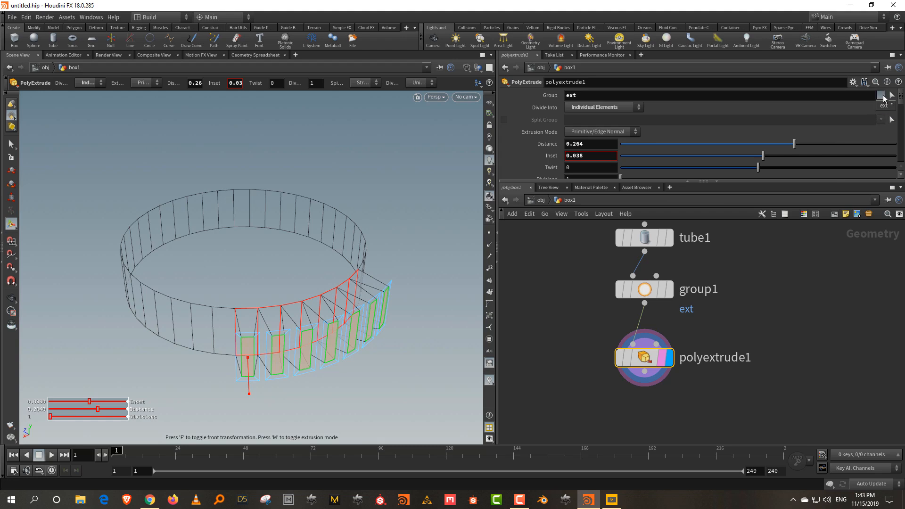
left_click(884, 107)
Display group1, move polyextrude1 lower, and insert a second Group node between the two
left_click(667, 293)
left_click_drag(640, 363, 640, 412)
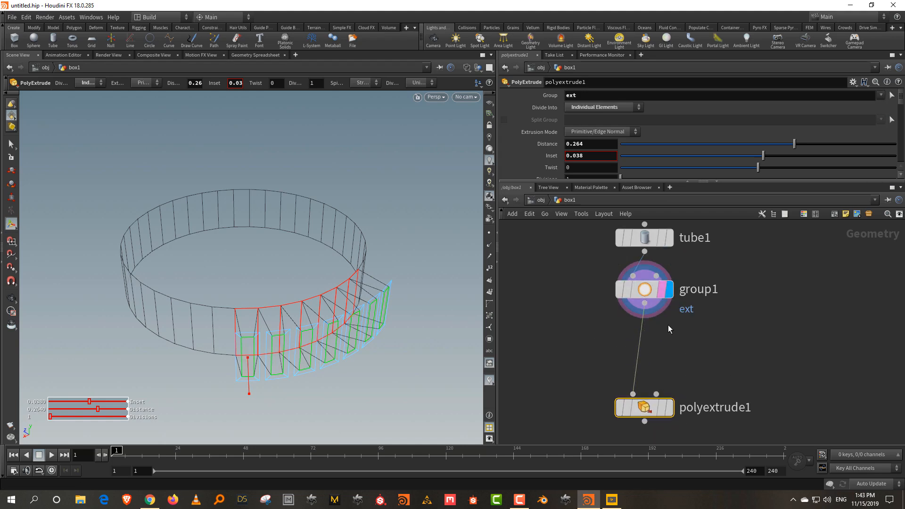
key("Tab")
type("grou")
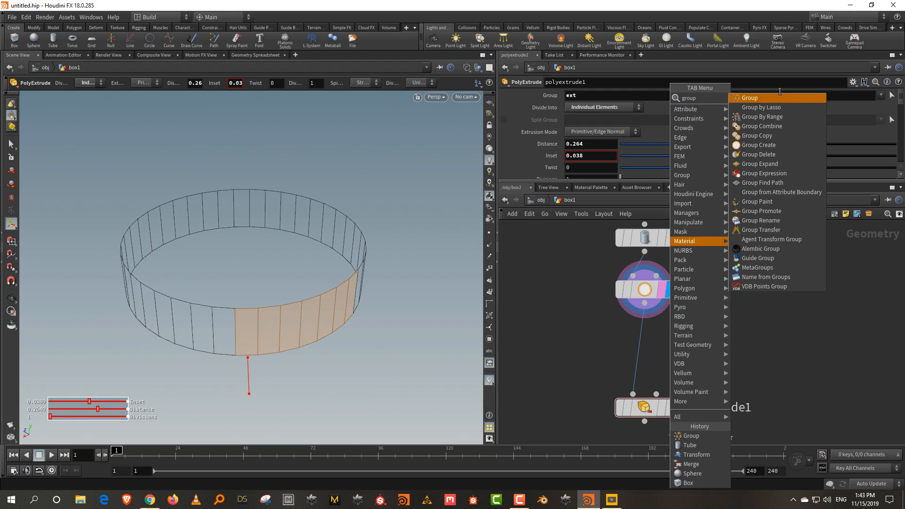
left_click(775, 98)
left_click(644, 354)
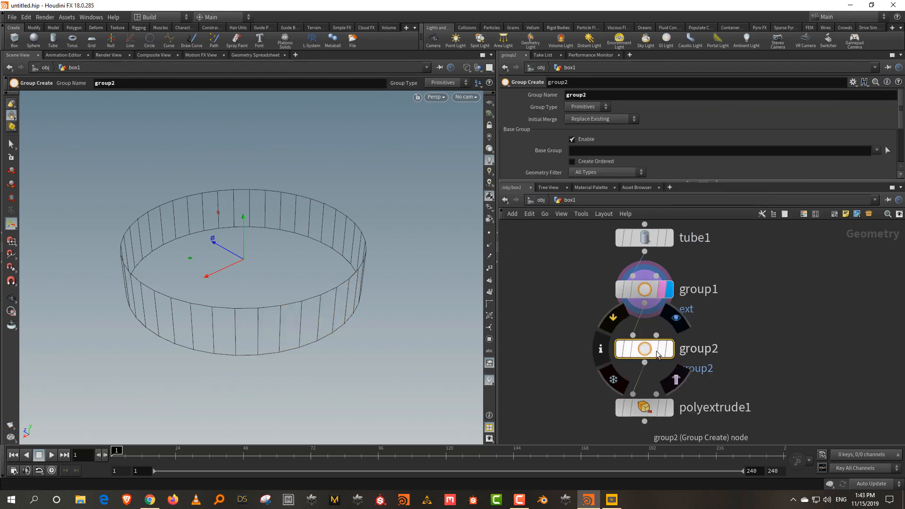
Display group2, select a run of faces on the tube's back side, and name the node's group exta
left_click_drag(161, 151, 250, 260)
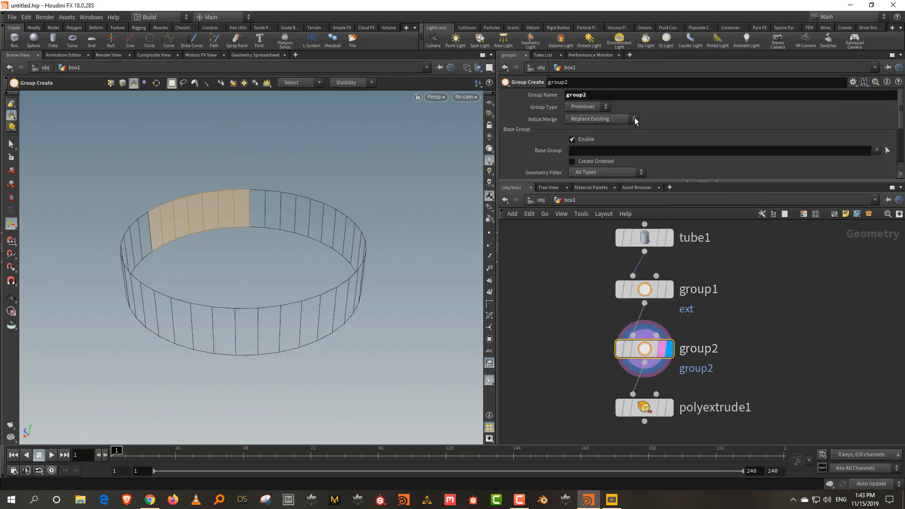
left_click(561, 95)
type("ext")
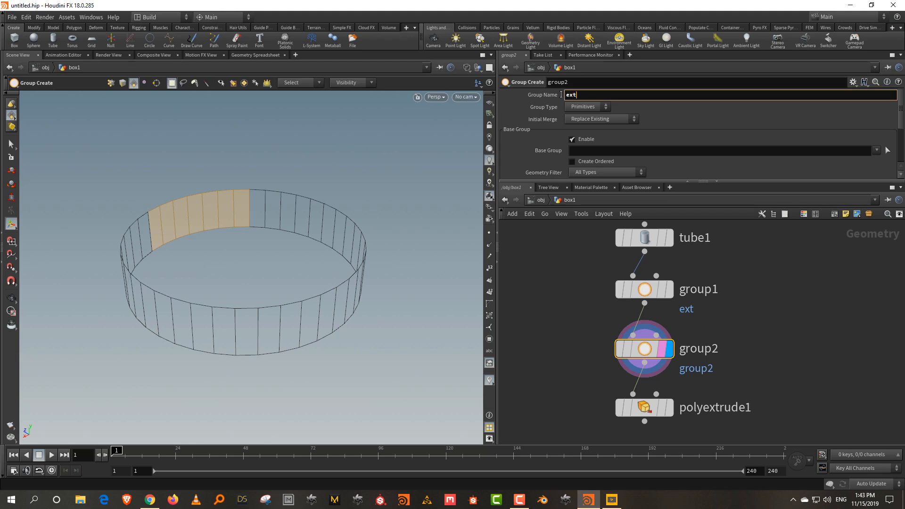
type("a")
key("Return")
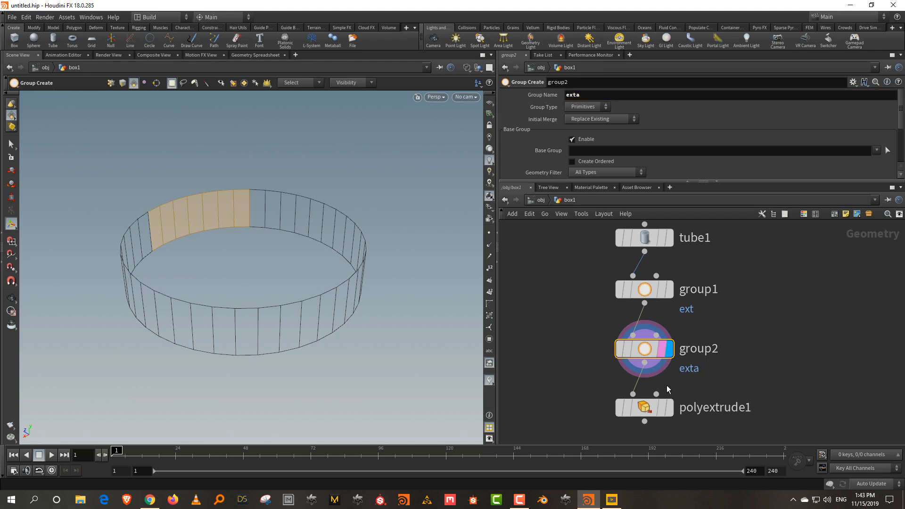
Display polyextrude1 and set its extrusion group to exta
left_click(671, 417)
left_click(645, 407)
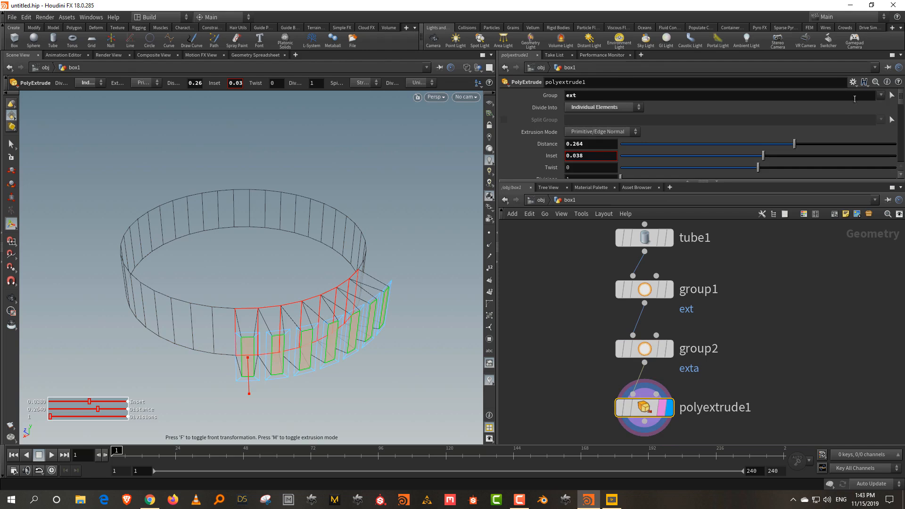
left_click(880, 96)
left_click(880, 118)
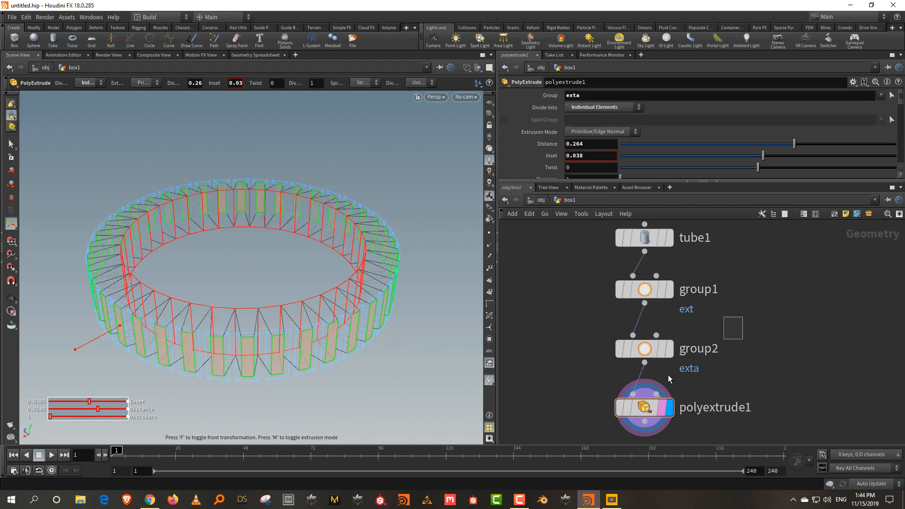
Display group2 and set its base group to faces 26-33 on the tube's back side by selecting them in the viewport
left_click(658, 348)
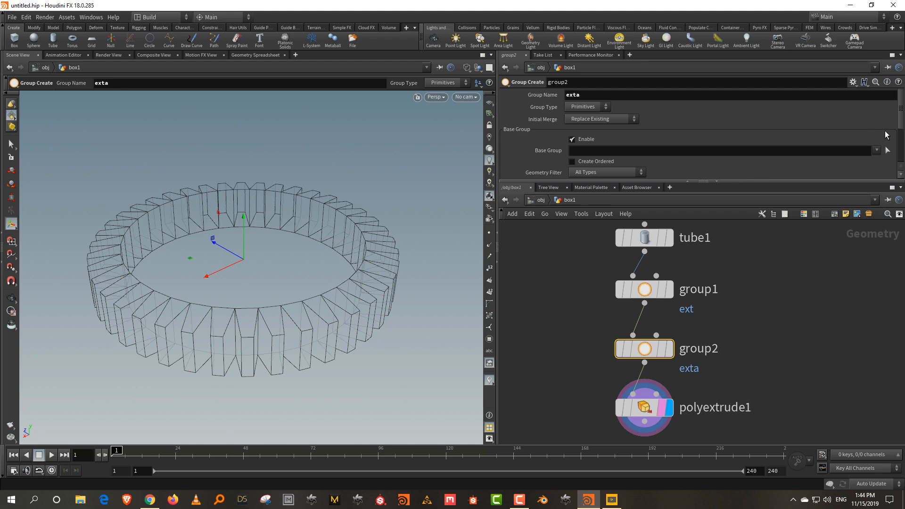
left_click(665, 348)
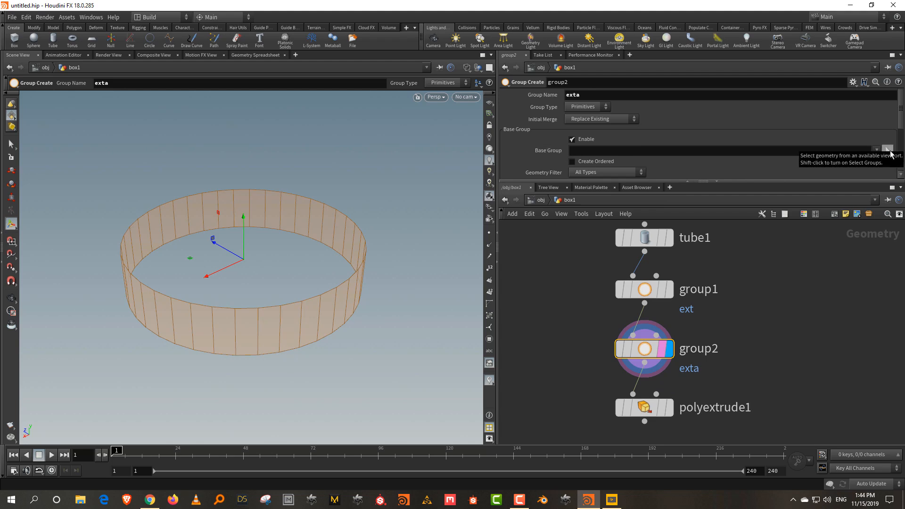
left_click(889, 152)
left_click_drag(139, 154, 232, 252)
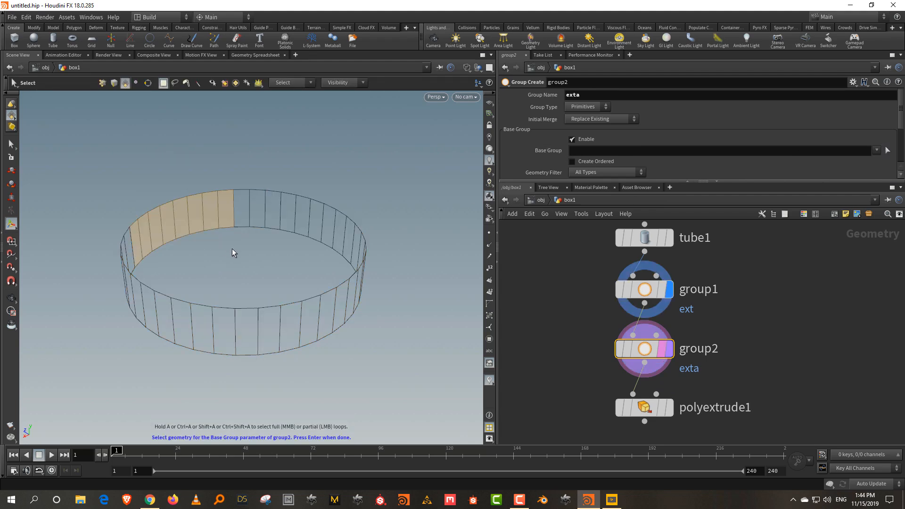
key("Return")
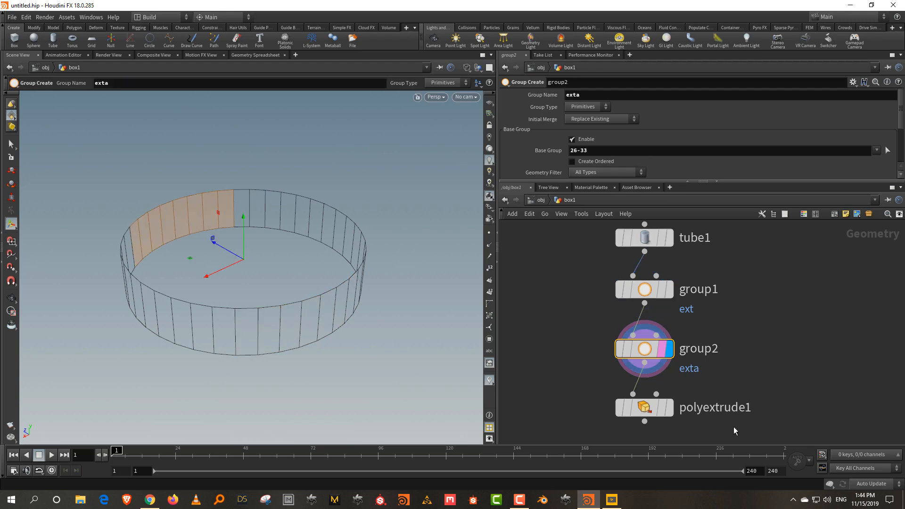
Display polyextrude1 and add ext to its extrusion group alongside exta
mouse_move(667, 414)
left_click(649, 409)
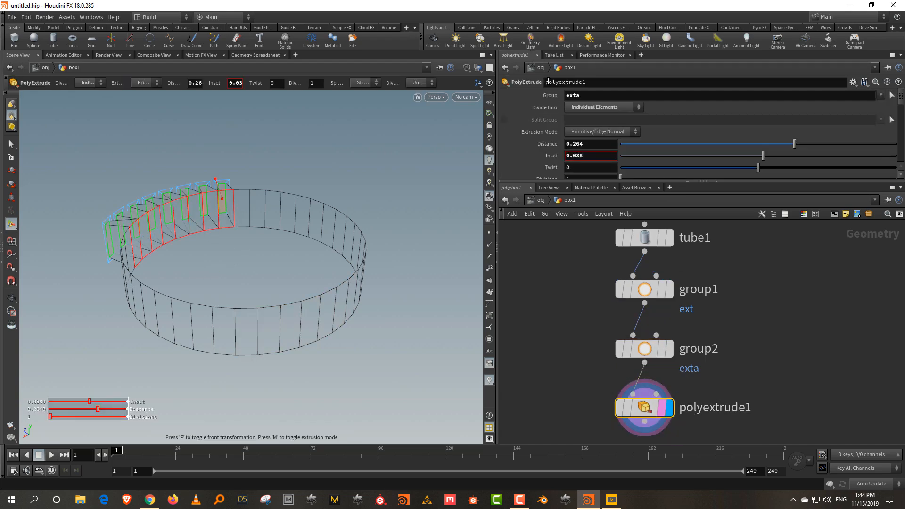
left_click(591, 95)
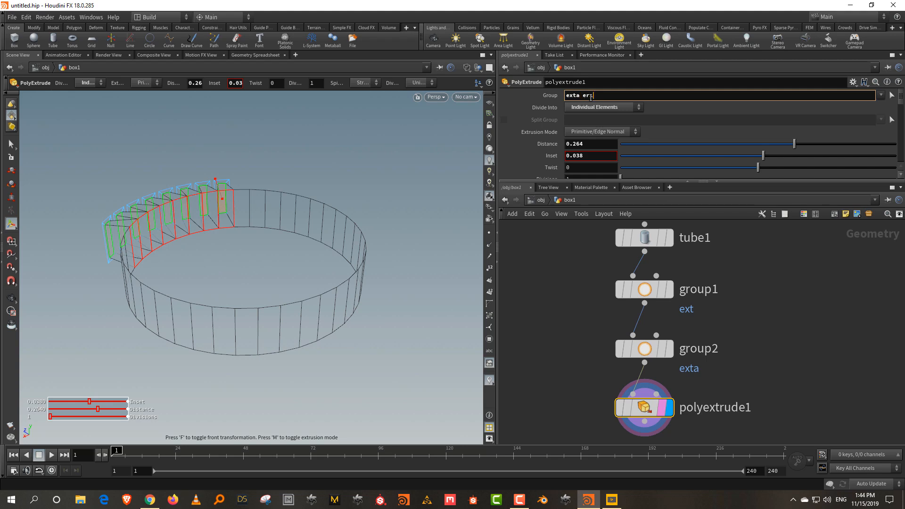
type("ext")
key("Return")
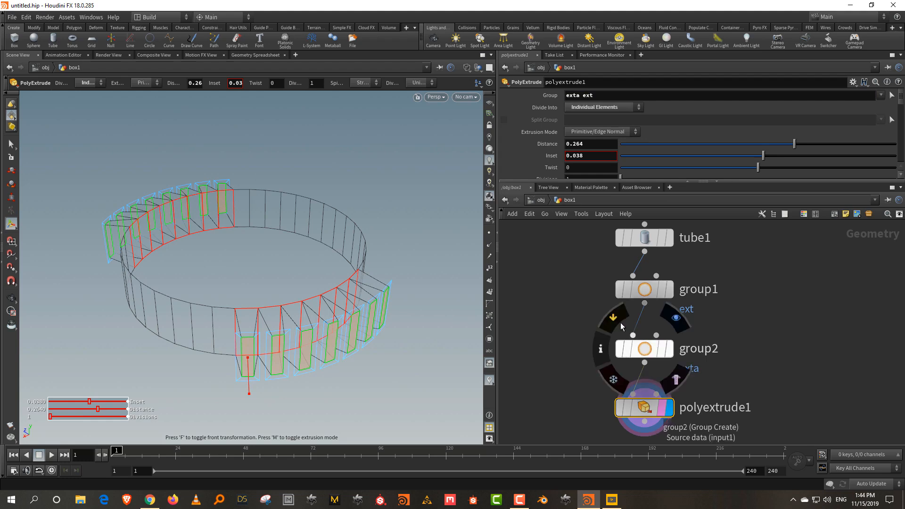
Toggle the bypass of group2 on and off several times to compare its effect on the extrusion, leaving the node active
left_click(619, 322)
left_click(620, 322)
left_click(619, 322)
left_click(620, 322)
left_click(620, 323)
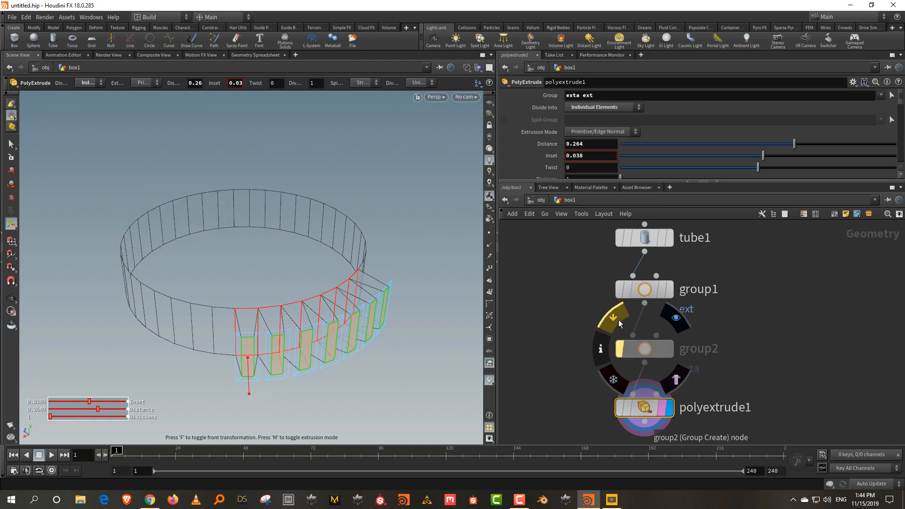
left_click(620, 323)
left_click(775, 361)
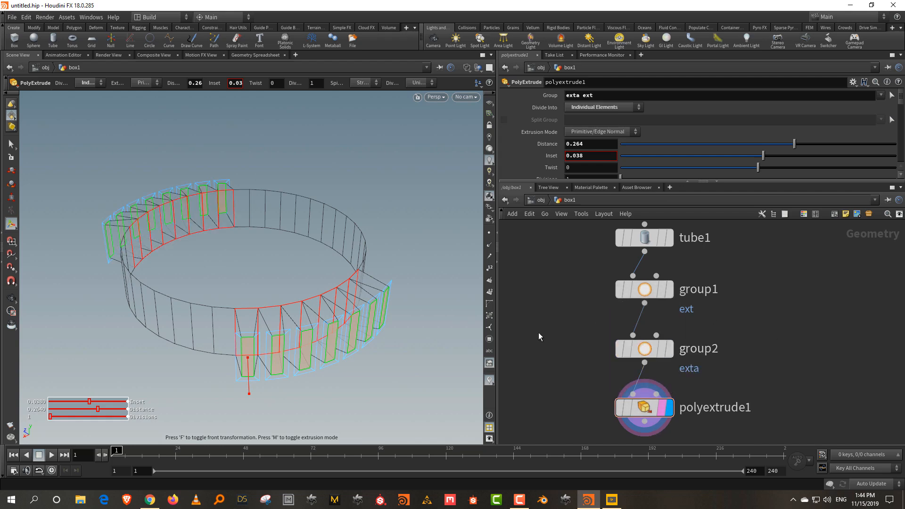
Delete the group2 node and disable the base group selection in group1
left_click_drag(578, 318, 829, 378)
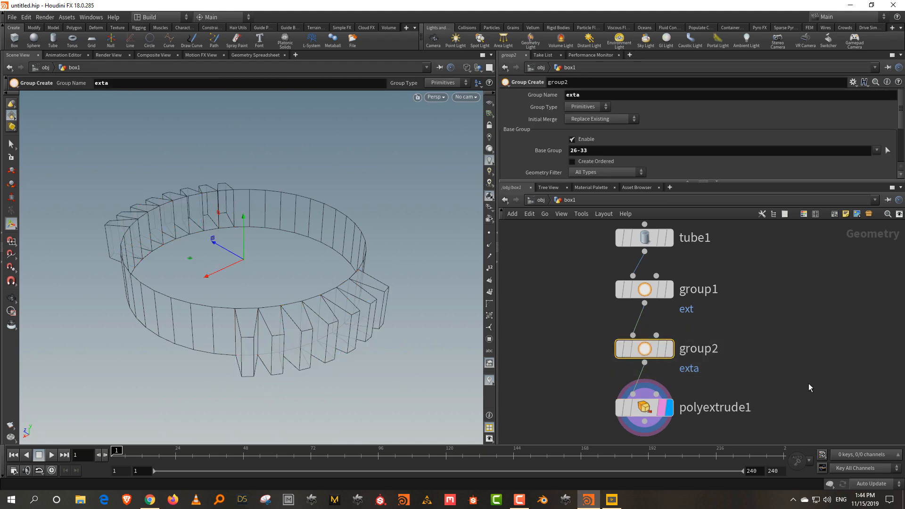
key("Delete")
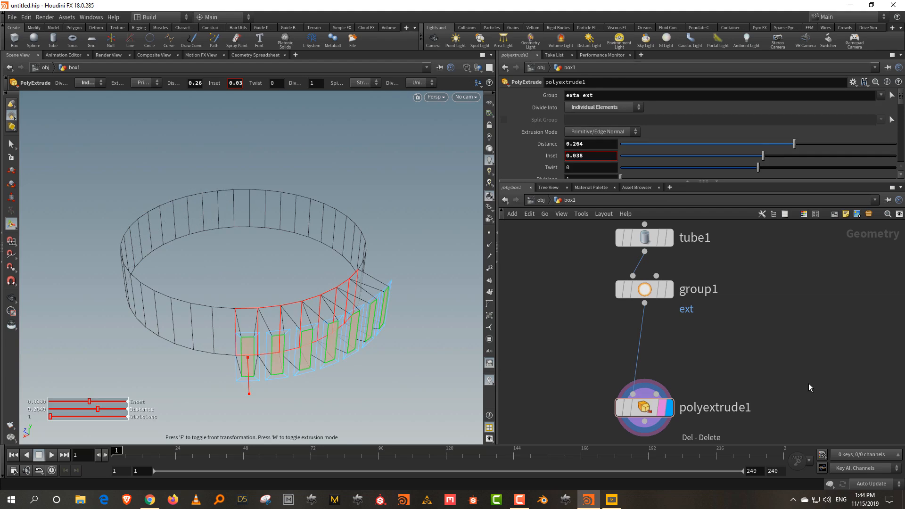
left_click(682, 289)
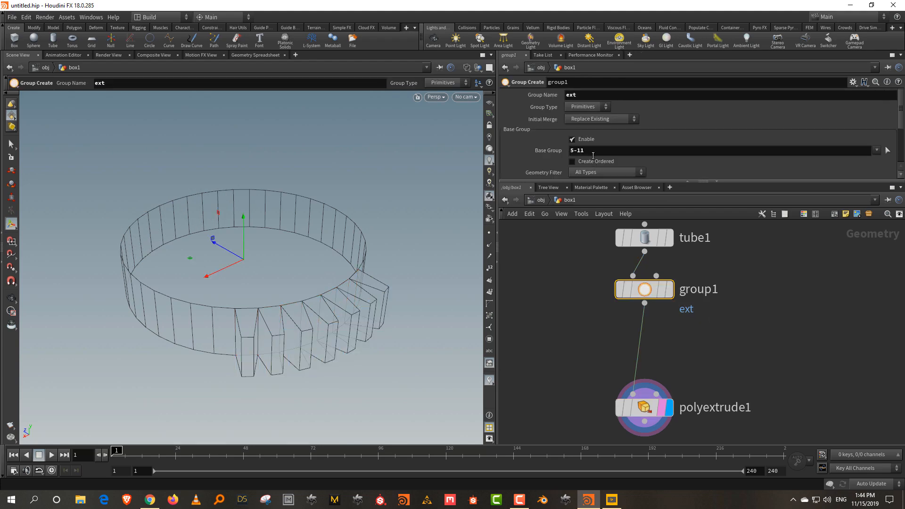
left_click(584, 139)
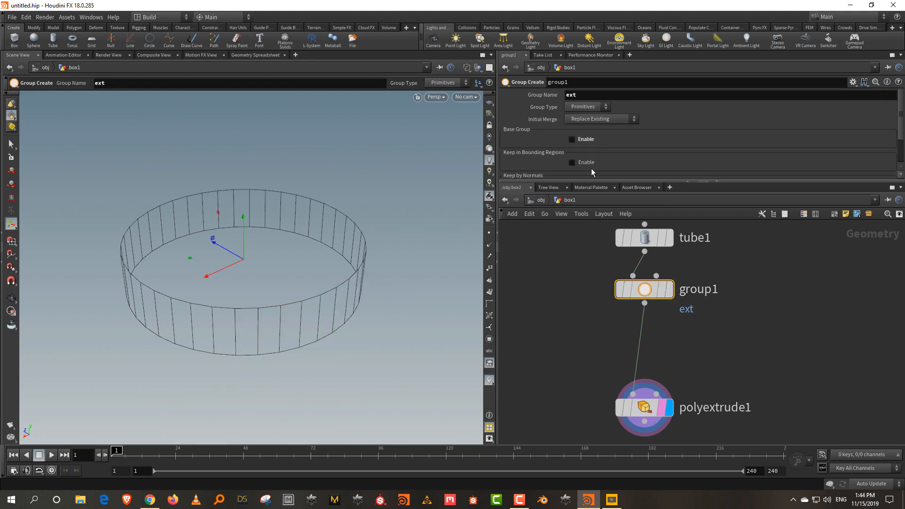
Enable group1's bounding box region, move its center to about -0.77 in Z, and stretch it to about 2.56 in X
left_click_drag(596, 182, 584, 245)
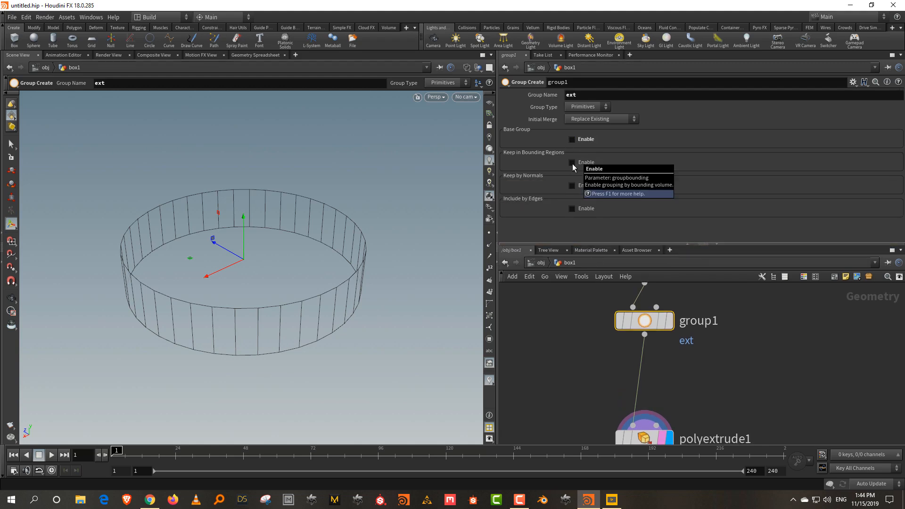
left_click(571, 163)
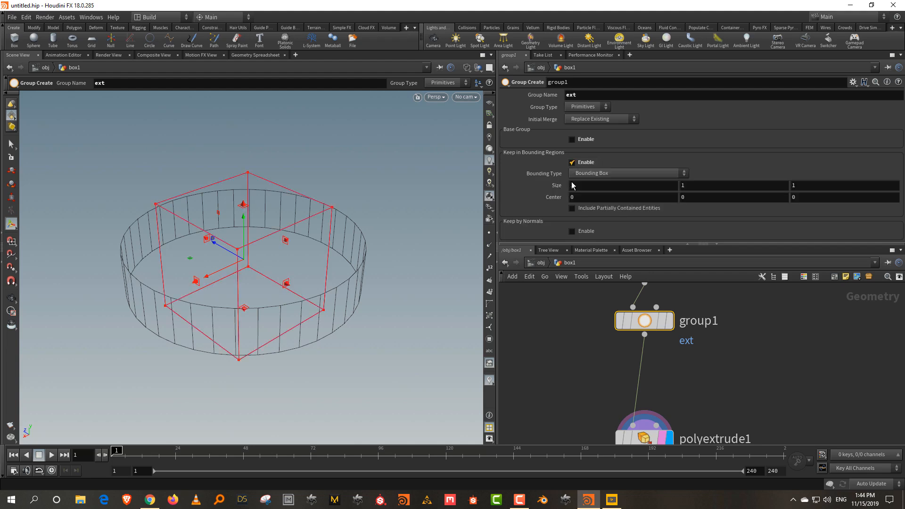
left_click_drag(223, 250, 288, 286)
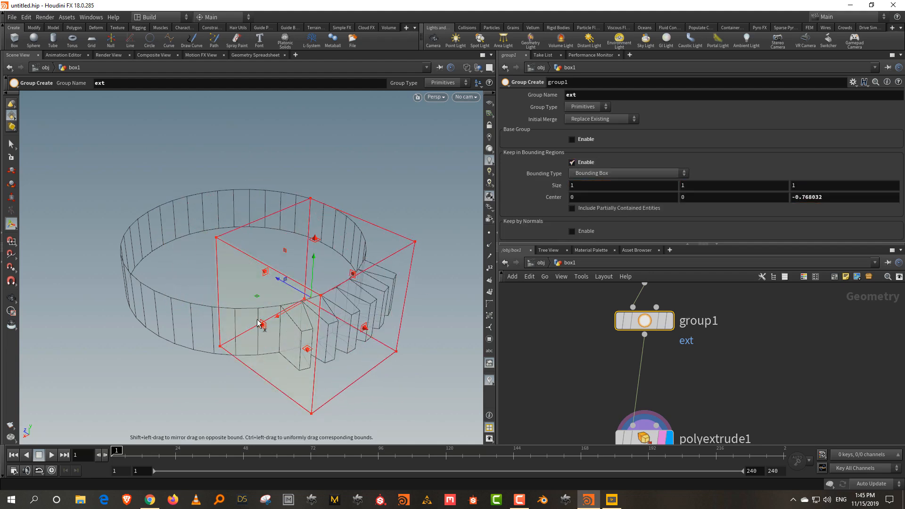
left_click_drag(264, 325, 204, 357)
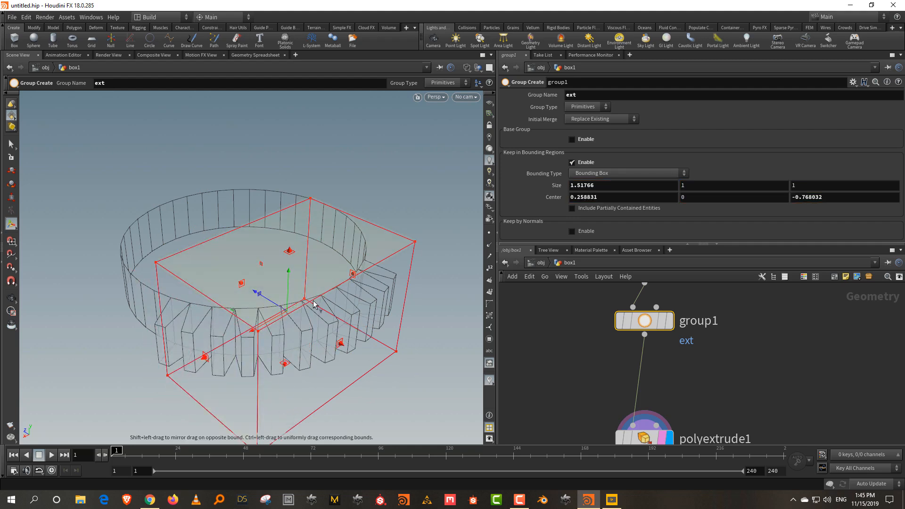
left_click_drag(353, 274, 421, 226)
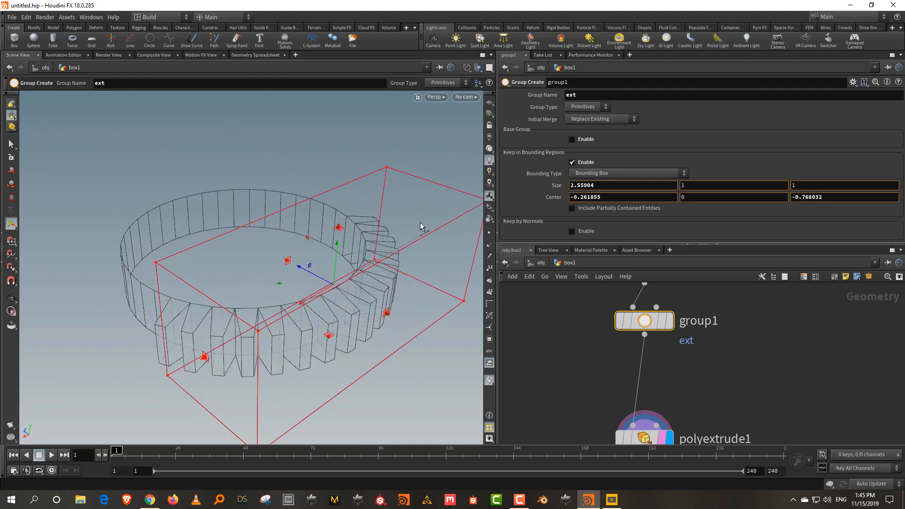
Remove exta from polyextrude1's extrusion group so that only ext is listed
middle_click_drag(742, 355, 739, 314)
left_click(642, 398)
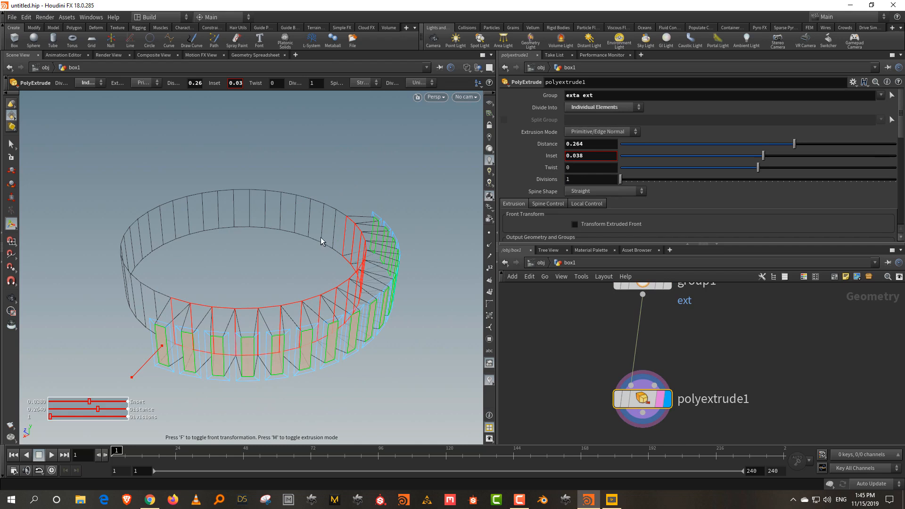
left_click_drag(582, 94, 556, 97)
key("BackSpace")
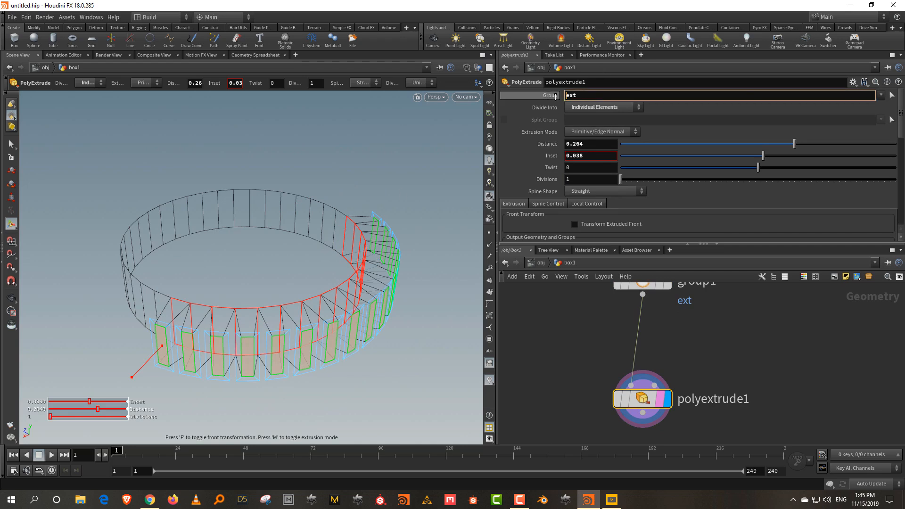
key("Return")
Move group1's bounding box along Z clear of the tube, to a center Z of about -2.04
left_click_drag(283, 221, 318, 210, "alt")
scroll(333, 208, "down", 2, "alt")
middle_click_drag(334, 207, 282, 247, "alt")
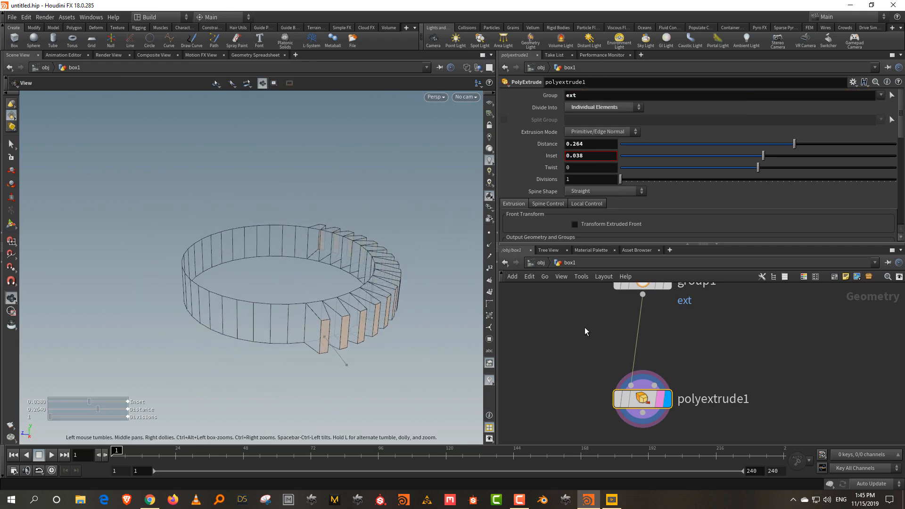
middle_click_drag(631, 320, 641, 387)
left_click(665, 355)
left_click_drag(356, 272, 454, 272)
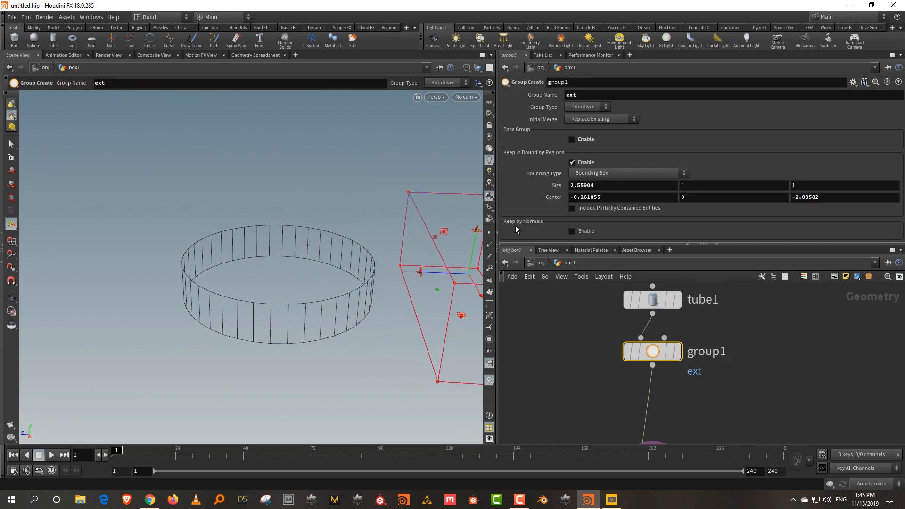
Keyframe the bounding box center at frame 1, move it to about 1.94 in Z at frame 47, and scrub the animation
left_click(549, 196, "alt")
left_click_drag(186, 456, 240, 456)
left_click_drag(430, 278, 86, 286)
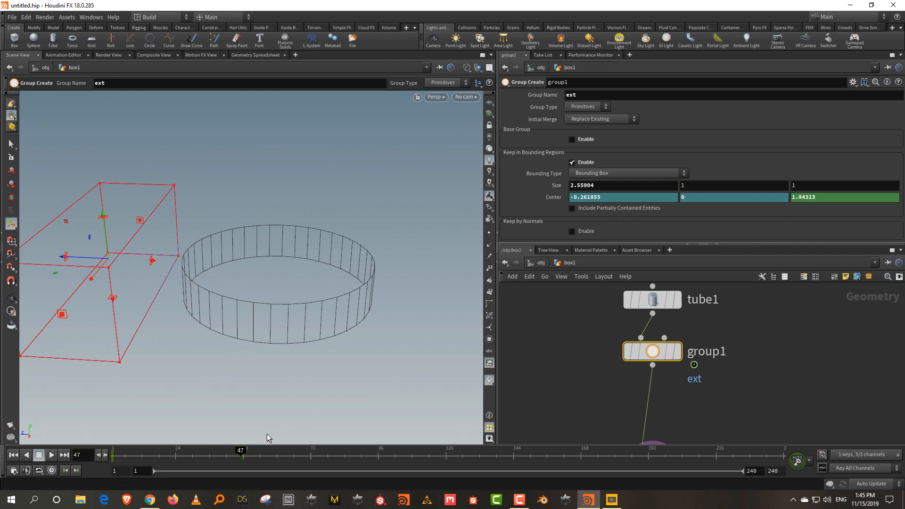
left_click_drag(142, 455, 167, 455)
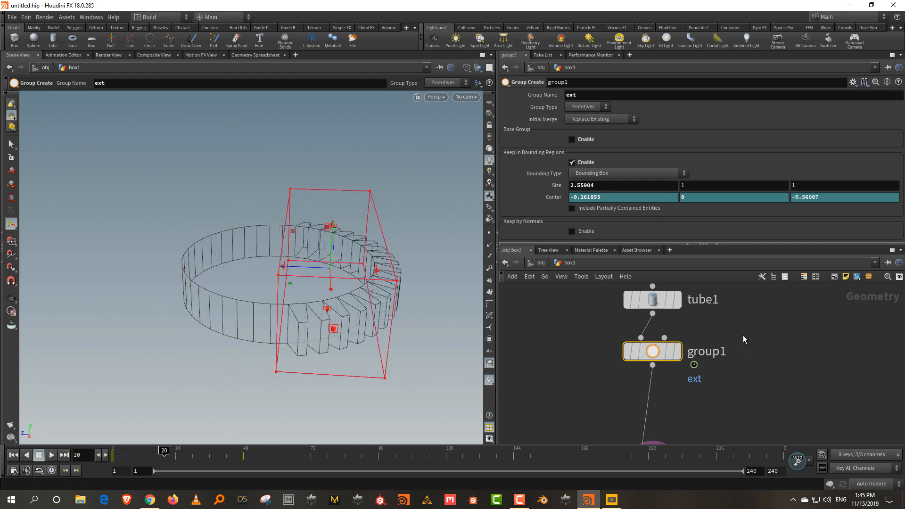
left_click_drag(191, 459, 46, 454)
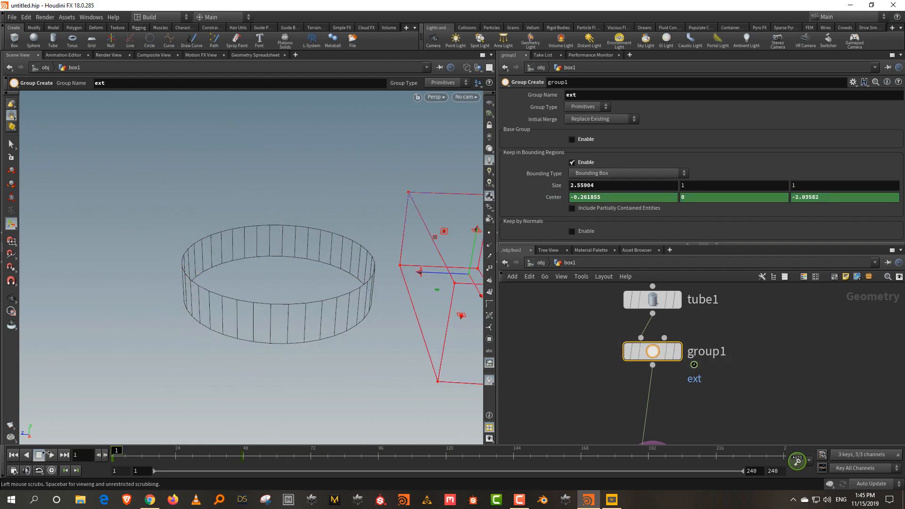
Delete the animation channels of the bounding box center and move the box back over the tube, to about -0.59 in Z
right_click(555, 198)
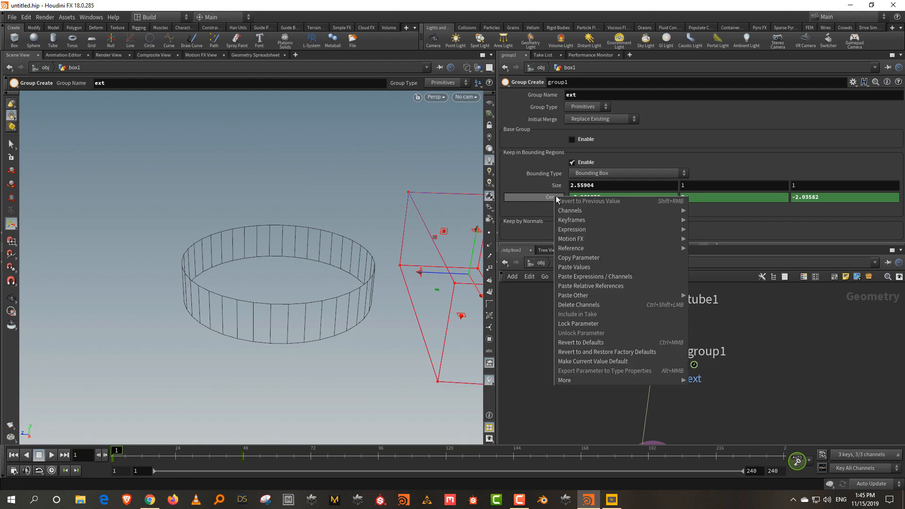
left_click(598, 307)
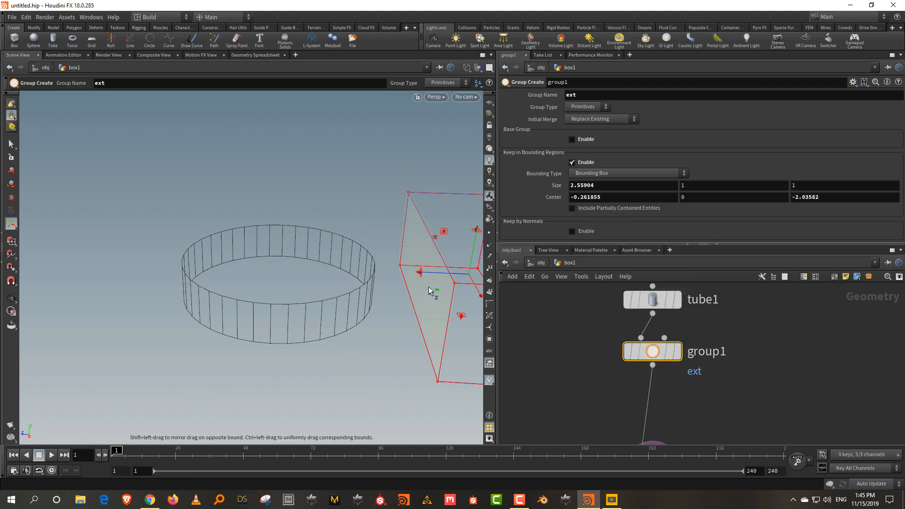
left_click_drag(426, 273, 300, 279)
Set group1's bounding type to Bounding Sphere and view the remaining bounding type options
left_click_drag(585, 243, 585, 285)
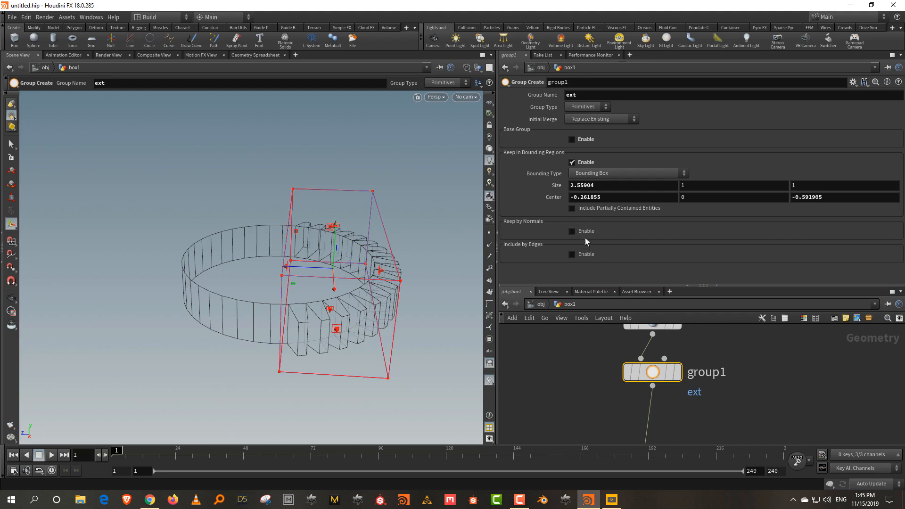
left_click_drag(609, 286, 610, 232)
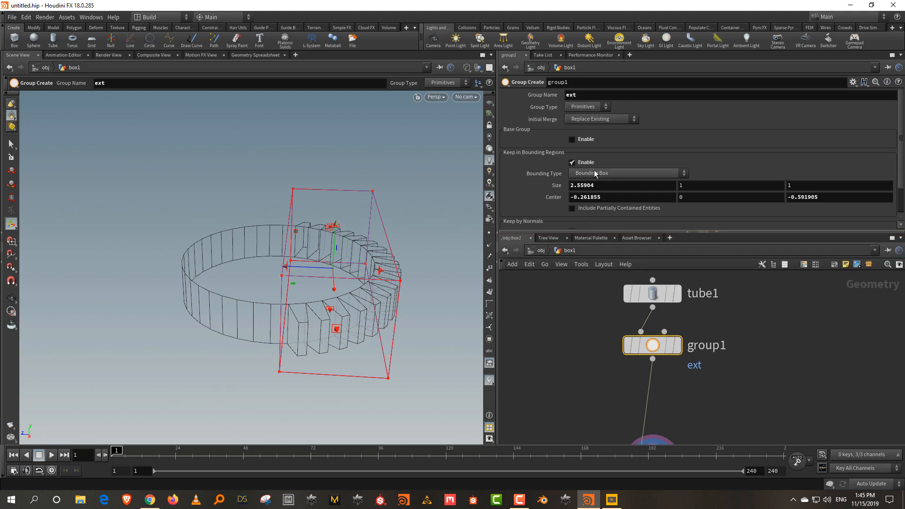
left_click(621, 174)
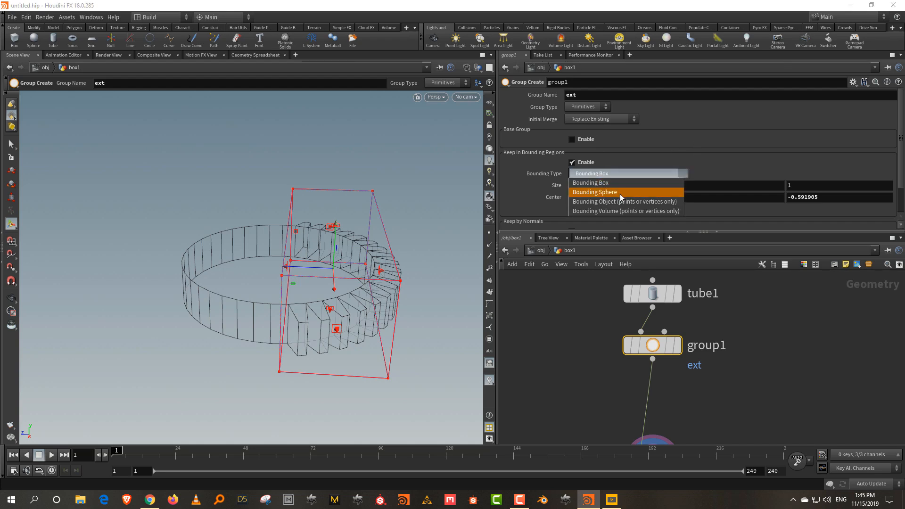
left_click(620, 193)
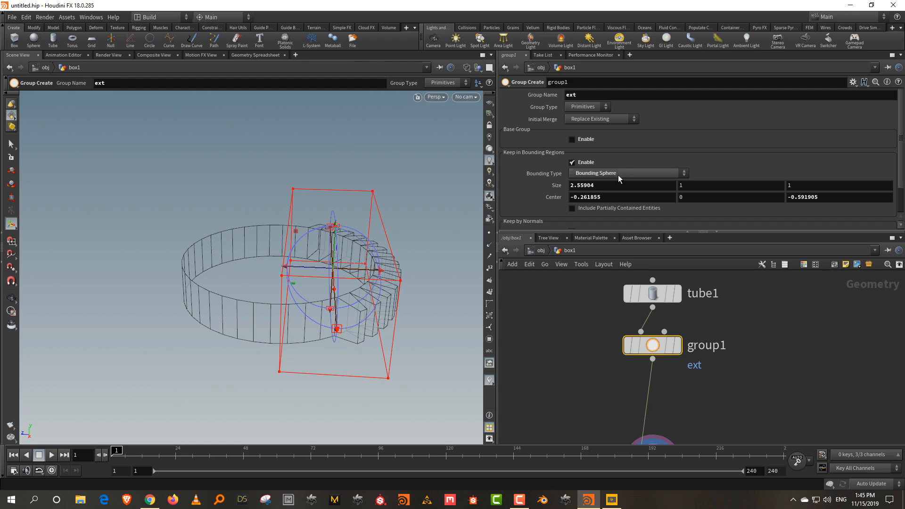
left_click(618, 176)
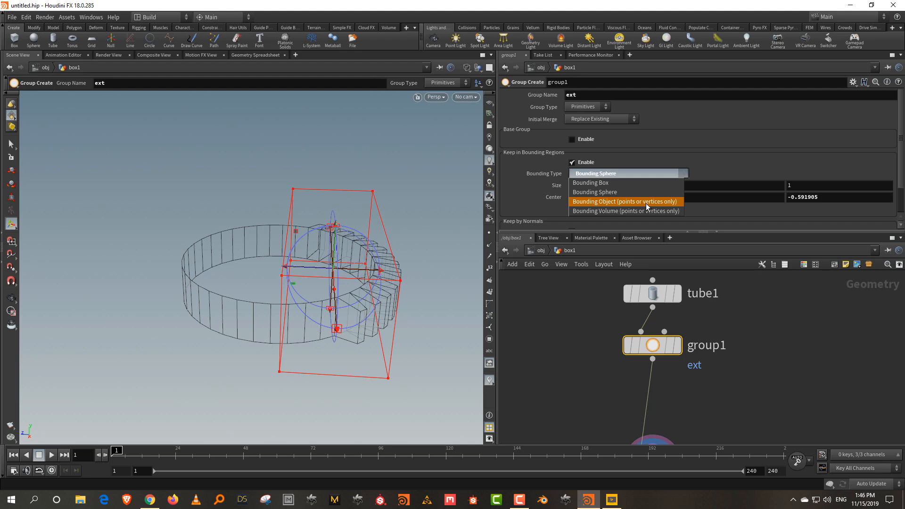
left_click(773, 329)
Move group1 aside and add a Group by Range node fed by tube1
left_click_drag(647, 232, 647, 159)
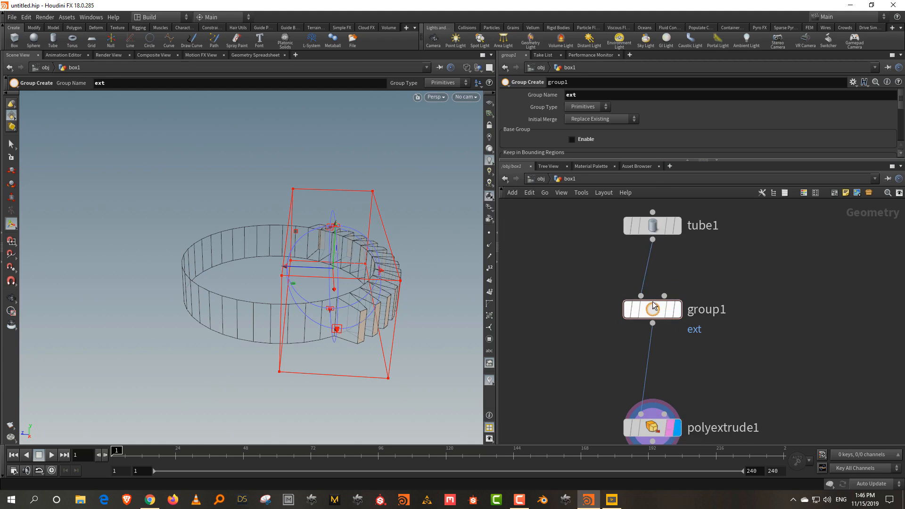
left_click_drag(657, 314, 531, 313)
key("Tab")
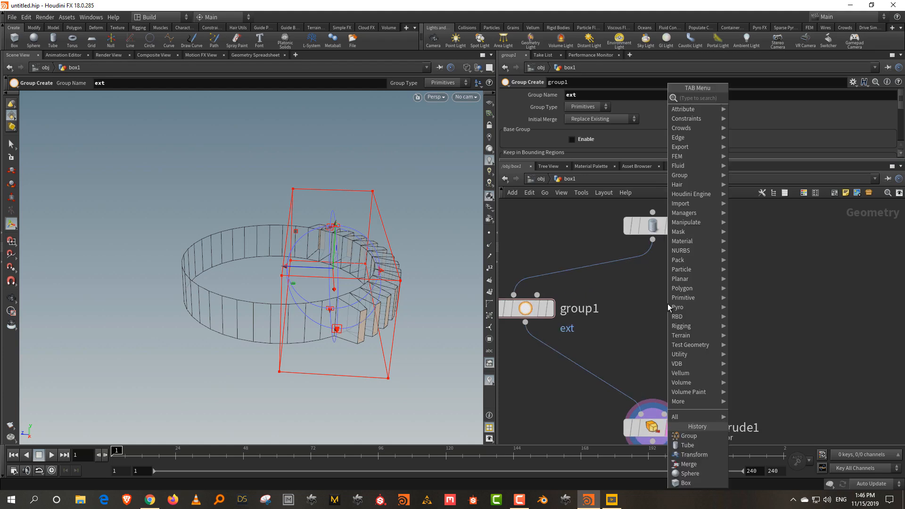
type("range")
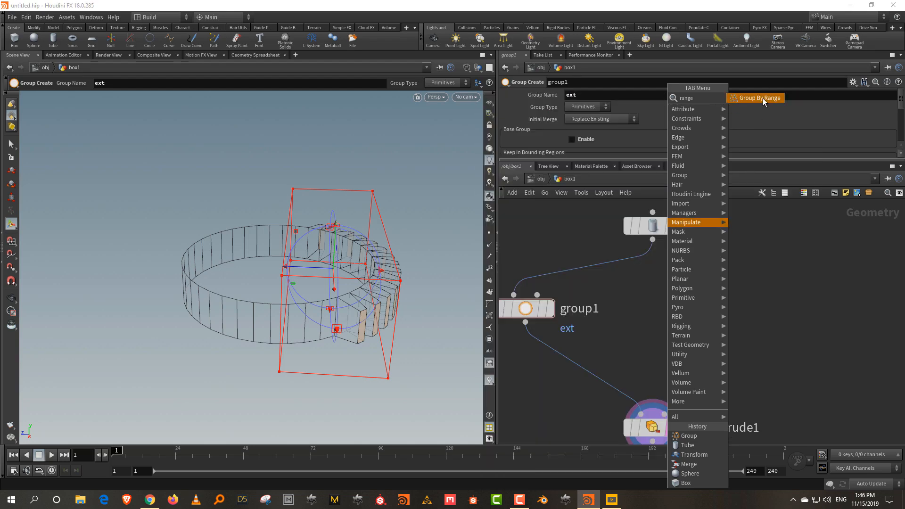
left_click(764, 99)
left_click(677, 322)
left_click_drag(657, 248, 677, 307)
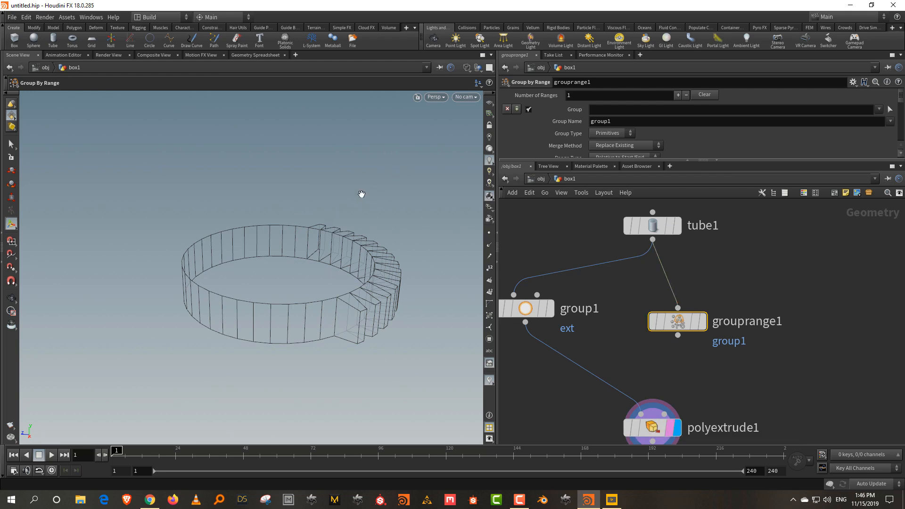
Connect grouprange1 to polyextrude1's first input in place of group1 and line it up above polyextrude1
left_click_drag(360, 196, 346, 220, "alt")
middle_click_drag(353, 212, 368, 177, "alt")
right_click_drag(320, 277, 330, 230, "alt")
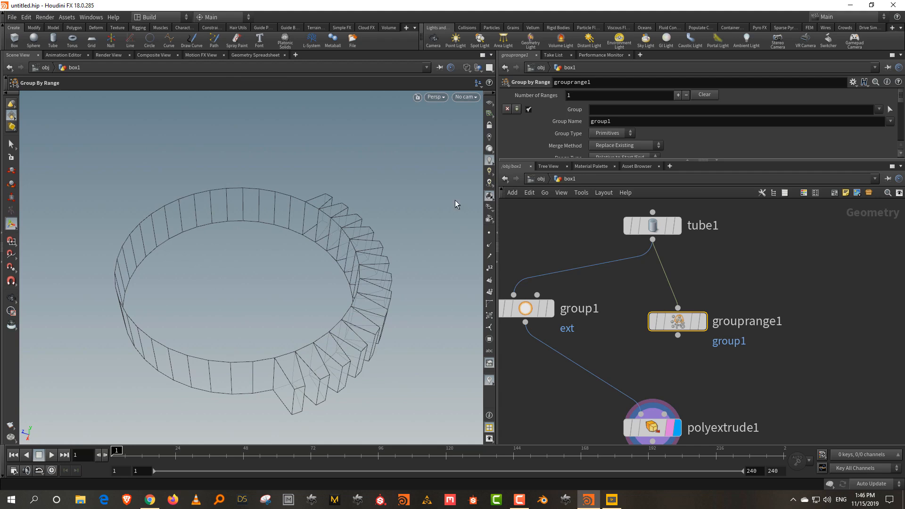
left_click_drag(589, 159, 589, 202)
middle_click_drag(722, 314, 723, 283)
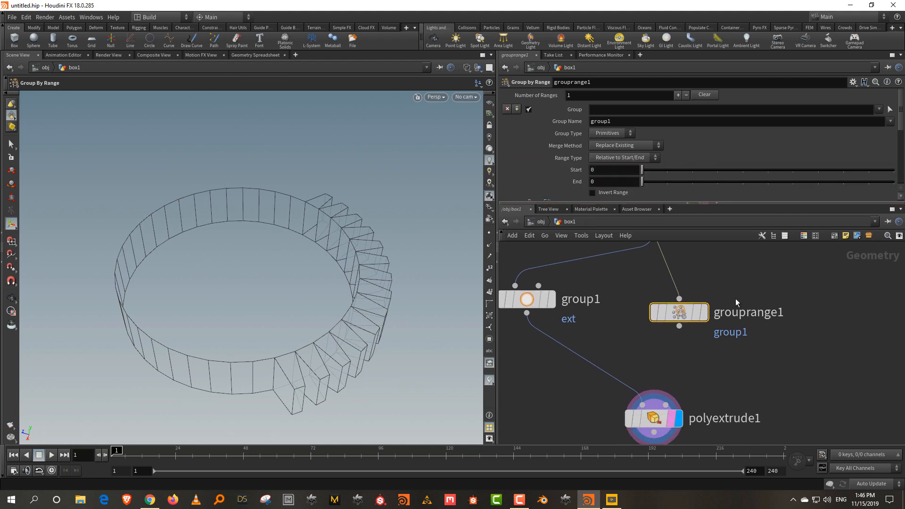
left_click_drag(679, 326, 641, 404)
left_click_drag(668, 324, 627, 335)
left_click_drag(738, 292, 634, 353)
Name grouprange1's output group ext
left_click(619, 121)
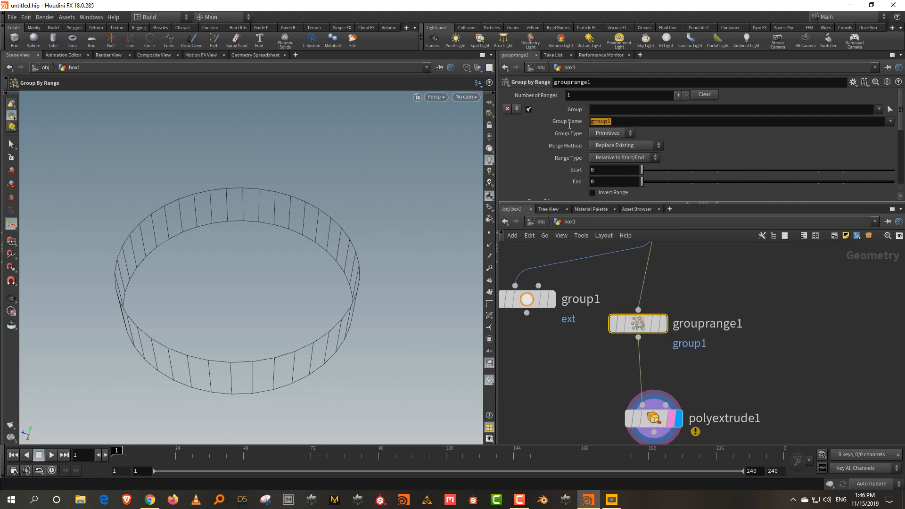
type("ext")
key("Return")
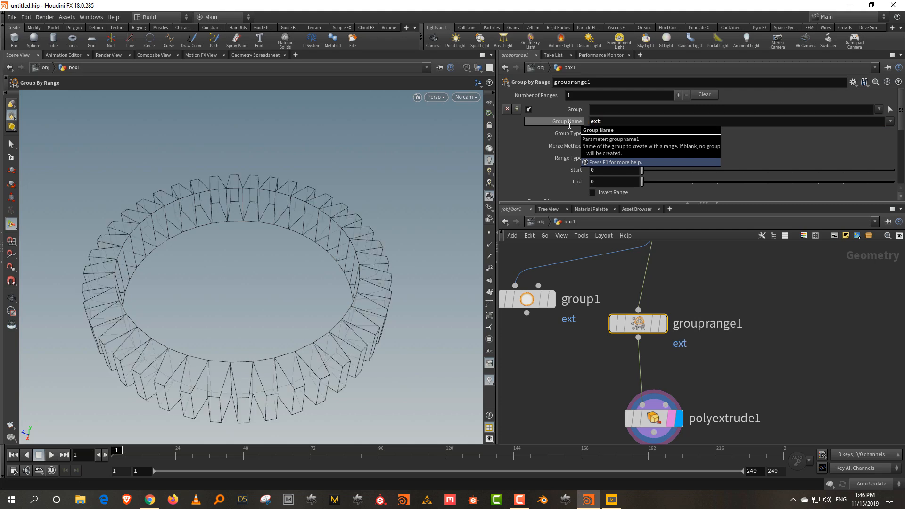
Try a range Start of 9 and a raised End on grouprange1, and undo both changes
scroll(584, 179, "down", 1)
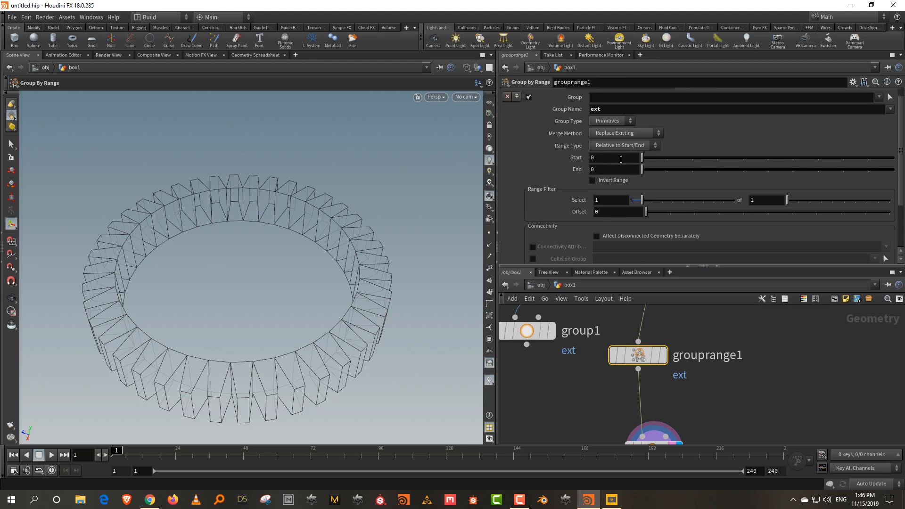
left_click_drag(643, 154, 869, 163)
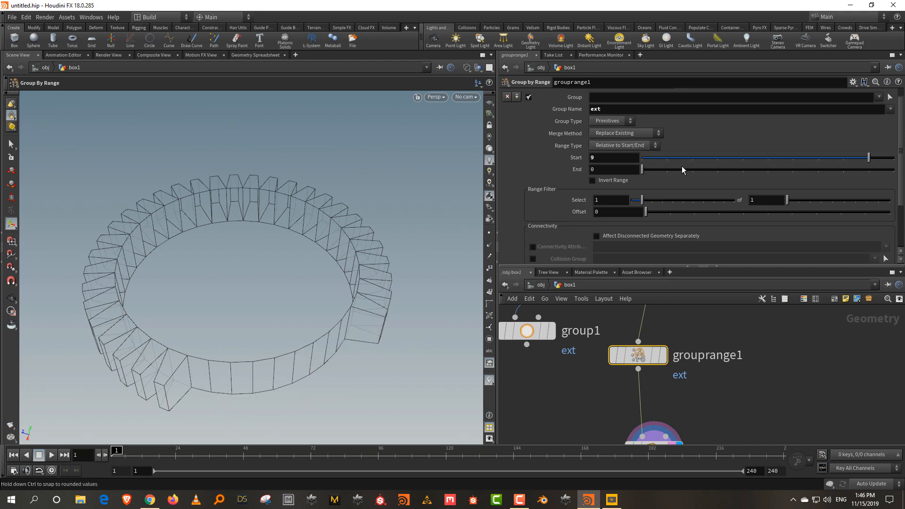
left_click_drag(686, 162, 838, 176)
key("ctrl+z")
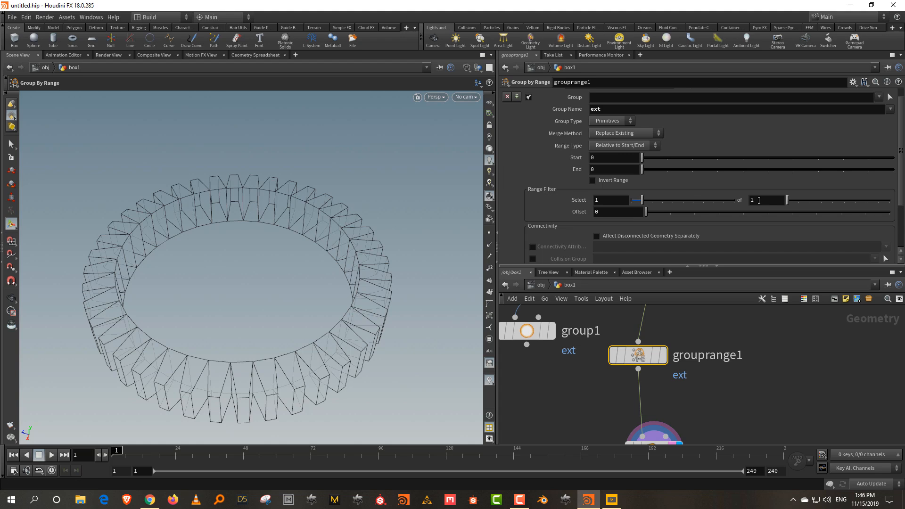
Try grouprange1's range filter at 1 of 2 and 1 of 5, and settle on 1 of 4
key("Return")
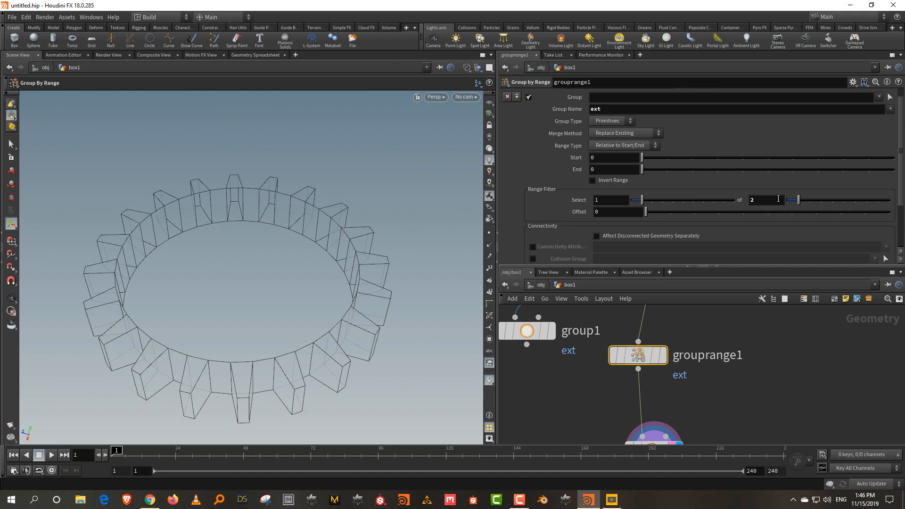
type("5")
key("Return")
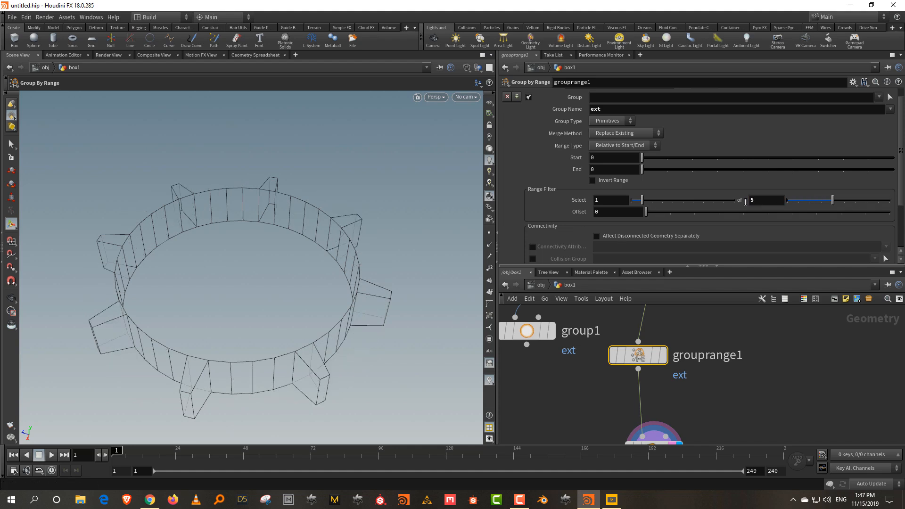
left_click_drag(758, 200, 739, 205)
type("4")
key("Return")
Tidy the node layout, add a Sphere node beside tube1 and set its primitive type to Polygon Mesh
left_click_drag(739, 266, 739, 185)
key("l")
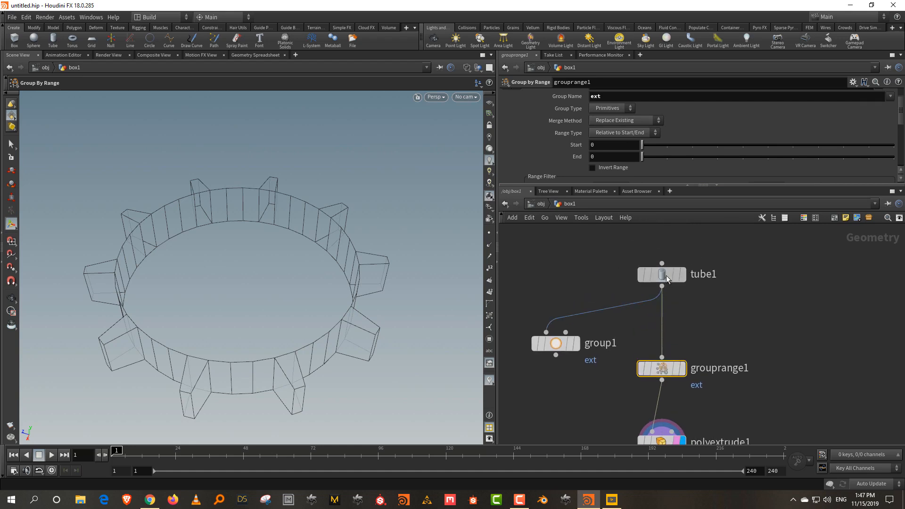
key("Tab")
type("sph")
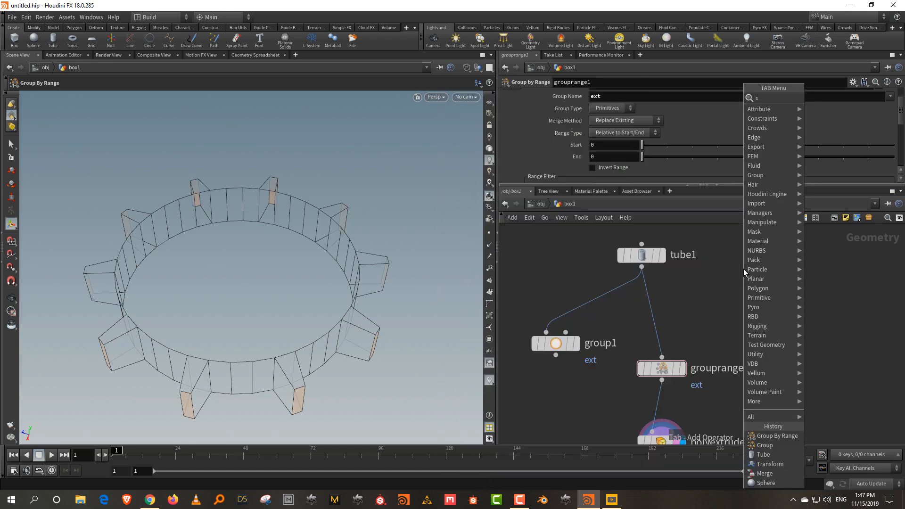
key("Escape")
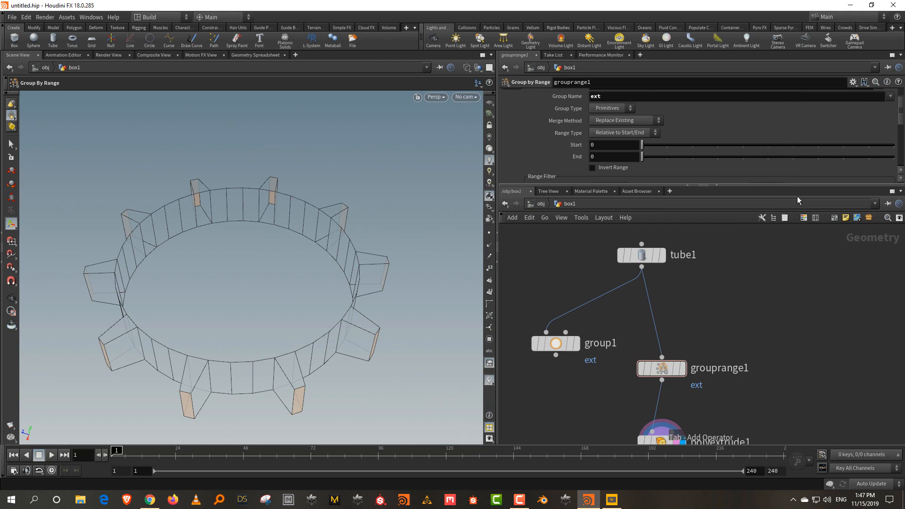
left_click(766, 254)
left_click(592, 95)
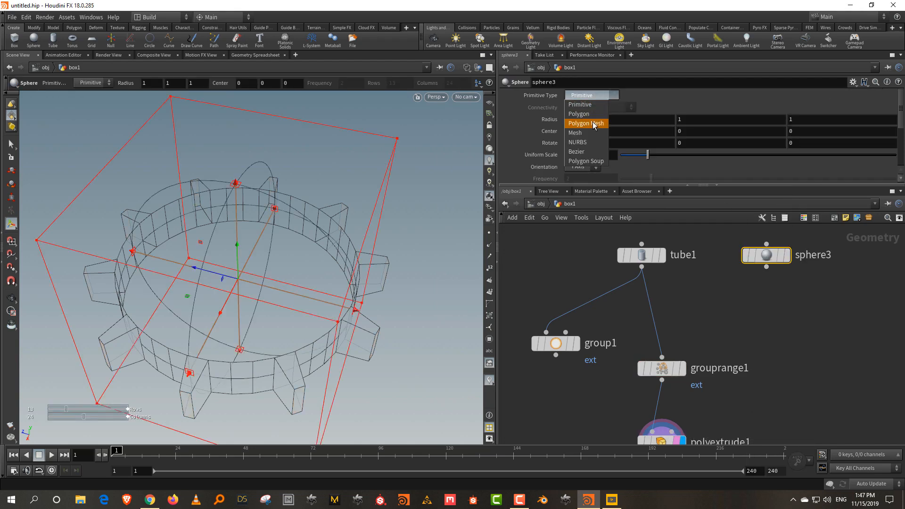
left_click(579, 104)
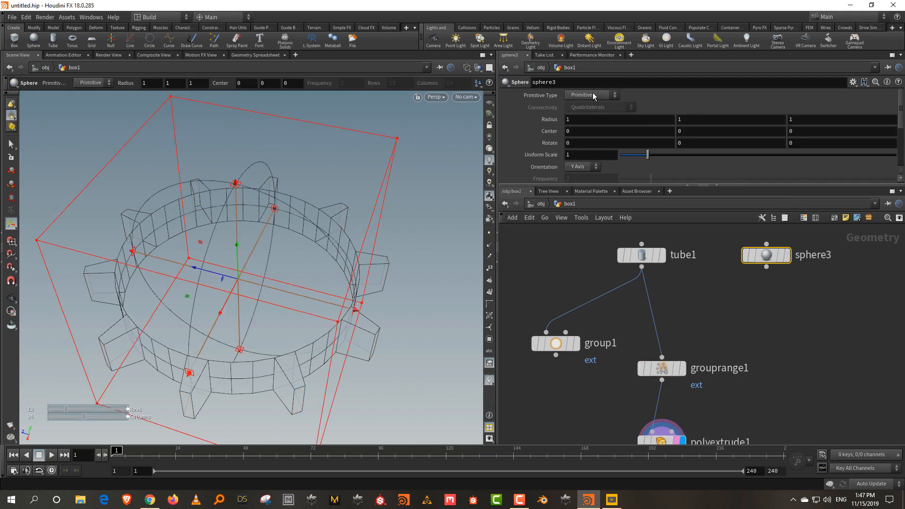
left_click(593, 95)
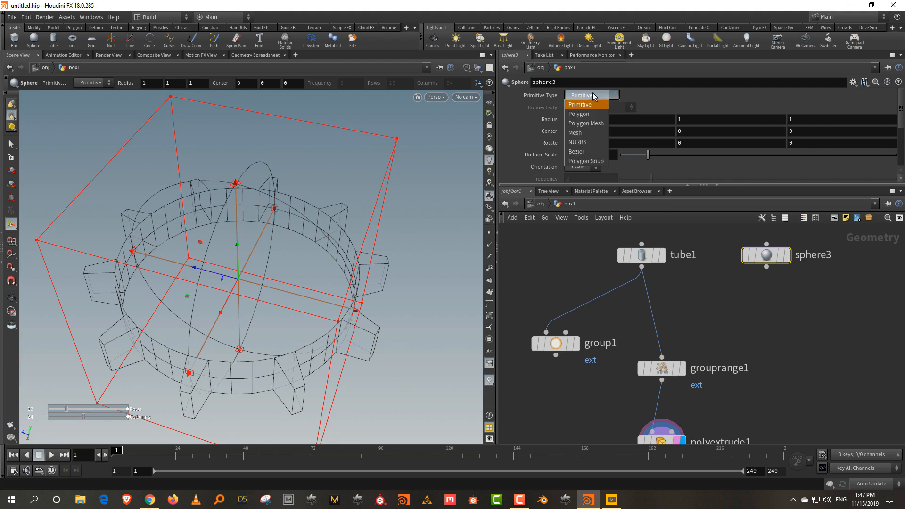
left_click(592, 124)
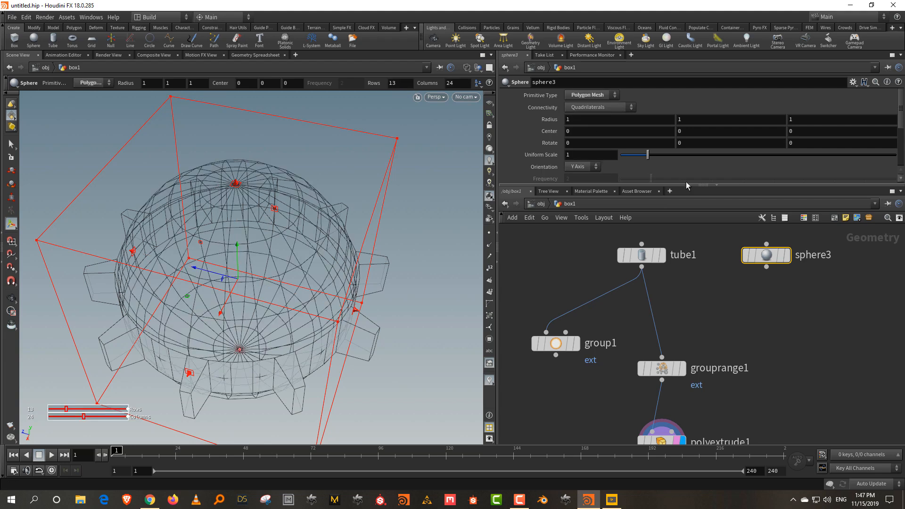
Feed the sphere into grouprange1 in place of tube1 and view the extruded result shaded
left_click_drag(768, 273, 661, 357)
scroll(754, 362, "down", 3)
left_click(675, 374)
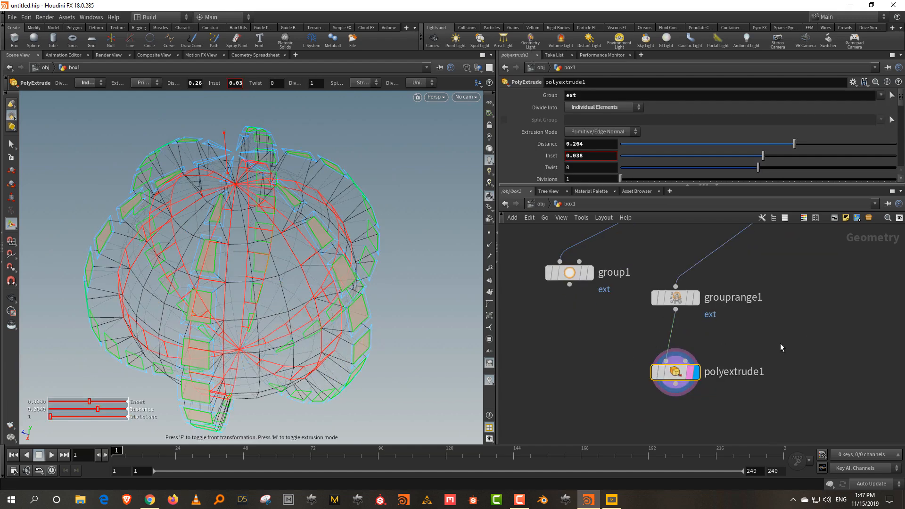
key("w")
left_click_drag(288, 258, 313, 257, "alt")
Set grouprange1's range filter to select 1 of 3 primitives
left_click(676, 297)
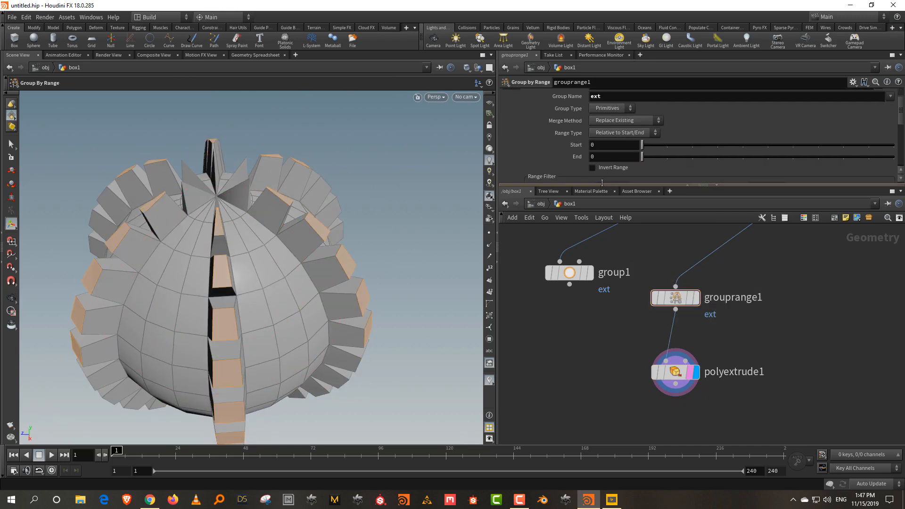
left_click_drag(829, 184, 830, 245)
mouse_move(820, 198)
left_mouse_down()
mouse_move(801, 200)
mouse_move(811, 200)
left_mouse_up()
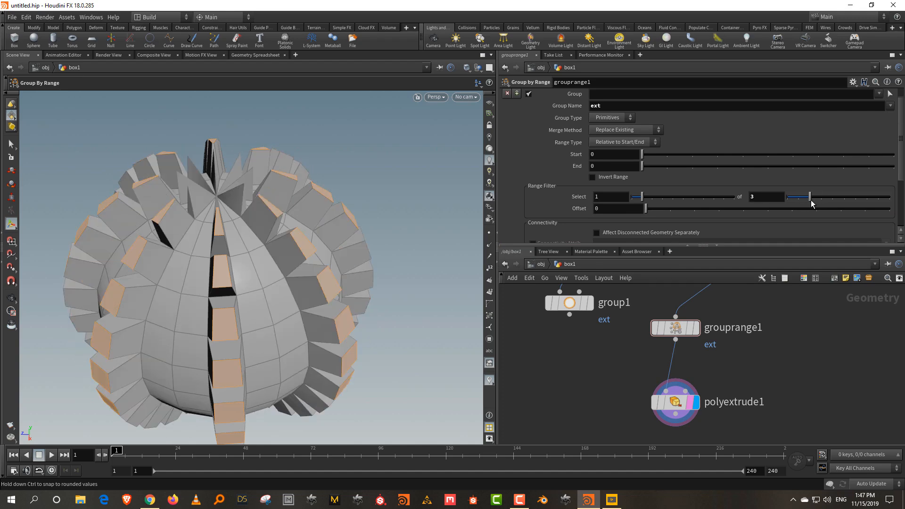
Set the sphere's mesh to 12 rows and 23 columns and inspect the extrusion pattern
key("h")
left_click(756, 310)
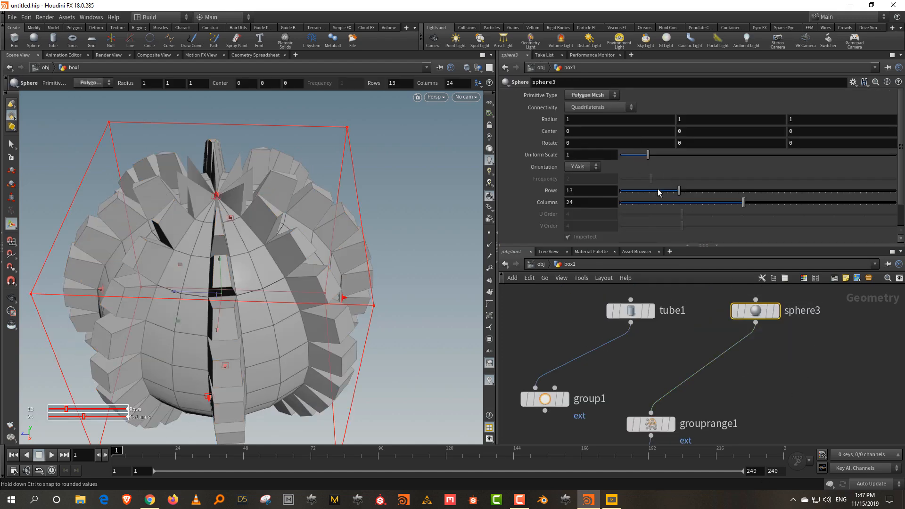
left_click_drag(745, 213, 739, 211)
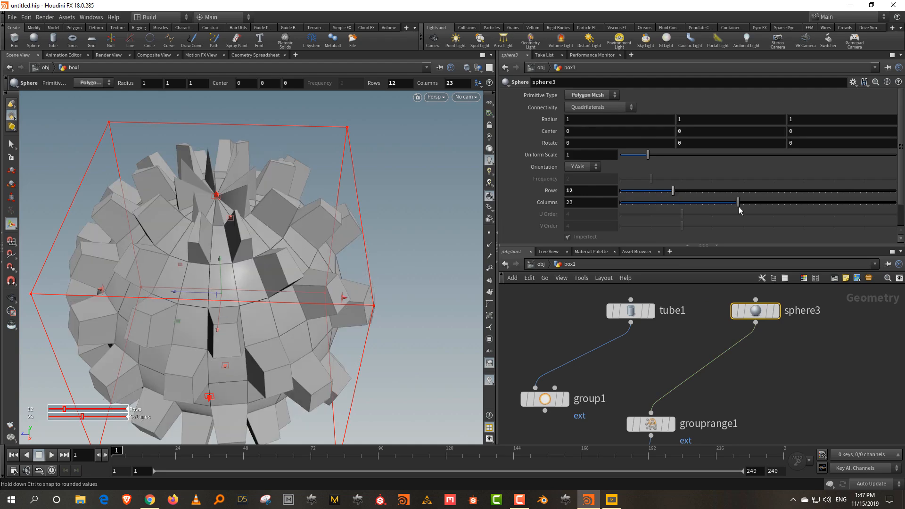
left_click_drag(378, 238, 217, 244, "alt")
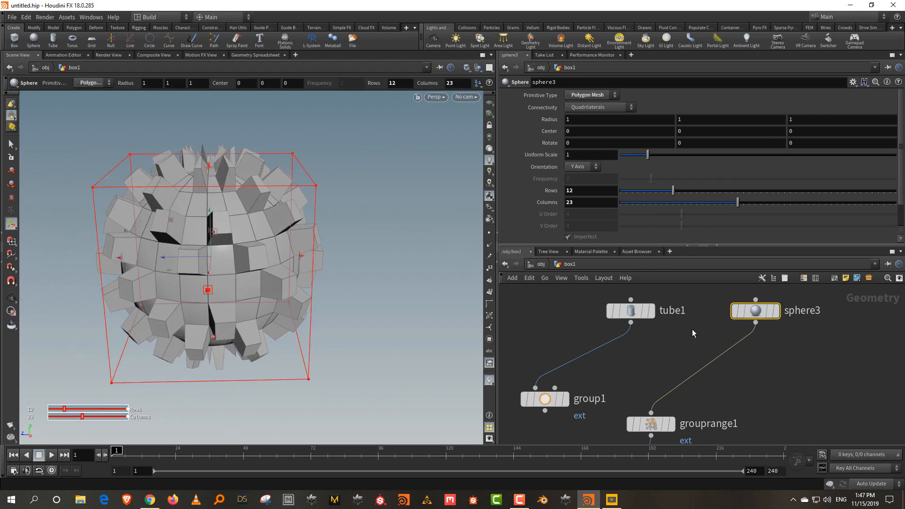
Add a Box node to the network beside sphere3
left_click(655, 423)
middle_click_drag(750, 394, 734, 365)
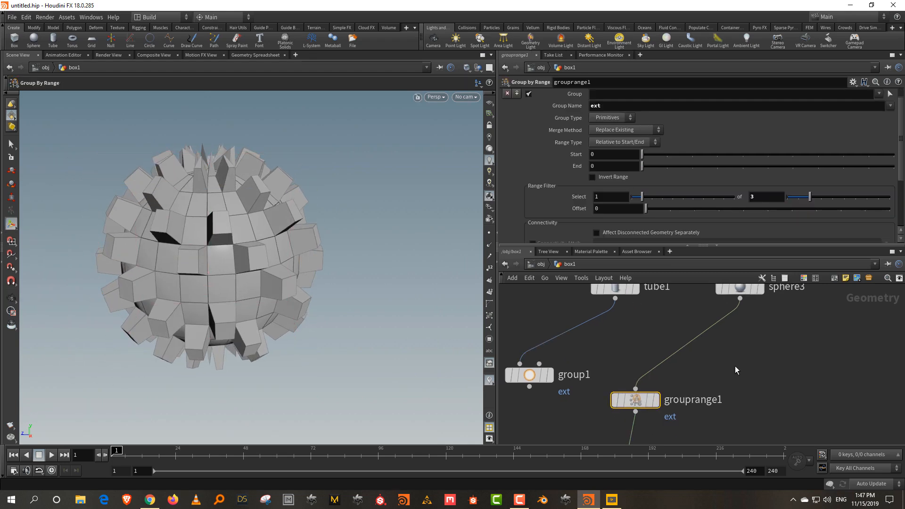
scroll(734, 365, "down", 2)
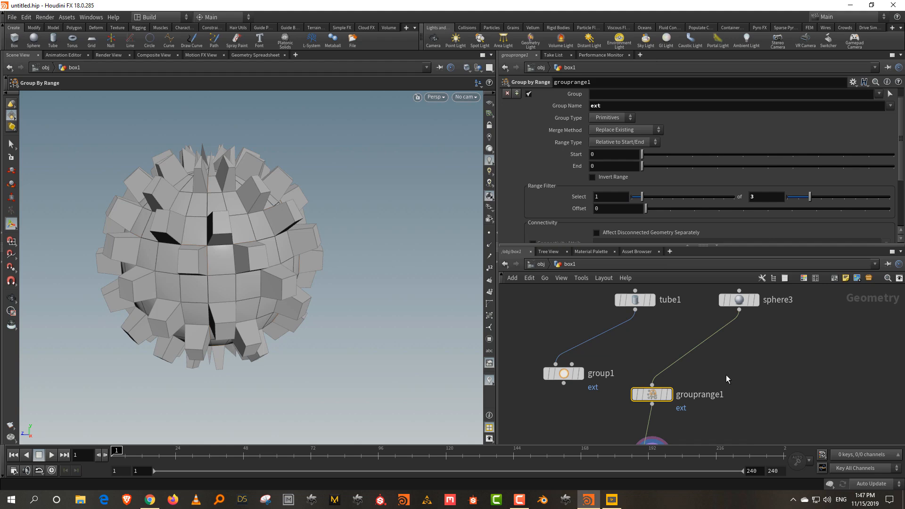
key("Tab")
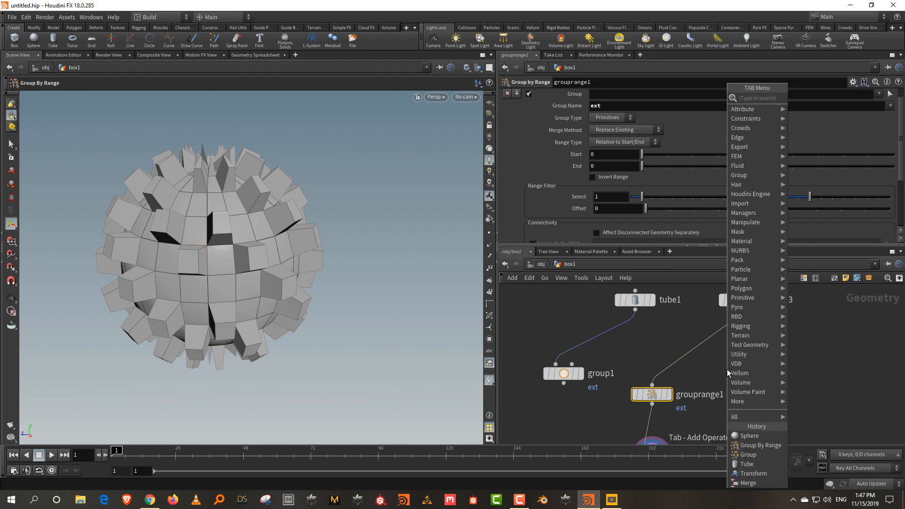
type("box")
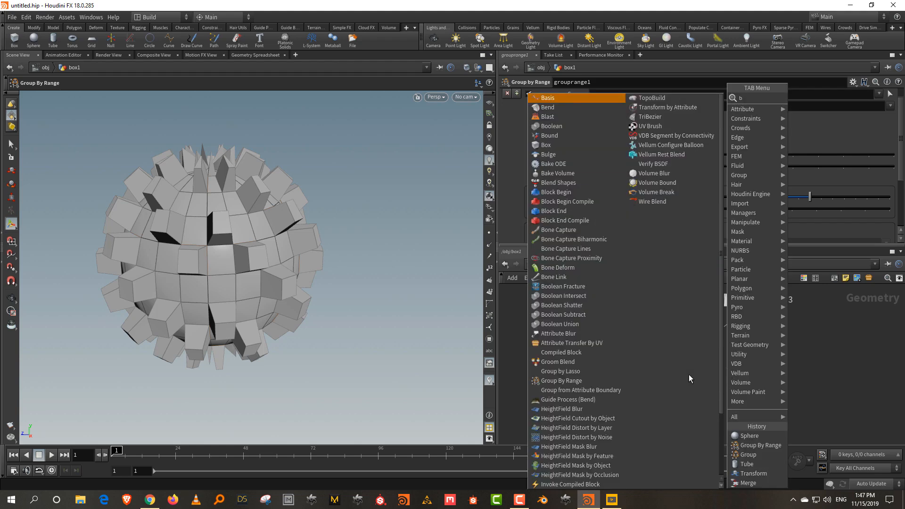
left_click(811, 98)
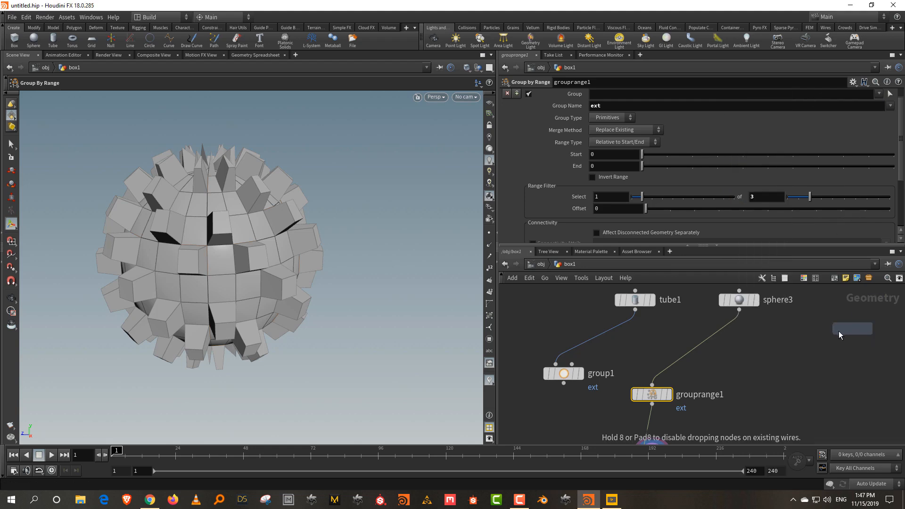
left_click(841, 331)
Set box3's primitive type to Polygon Mesh, display it and set its axis divisions to 9, 9, 9
left_click(585, 98)
left_click(584, 107)
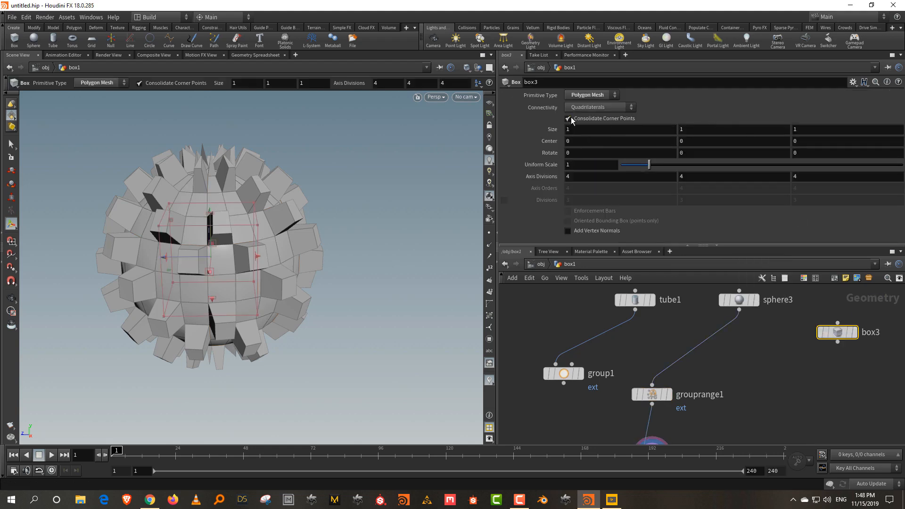
left_click(852, 336)
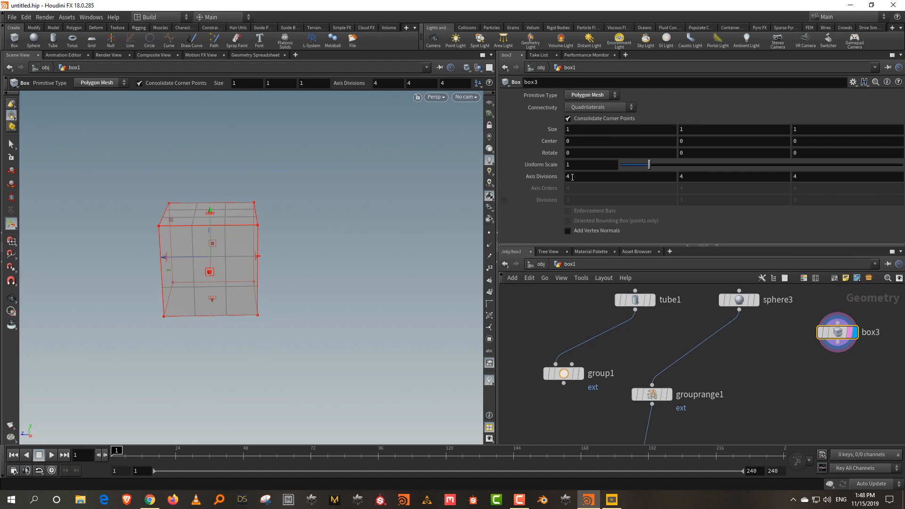
middle_click_drag(561, 179, 582, 182)
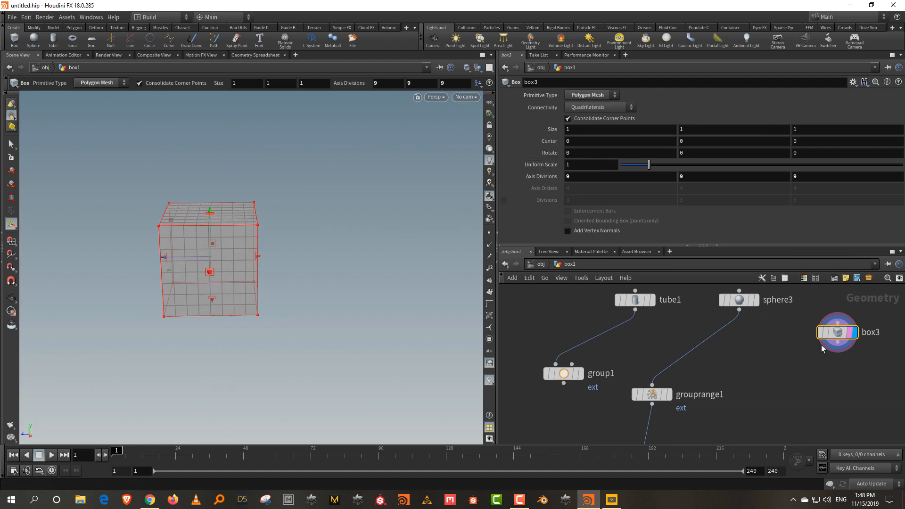
Feed box3 into grouprange1 in place of the sphere and inspect the polyextrude1 result
left_click_drag(837, 342, 652, 385)
middle_click_drag(732, 380, 734, 317)
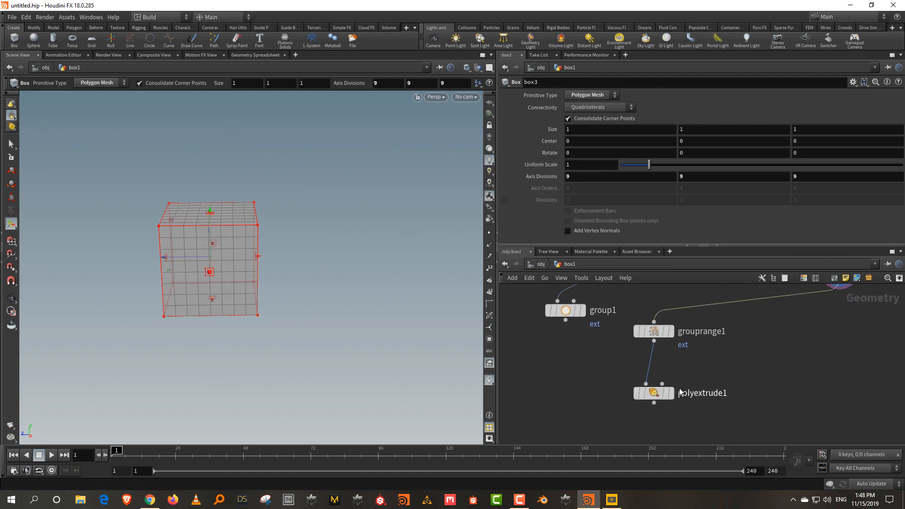
left_click(670, 393)
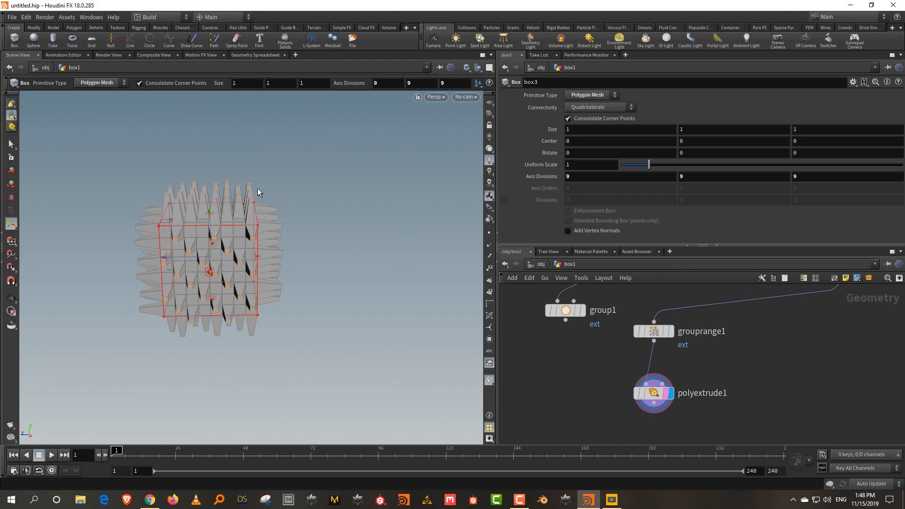
key("Escape")
left_click_drag(210, 193, 262, 216)
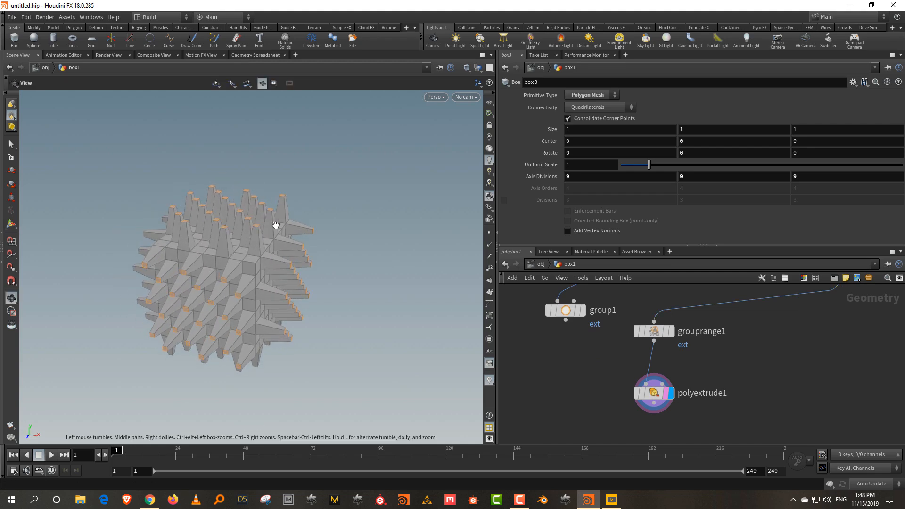
Feed tube1 into grouprange1 in place of the box and set the range filter to select 1 of 4
middle_click_drag(745, 333, 741, 425)
left_click_drag(631, 338, 647, 414)
middle_click_drag(701, 365, 702, 334)
left_click_drag(303, 224, 467, 297)
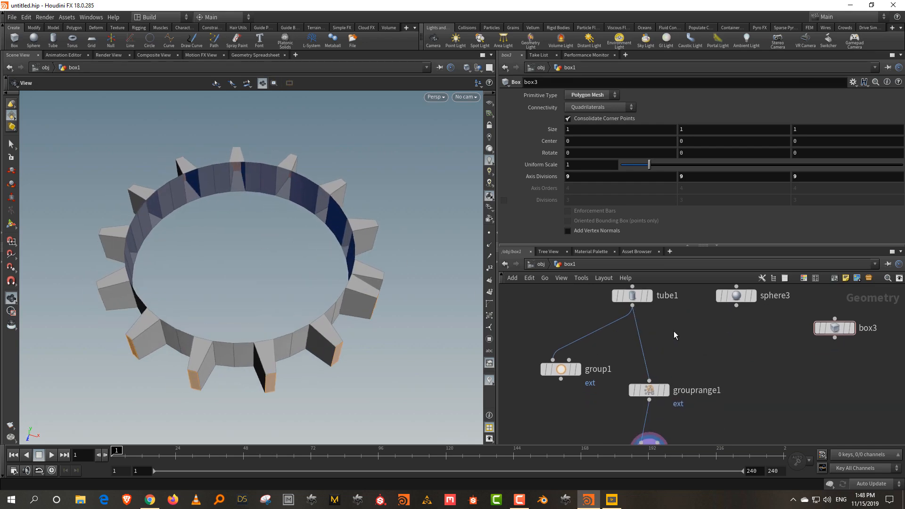
left_click(634, 295)
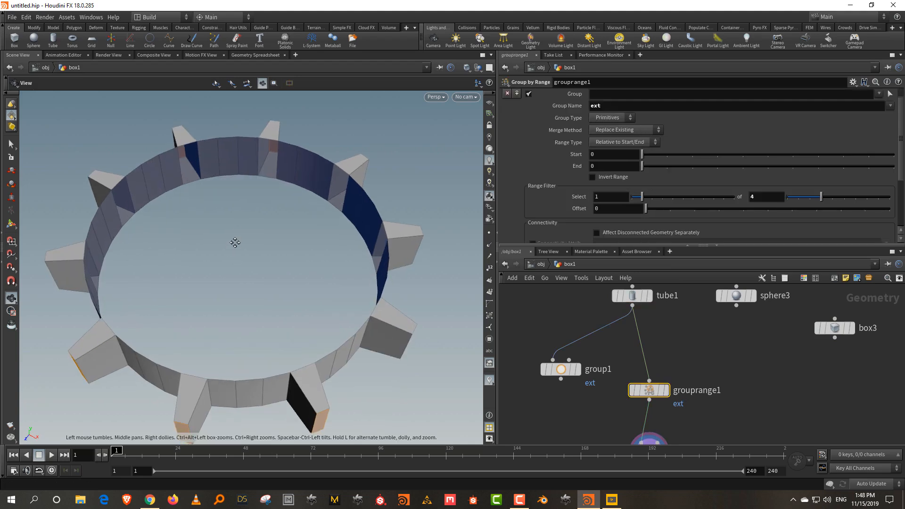
middle_click_drag(235, 242, 260, 259)
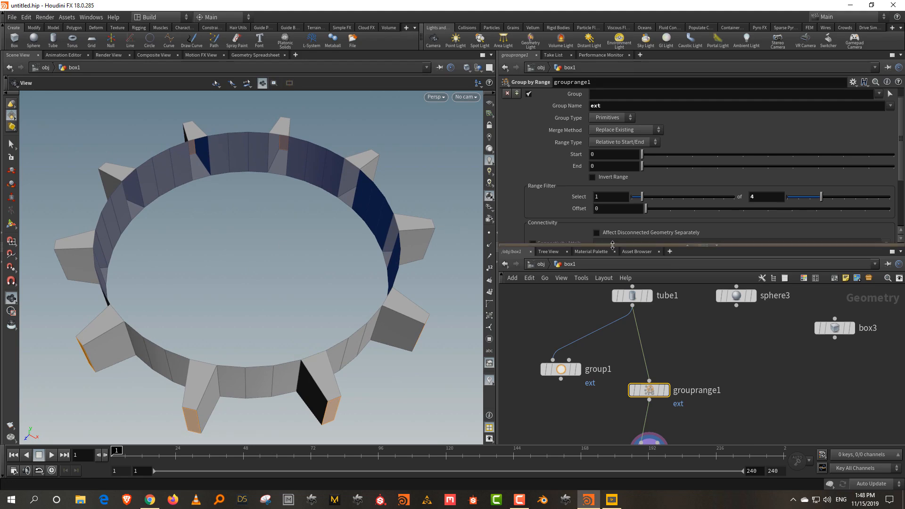
Enlarge the network area, shift sphere3 and box3 aside and place tube1 above grouprange1
left_click_drag(611, 245, 612, 169)
left_click_drag(683, 290, 683, 291)
left_click_drag(708, 229, 860, 314)
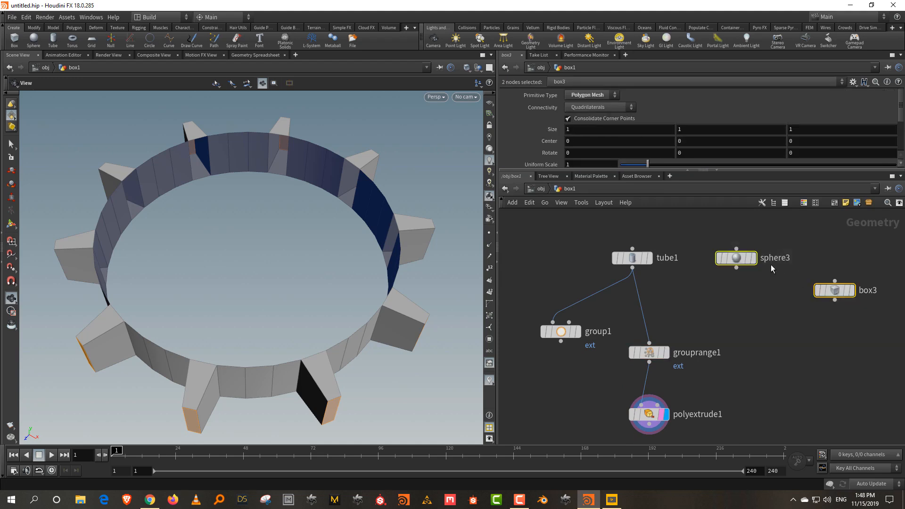
left_click_drag(738, 262, 816, 262)
left_click_drag(632, 258, 652, 236)
Add a Group Expression node, feed tube1 into its first input and display it
left_click(710, 287)
key("Tab")
type("group")
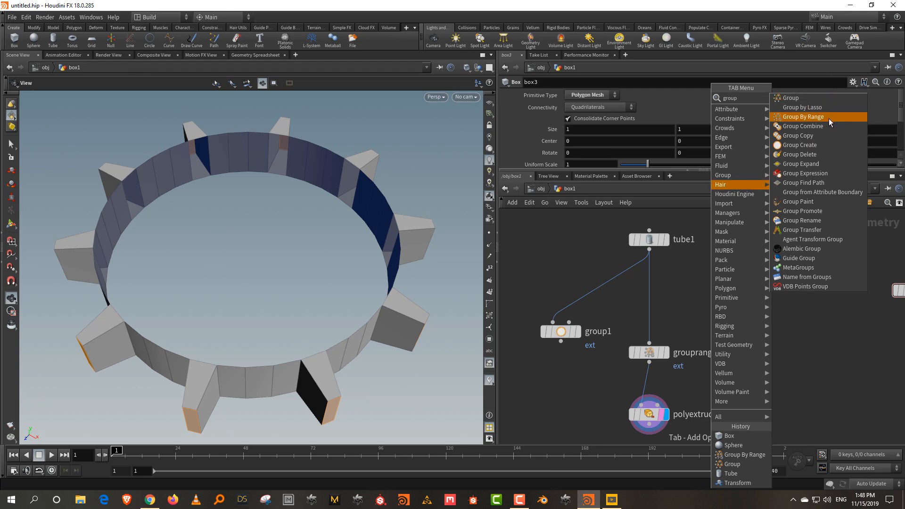
left_click(825, 173)
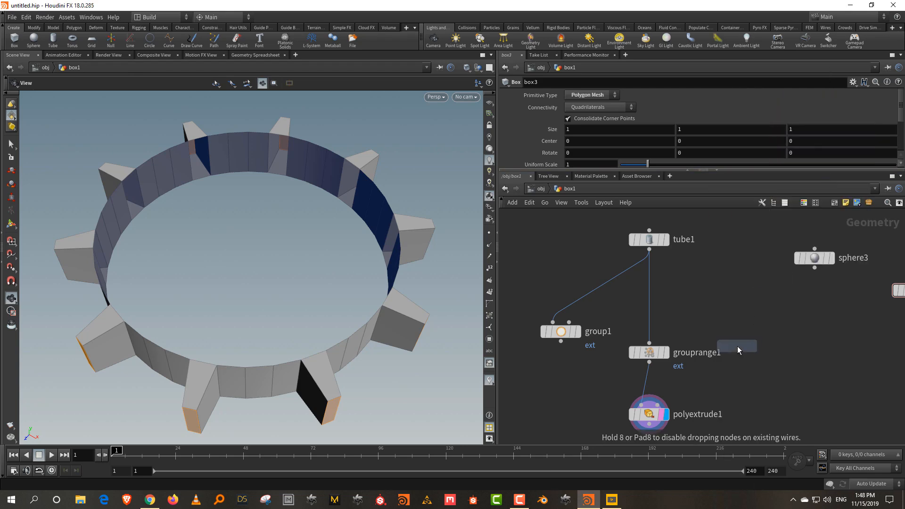
left_click(753, 327)
left_click_drag(649, 250, 740, 317)
left_click(770, 328)
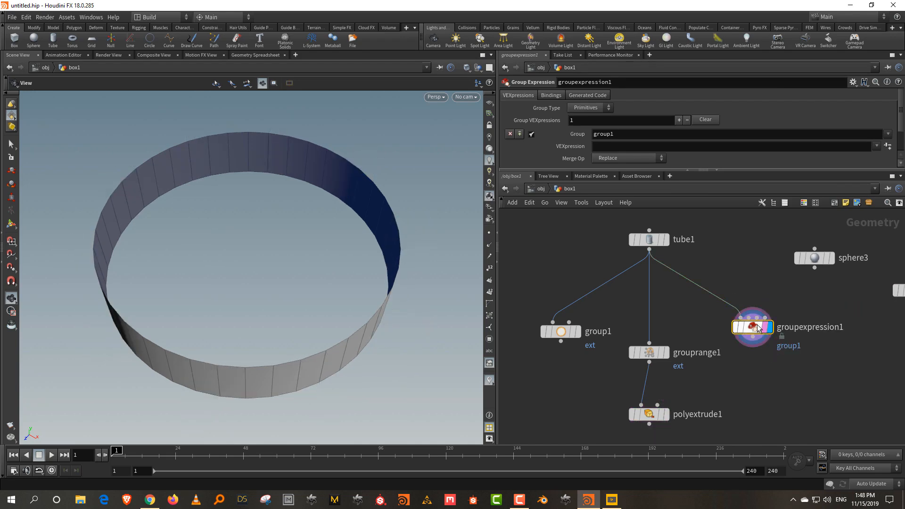
Set groupexpression1's VEXpression to @P.x>0 for primitives
left_click_drag(636, 170, 636, 246)
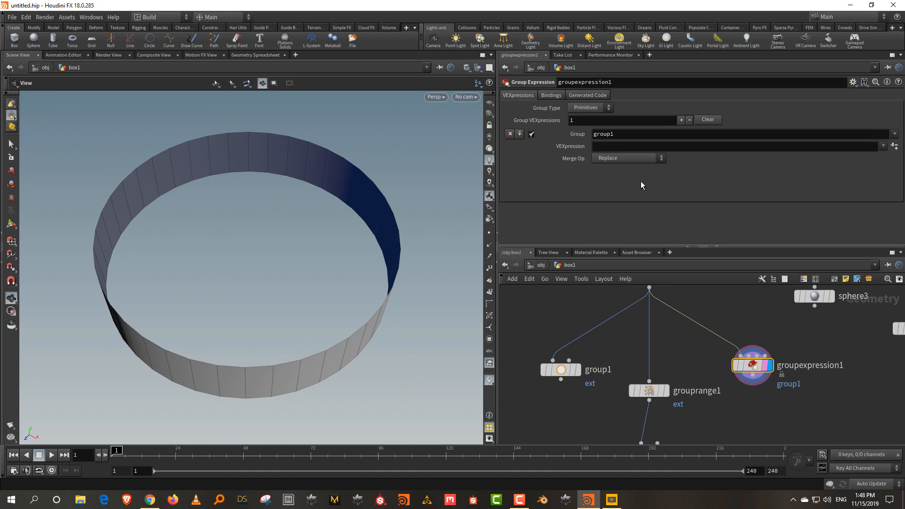
left_click_drag(615, 246, 619, 214)
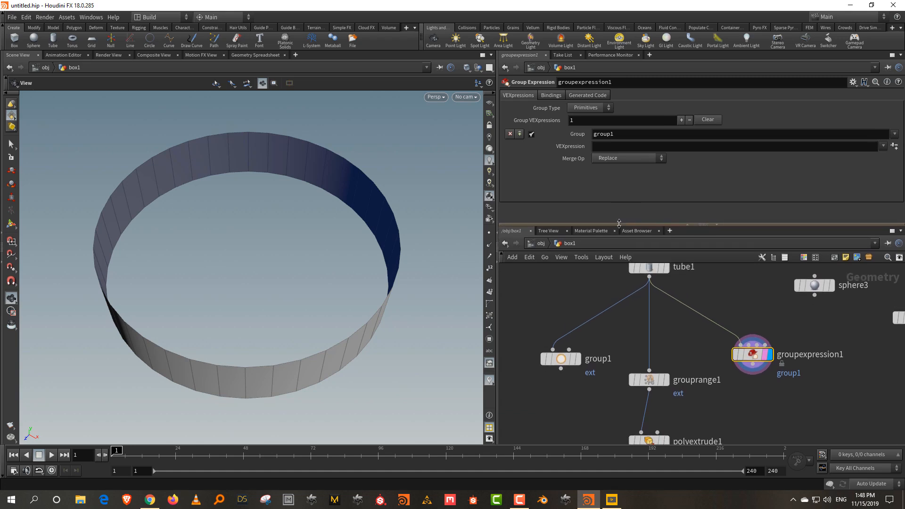
left_click(727, 272)
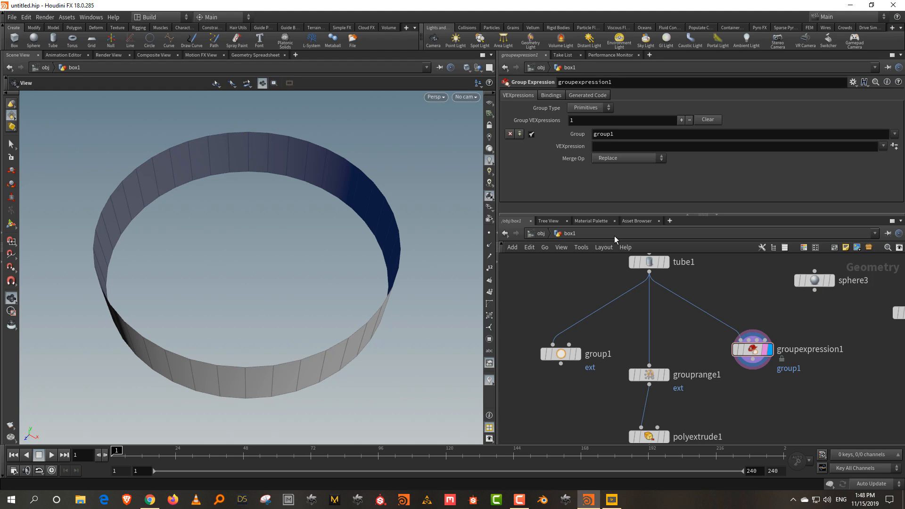
left_click_drag(615, 215, 615, 238)
left_click(621, 148)
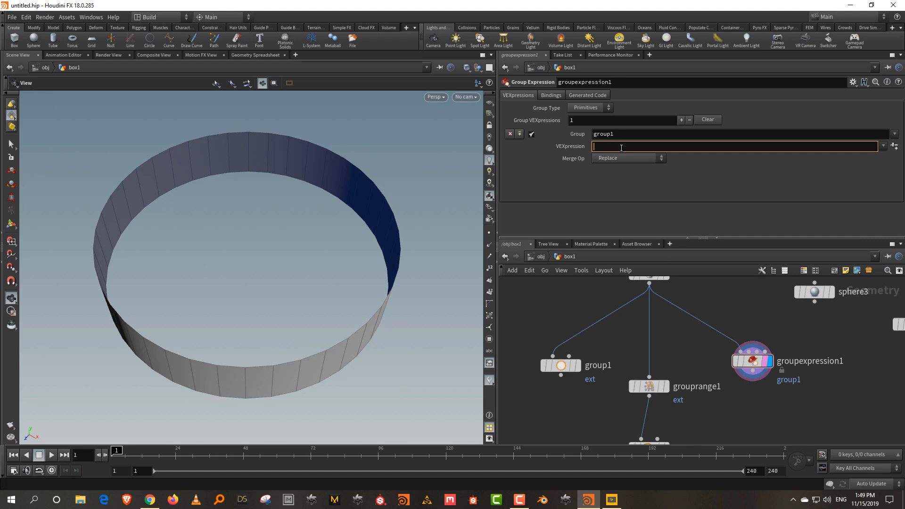
left_click_drag(622, 239, 608, 208)
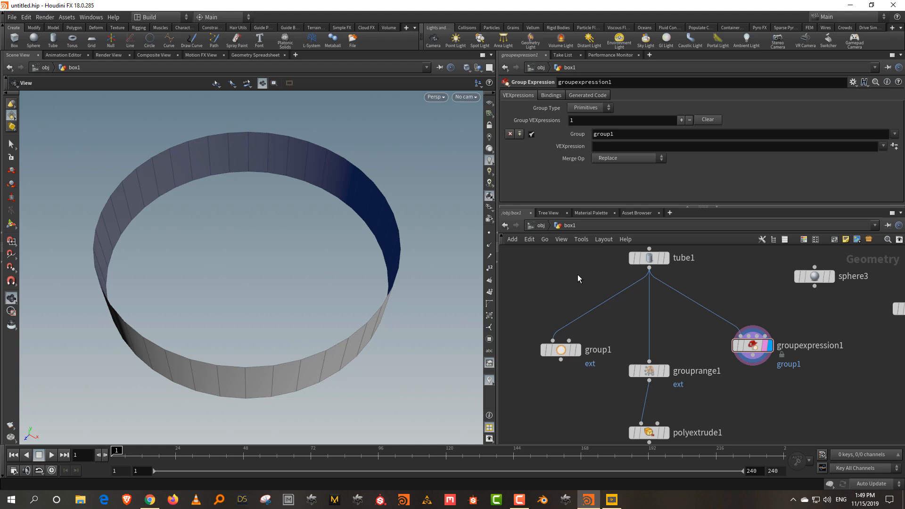
left_click(608, 147)
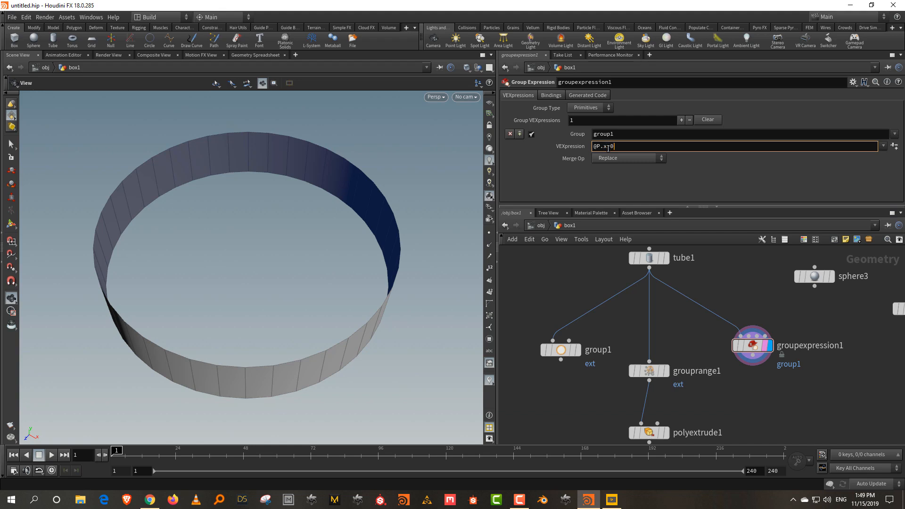
key("Return")
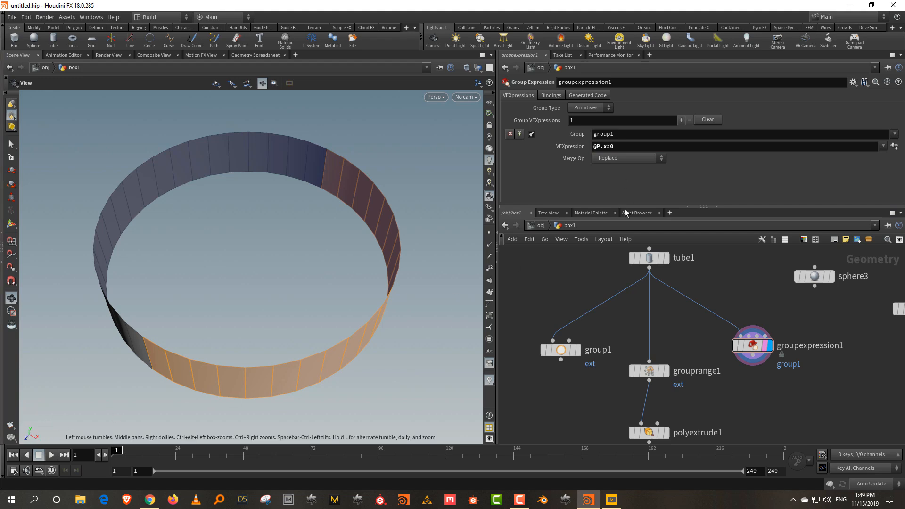
Rename the group created by groupexpression1 to x
double_click(615, 139)
type("x")
key("Return")
Feed groupexpression1 into polyextrude1, display the extrusion and set its group to x
left_click_drag(755, 359, 640, 423)
middle_click_drag(757, 394, 781, 339)
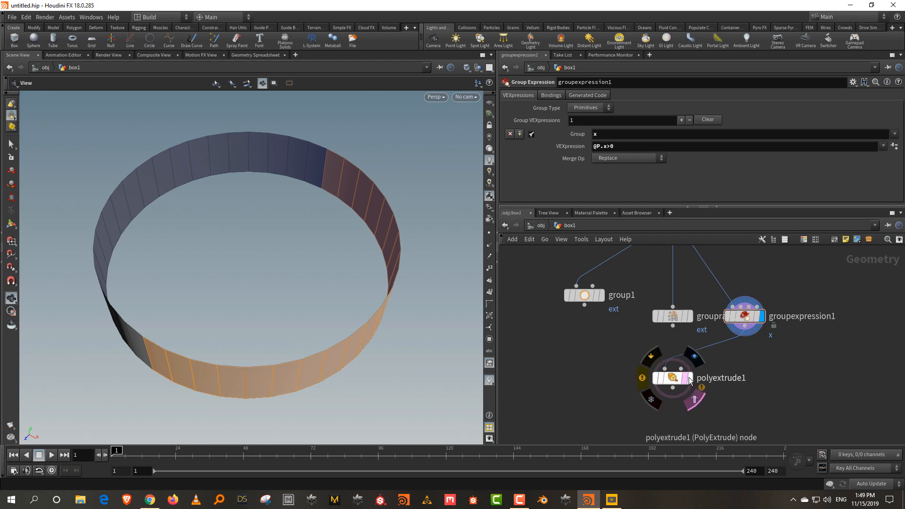
left_click(689, 378)
left_click(675, 379)
left_click_drag(618, 96, 550, 96)
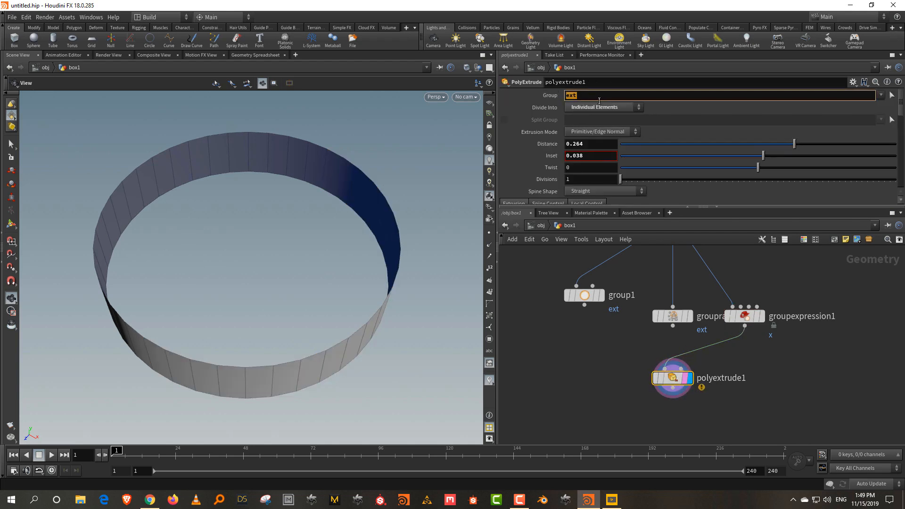
type("x")
key("Return")
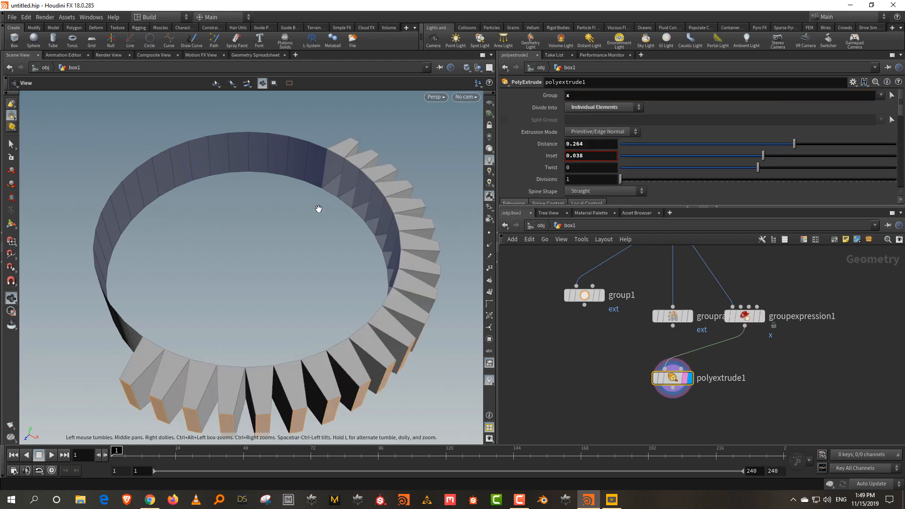
Rearrange the nodes so groupexpression1 and polyextrude1 line up beneath tube1, with grouprange1 moved aside
left_click_drag(317, 208, 347, 150)
middle_click_drag(643, 275, 725, 317)
left_click_drag(625, 316, 752, 362)
left_click_drag(753, 358, 644, 346)
left_click_drag(824, 356, 759, 355)
Insert a Transform node between groupexpression1 and polyextrude1
left_click(759, 356)
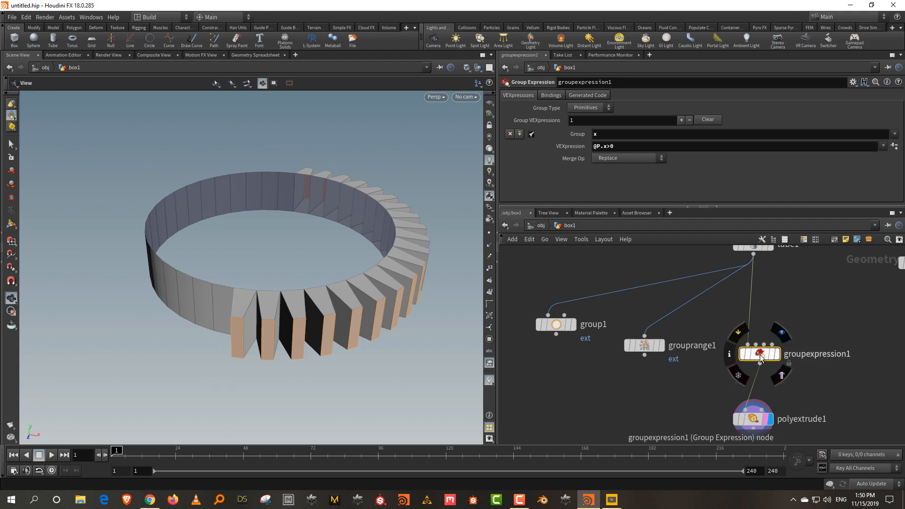
key("Tab")
type("tr")
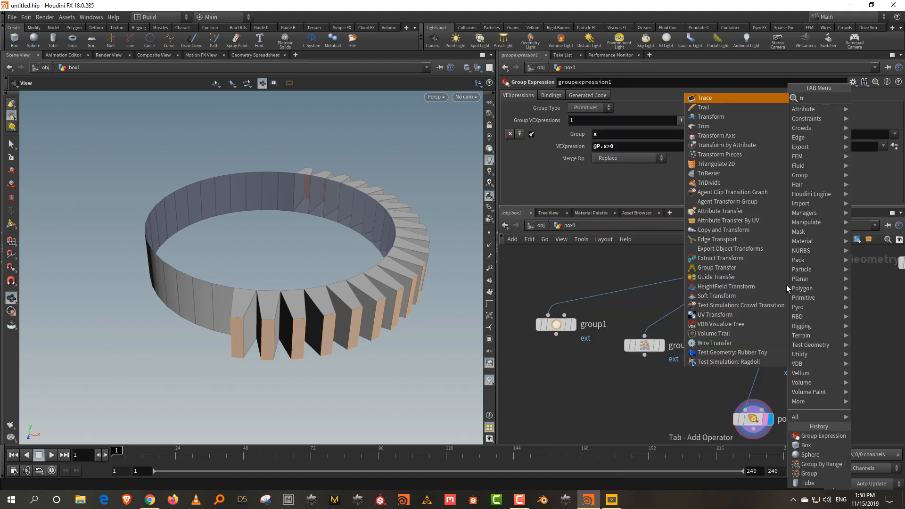
left_click(742, 117)
left_click(757, 394)
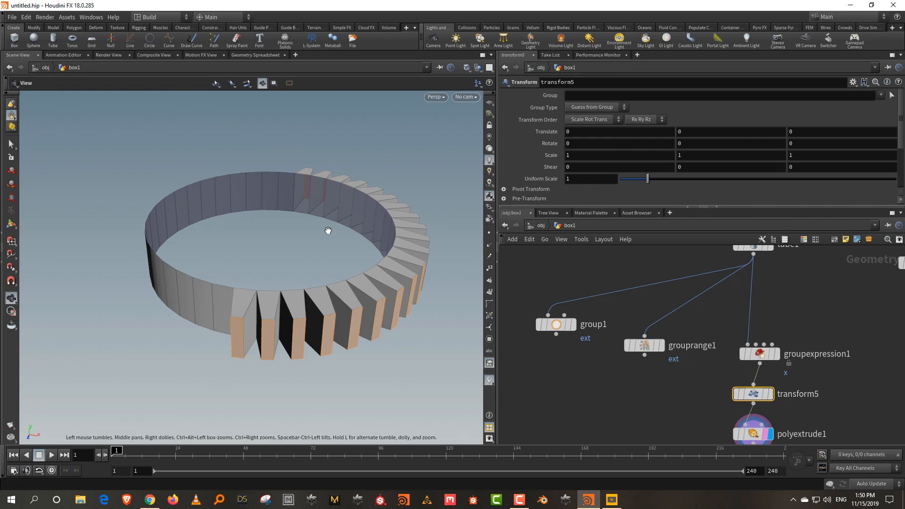
Try moving the grouped tube along the X axis with transform5 and undo the move
key("Return")
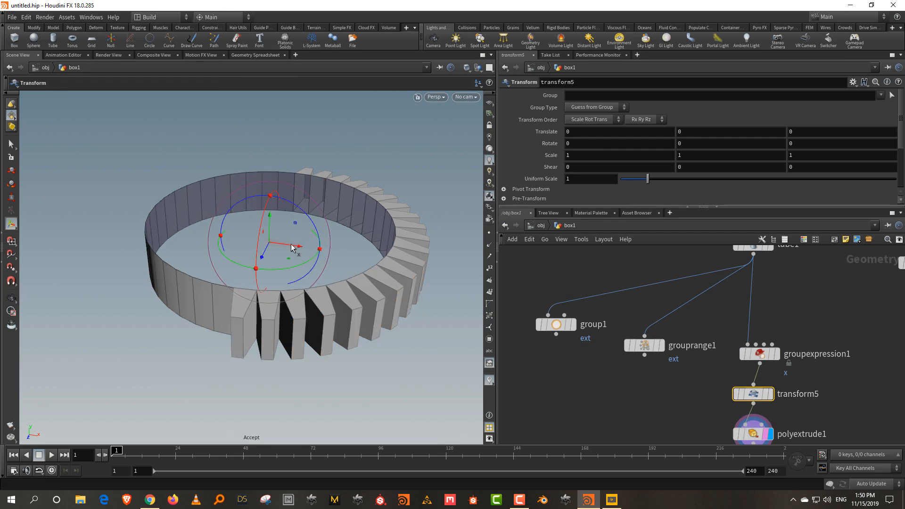
mouse_move(292, 248)
left_mouse_down()
mouse_move(75, 227)
mouse_move(303, 256)
left_mouse_up()
key("ctrl+z")
Rewire transform5 between tube1 and groupexpression1, and translate the tube to about -1.31 in X with the reference grid shown
left_click_drag(757, 398, 756, 306)
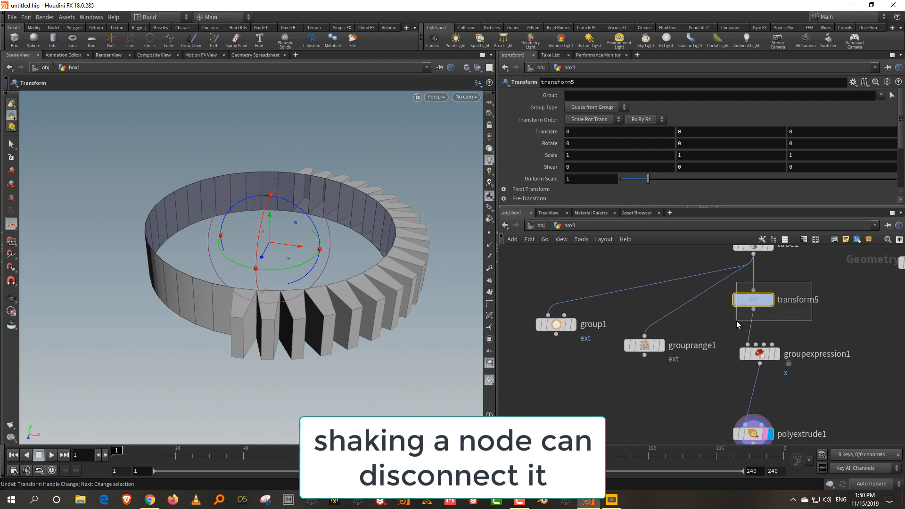
left_click_drag(293, 248, 149, 230)
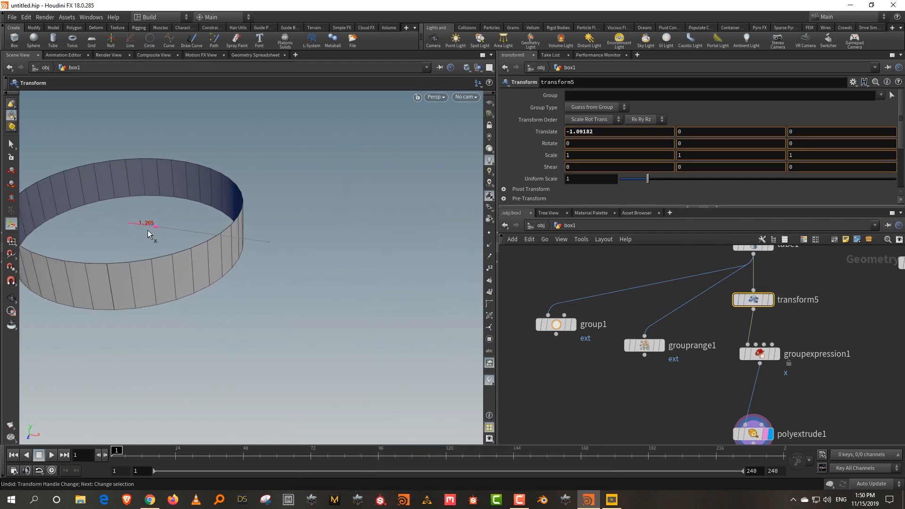
left_click(490, 103)
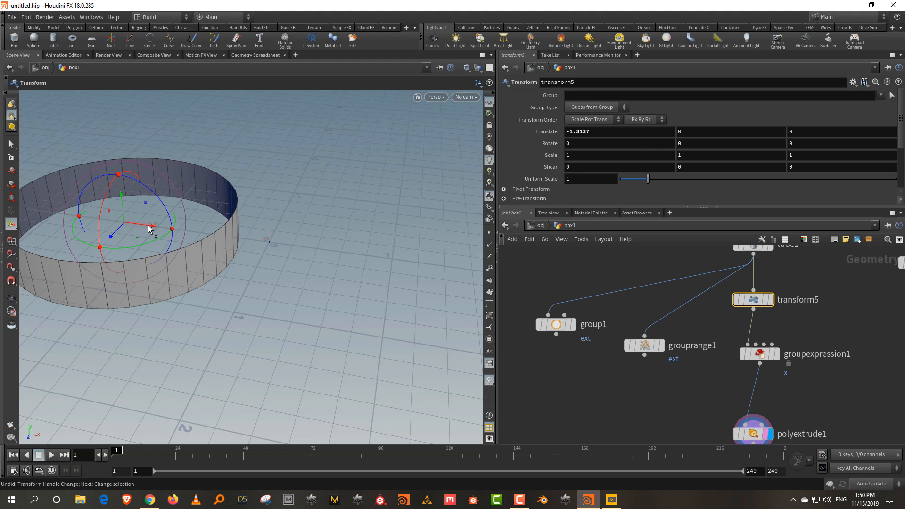
Feed sphere3 into transform5 in place of tube1 and translate the sphere to about -1.29 in X
left_click_drag(149, 228, 288, 252)
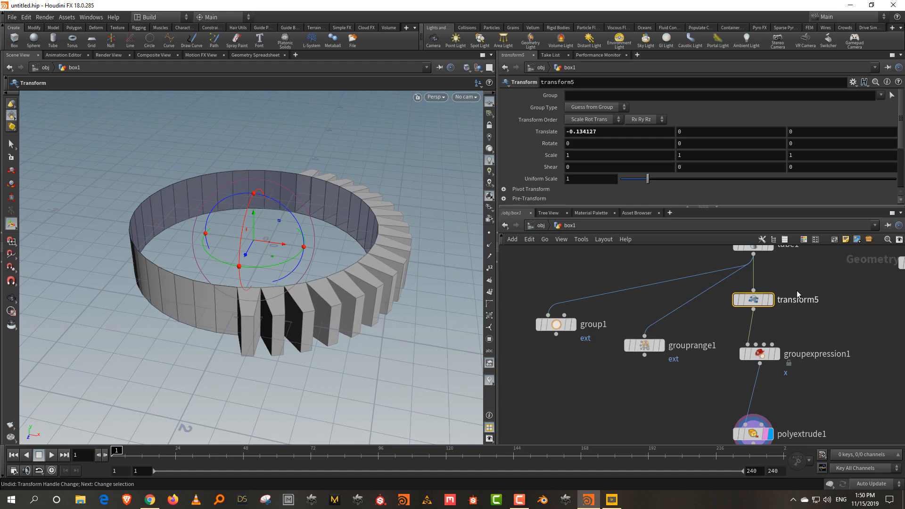
middle_click_drag(797, 290, 711, 316)
left_click_drag(829, 309, 664, 327)
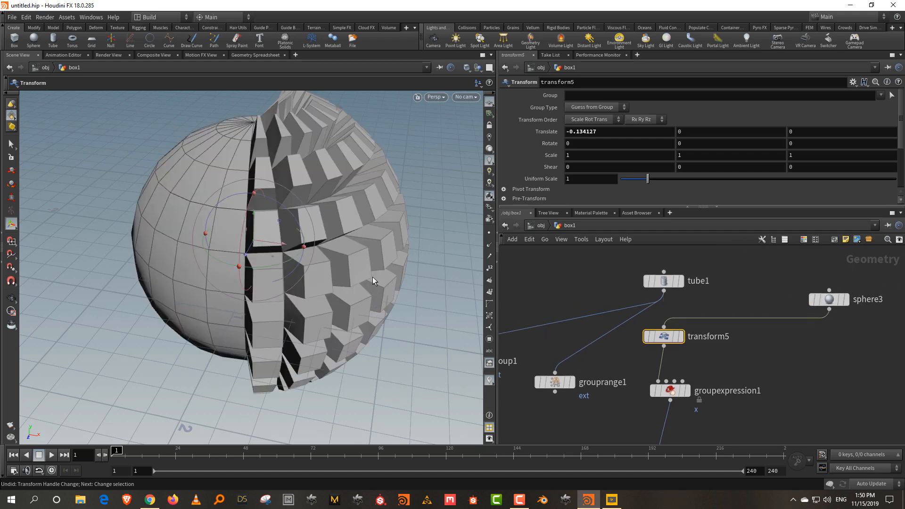
left_click_drag(273, 244, 290, 230)
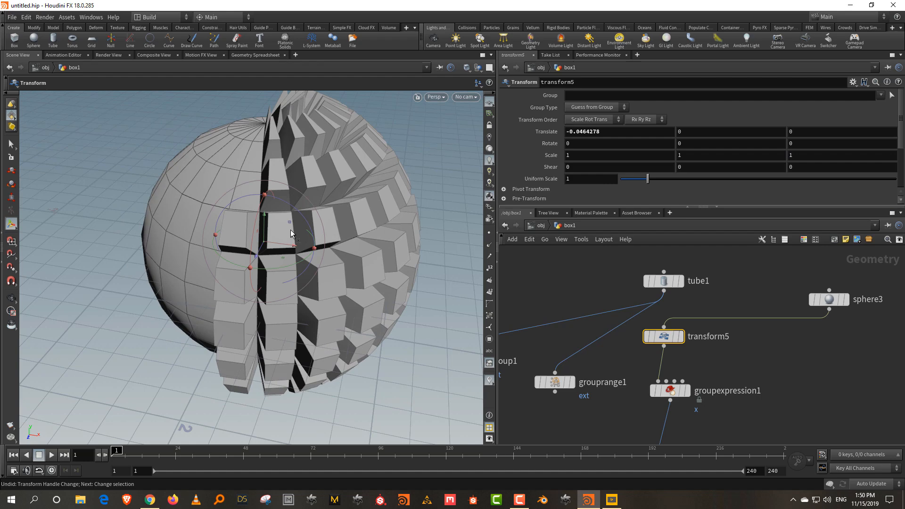
left_click_drag(290, 250, 149, 234)
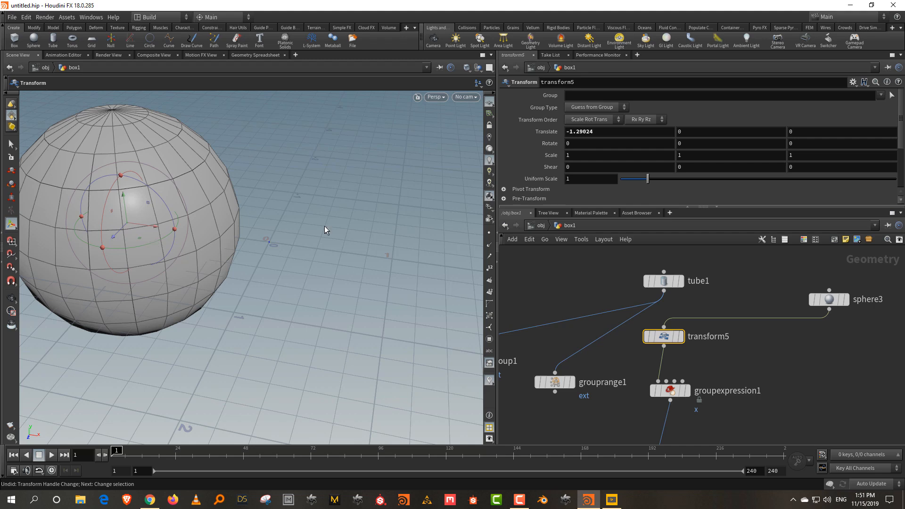
Spread out tube1, sphere3 and grouprange1, and connect group1 to polyextrude1 in place of groupexpression1
left_click_drag(665, 288, 575, 281)
left_click_drag(817, 301, 731, 286)
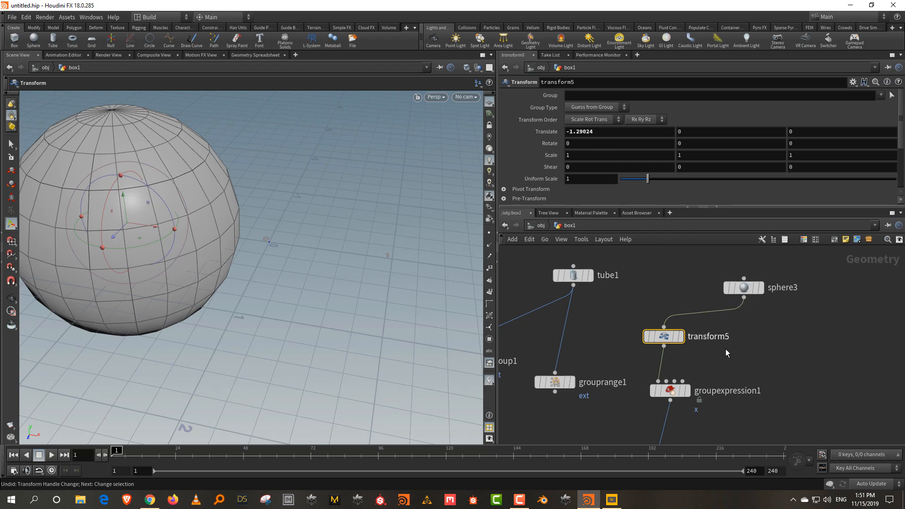
middle_click_drag(729, 342, 733, 293)
left_click(673, 342)
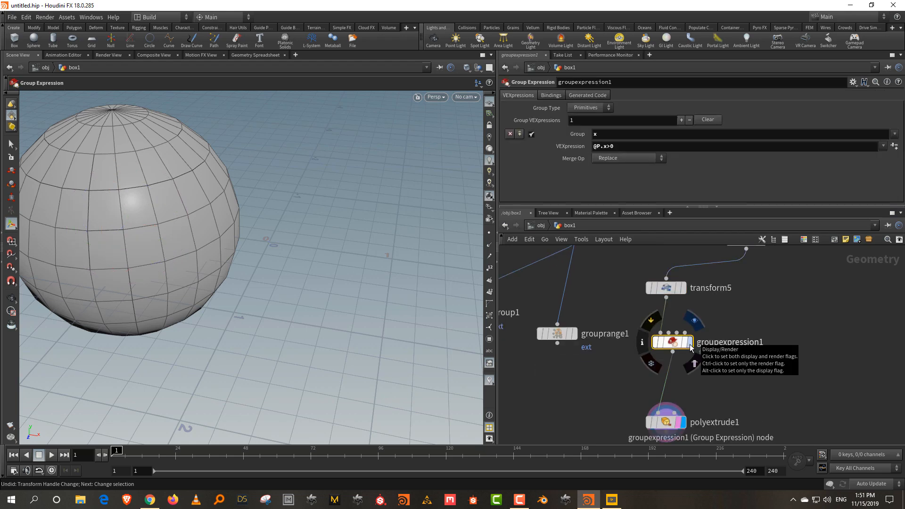
middle_click_drag(559, 332, 647, 324)
left_click_drag(646, 324, 666, 289)
left_click_drag(560, 305, 692, 413)
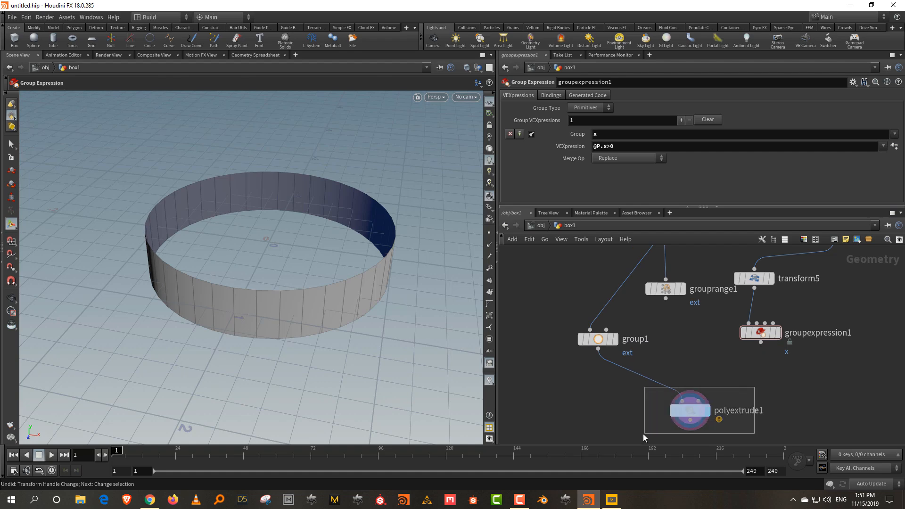
Set polyextrude1's group to ext and shift the group1 node further away from polyextrude1
left_click(578, 95)
type("x")
key("BackSpace")
type("e")
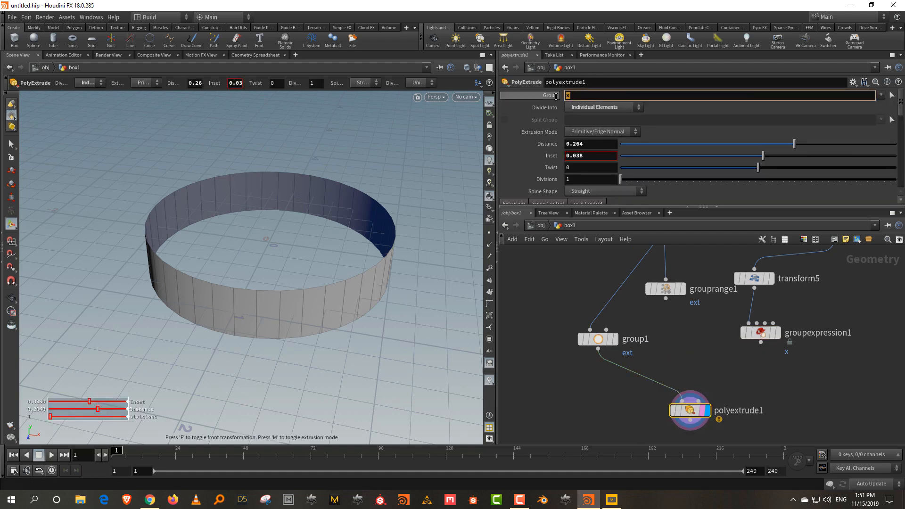
key("Return")
left_click_drag(404, 192, 331, 199, "alt")
left_click(605, 337)
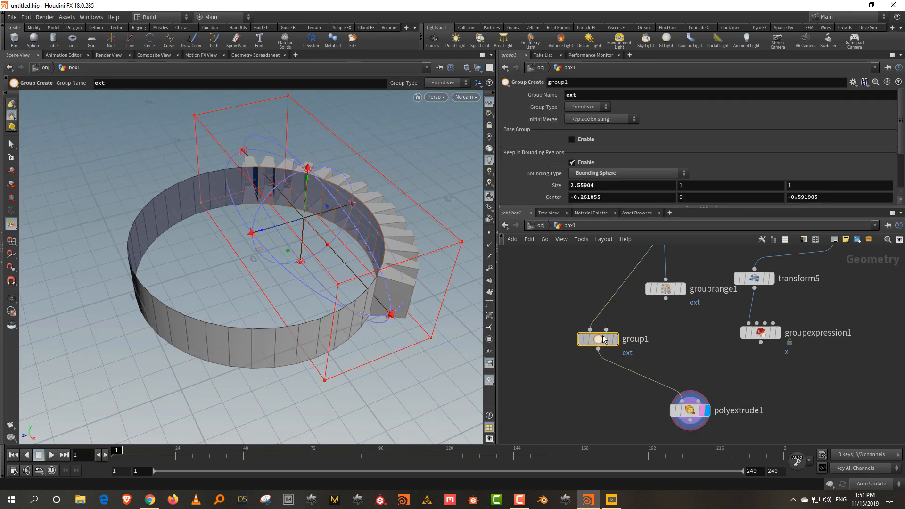
left_click_drag(597, 331, 578, 304)
Insert a Group Expand node between group1 and polyextrude1
left_click(662, 334)
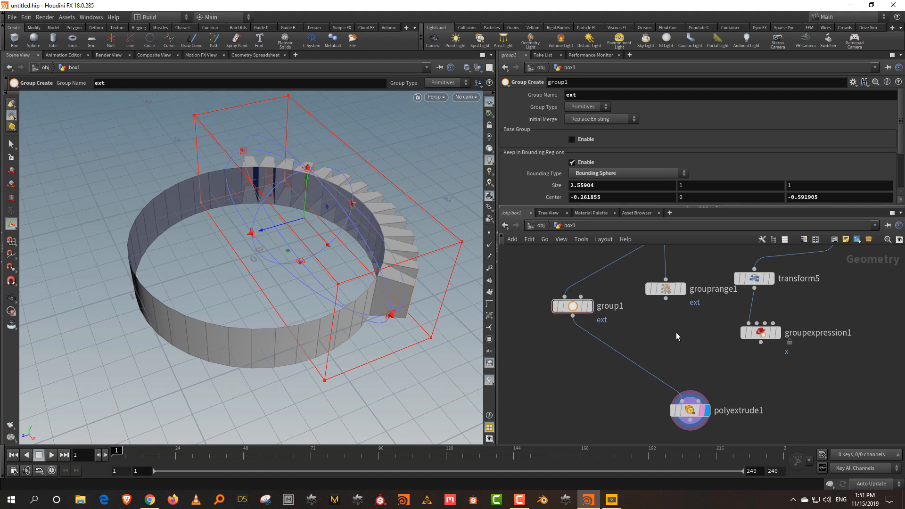
key("Tab")
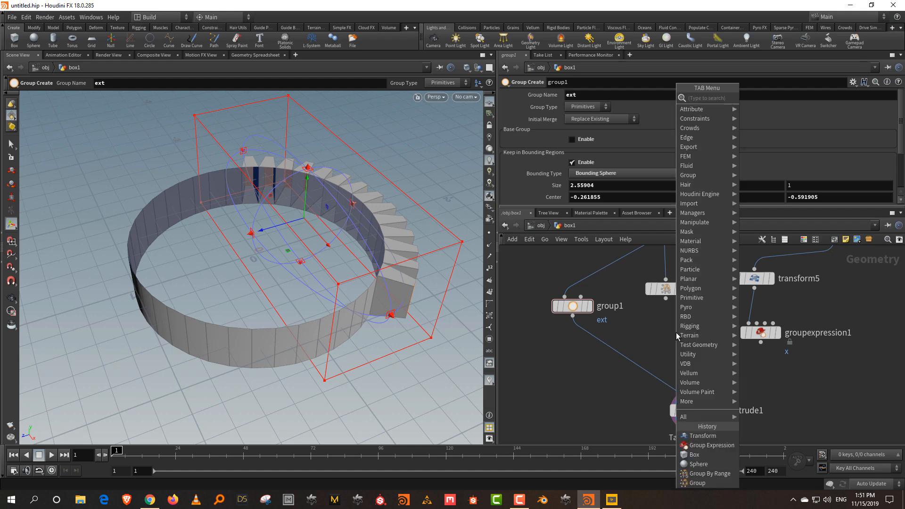
type("grou")
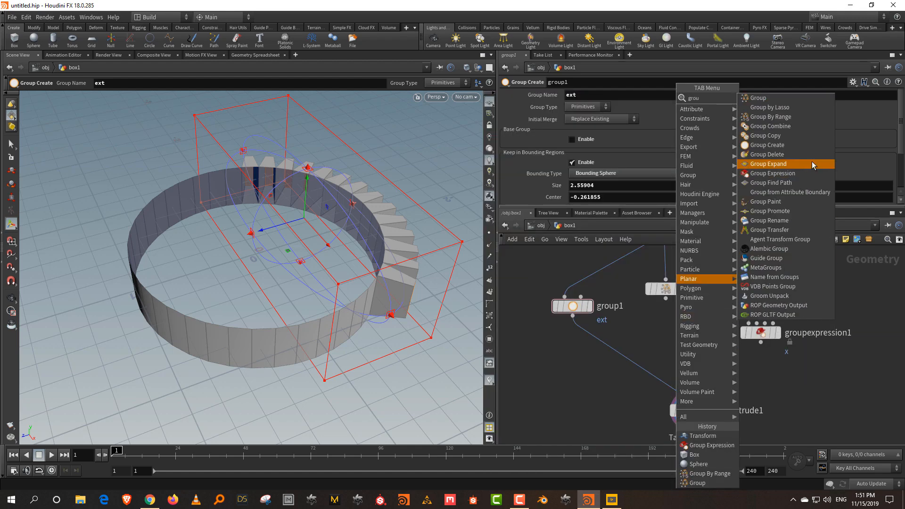
left_click(812, 163)
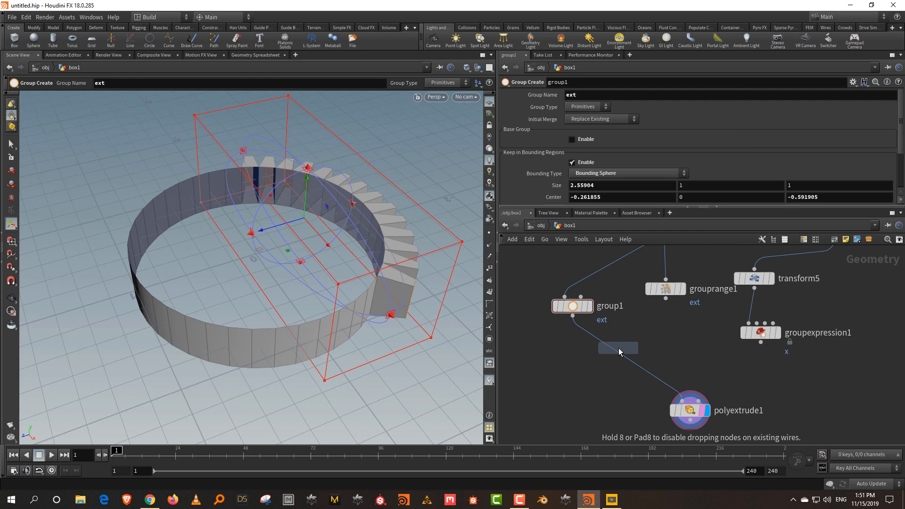
left_click(619, 351)
left_click_drag(619, 351, 611, 361)
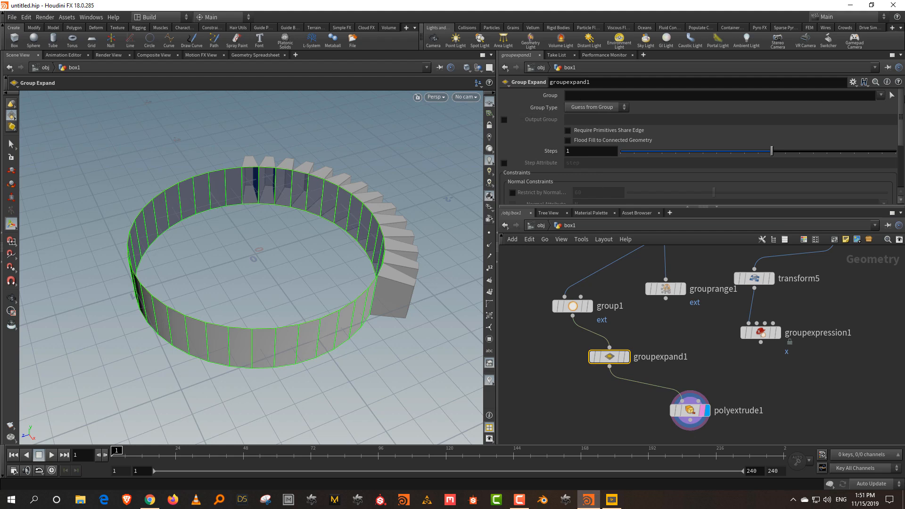
Set groupexpand1's group to ext, display the node, and set its Steps to 4
left_click(882, 95)
left_click(885, 107)
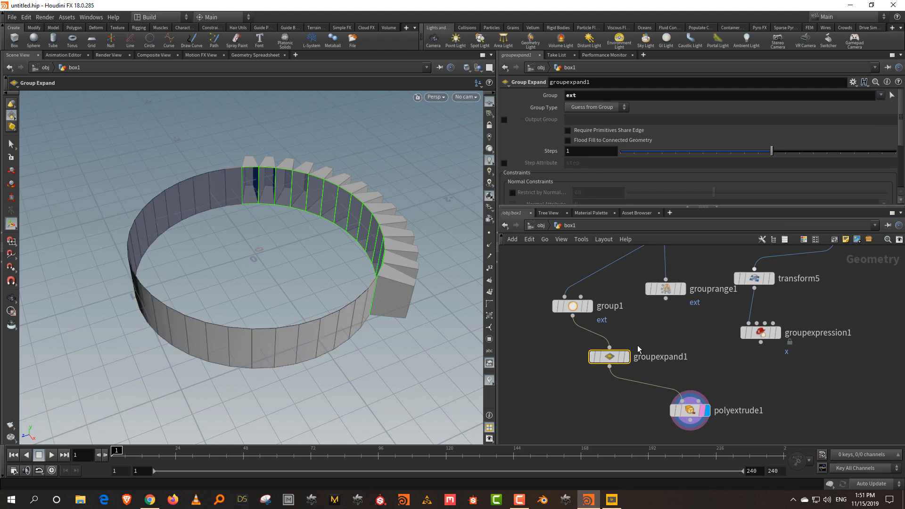
left_click(625, 356)
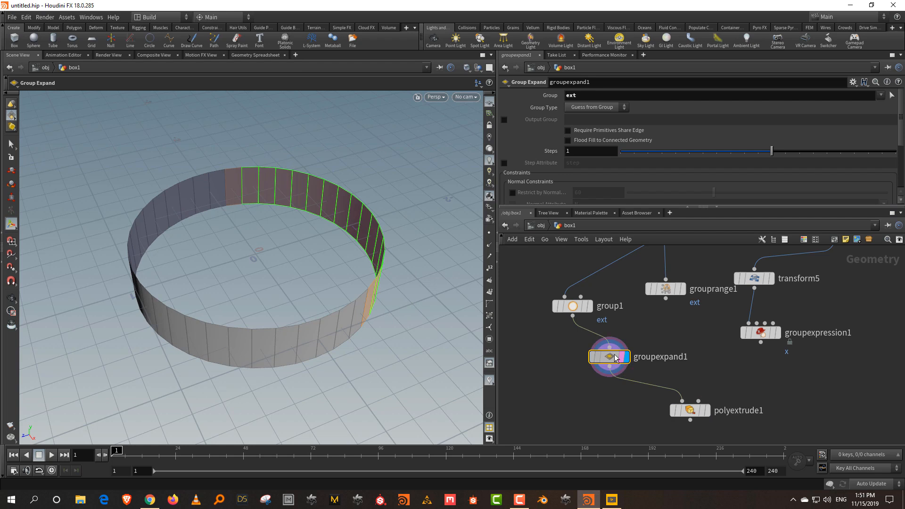
left_click_drag(772, 151, 744, 166)
key("Escape")
left_click_drag(341, 251, 278, 222)
key("Return")
left_click_drag(744, 151, 794, 156)
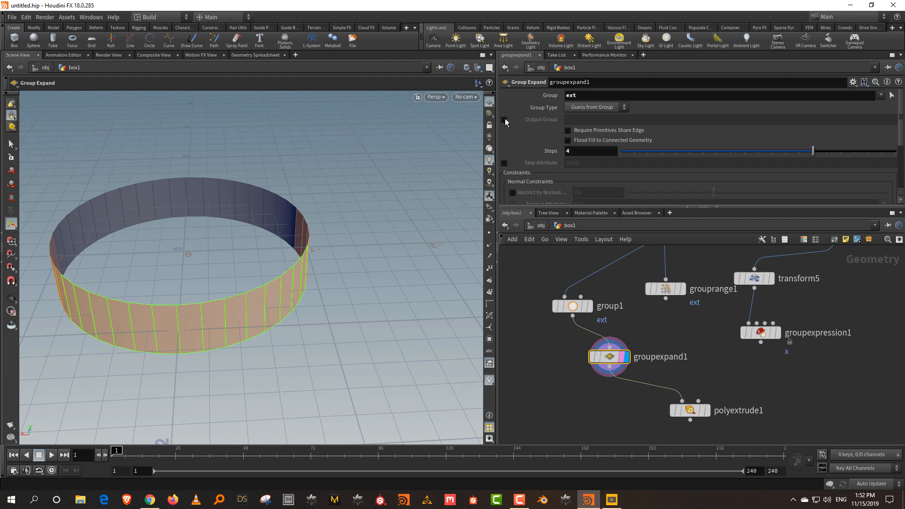
left_click(505, 119)
left_click(610, 120)
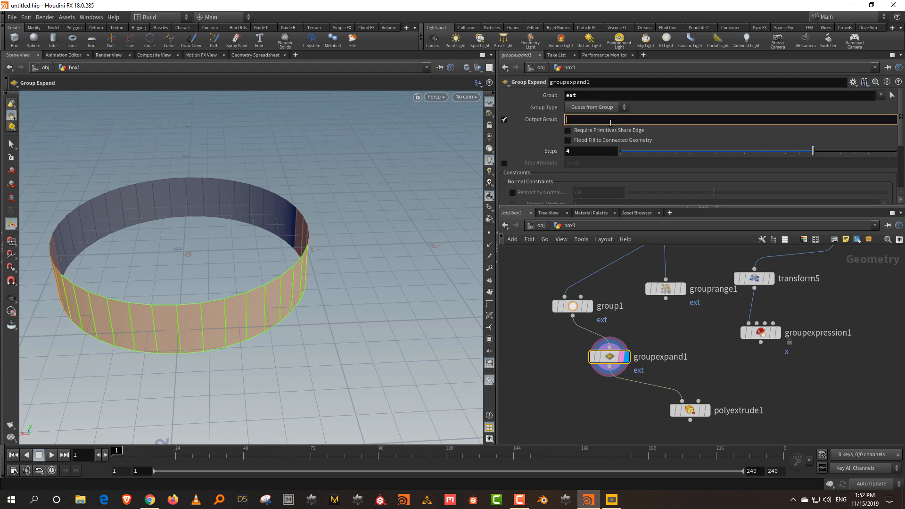
left_click(504, 120)
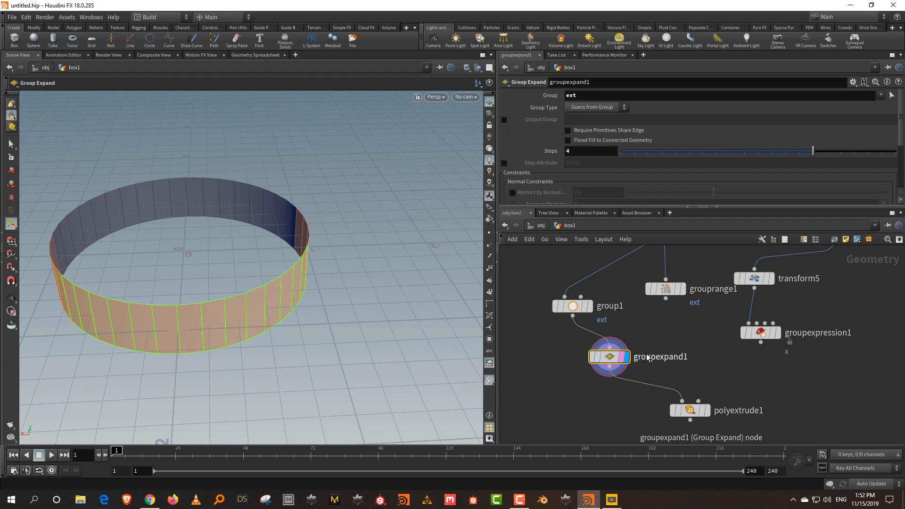
Display polyextrude1 and set groupexpand1's Steps to 1
left_click(703, 411)
left_click(702, 413)
left_click(691, 411)
left_click_drag(658, 334, 600, 375)
left_click(724, 153)
left_click_drag(723, 153, 769, 164)
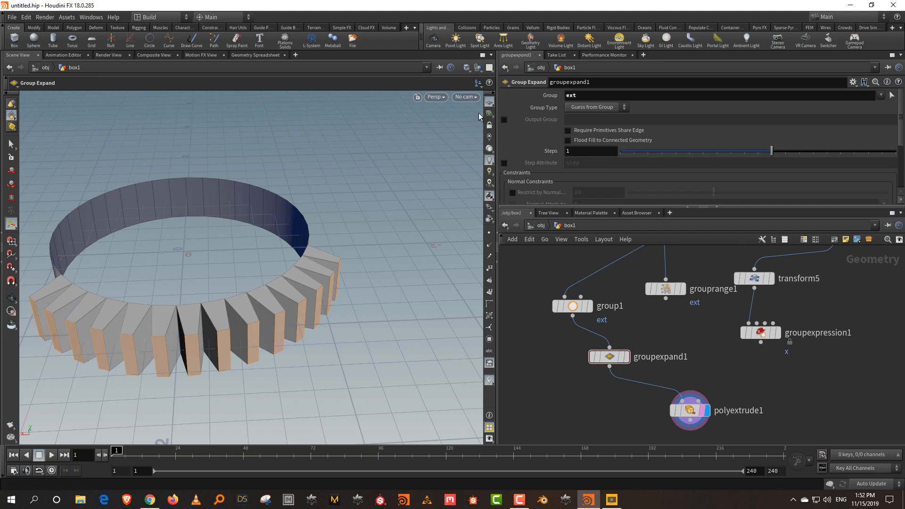
Enable Output Group on groupexpand1 and set its Steps to 5
left_click(504, 121)
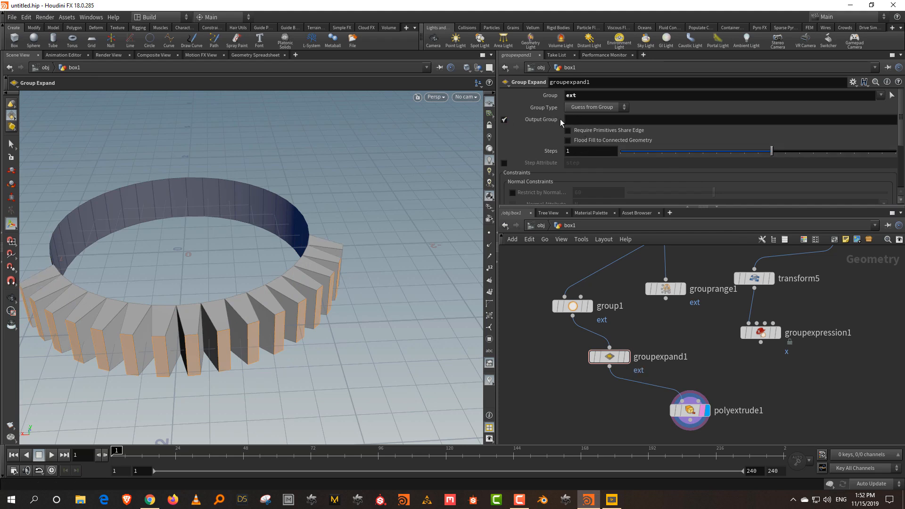
left_click(598, 357)
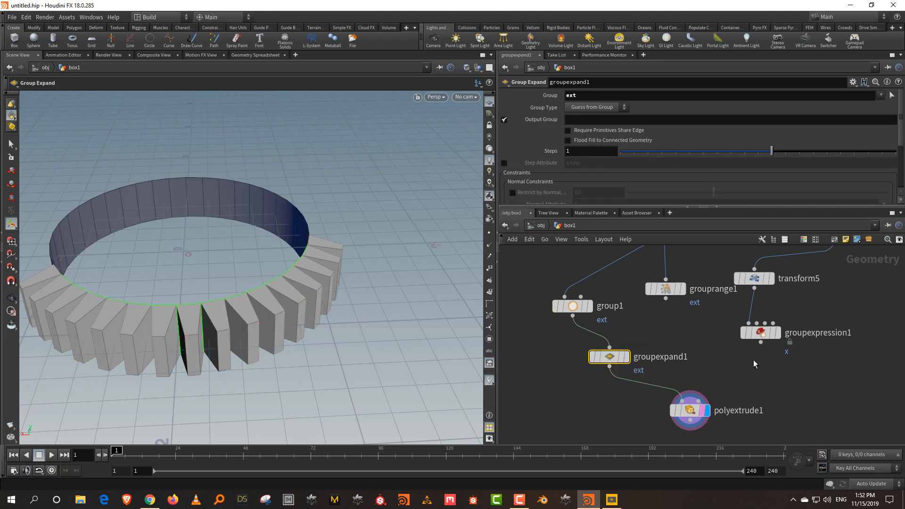
left_click(689, 410)
left_click(609, 357)
left_click_drag(741, 157, 816, 170)
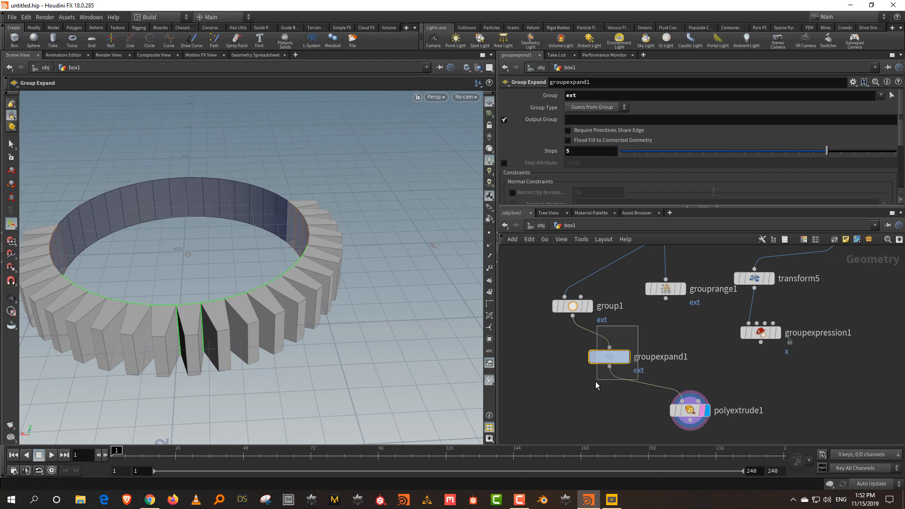
Delete the Group Expand node, display group1, and line up polyextrude1 beneath it
key("Delete")
left_click(589, 305)
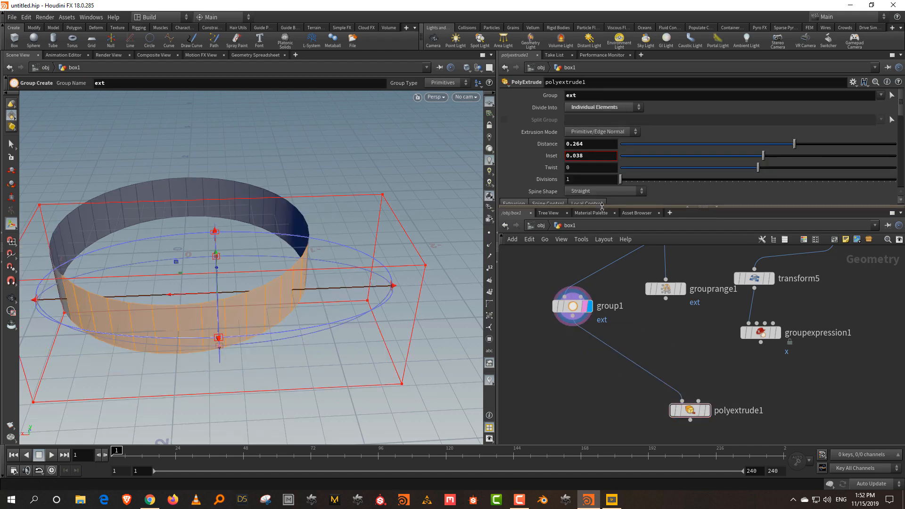
left_click_drag(610, 209, 610, 184)
key("l")
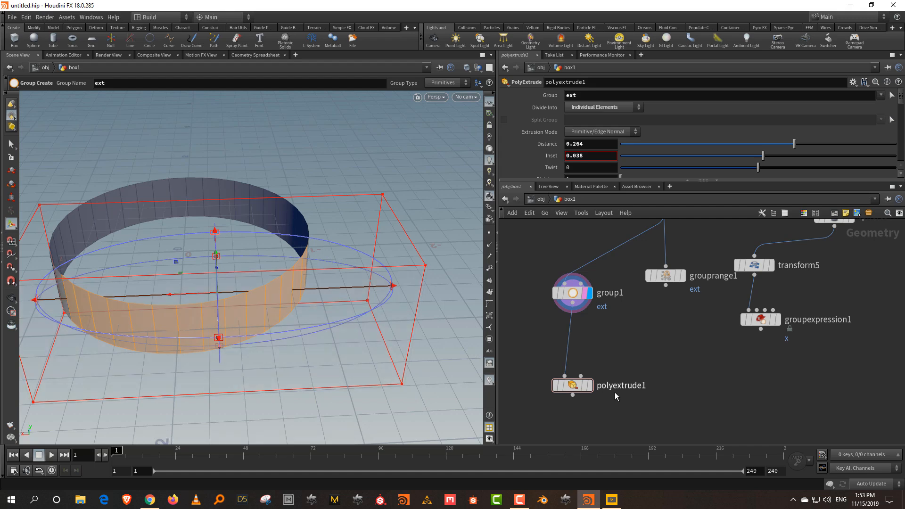
Insert a Group Combine node between group1 and polyextrude1 and display it
key("Tab")
type("group")
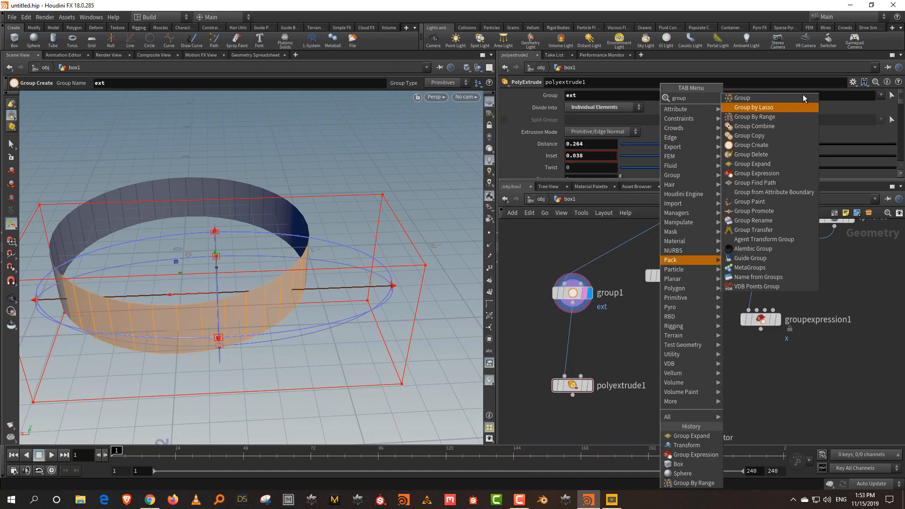
left_click(778, 124)
left_click(569, 342)
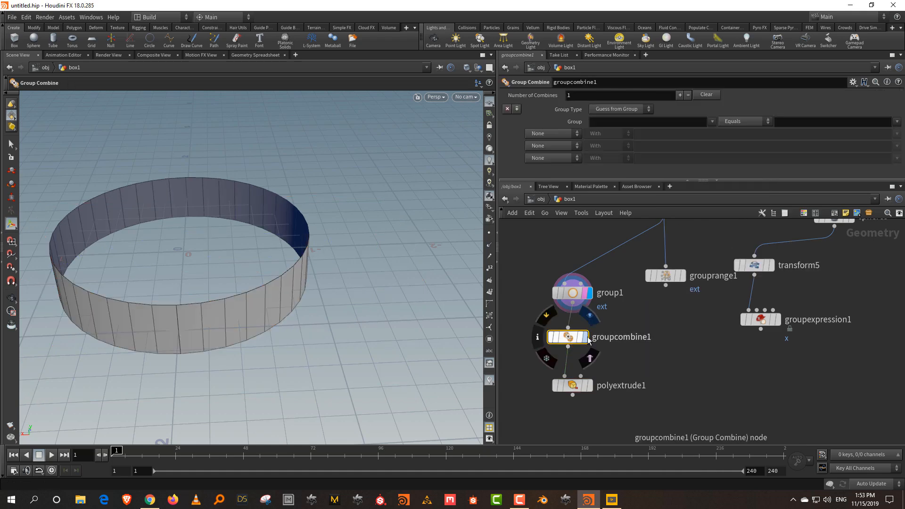
Define group xt in groupcombine1 as Equals All But the ext group
left_click(604, 118)
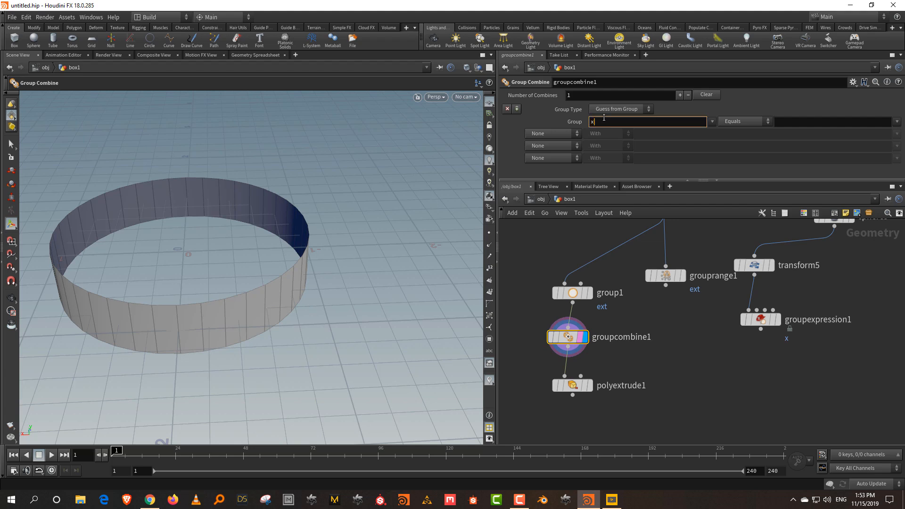
key("Return")
left_click(752, 120)
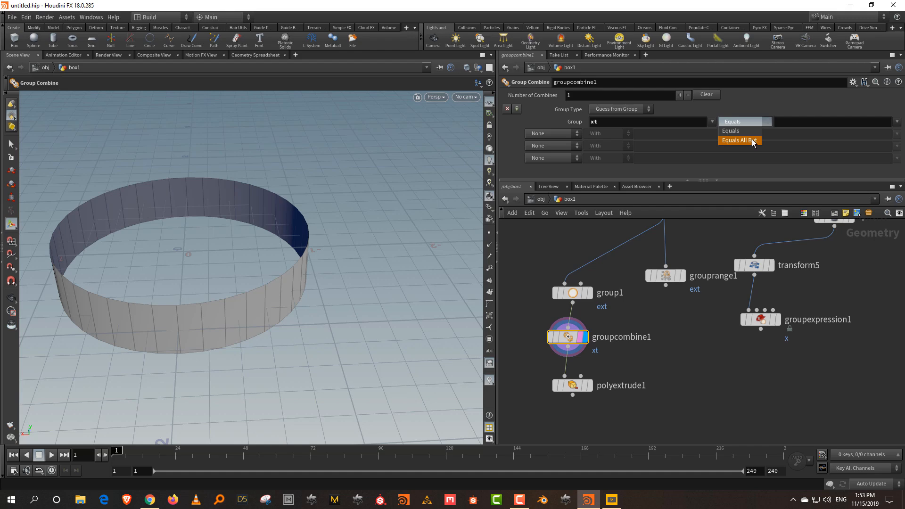
left_click(753, 141)
left_click(896, 121)
left_click(895, 133)
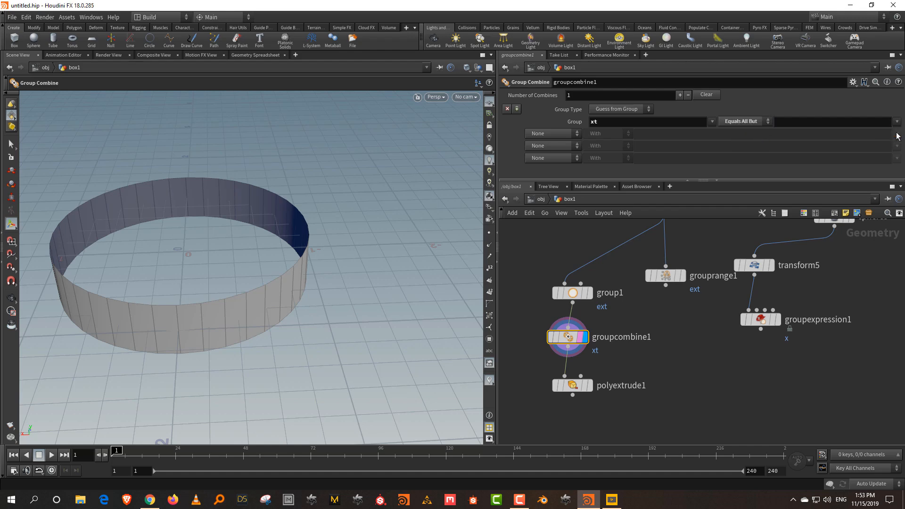
Display polyextrude1 and place a second PolyExtrude node beneath it
left_click_drag(208, 231, 311, 215, "alt")
left_click(590, 387)
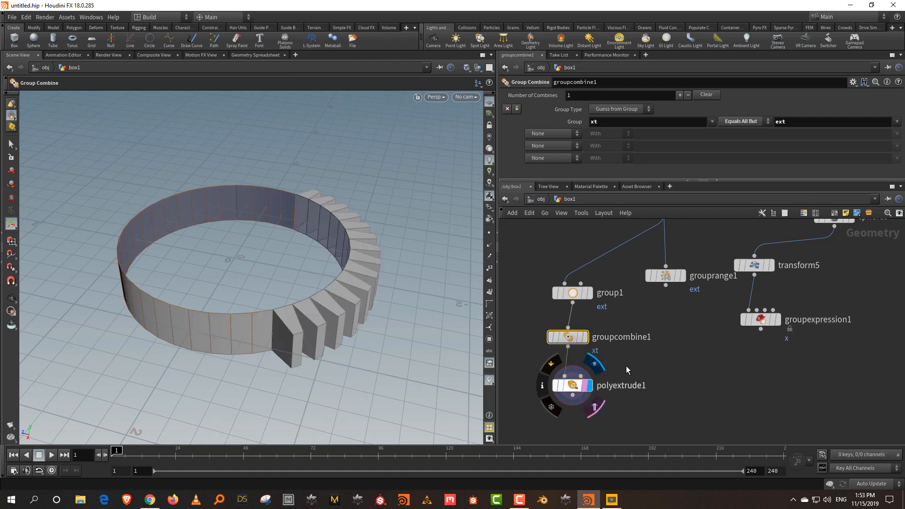
left_click(571, 385)
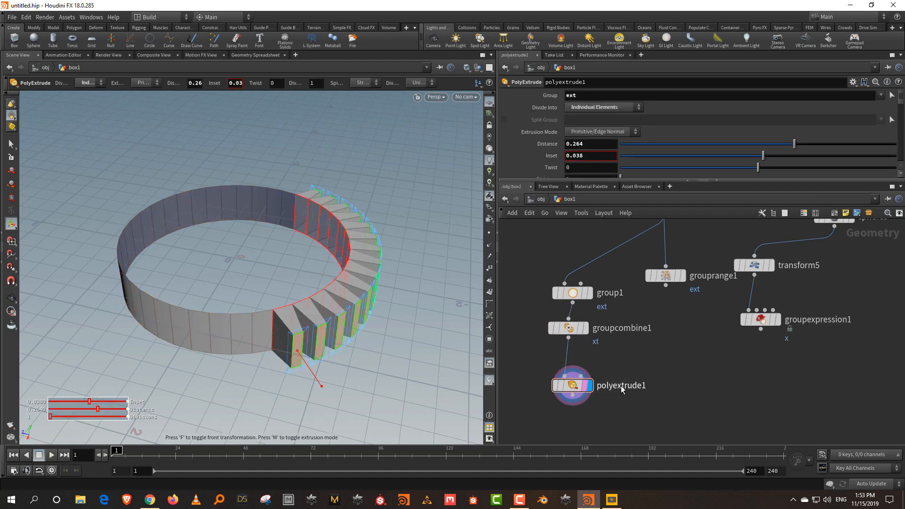
middle_click_drag(628, 375, 636, 336)
key("Tab")
type("pol")
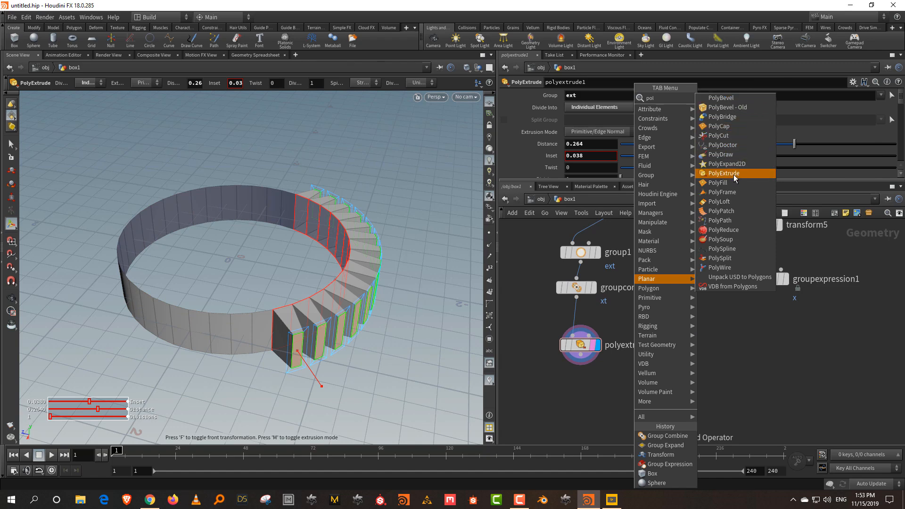
left_click(723, 173)
left_click(592, 372)
Rename the polyextrude1 node as polyextrude_ext
double_click(652, 345)
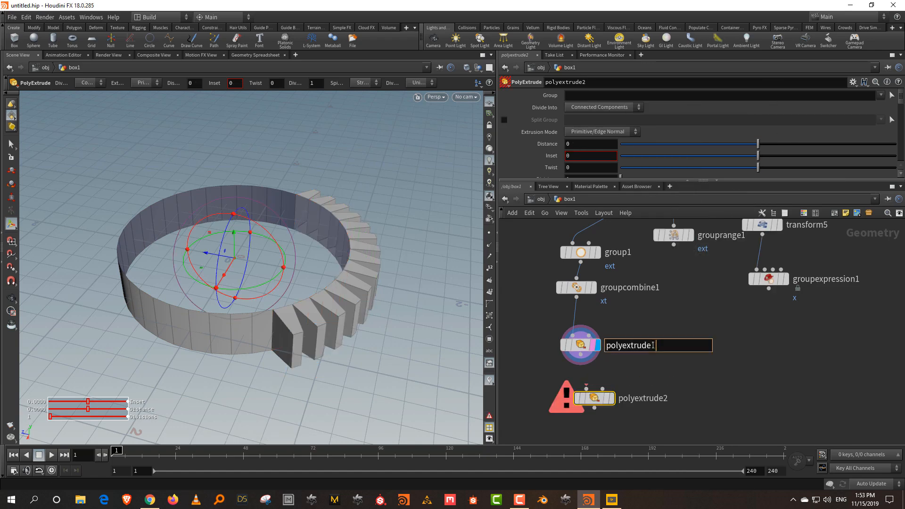
type("_ext")
key("Return")
key("KP_3")
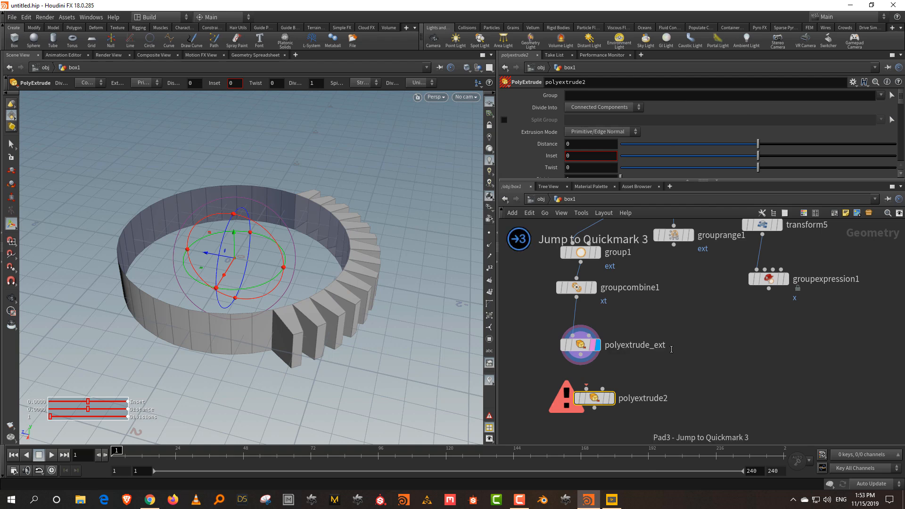
Rename polyextrude2 as polyextrude_xt, wire it below polyextrude_ext and display it
double_click(666, 399)
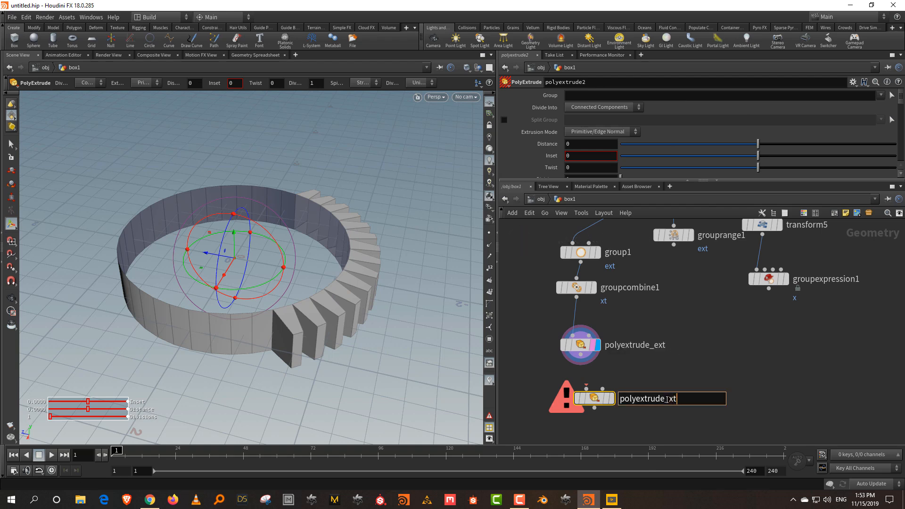
type("_xt")
key("Return")
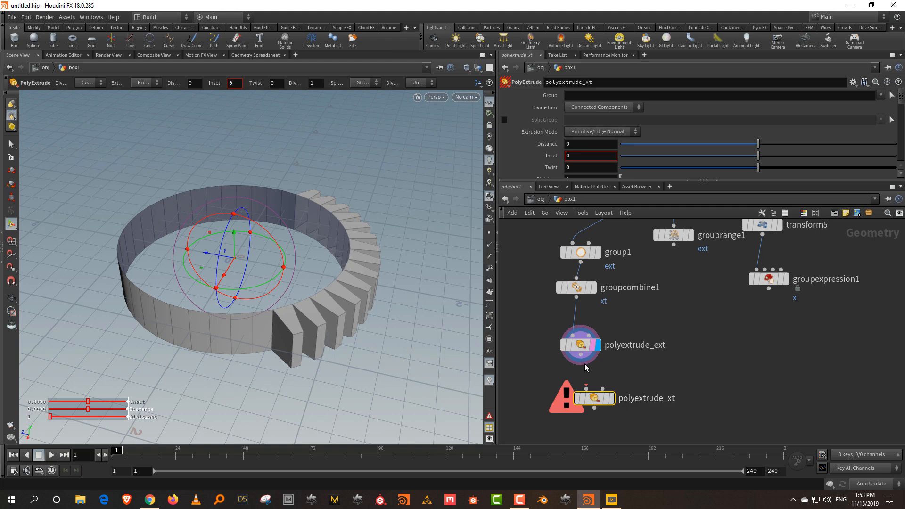
left_click_drag(580, 354, 586, 389)
left_click(609, 399)
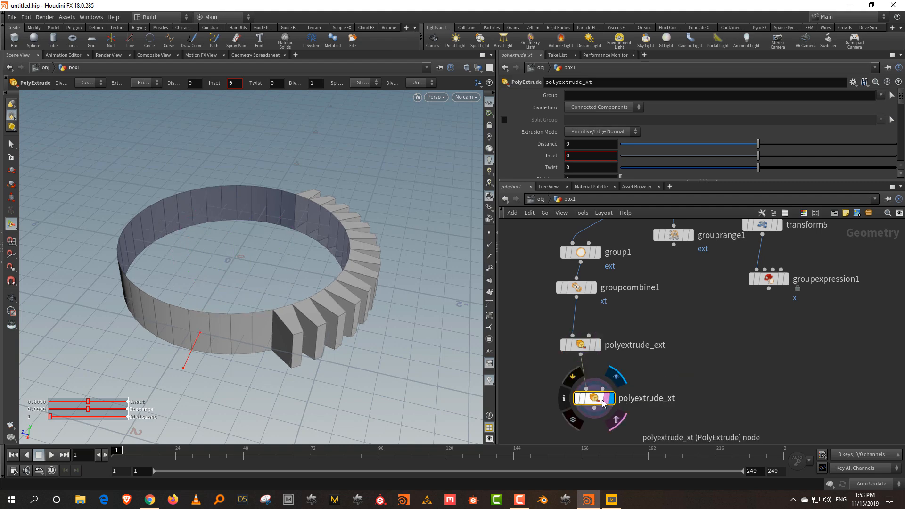
Extrude the xt group in polyextrude_xt as Individual Elements with a distance of -0.116 and an inset of 0.038
left_click(880, 95)
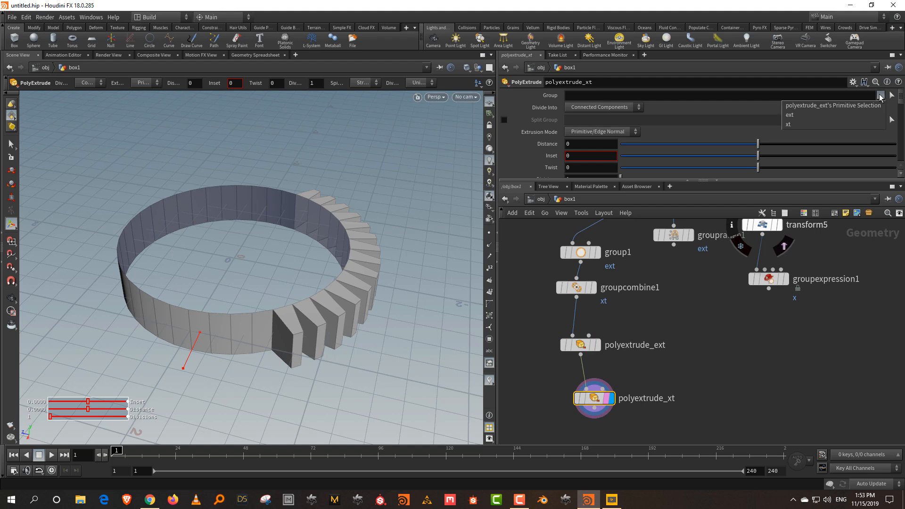
left_click(863, 124)
left_click_drag(756, 144, 742, 144)
left_click(590, 107)
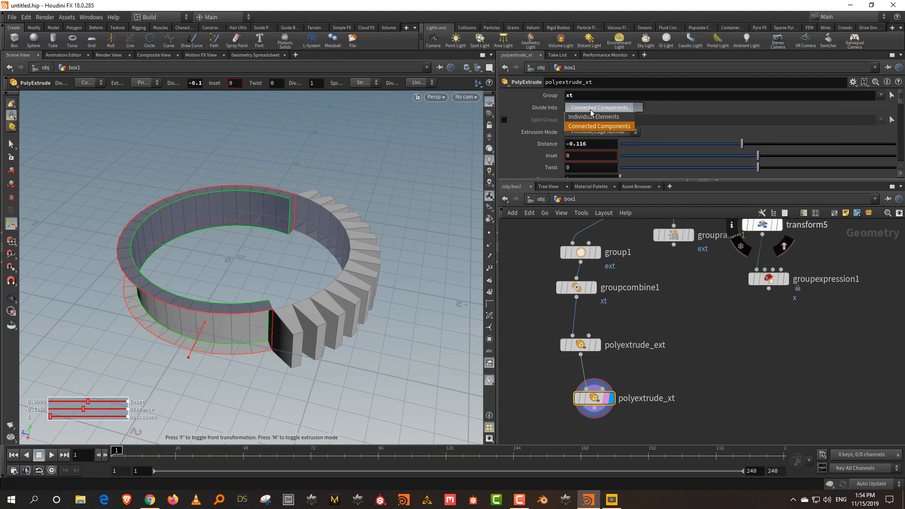
left_click(593, 117)
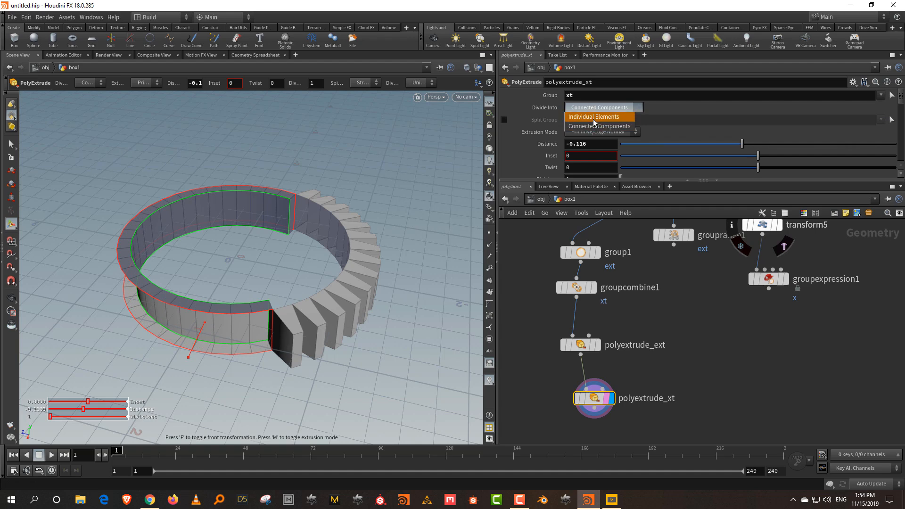
left_click_drag(757, 160, 764, 160)
Adjust the size and position of group1's bounding sphere over the ring and move the group1 node away from groupcombine1
middle_click_drag(678, 330, 740, 376)
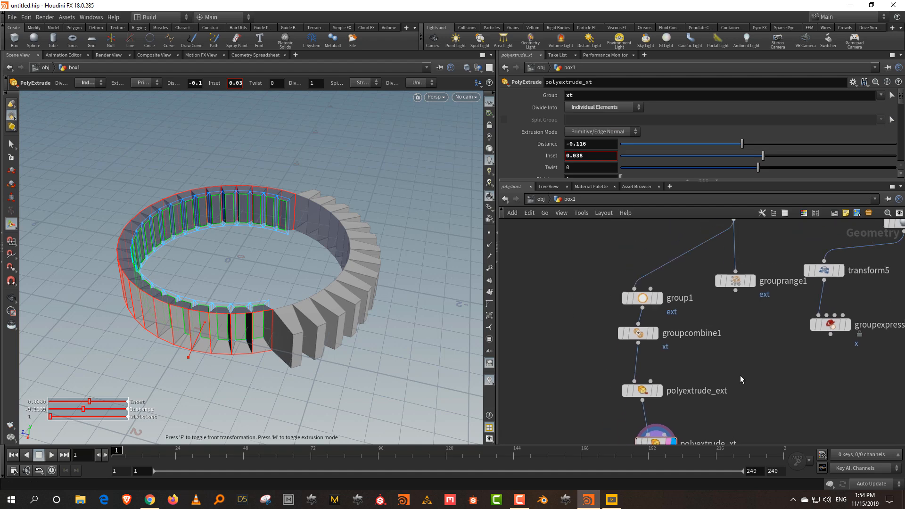
left_click_drag(592, 306, 680, 274)
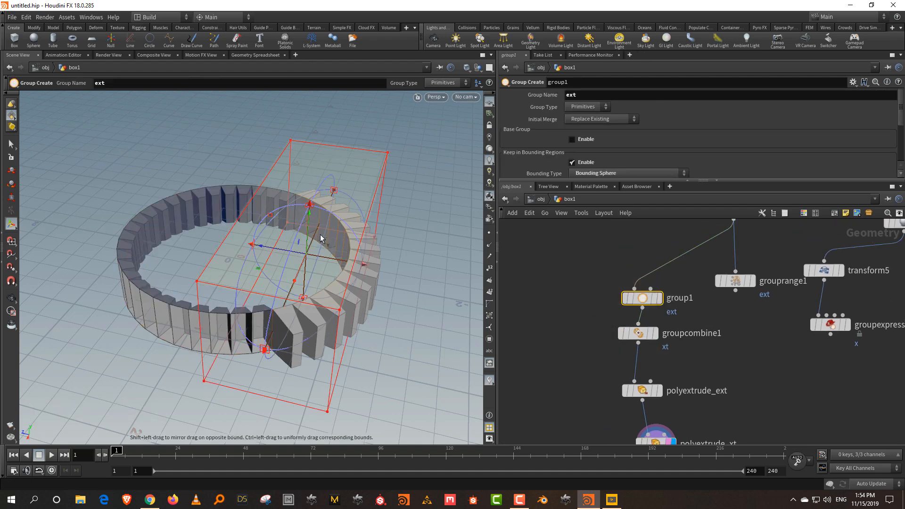
left_click_drag(263, 249, 230, 253)
left_click_drag(200, 338, 264, 392)
middle_click_drag(788, 307, 802, 330)
left_click_drag(657, 320, 600, 293)
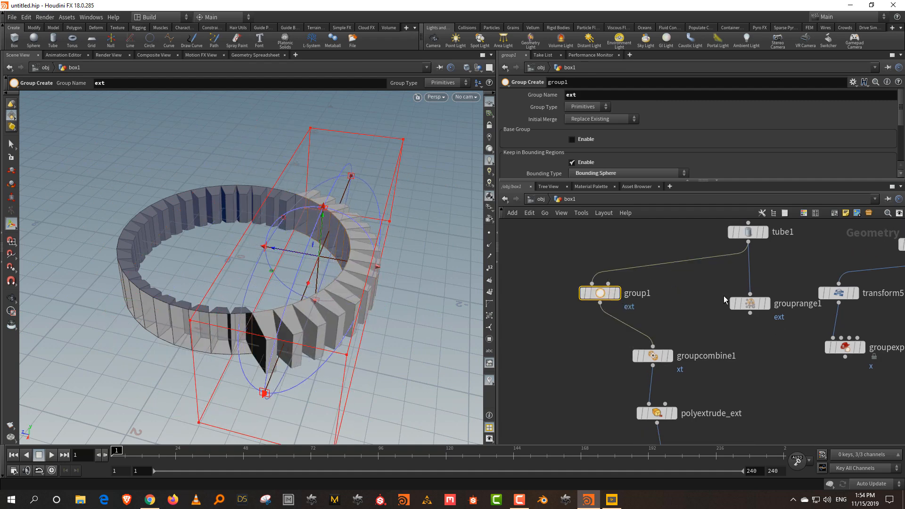
Feed groupcombine1 from grouprange1 instead of group1 and inspect the extruded ring from above
left_click(753, 302)
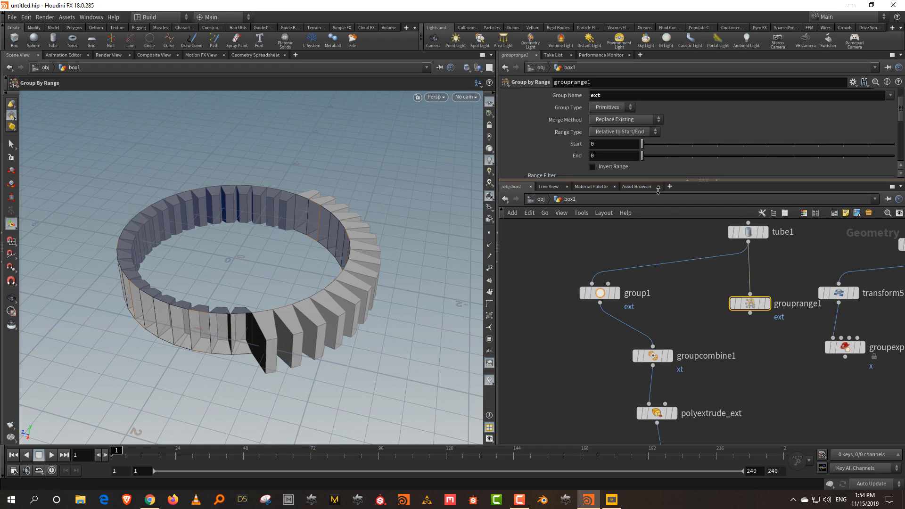
left_click_drag(658, 180, 709, 294)
left_click_drag(750, 371, 671, 394)
left_click(653, 397)
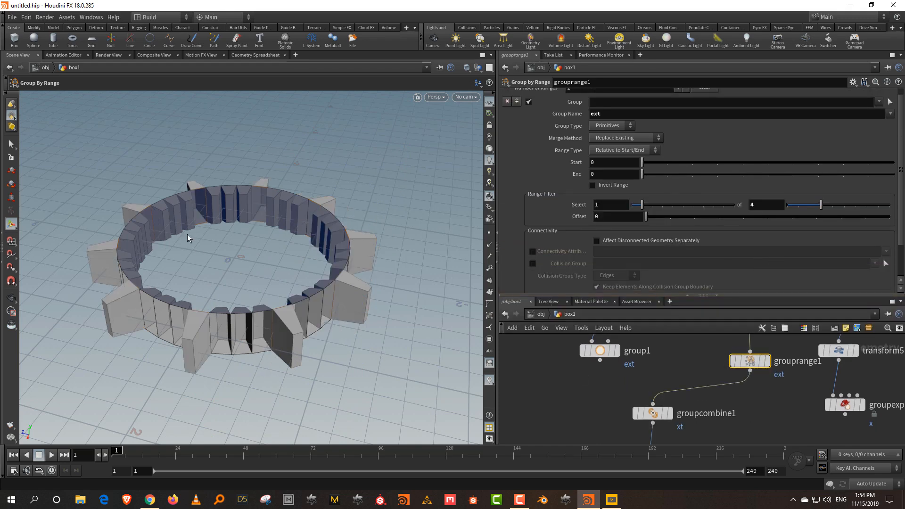
mouse_move(253, 246)
left_mouse_down("alt")
mouse_move(262, 259)
mouse_move(260, 241)
left_mouse_up("alt")
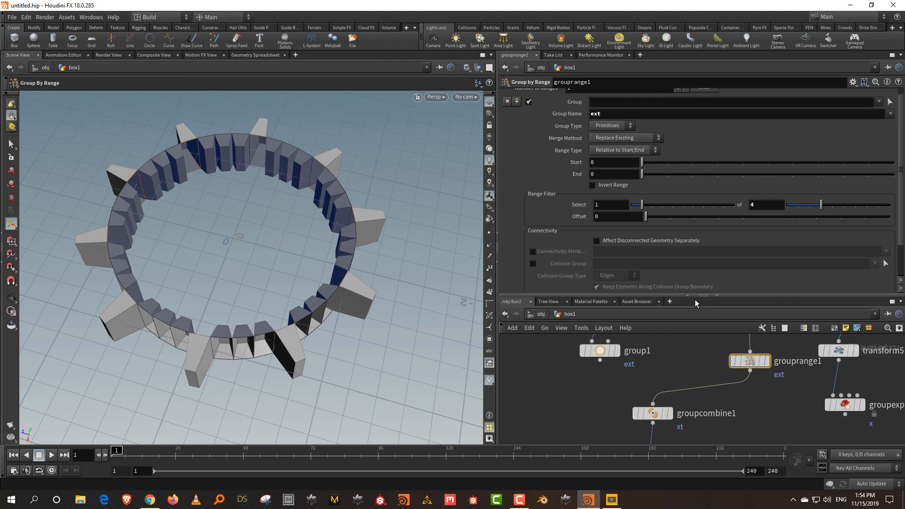
left_click_drag(673, 297, 669, 199)
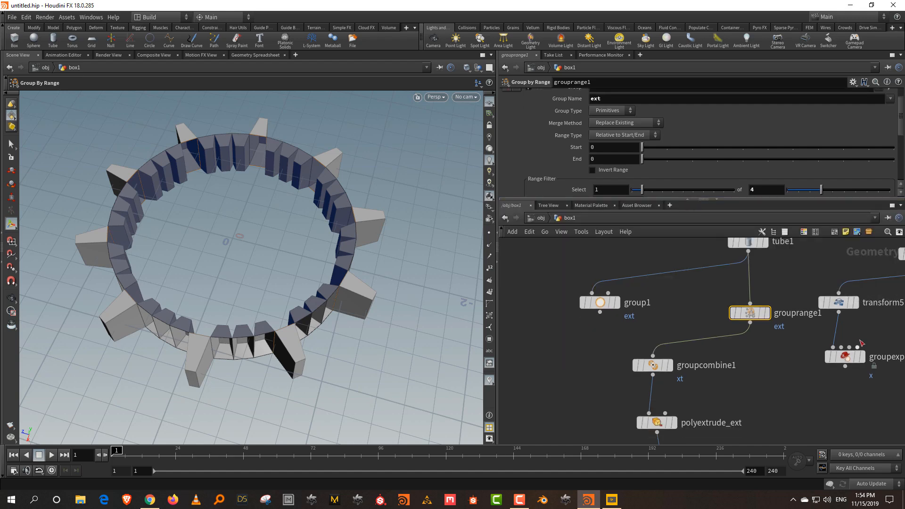
Set the group name in groupexpression1 to ext
middle_click_drag(887, 332, 840, 347)
left_click(798, 371)
left_click(593, 136)
type("ext")
key("Return")
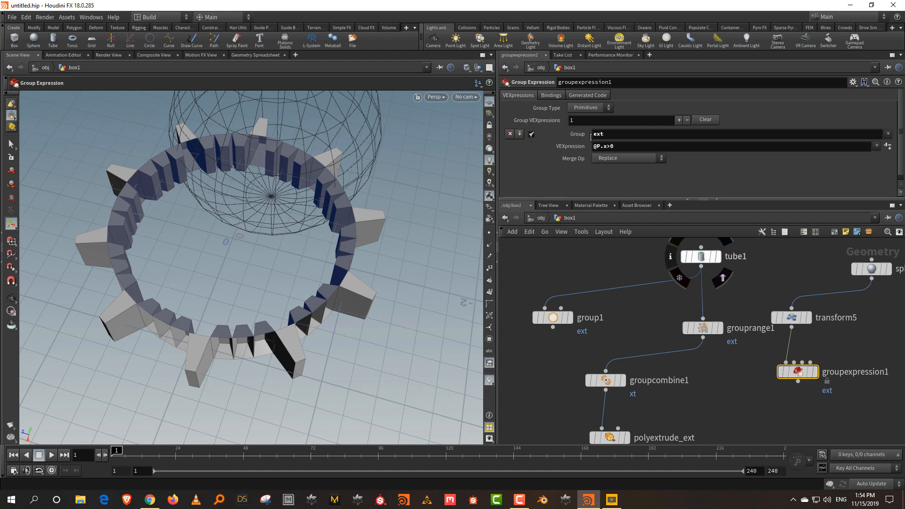
Wire groupexpression1 into groupcombine1 and shift the sphere sideways with transform5
left_click_drag(800, 383, 659, 380)
right_click_drag(278, 137, 297, 245, "alt")
middle_click_drag(321, 164, 324, 208, "alt")
left_click_drag(241, 187, 221, 175, "alt")
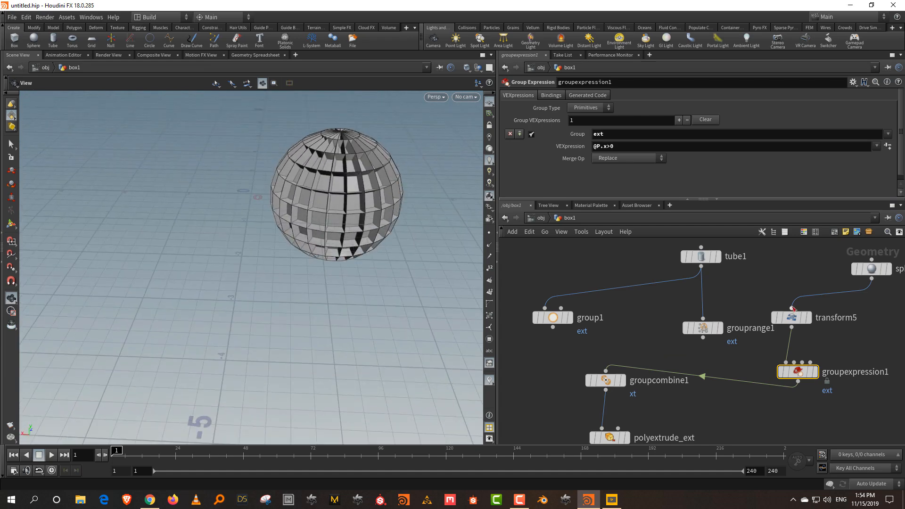
left_click(800, 319)
left_click_drag(315, 197, 154, 211)
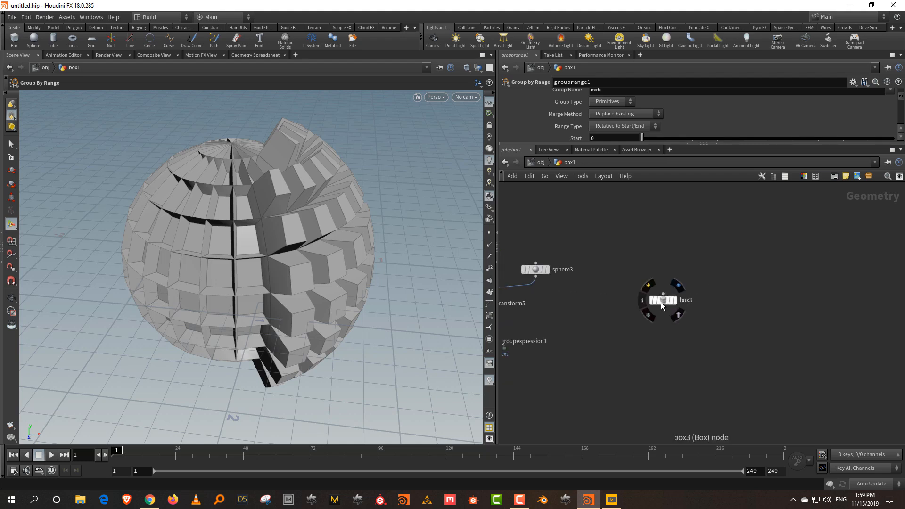
Add a Sphere node in an empty area of the network beyond box3 and display it
left_click(549, 226)
middle_click_drag(729, 280, 653, 265)
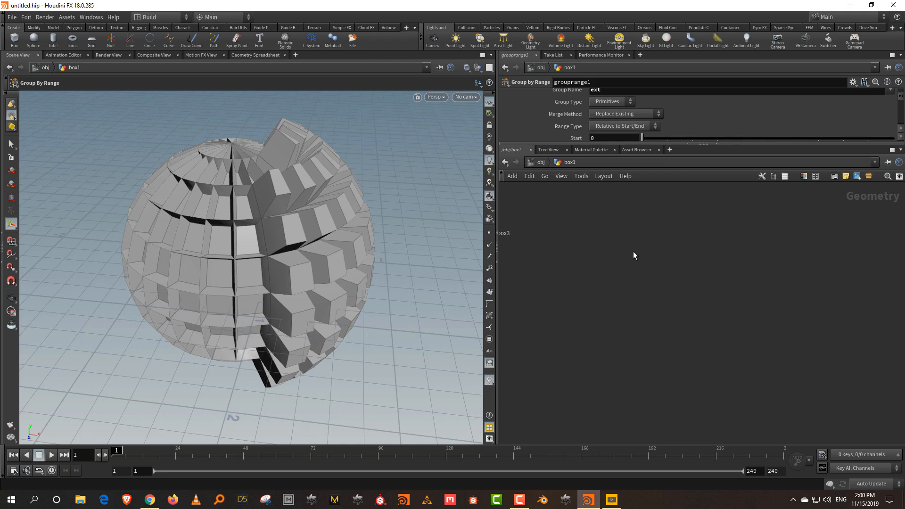
key("Tab")
type("spg")
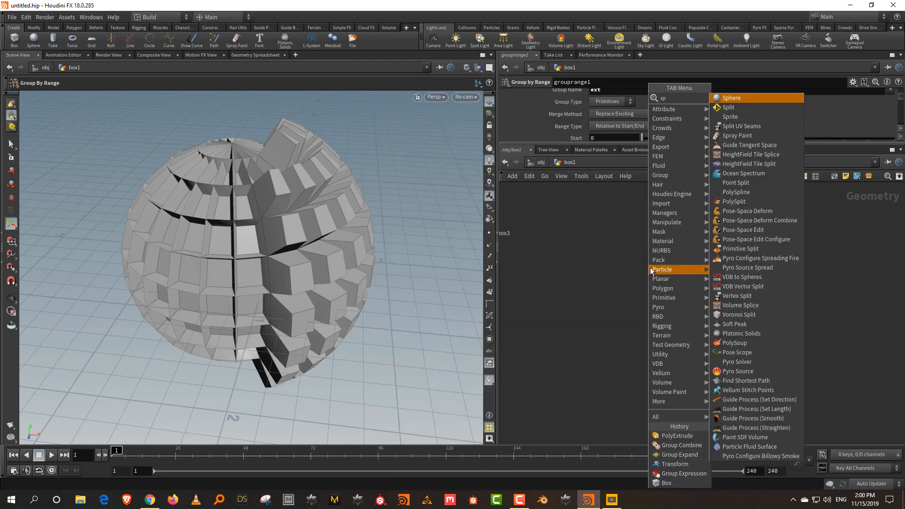
key("Escape")
key("Tab")
type("sph")
left_click(710, 98)
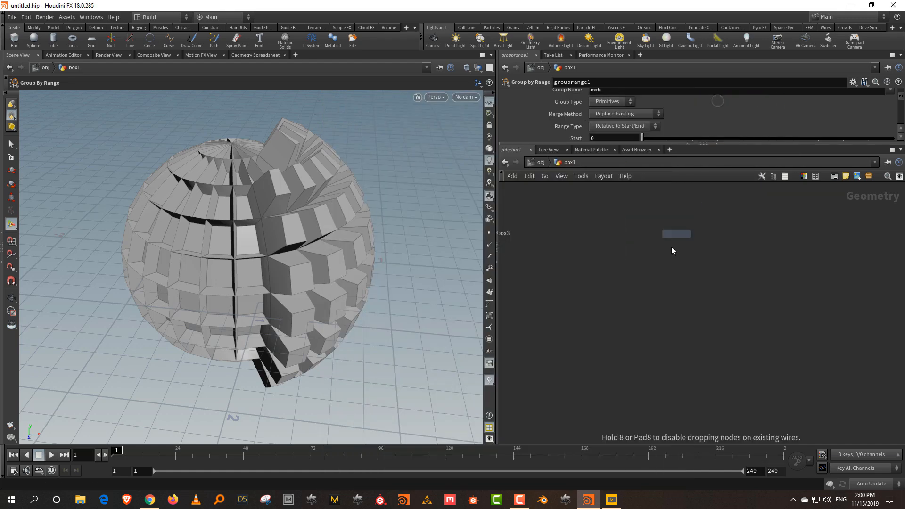
left_click(673, 245)
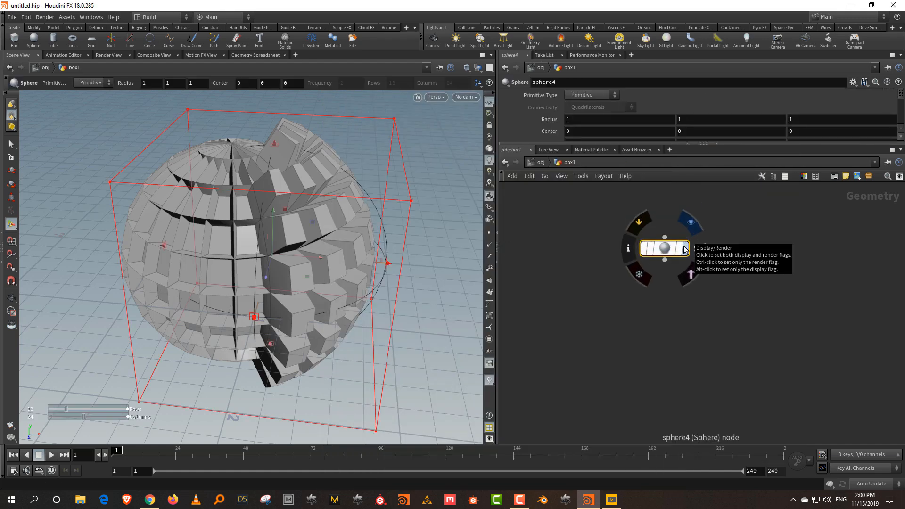
left_click(685, 245)
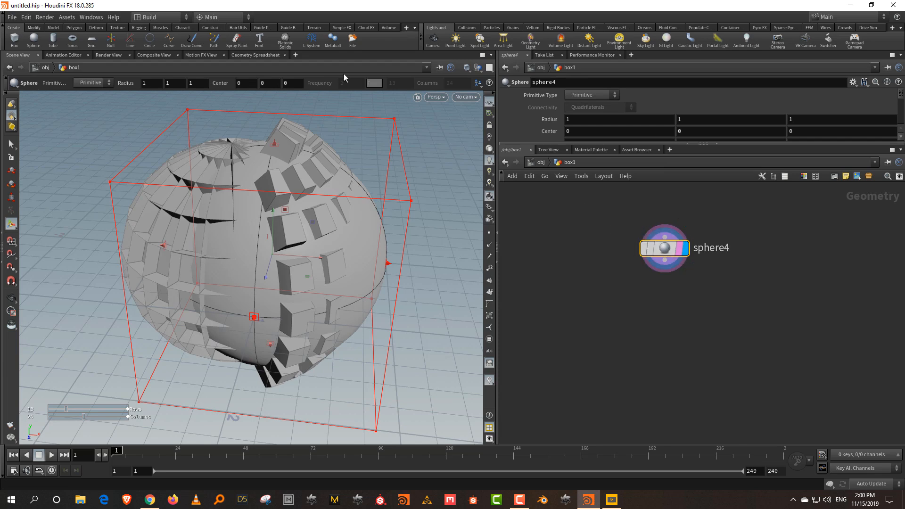
Set the primitive type of sphere4 to Polygon
left_click(466, 98)
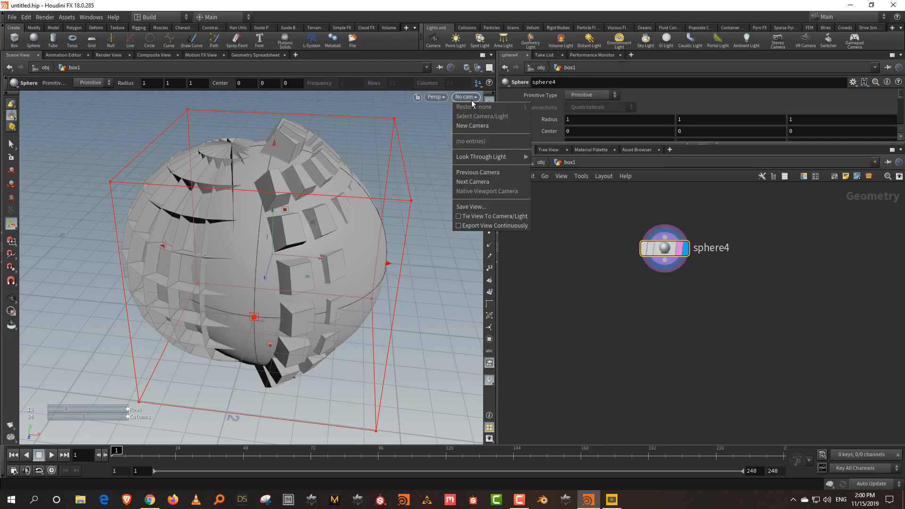
left_click(581, 96)
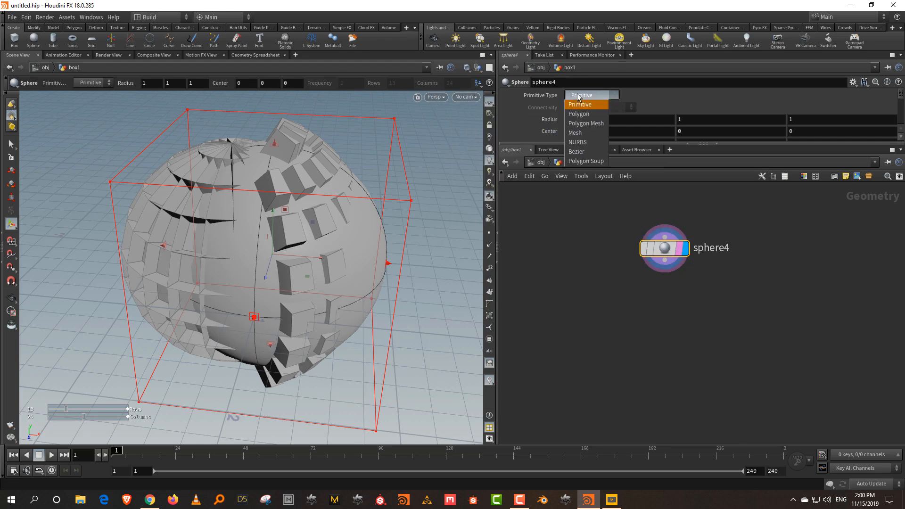
left_click(583, 115)
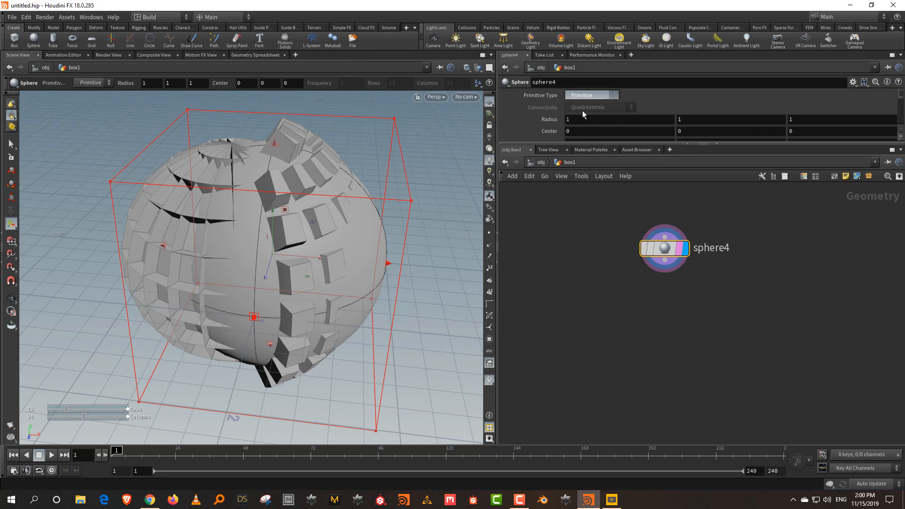
Set the uniform scale of sphere3 to 1.15
scroll(750, 298, "down", 3)
middle_click_drag(642, 316, 887, 296)
middle_click_drag(732, 353, 814, 242)
scroll(678, 292, "up", 3)
middle_click_drag(719, 278, 681, 408)
middle_click_drag(792, 213, 683, 294)
left_click(743, 293)
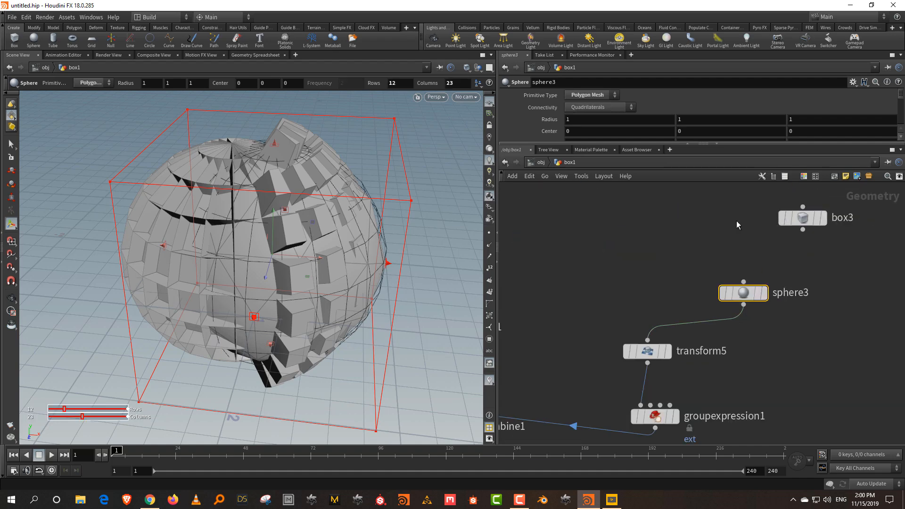
left_click_drag(642, 143, 642, 187)
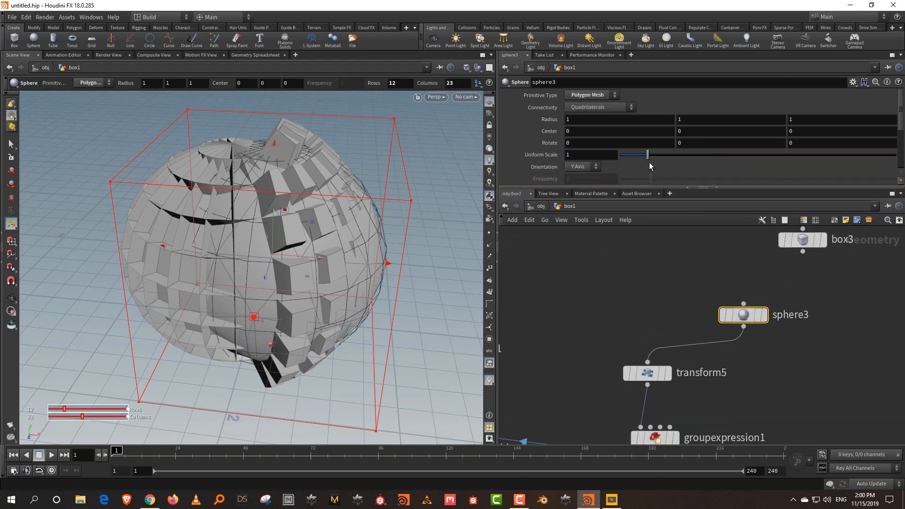
left_click_drag(648, 154, 651, 150)
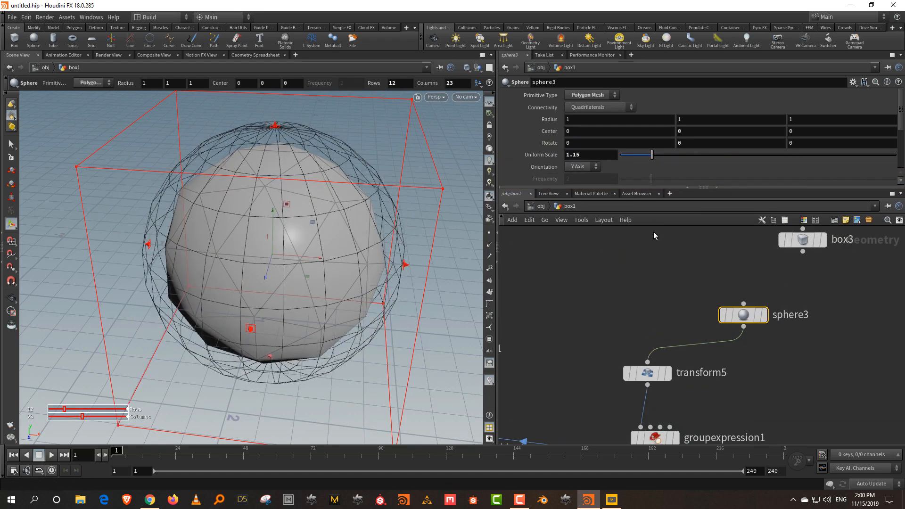
Set the frequency of sphere4 to 9
left_click(653, 258)
scroll(653, 259, "down", 3)
middle_click_drag(808, 309, 623, 326)
scroll(777, 282, "up", 2)
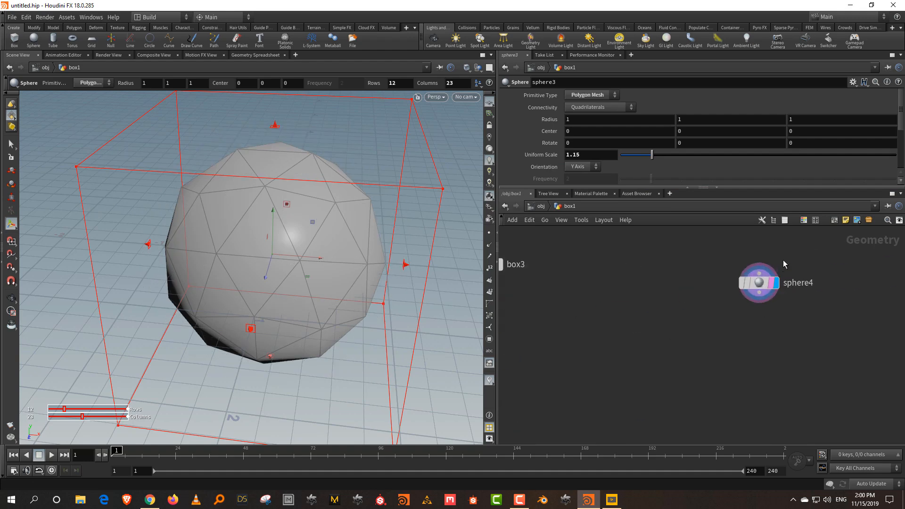
left_click(759, 283)
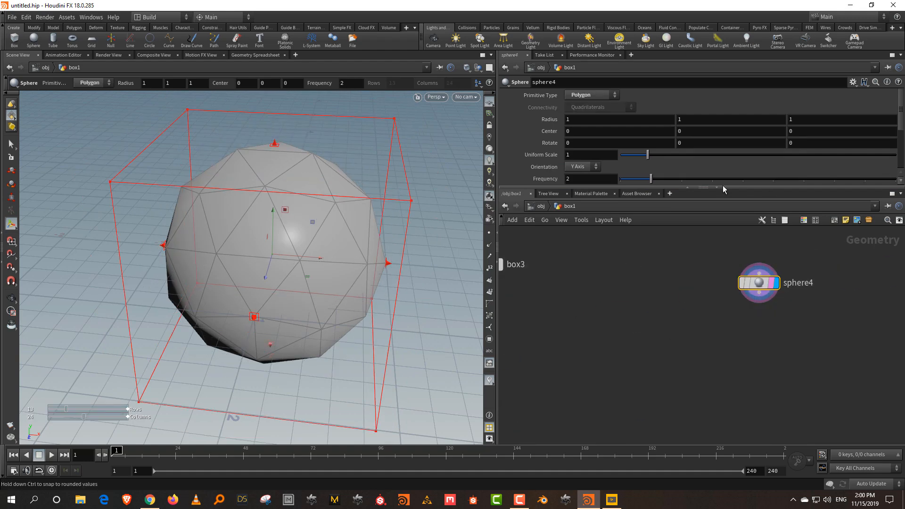
left_click_drag(653, 188, 652, 284)
left_click_drag(721, 179, 862, 180)
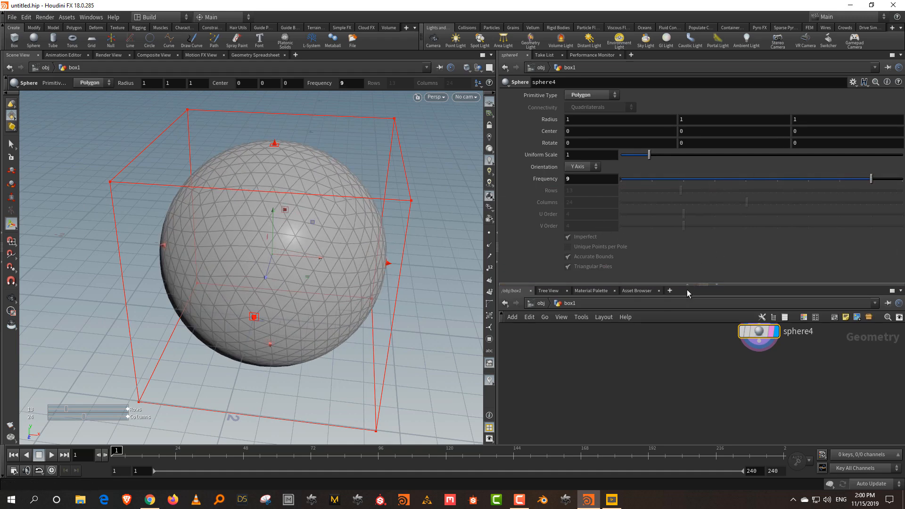
left_click_drag(674, 286, 675, 221)
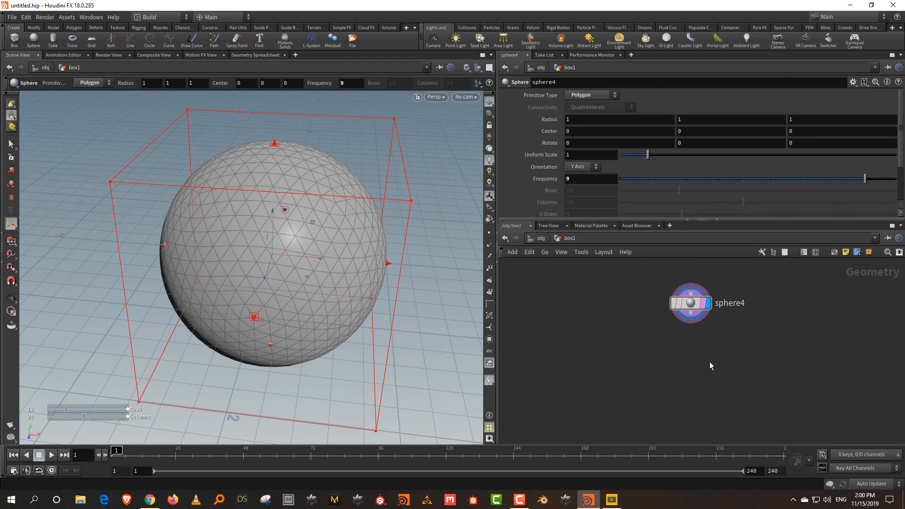
Add a Mountain node beneath sphere4, wire the sphere into it and display the result
key("Tab")
type("moun")
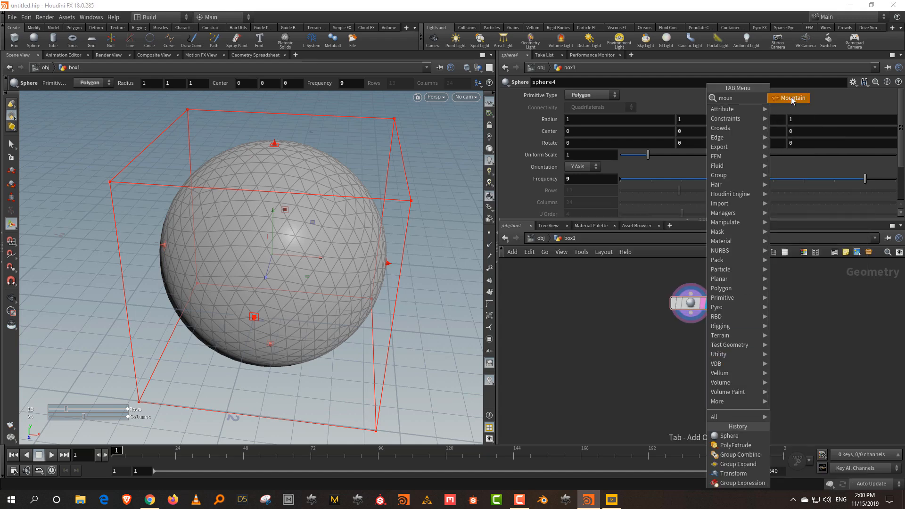
key("Return")
left_click(688, 369)
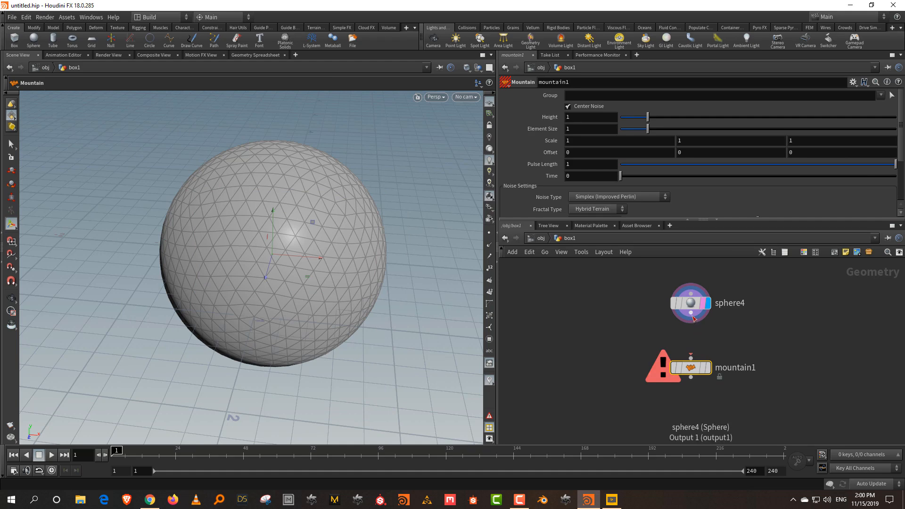
left_click_drag(690, 313, 691, 359)
left_click(708, 369)
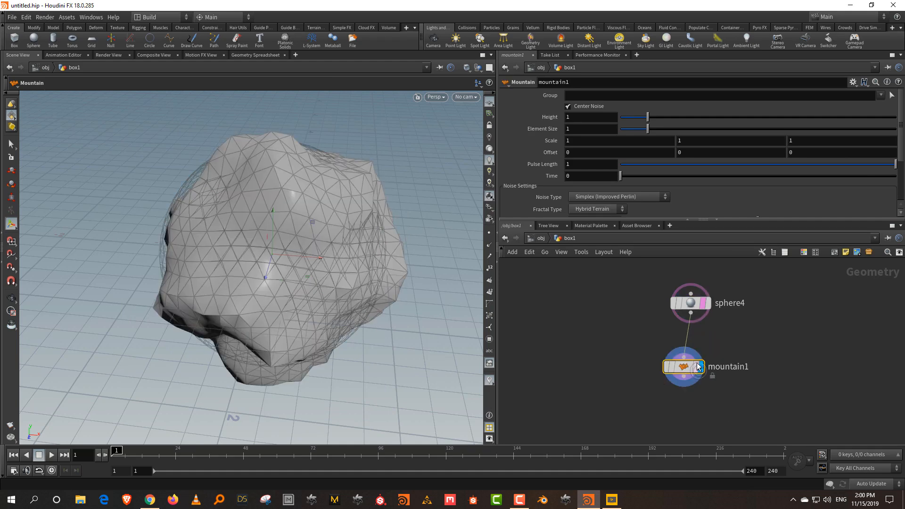
left_click_drag(695, 372, 687, 370)
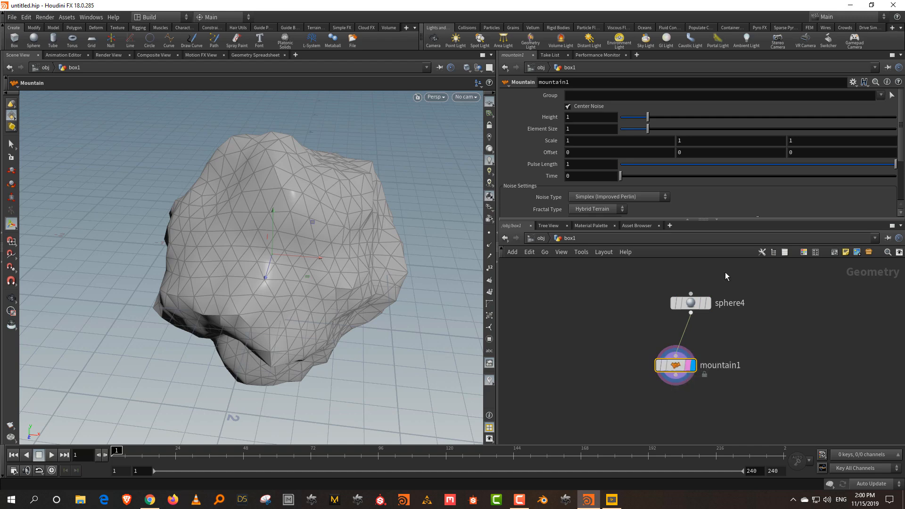
Set the Mountain node's height to 0.51 and element size to 1.27, and align the node beneath sphere4
mouse_move(647, 119)
left_mouse_down()
mouse_move(631, 122)
mouse_move(726, 126)
mouse_move(656, 131)
left_mouse_up()
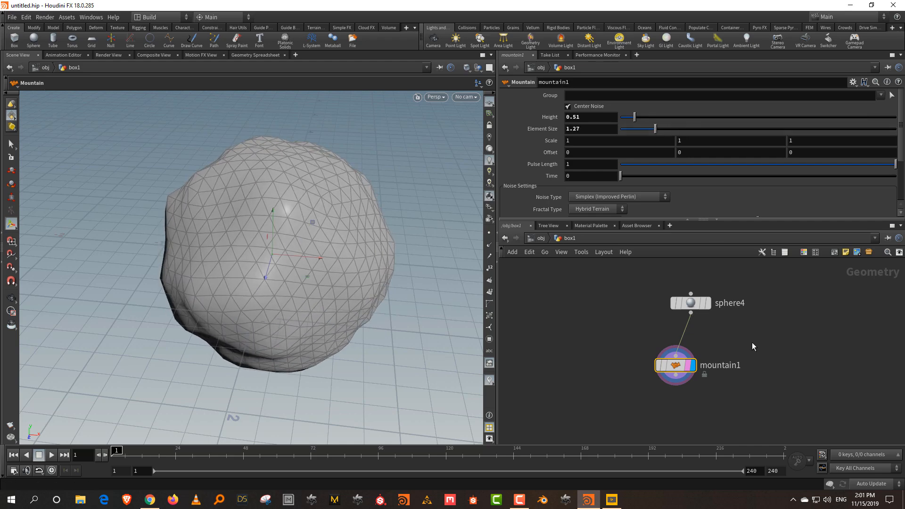
middle_click_drag(759, 347, 735, 313)
left_click_drag(675, 331, 690, 318)
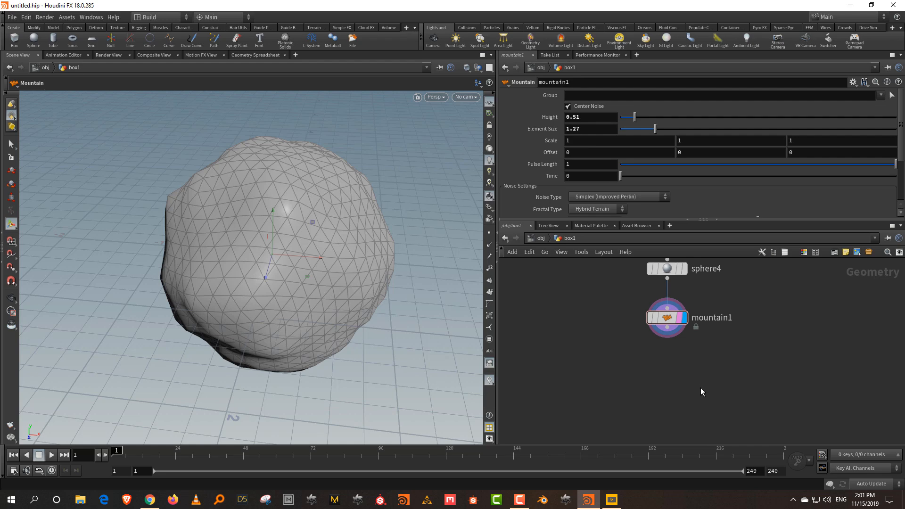
Add a Group Create node beneath mountain1, wire the mountain into it and display the result
key("Tab")
type("group")
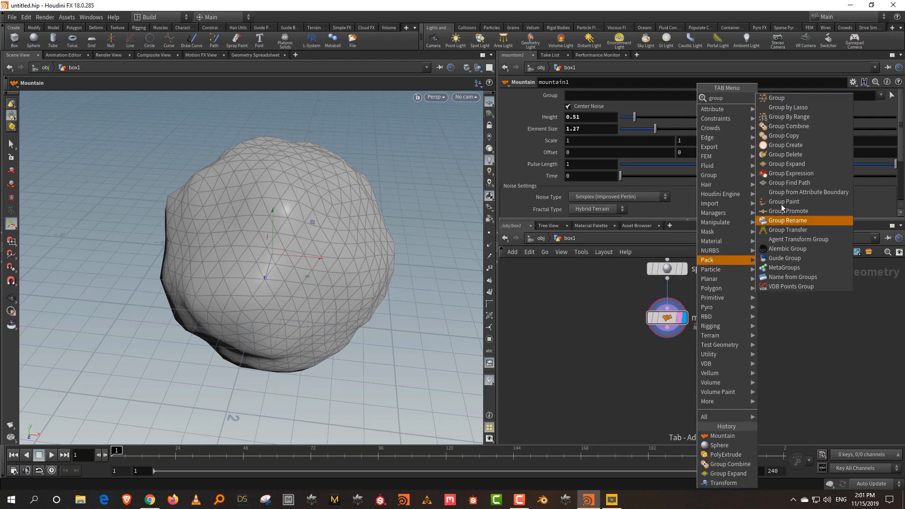
left_click(778, 99)
left_click(668, 371)
left_click_drag(666, 328, 671, 375)
left_click(683, 371)
Set the group name of the new Group Create node to top
left_click(596, 93)
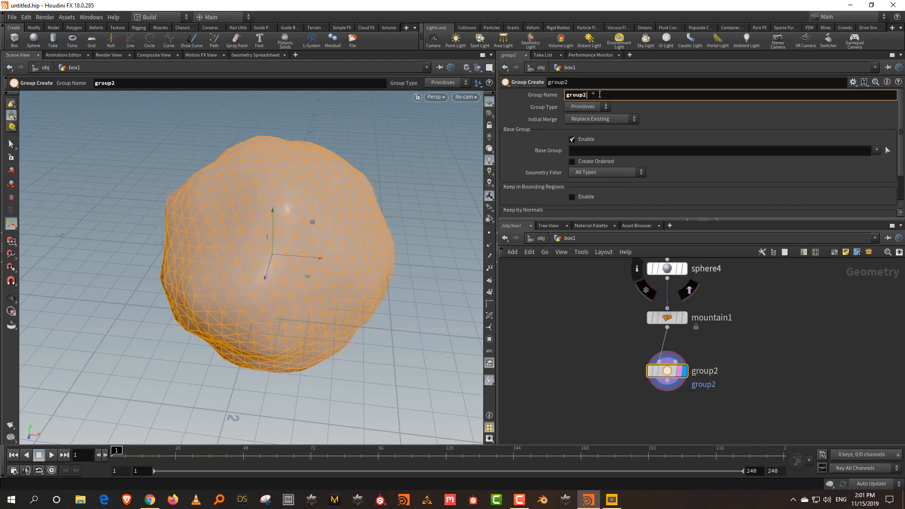
key("BackSpace")
key("BackSpace")
key("BackSpace")
key("BackSpace")
key("BackSpace")
key("BackSpace")
type("top")
key("Return")
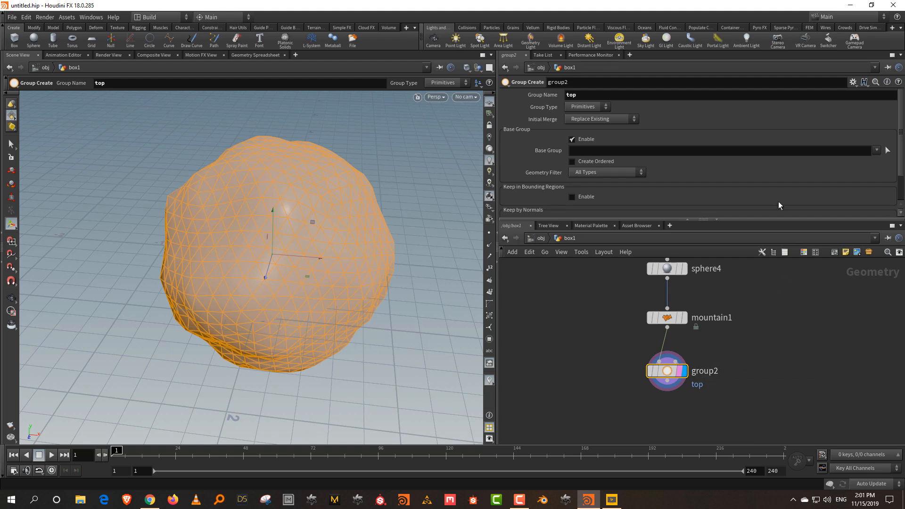
Rename the Group Create node as top and set its group name to the variable $OS
double_click(697, 370)
type("to")
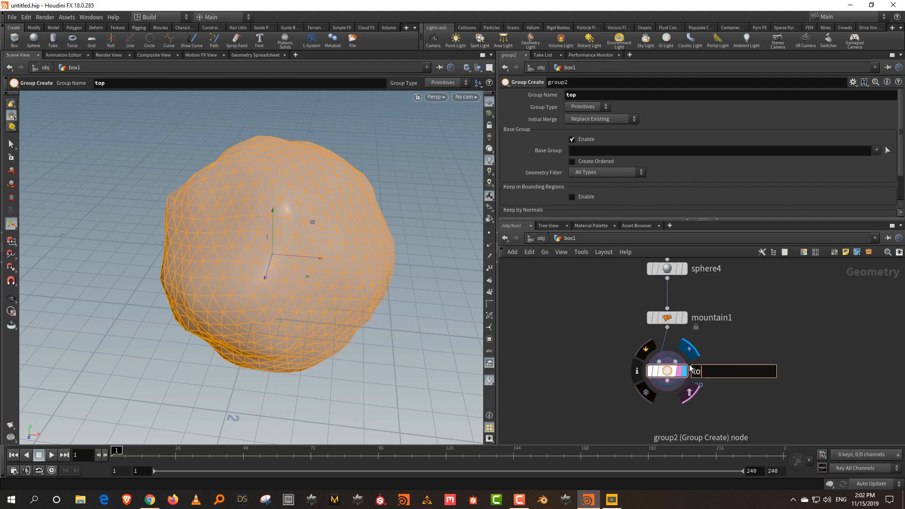
type("p")
key("Return")
left_click(628, 94)
type("$OS")
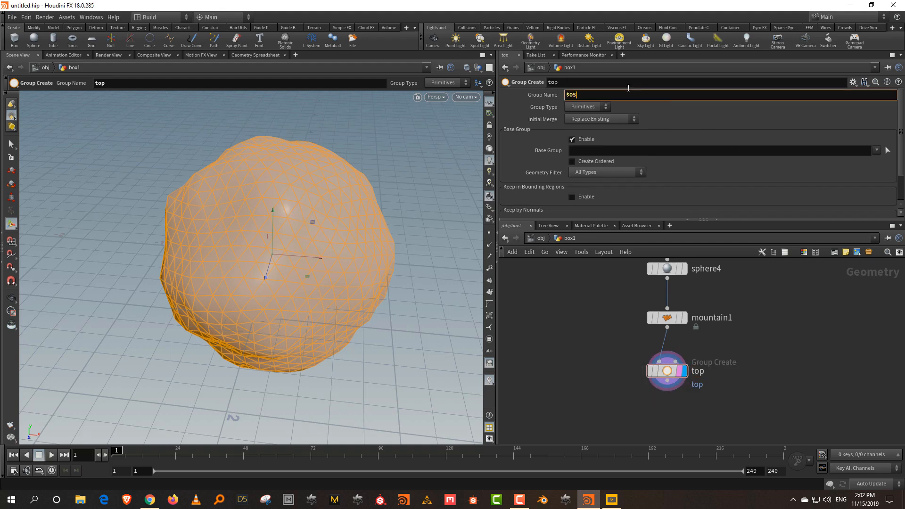
key("Return")
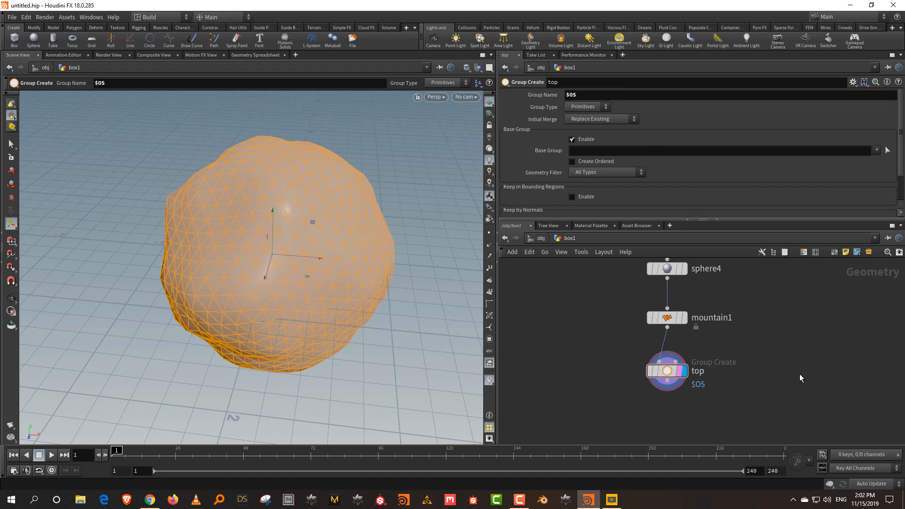
Open the node information of the top group node and check its primitive groups
left_click_drag(666, 317, 658, 318)
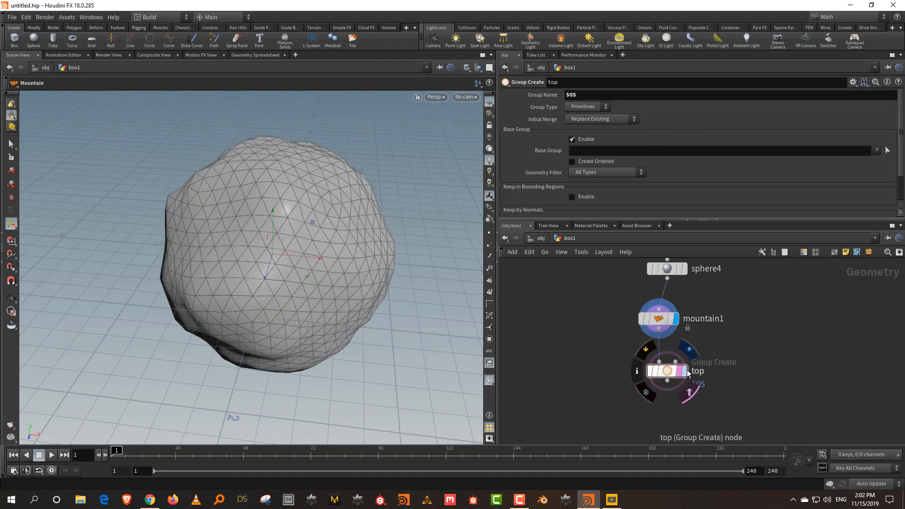
left_click(668, 372)
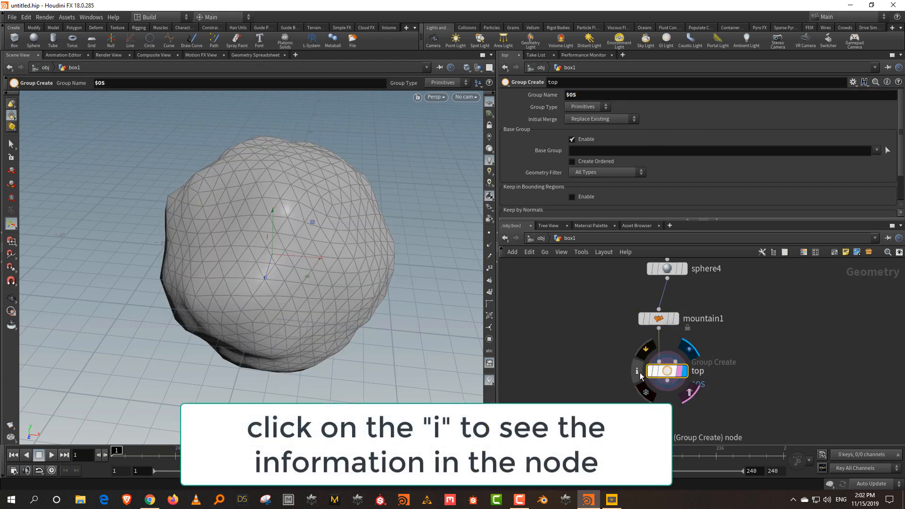
left_click(637, 372)
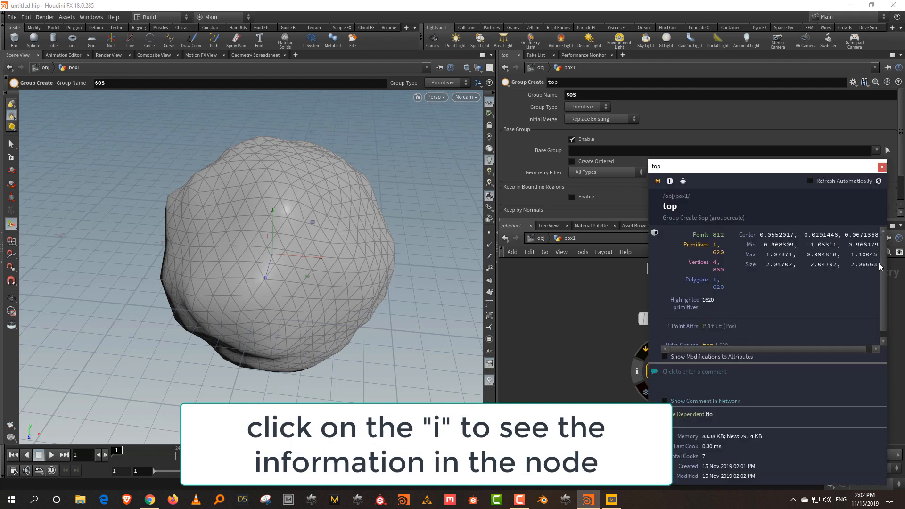
scroll(881, 290, "down", 1)
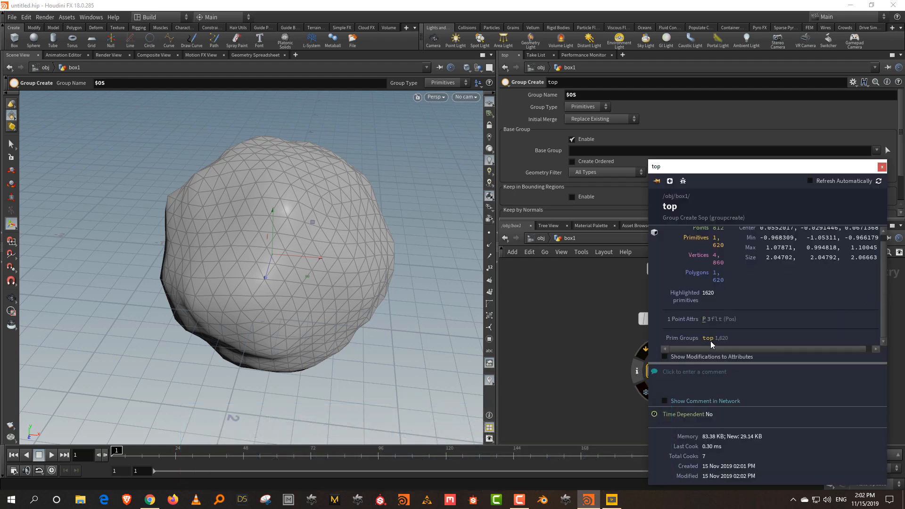
Rename the Group Create node as bot and check its node information
double_click(696, 371)
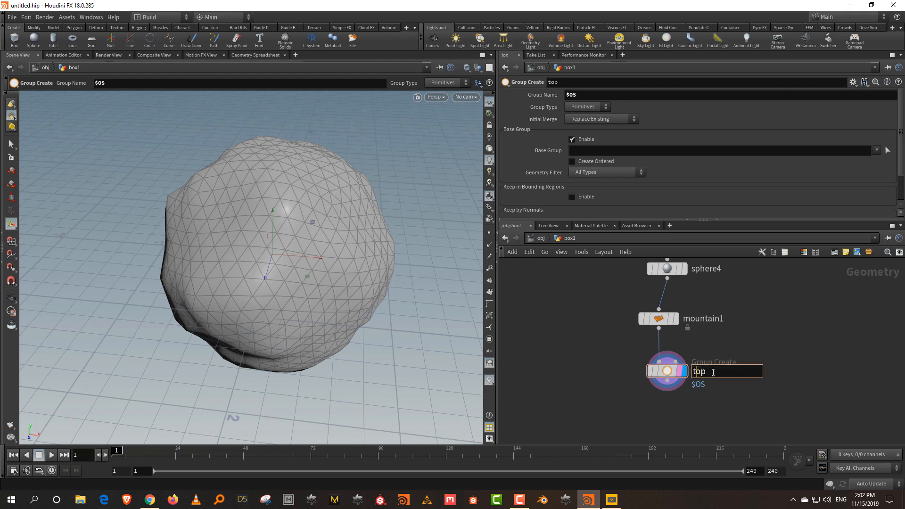
type("bot")
key("Return")
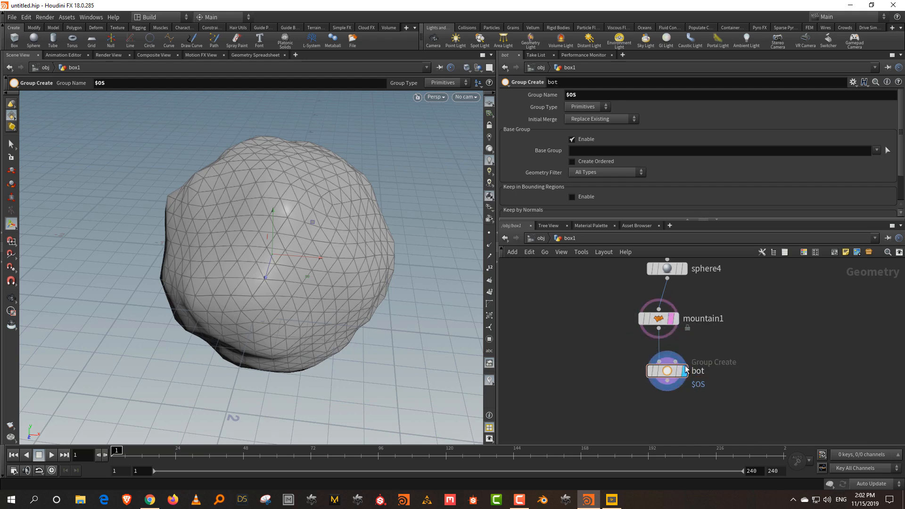
left_click(638, 371)
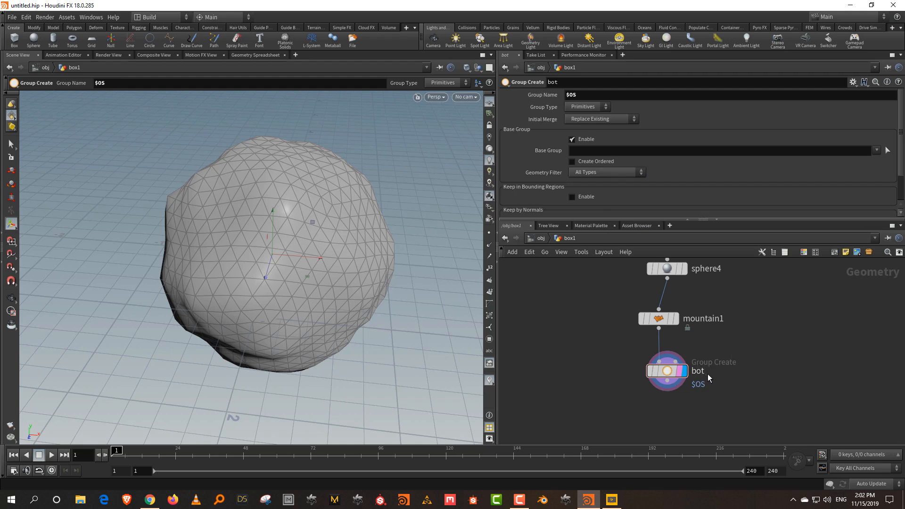
Rename the Group Create node back to top
mouse_move(699, 378)
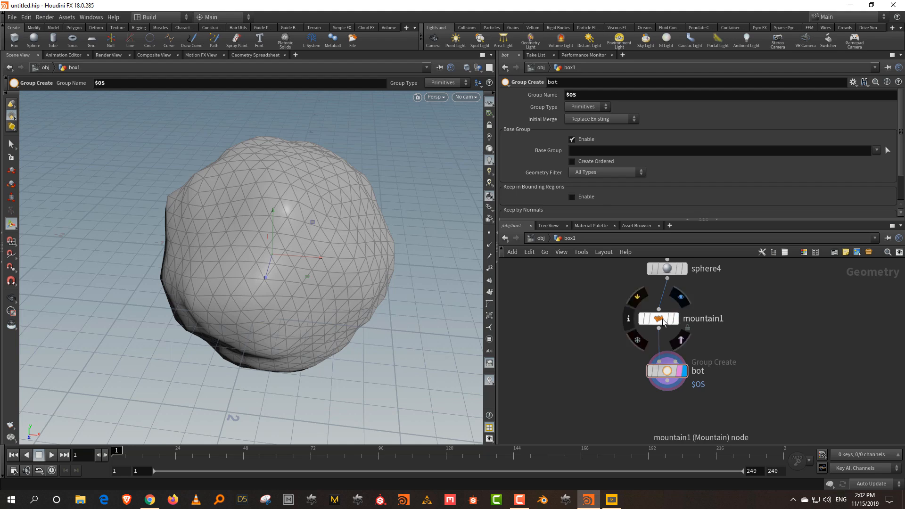
left_click_drag(660, 319, 673, 316)
double_click(695, 372)
type("top")
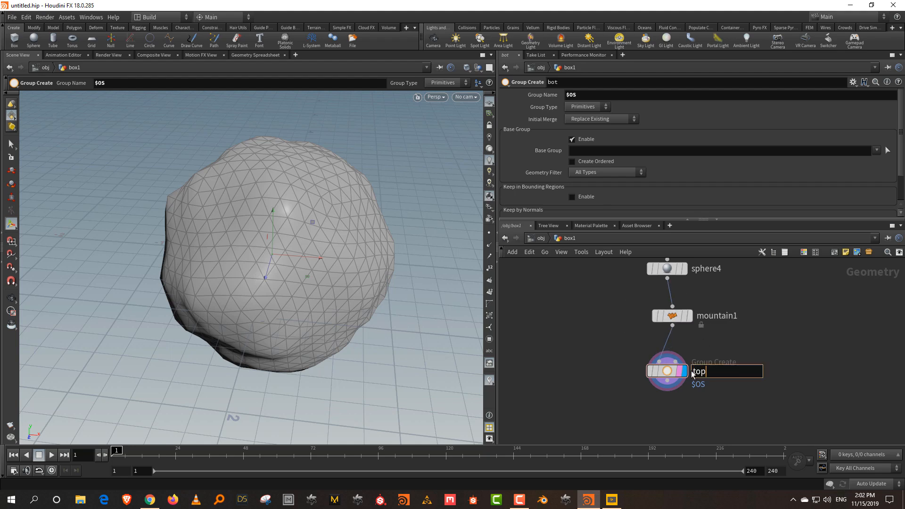
key("Return")
Disable the base group of the top node and enable Keep by Normals
middle_click_drag(743, 340, 700, 344)
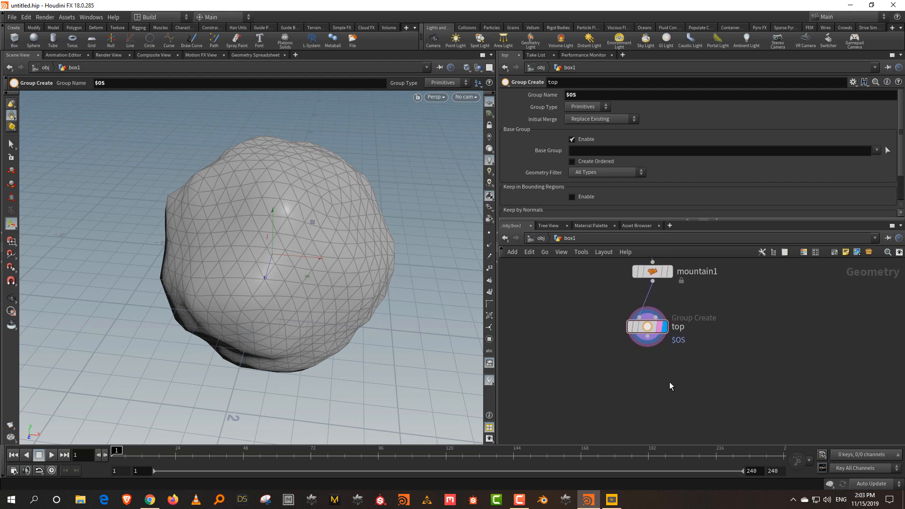
left_click(571, 139)
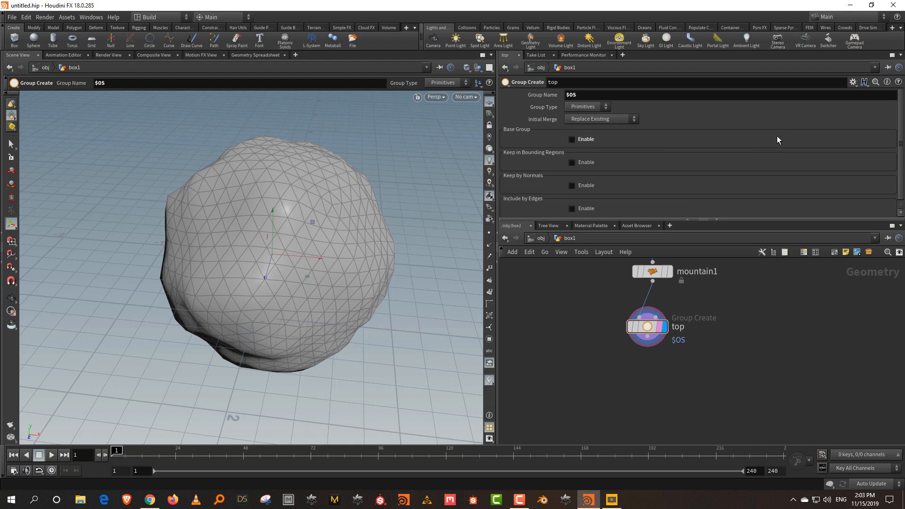
left_click(572, 185)
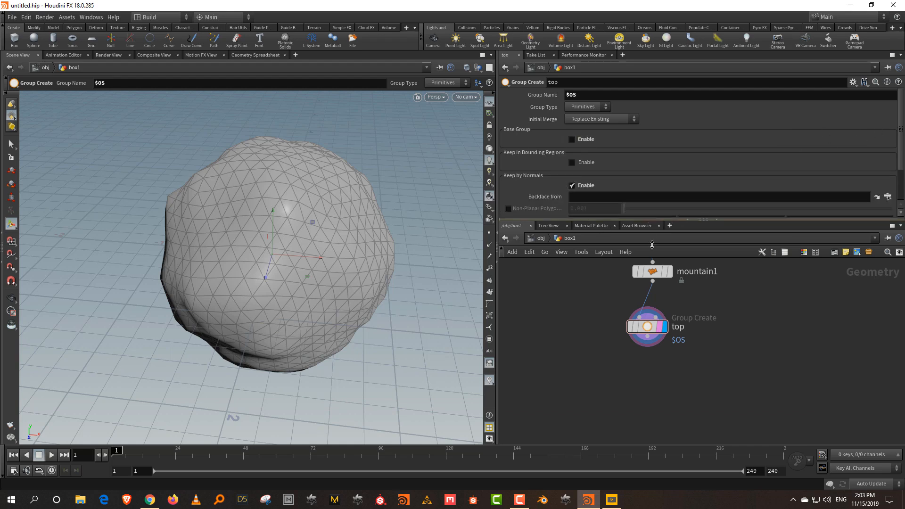
Set the Keep by Normals direction to 0, 1, 0 and the spread angle to 99.4
left_click_drag(650, 219, 649, 303)
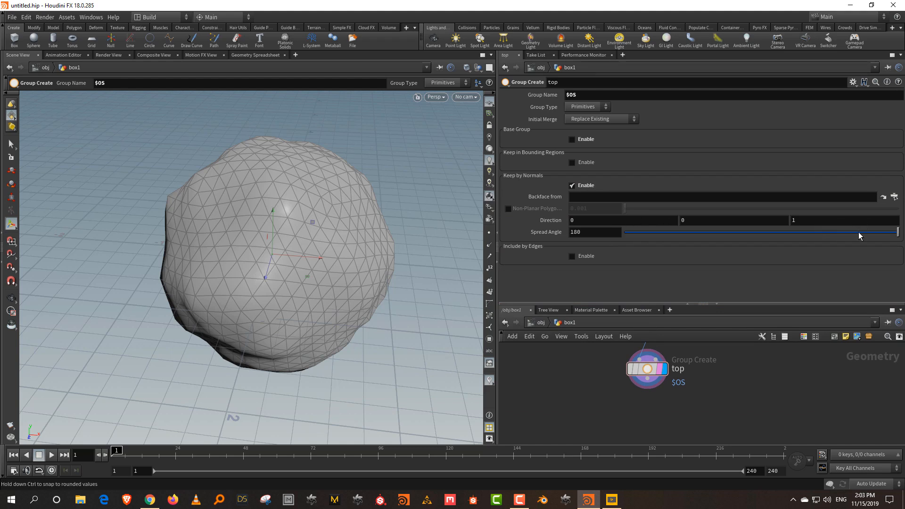
left_click(691, 222)
type("1")
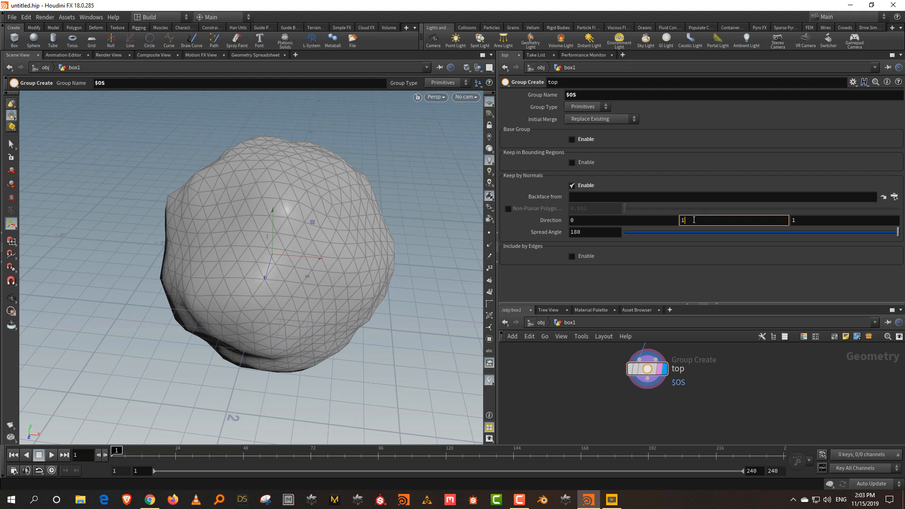
key("Return")
left_click(803, 222)
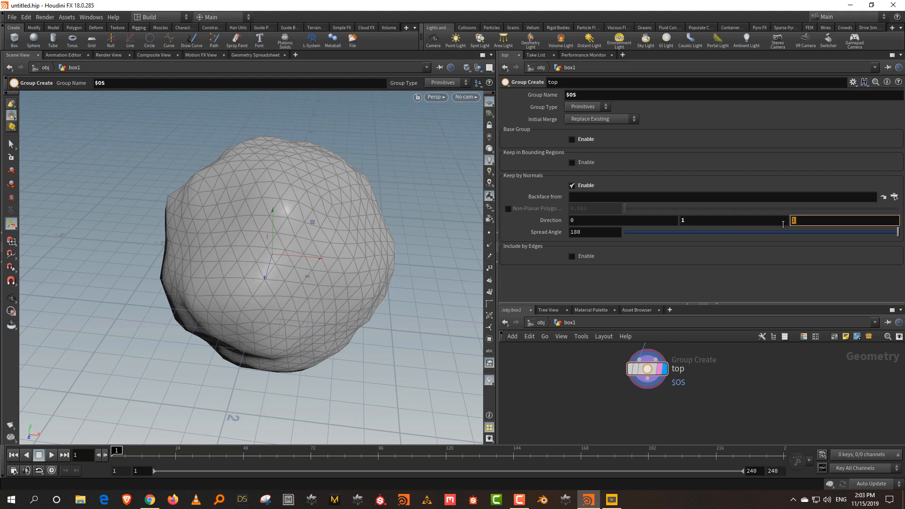
type("0")
key("Return")
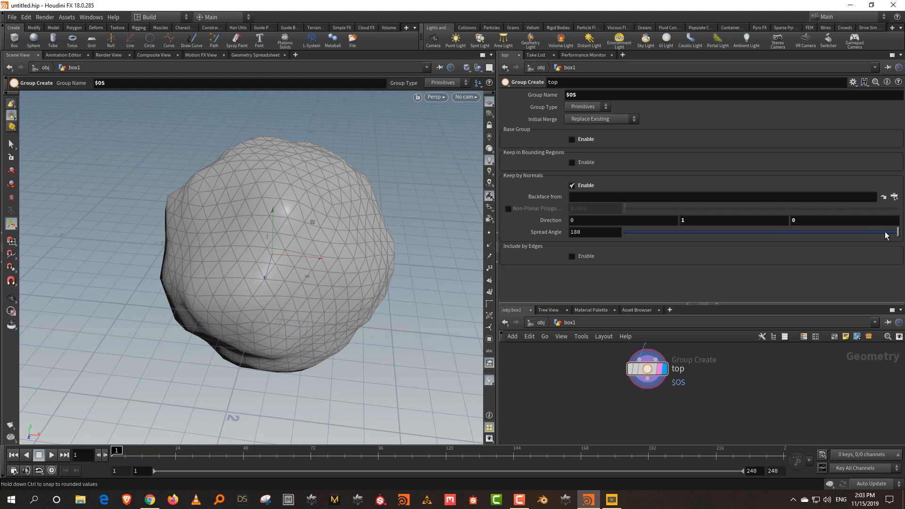
left_click_drag(897, 232, 732, 238)
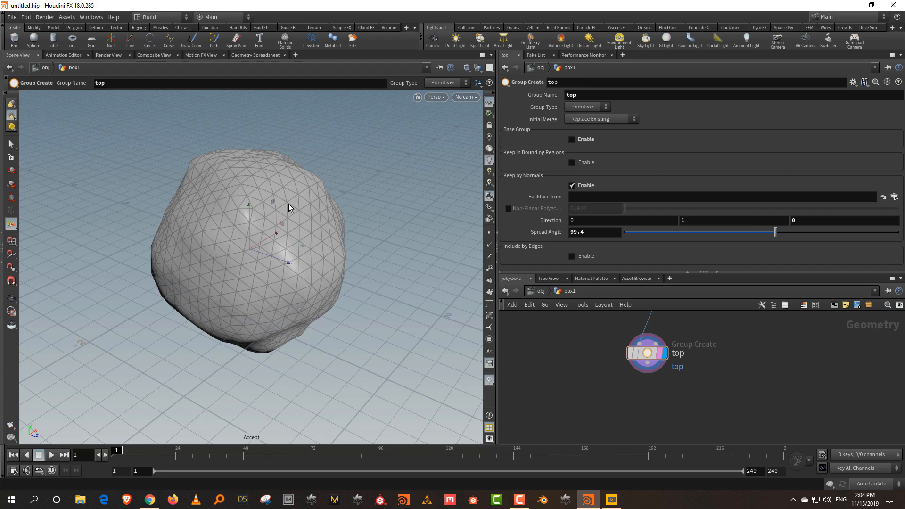
Switch the viewport to wireframe display and examine the faces covered by the top group
key("w")
mouse_move(288, 203)
left_mouse_down("alt")
mouse_move(227, 191)
mouse_move(249, 208)
left_mouse_up("alt")
right_click_drag(290, 257, 287, 192, "alt")
middle_click_drag(297, 192, 281, 211, "alt")
key("w")
key("w")
key("w")
key("w")
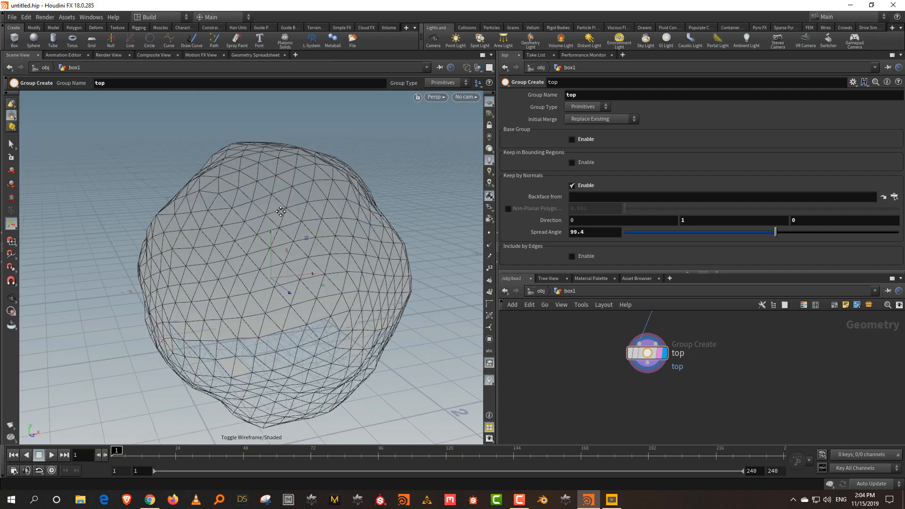
left_click_drag(281, 212, 262, 238, "alt")
Reduce the spread angle of the top group to 57.3 and check the selected faces from the side
mouse_move(775, 231)
left_mouse_down()
mouse_move(668, 233)
mouse_move(720, 236)
mouse_move(711, 234)
left_mouse_up()
key("Escape")
left_click_drag(232, 182, 253, 230)
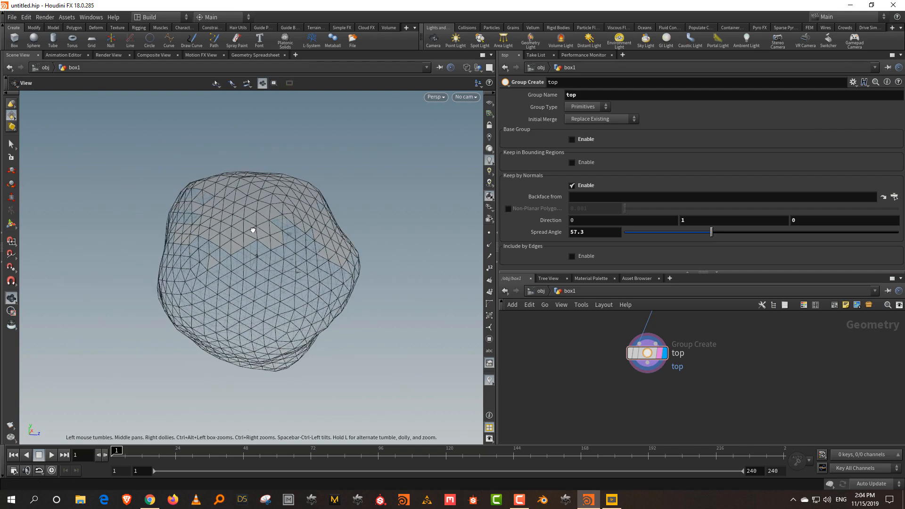
Lay out the sphere4, mountain1 and top nodes in a tidy column in the network
left_click_drag(640, 272, 640, 193)
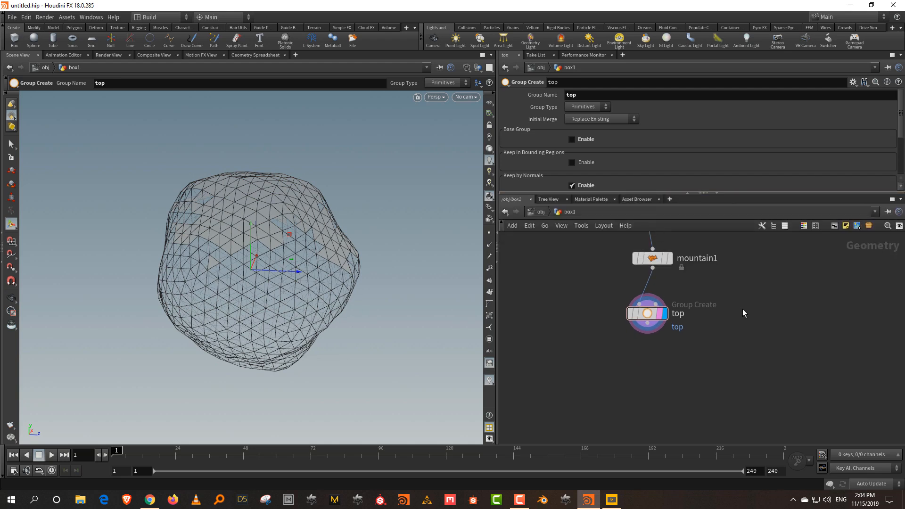
middle_click_drag(746, 307, 737, 375)
scroll(737, 375, "down", 2)
left_click_drag(639, 266, 707, 385)
key("shift+l")
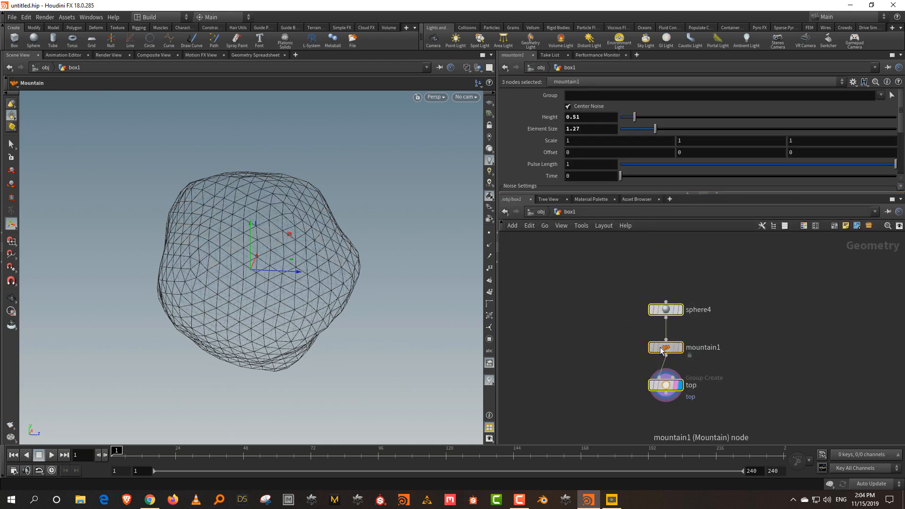
left_click(720, 333)
Add a Scatter node to the network and place it beside the top group node
scroll(661, 372, "up", 2)
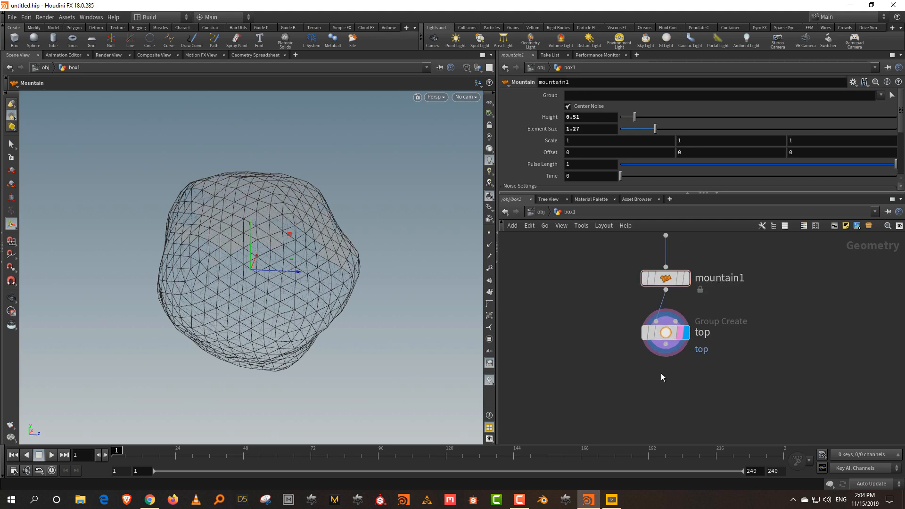
key("Tab")
type("scat")
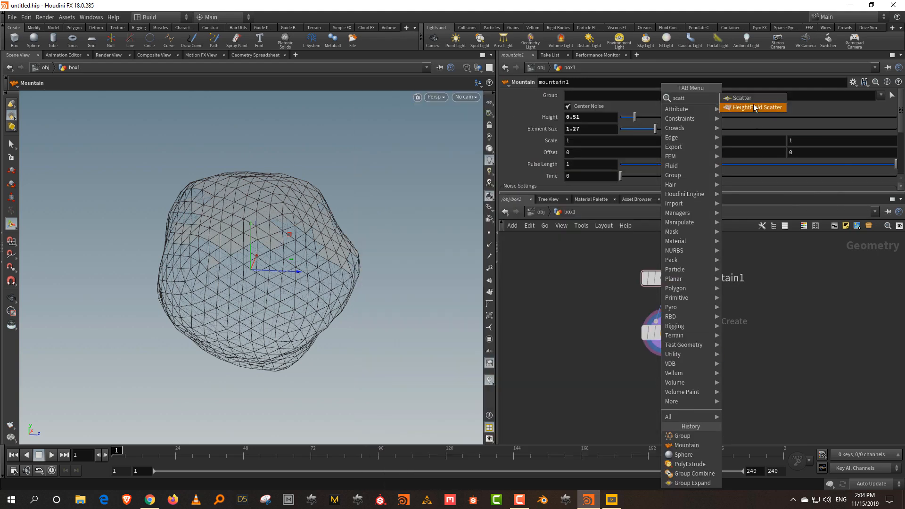
left_click(751, 98)
left_click(674, 400)
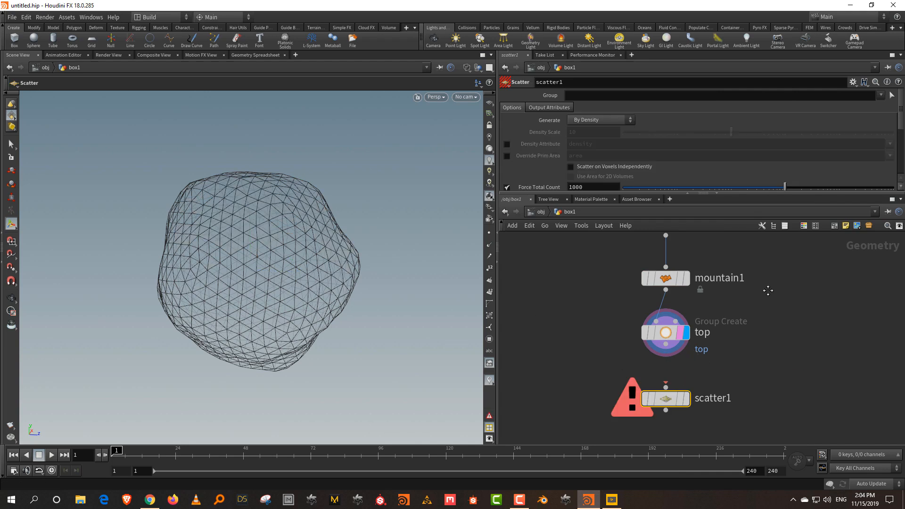
middle_click_drag(773, 281, 734, 319)
left_click_drag(632, 437, 774, 382)
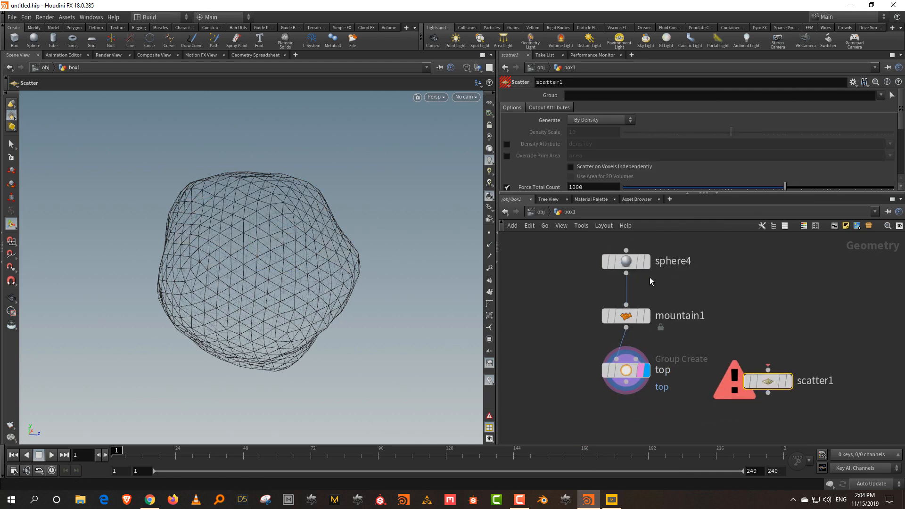
Wire sphere4 directly into scatter1 and make the Scatter node the displayed and rendered result
left_click_drag(626, 273, 768, 366)
left_click(779, 384)
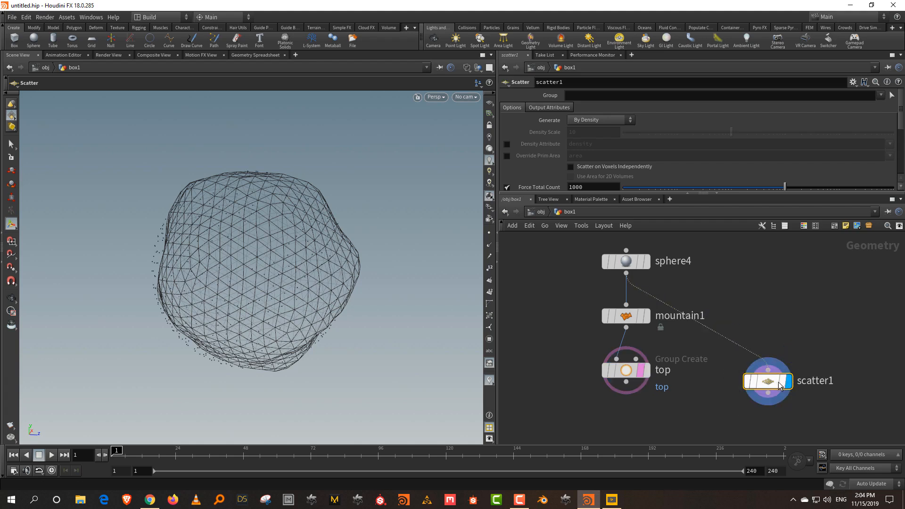
left_click(781, 381)
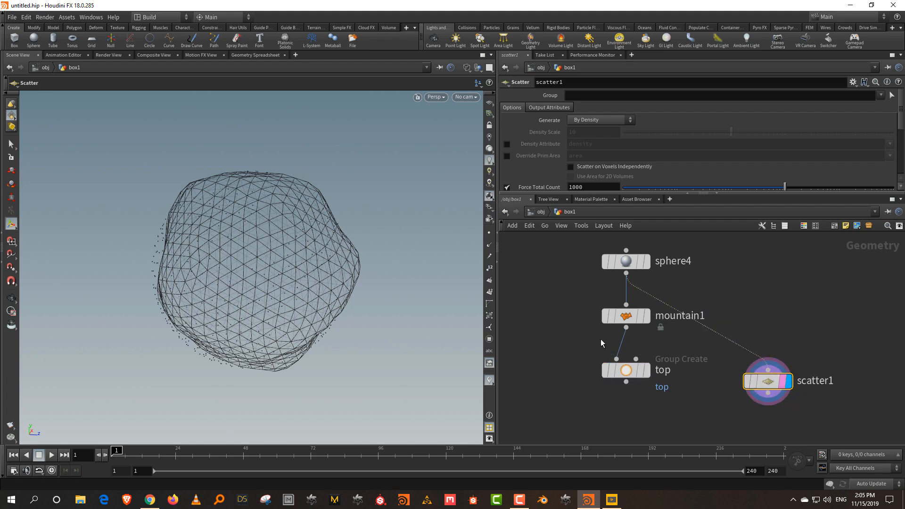
Place scatter1 below the top node, wire it to that node's output, and restrict scattering to the top group
left_click(629, 259)
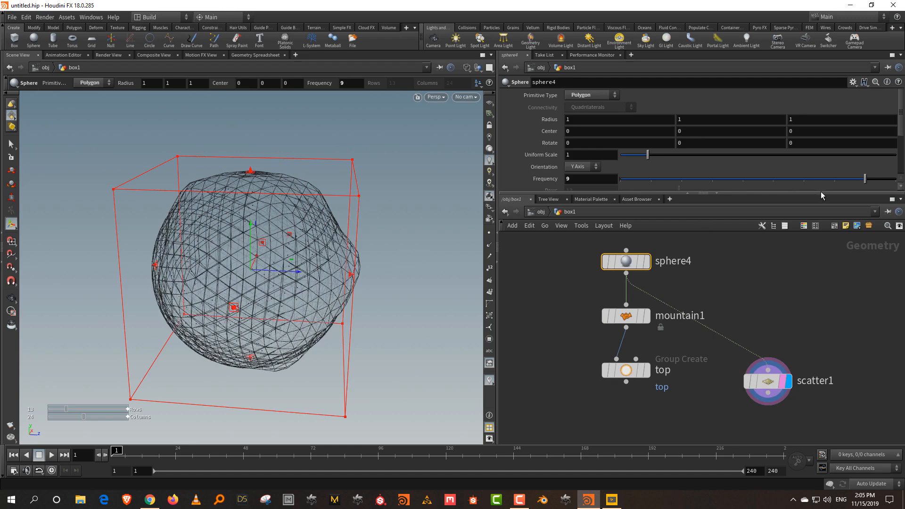
left_click(777, 387)
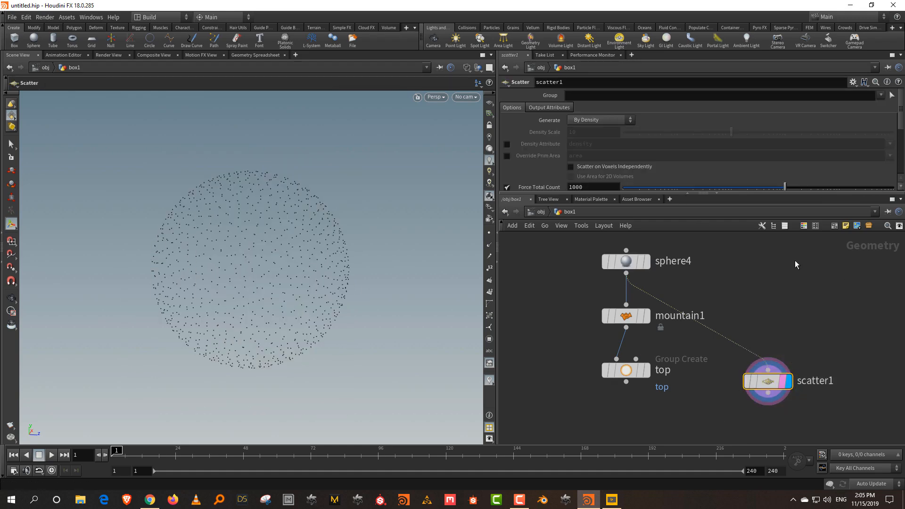
middle_click_drag(774, 289, 756, 225)
left_click_drag(755, 318, 621, 370)
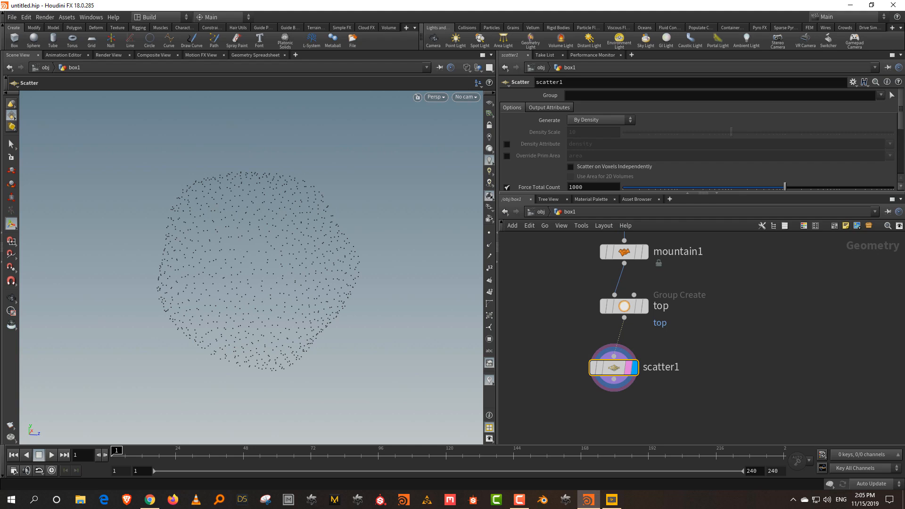
left_click(888, 105)
left_click_drag(321, 191, 302, 196)
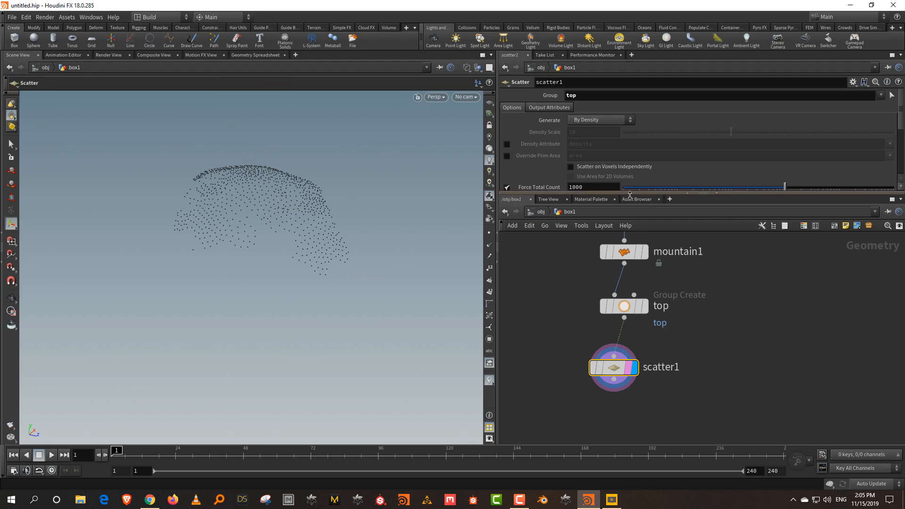
Turn off the forced total count on scatter1 and raise its density scale
left_click_drag(629, 196, 608, 244)
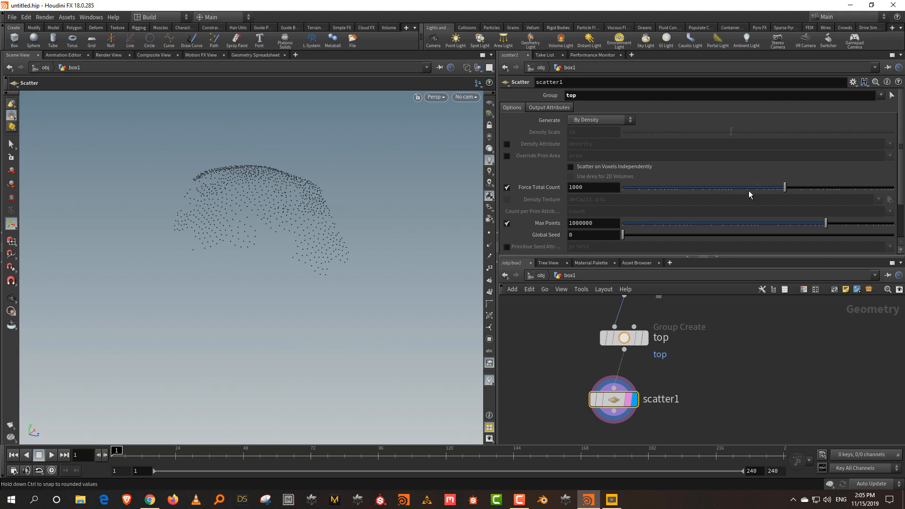
left_click(507, 188)
left_click_drag(730, 134, 802, 136)
middle_click_drag(722, 301, 718, 345)
left_click_drag(762, 355, 597, 410)
left_click_drag(711, 232, 750, 170)
middle_click_drag(688, 311, 683, 313)
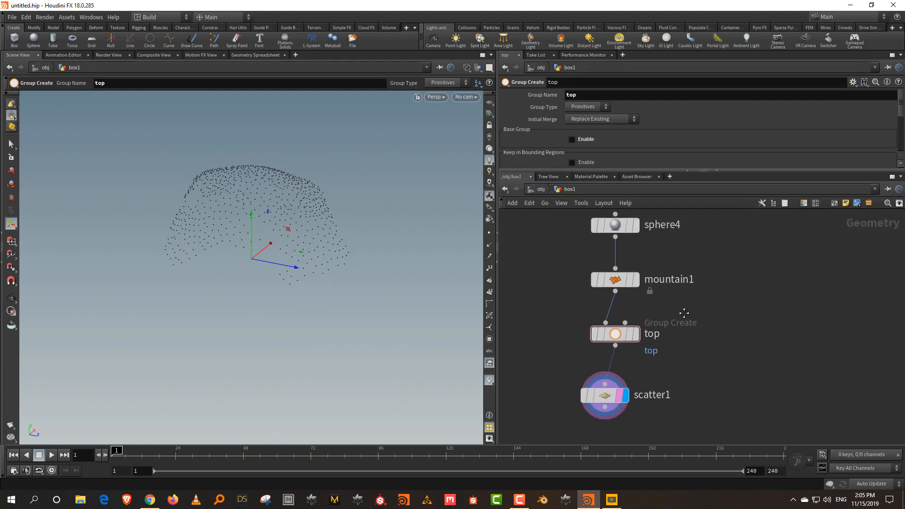
Add a Line node to the network beside the top group node
scroll(683, 312, "down", 2)
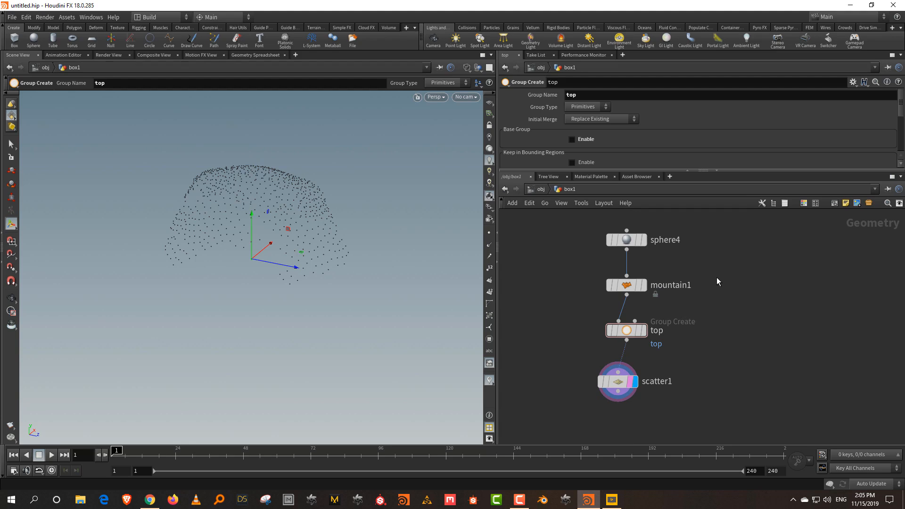
key("Tab")
type("li")
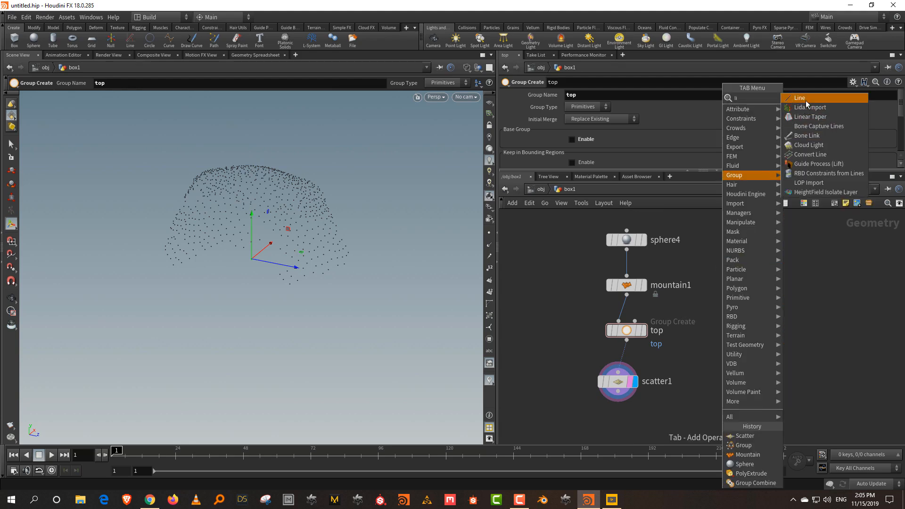
left_click(805, 100)
left_click(764, 323)
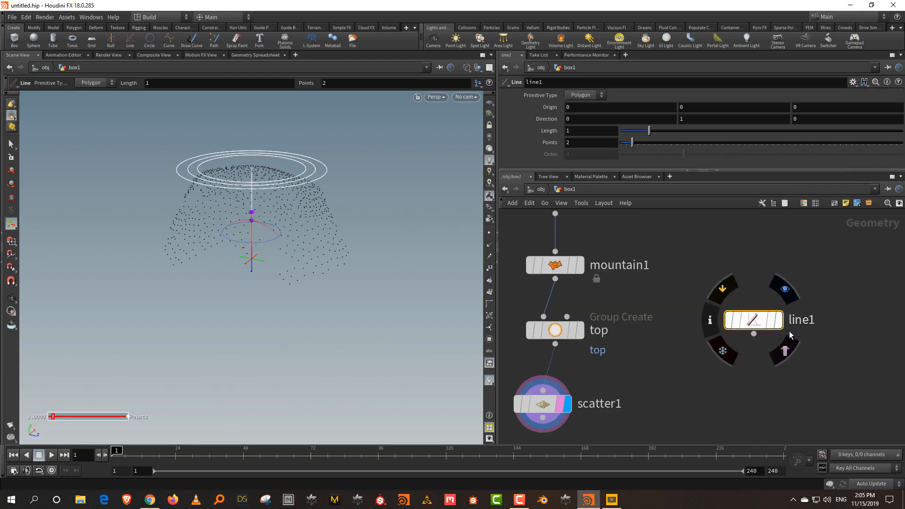
Display line1 with point markers and set its length to 0.69 and its number of points to 8
left_click_drag(649, 131, 641, 136)
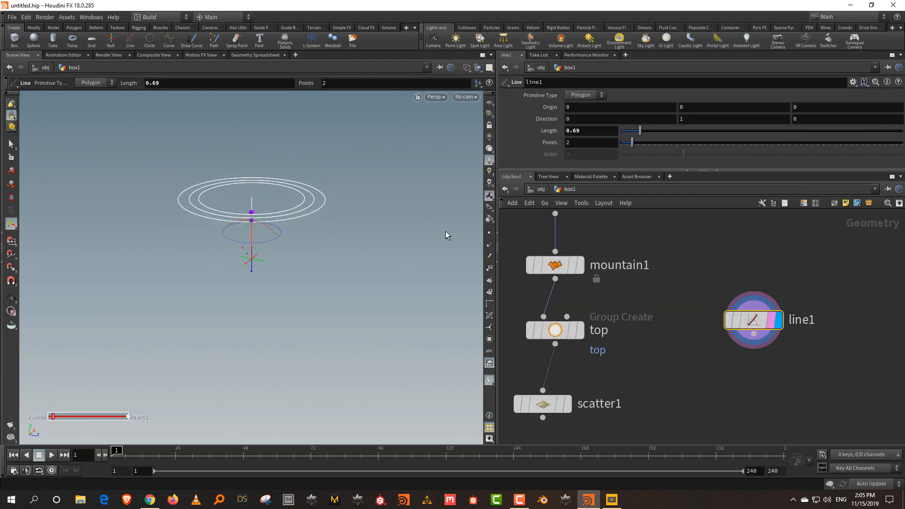
left_click_drag(745, 249, 741, 253)
middle_click_drag(708, 258, 644, 287)
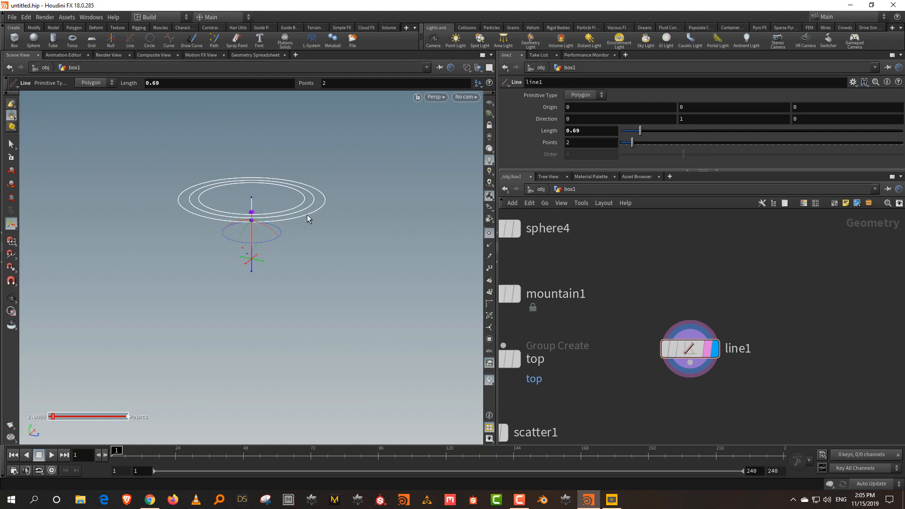
key("Escape")
left_click_drag(270, 217, 263, 170)
key("Return")
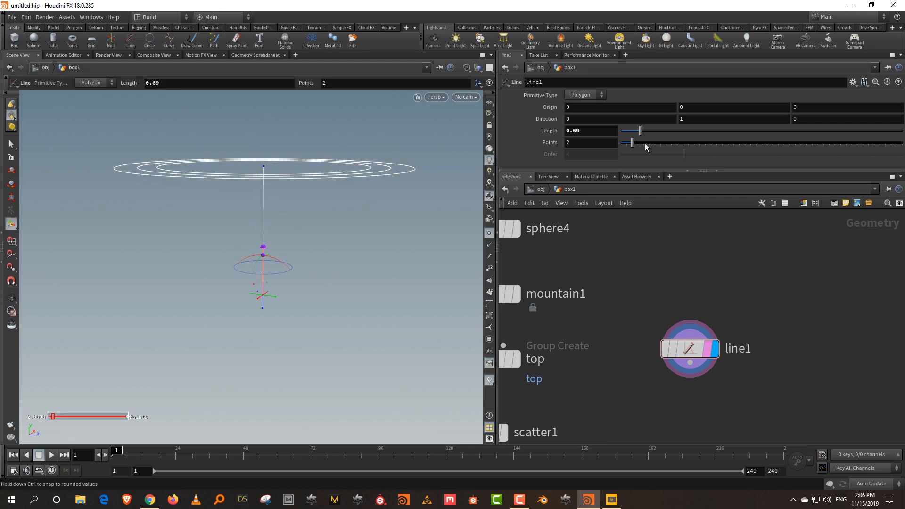
left_click_drag(633, 144, 666, 145)
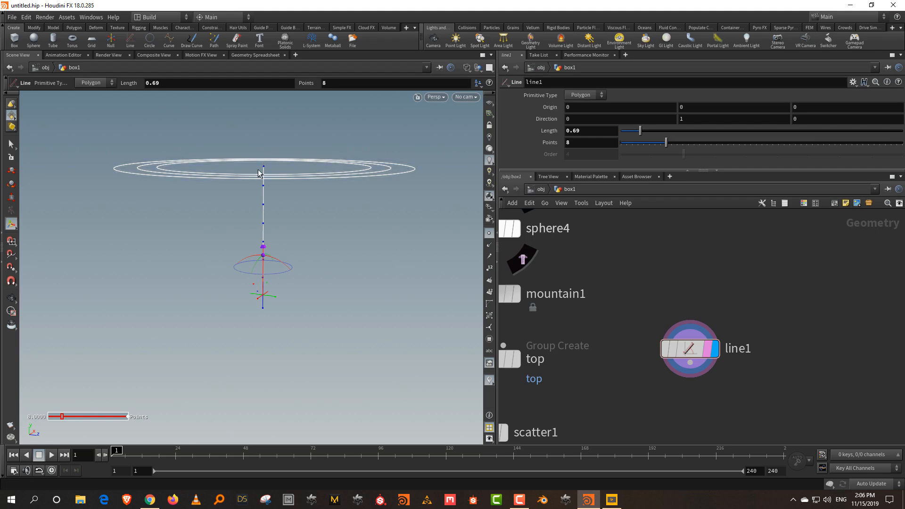
Add a Group by Range node below line1, wire line1 into it and make it the displayed result
key("Tab")
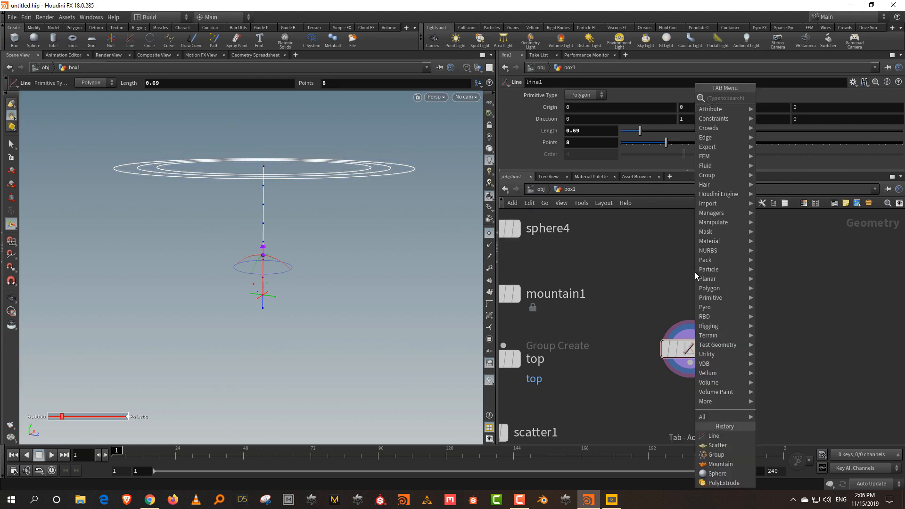
type("group")
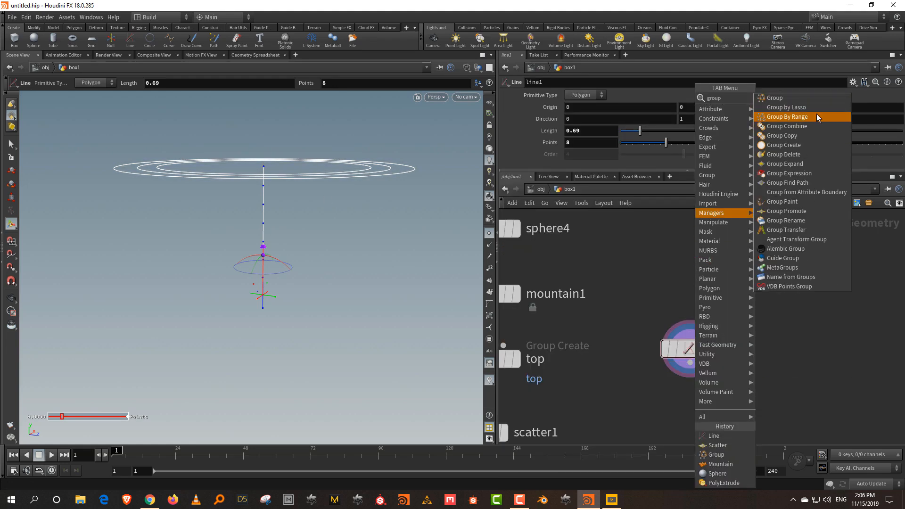
left_click(816, 117)
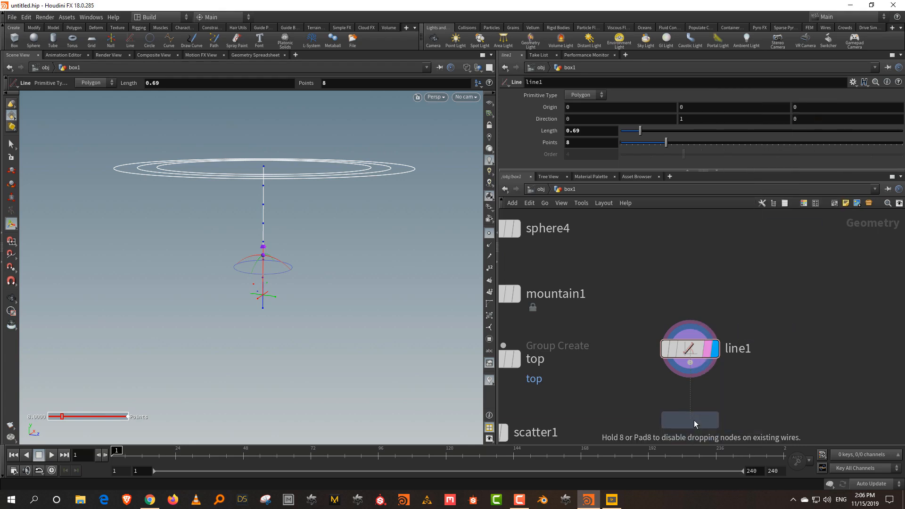
left_click(694, 420)
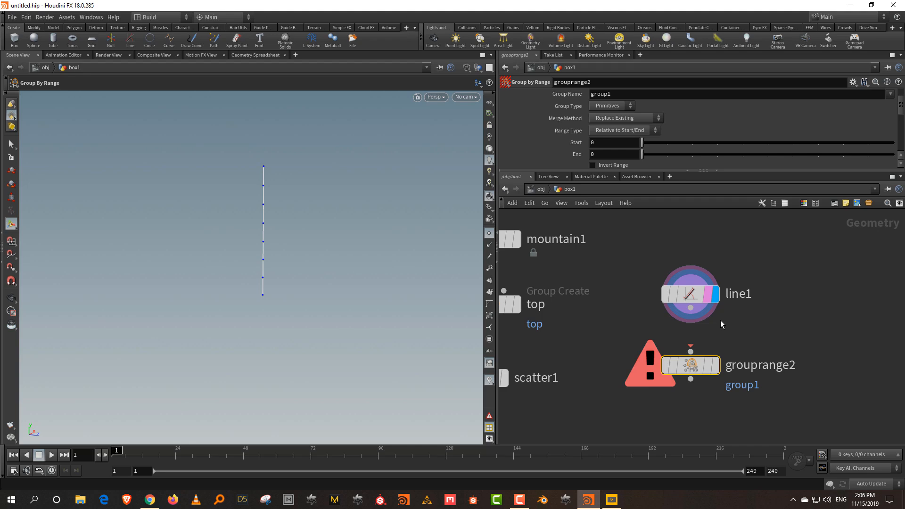
left_click_drag(690, 307, 709, 363)
left_click(711, 365)
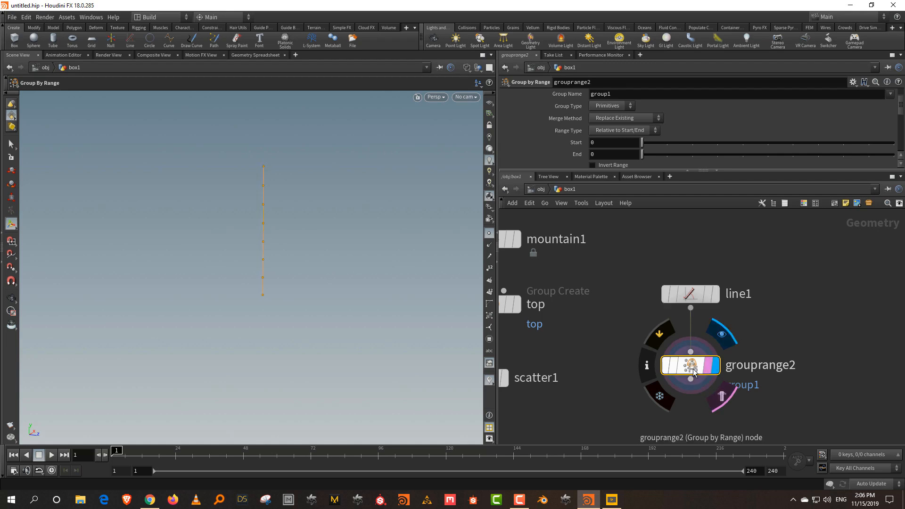
Name the range group t and set its group type to Points
double_click(629, 96)
left_click(589, 97)
key("Delete")
key("Delete")
key("Delete")
key("Delete")
key("Delete")
key("Delete")
key("Return")
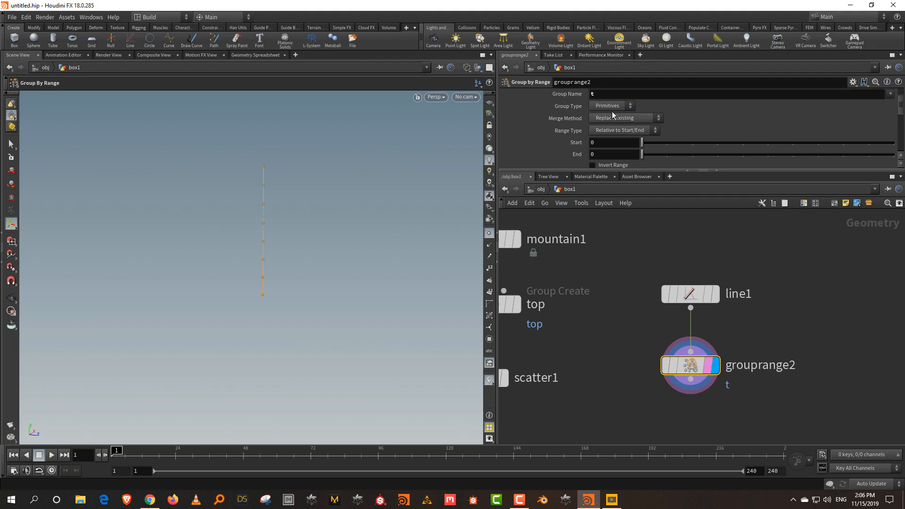
left_click(601, 105)
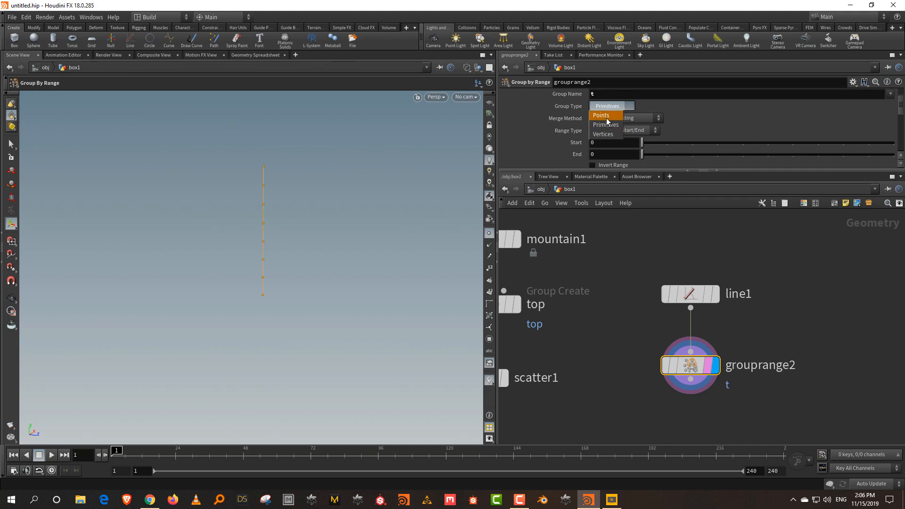
left_click(607, 116)
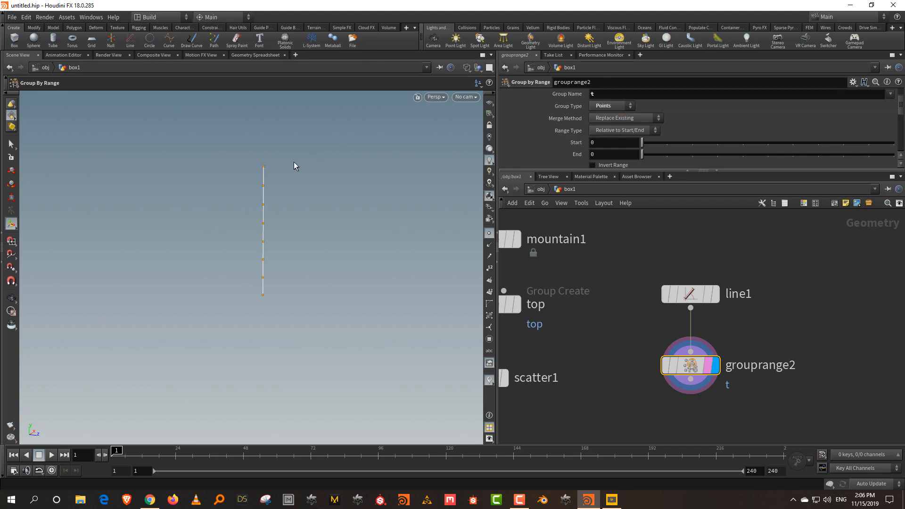
Set the range's End value to 1 and invert the range so only the line's tip point is grouped
left_click_drag(620, 170, 613, 217)
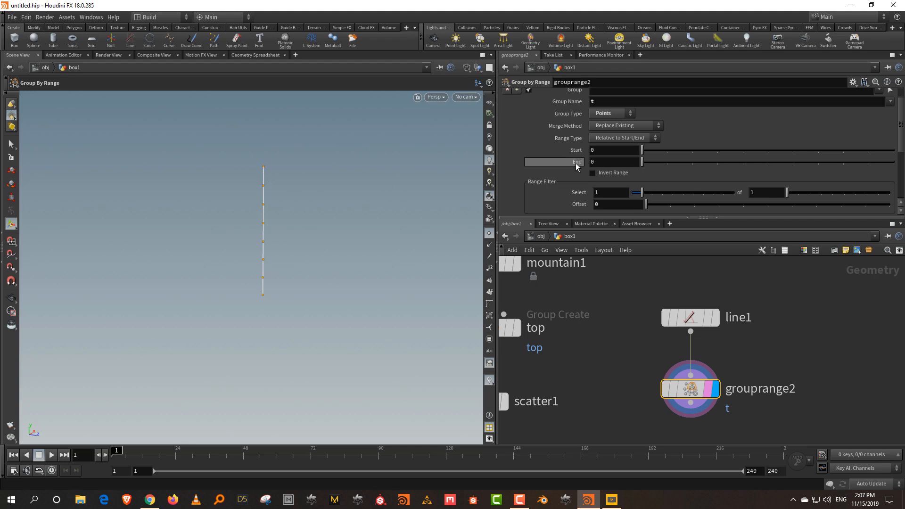
left_click(664, 163)
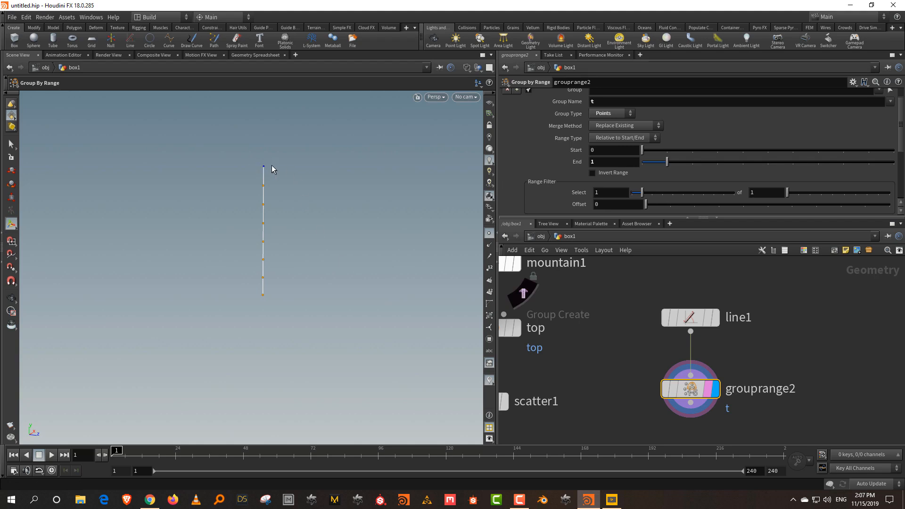
left_click(605, 173)
Add a Sphere node beside grouprange2 and set its radius to 0.1 on all three axes
middle_click_drag(839, 372, 777, 332)
left_click(770, 321)
key("Tab")
type("sph")
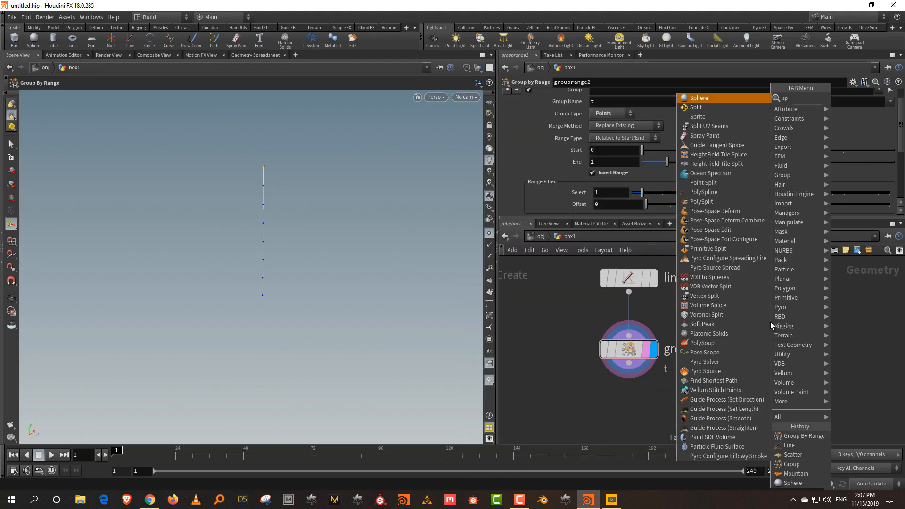
left_click(813, 346)
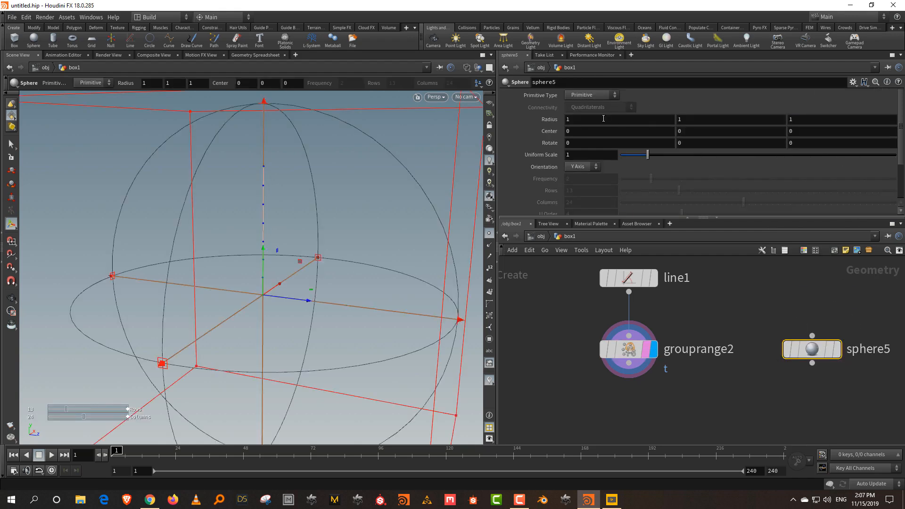
middle_click_drag(559, 122, 509, 124)
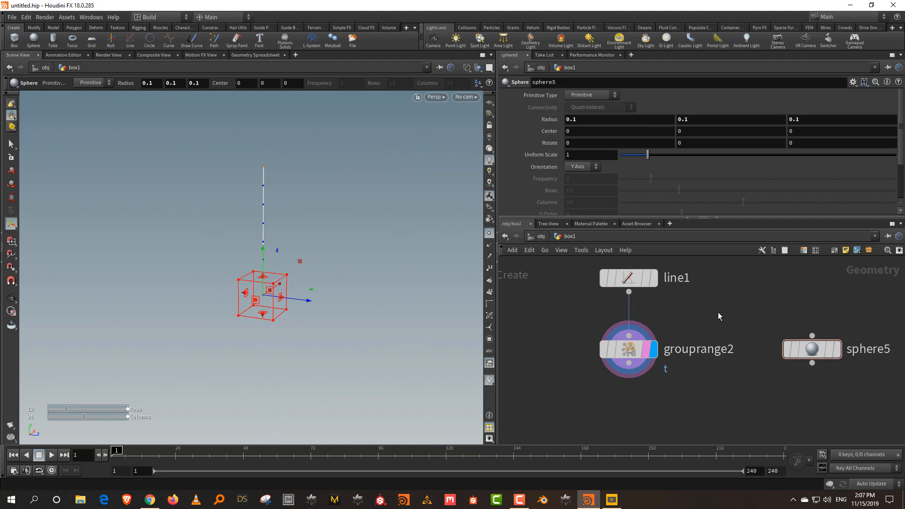
Add a Copy to Points node and place it below grouprange2 and sphere5
left_click_drag(743, 217, 745, 168)
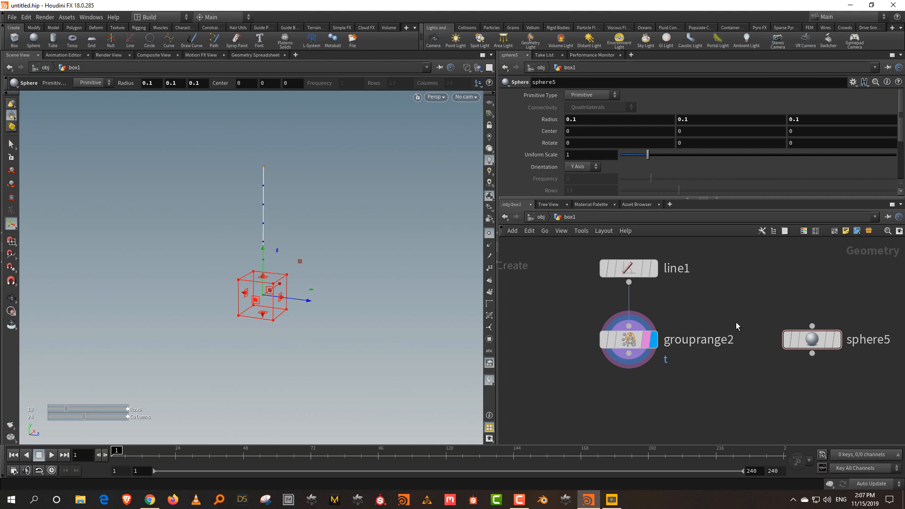
scroll(736, 319, "down", 2)
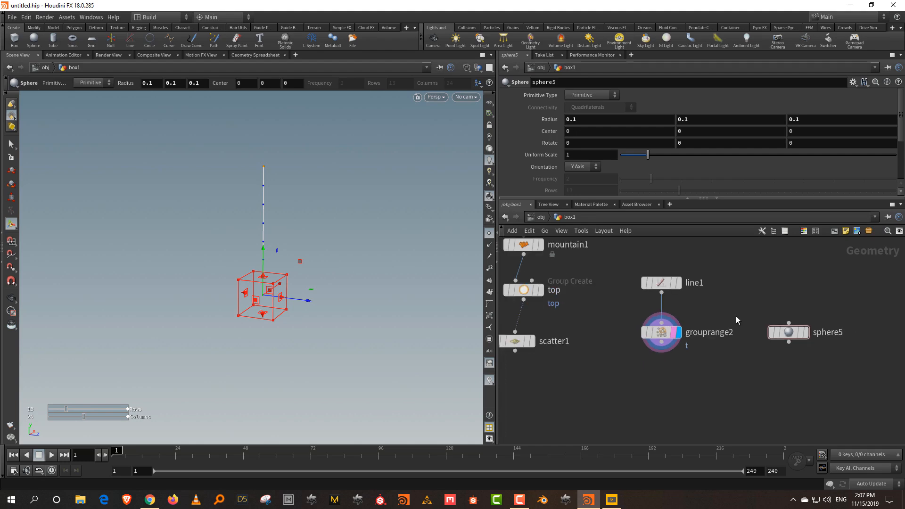
scroll(736, 316, "up", 2)
left_click_drag(805, 344, 806, 346)
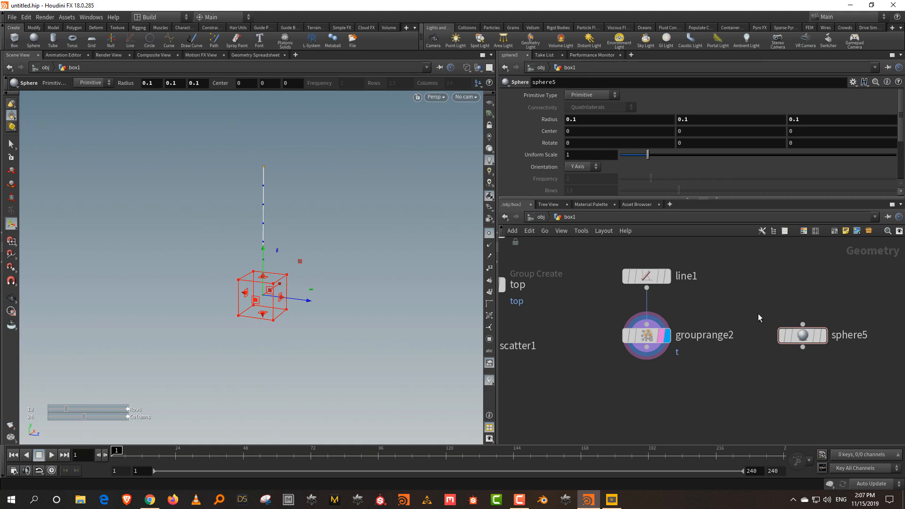
key("Tab")
type("c")
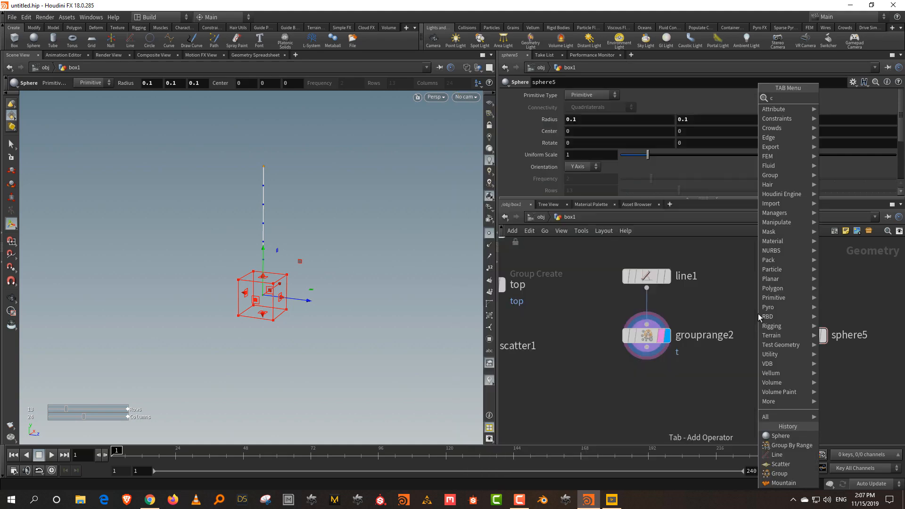
type("opy")
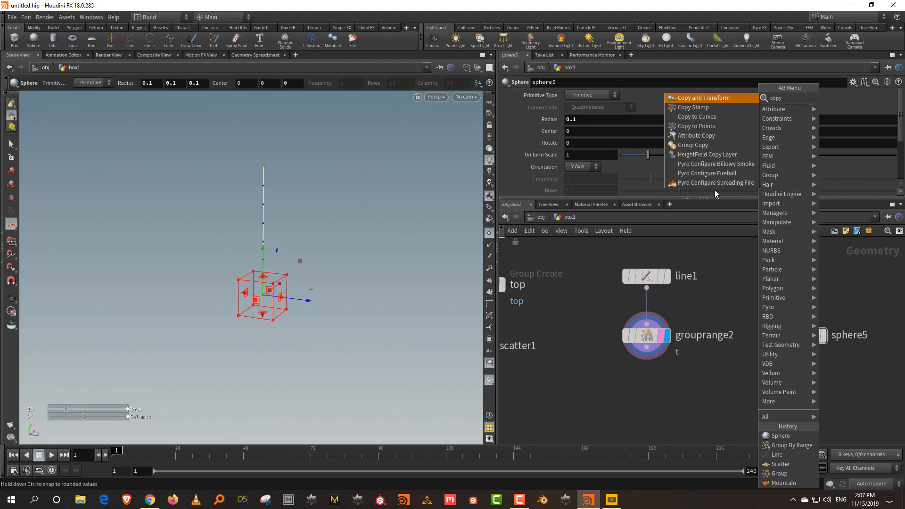
left_click(696, 126)
left_click(741, 397)
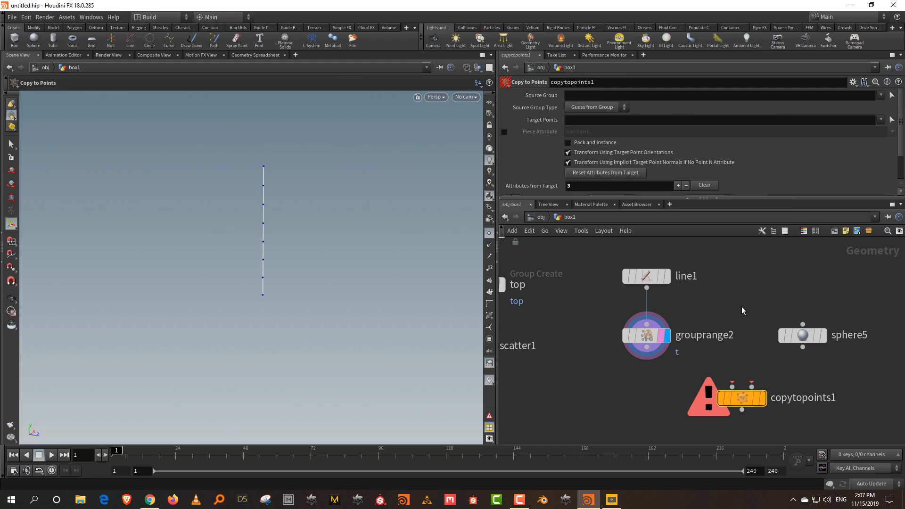
Swap the sides of sphere5 and the line1 and grouprange2 nodes above copytopoints1 to match its input order
middle_click_drag(757, 353, 730, 348)
left_click_drag(693, 250, 599, 344)
left_click_drag(619, 330, 846, 316)
left_click_drag(773, 330, 651, 316)
left_click_drag(721, 394, 745, 397)
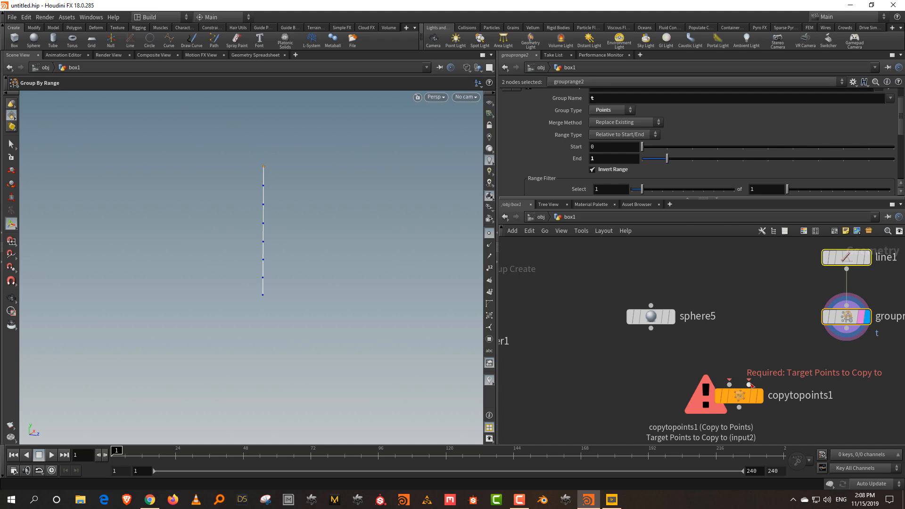
Wire sphere5 as the source and grouprange2 as the target points of copytopoints1, and display copytopoints1
left_click(651, 329)
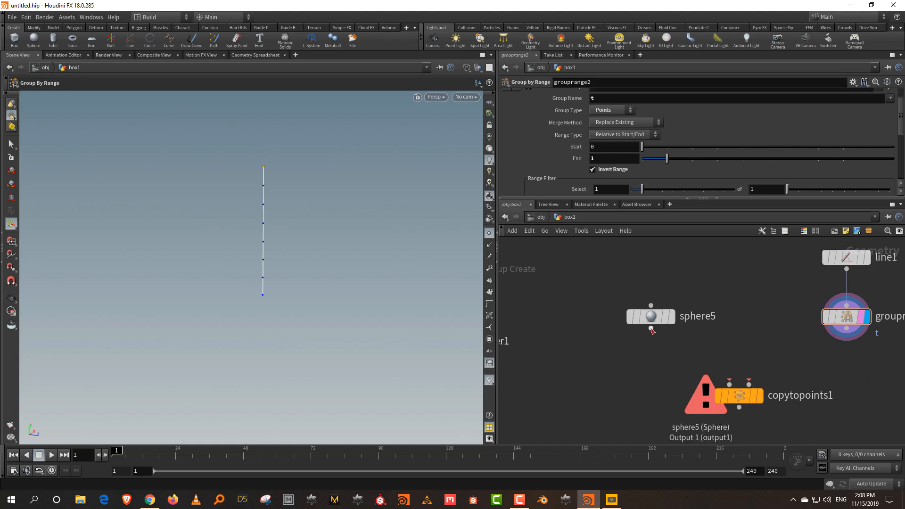
left_click(729, 384)
left_click(846, 328)
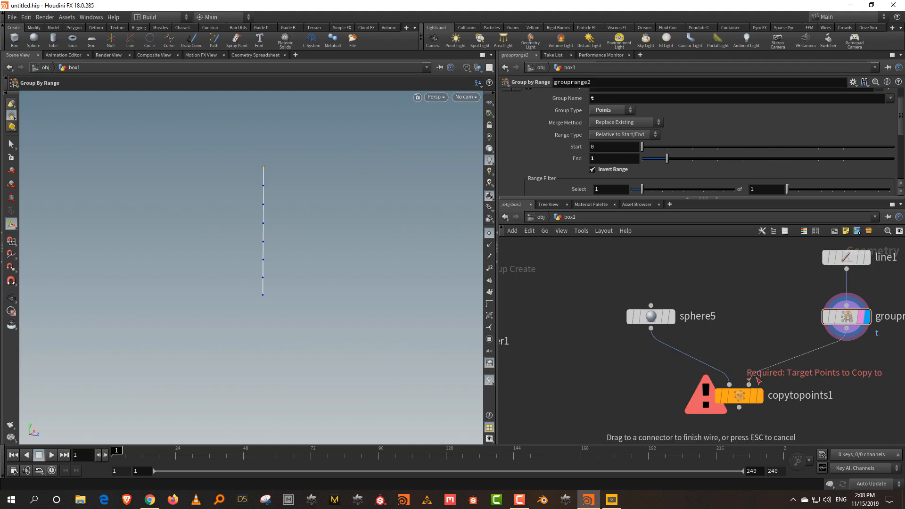
left_click(748, 384)
left_click(756, 396)
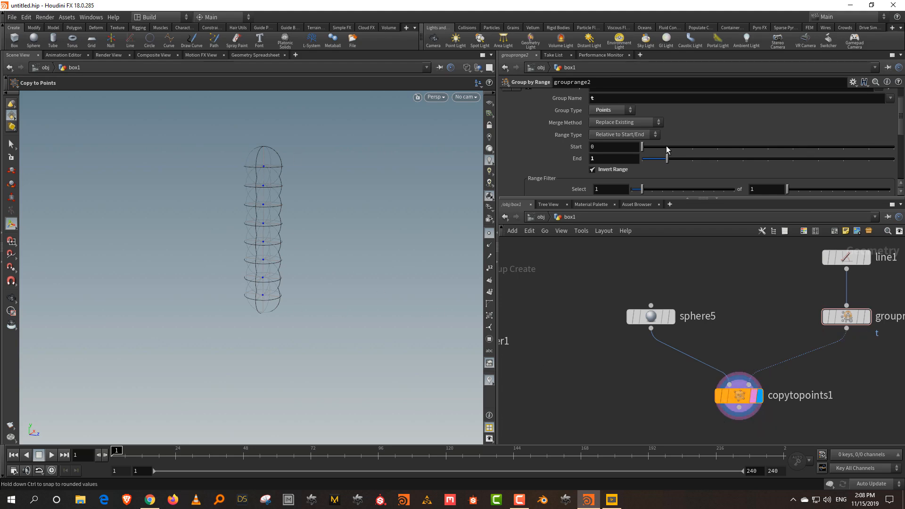
Restrict copytopoints1's Target Points to group t
left_click(763, 396)
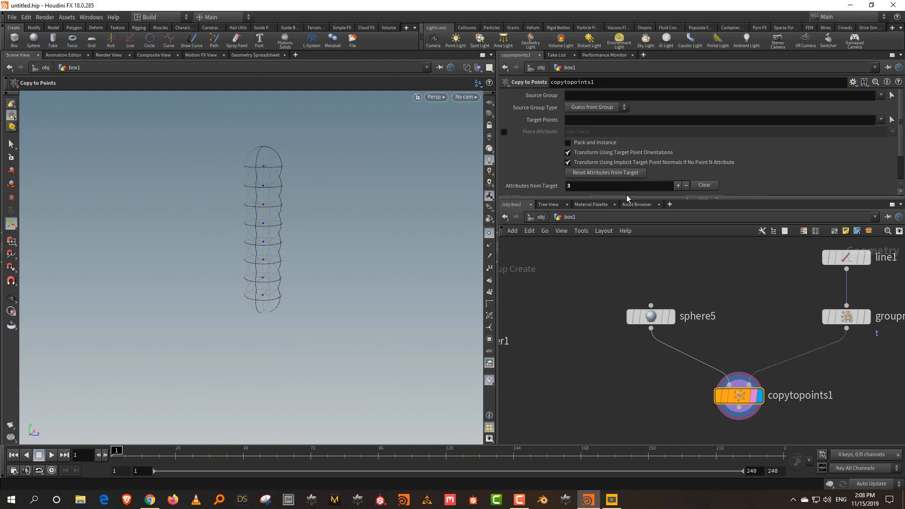
left_click_drag(626, 198, 627, 247)
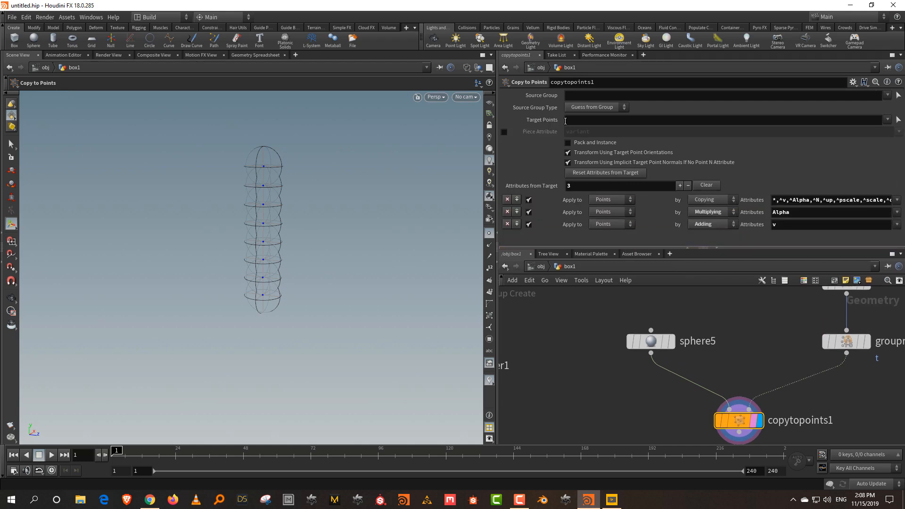
left_click(887, 121)
left_click(876, 140)
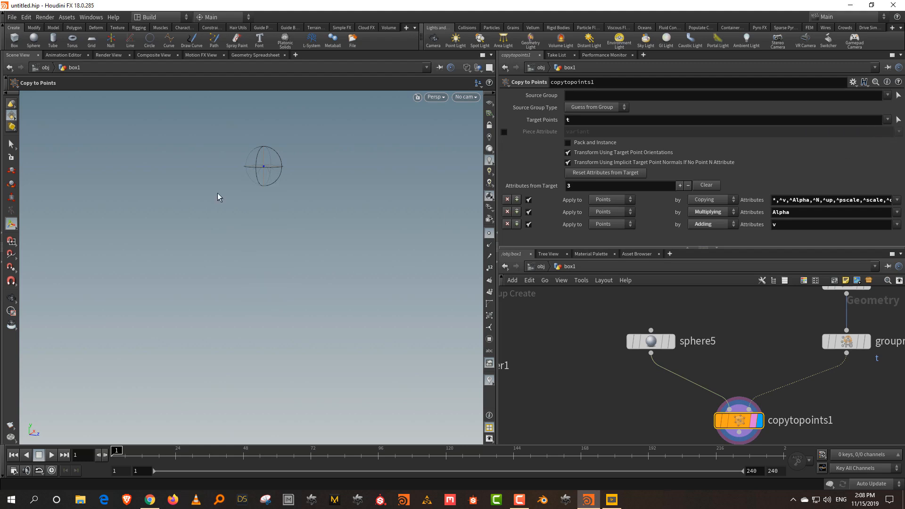
Move the sphere5, line1, grouprange2 and copytopoints1 nodes together upward to free space below them in the network
left_click_drag(651, 246, 651, 142)
scroll(744, 282, "down", 3)
left_click_drag(623, 213, 814, 373)
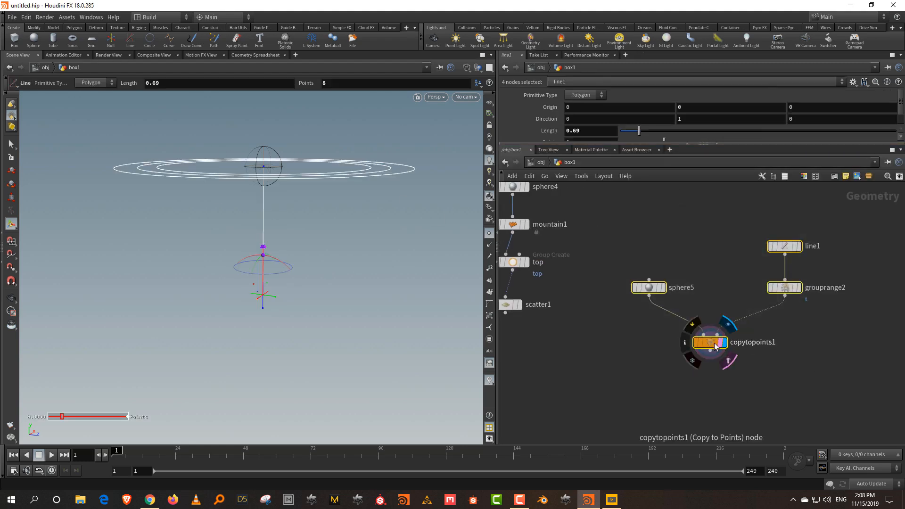
left_click_drag(714, 343, 708, 290)
left_click(728, 331)
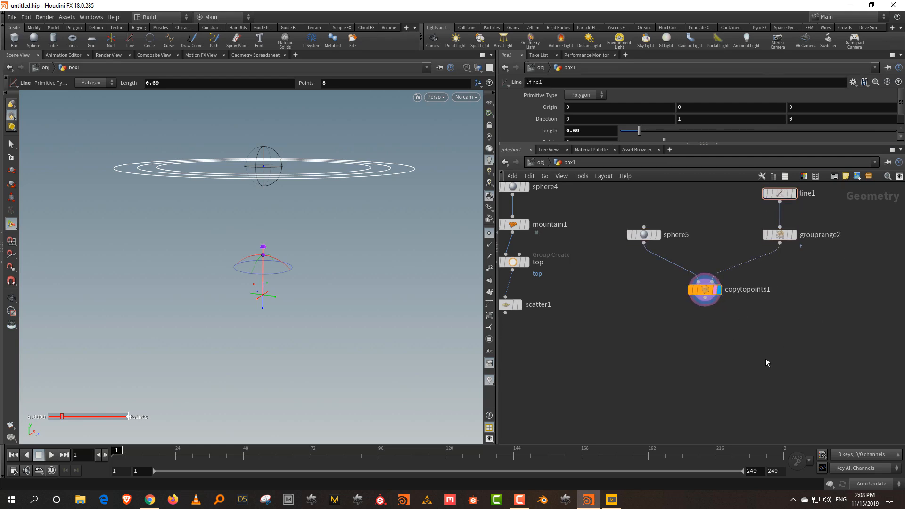
Add a Merge node below copytopoints1, wire copytopoints1 and grouprange2 into it, and display the merged result
key("Tab")
type("mer")
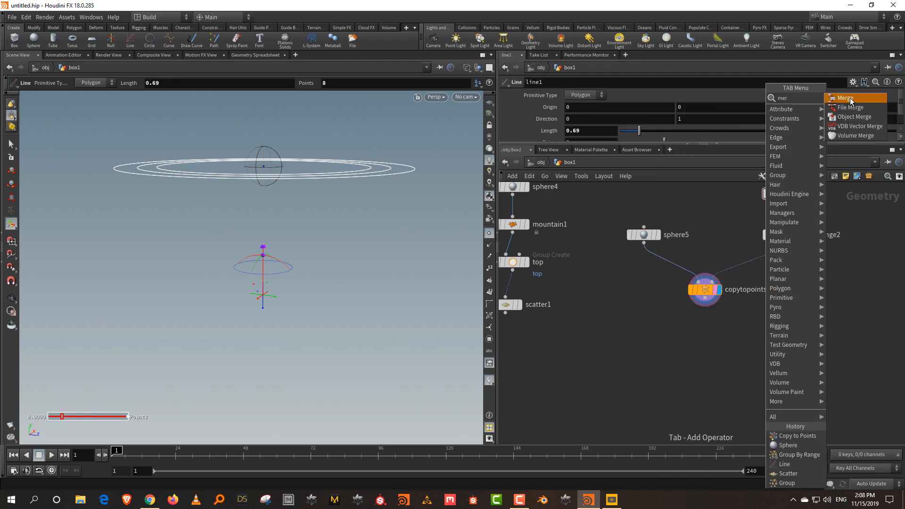
left_click(851, 101)
left_click(737, 350)
left_click(706, 307)
left_click(737, 341)
left_click(780, 244)
left_click(737, 341)
left_click(750, 349)
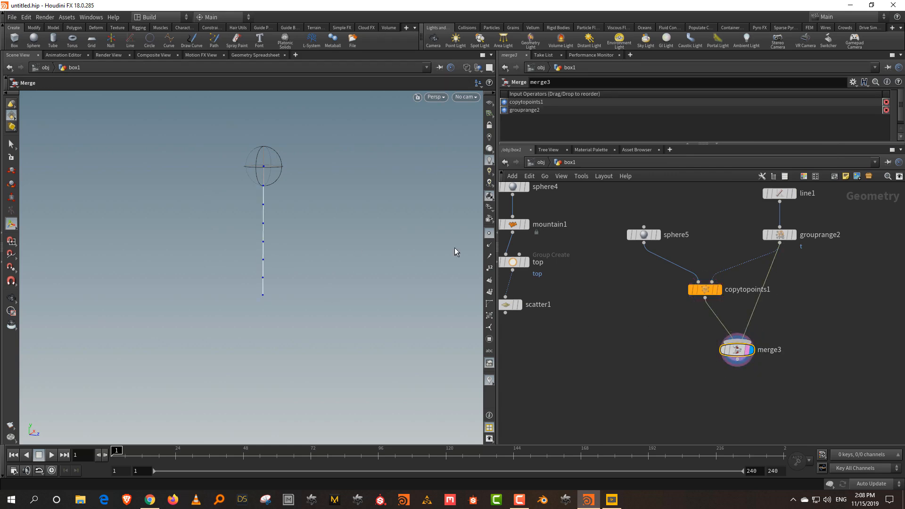
Rearrange the network so the sphere4, mountain1, top and scatter1 chain sits on the other side of the line branch
left_click_drag(317, 233, 336, 223)
middle_click_drag(643, 360, 677, 369)
scroll(677, 367, "down", 1)
left_click_drag(657, 212, 726, 322)
left_click_drag(654, 328, 648, 357)
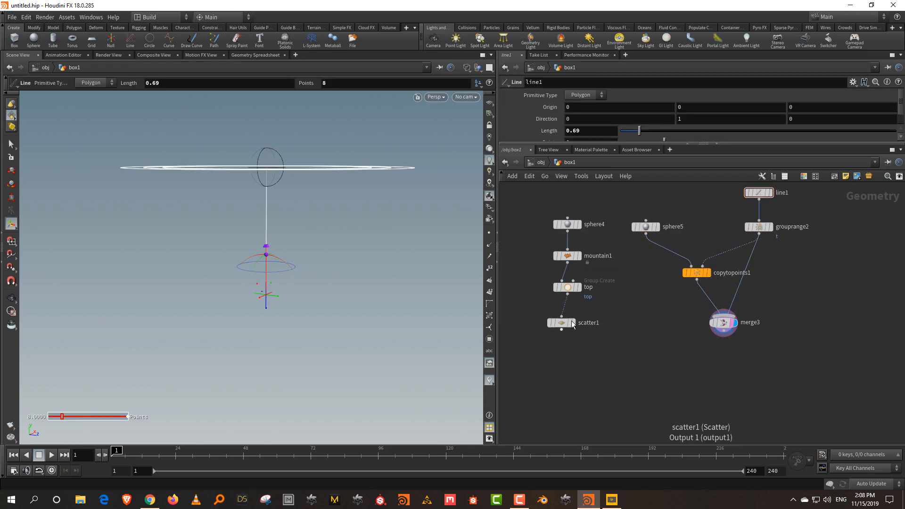
left_click_drag(577, 327, 577, 328)
left_click_drag(567, 323, 850, 327)
middle_click_drag(818, 288, 755, 299)
left_click(823, 328)
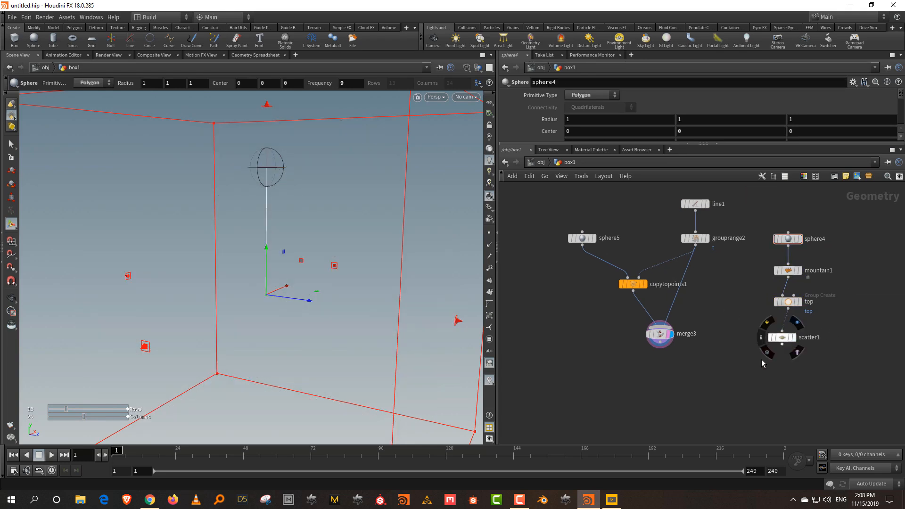
Add a Copy to Points node below merge3 and scatter1
key("Tab")
type("cop")
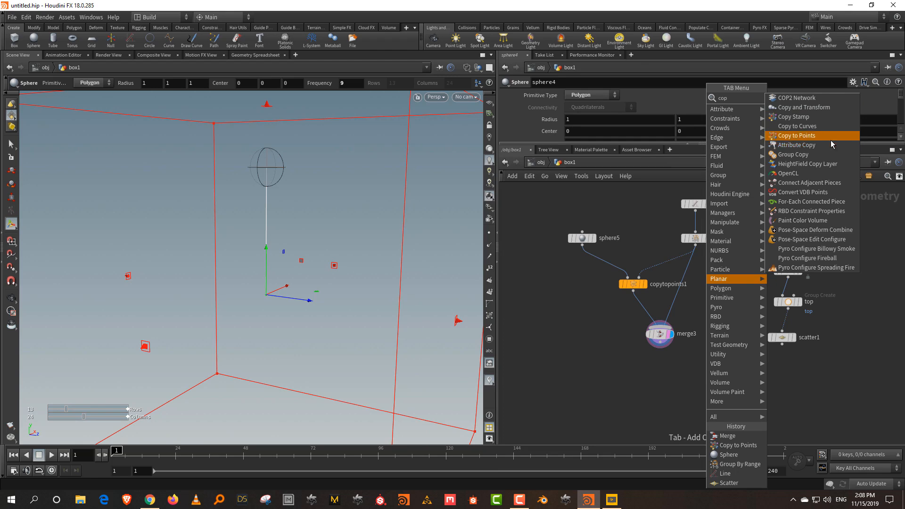
left_click(831, 145)
left_click(729, 383)
Wire merge3 as the source and scatter1 as the target points of copytopoints2, and display the copies
left_click(660, 347)
left_click(724, 374)
left_click(782, 346)
left_click(735, 375)
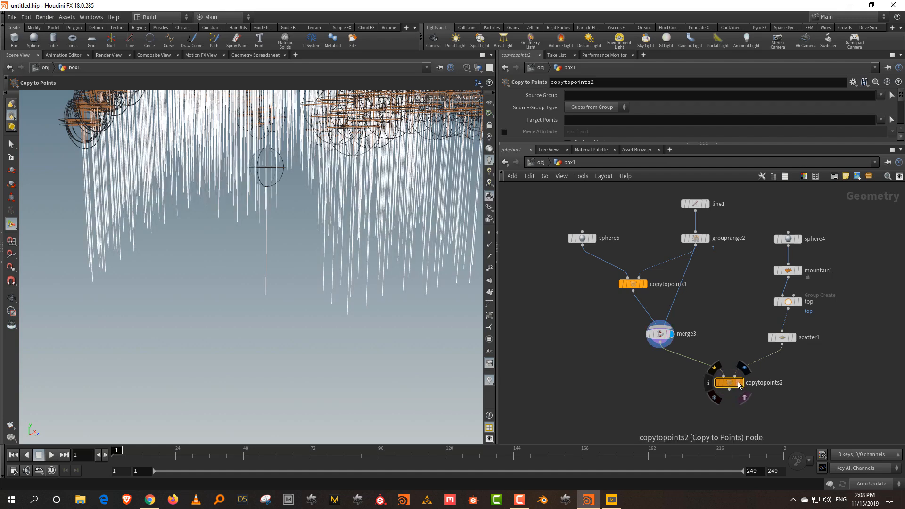
left_click(739, 383)
key("Escape")
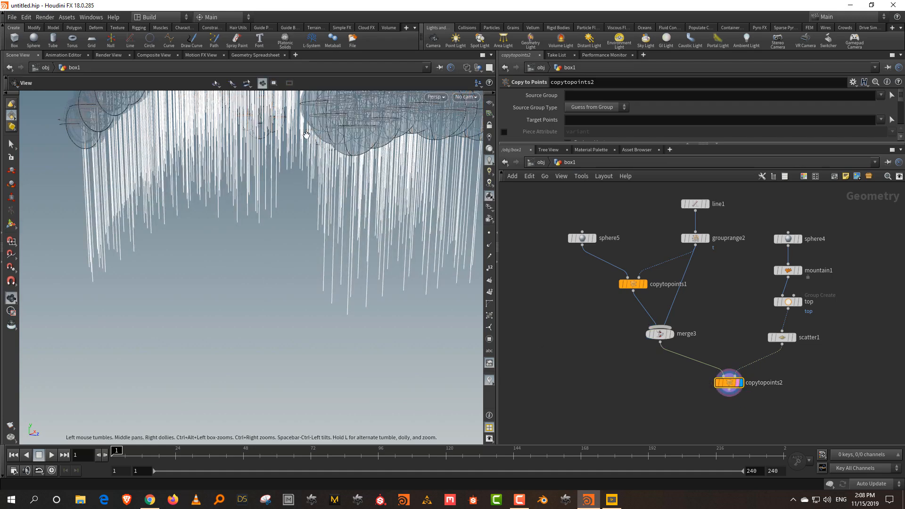
right_click_drag(305, 141, 304, 294)
middle_click_drag(330, 103, 304, 293)
scroll(305, 293, "up", 3)
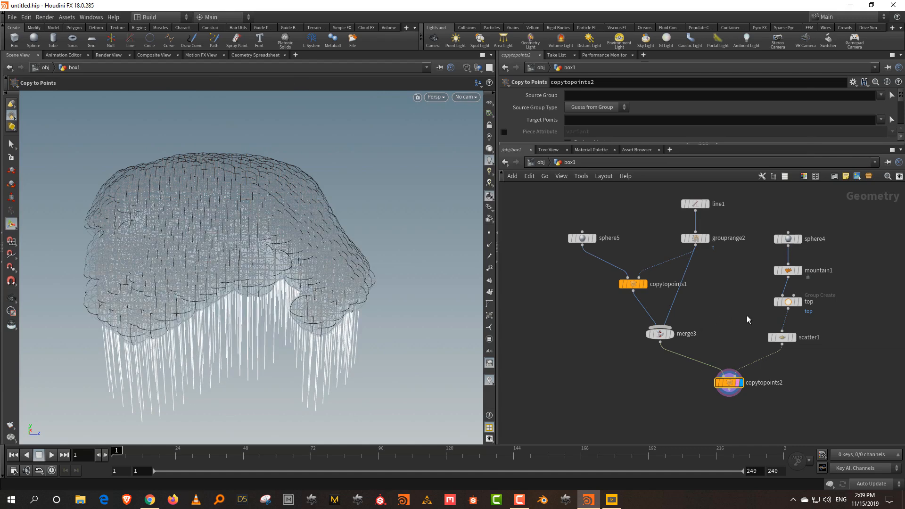
Insert a Transform node between merge3 and copytopoints2
key("Tab")
type("tr")
left_click(715, 117)
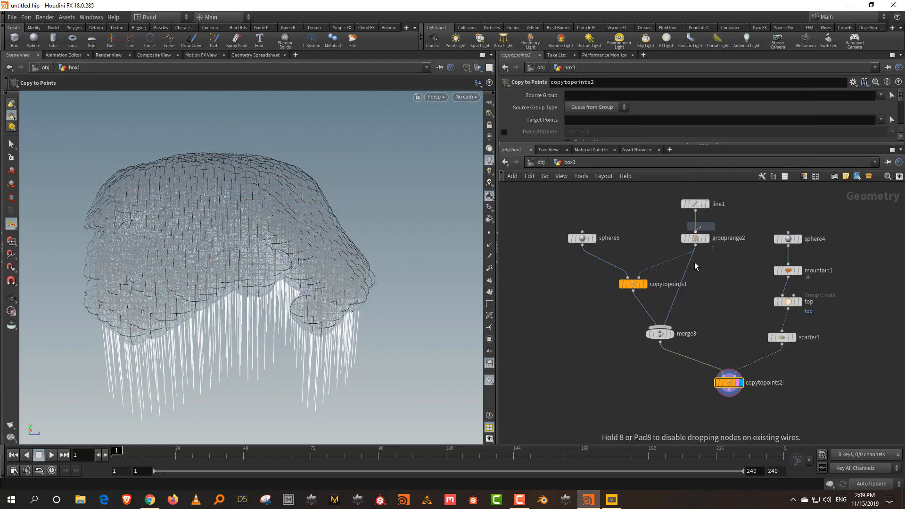
left_click(679, 363)
left_click_drag(691, 371, 659, 371)
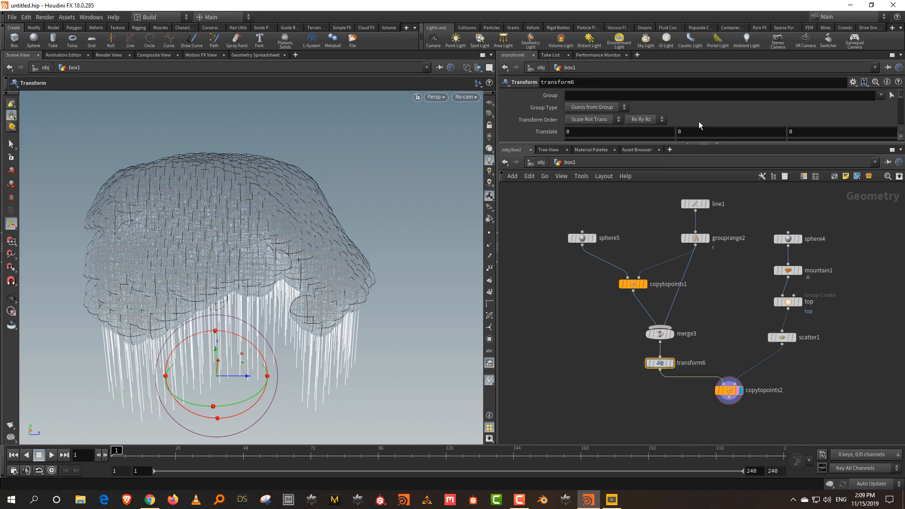
Set the Transform node's Uniform Scale to 0.26
left_click_drag(579, 143, 594, 241)
left_click_drag(643, 181, 628, 182)
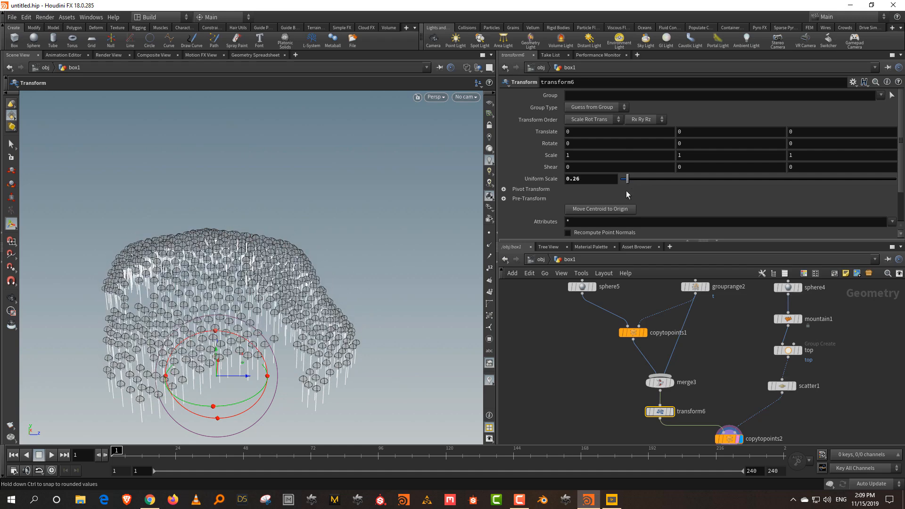
left_click_drag(619, 242, 620, 144)
Add another Merge node below copytopoints2 and rename copytopoints2 as plants
scroll(733, 312, "down", 2)
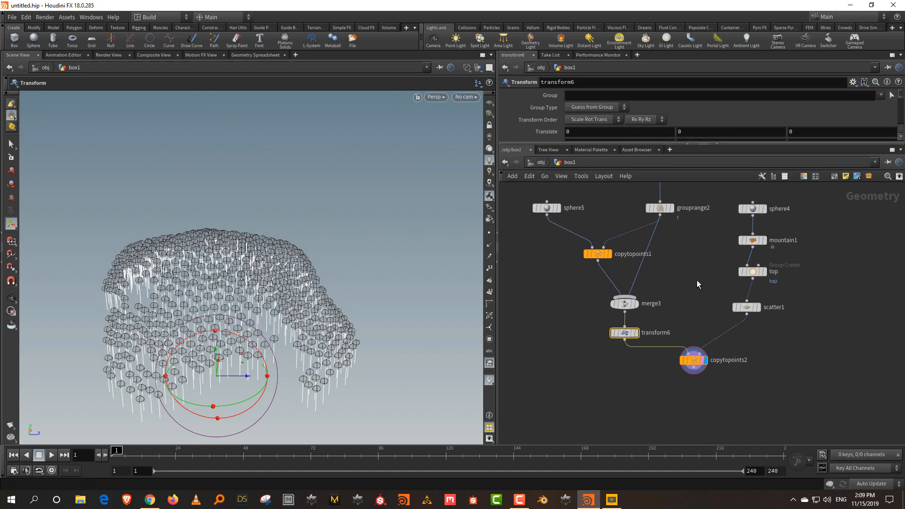
left_click(776, 354)
key("Tab")
type("mer")
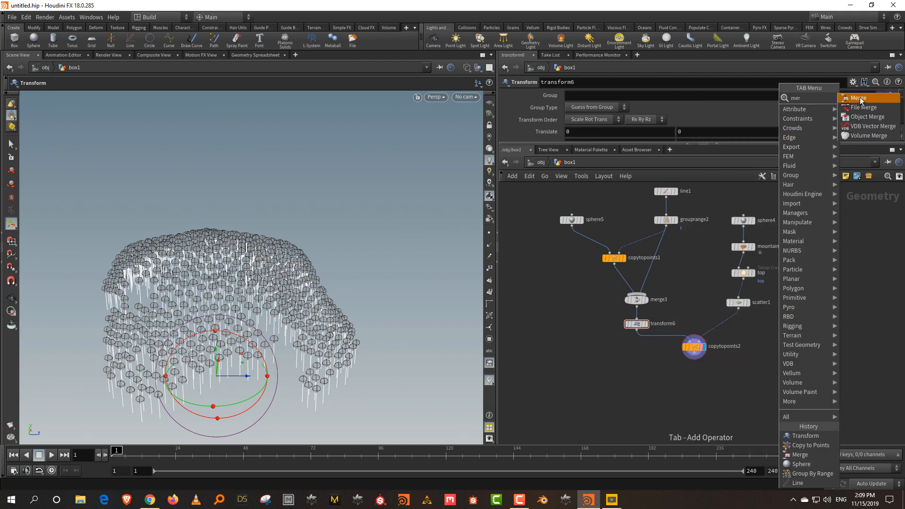
key("Return")
left_click(743, 396)
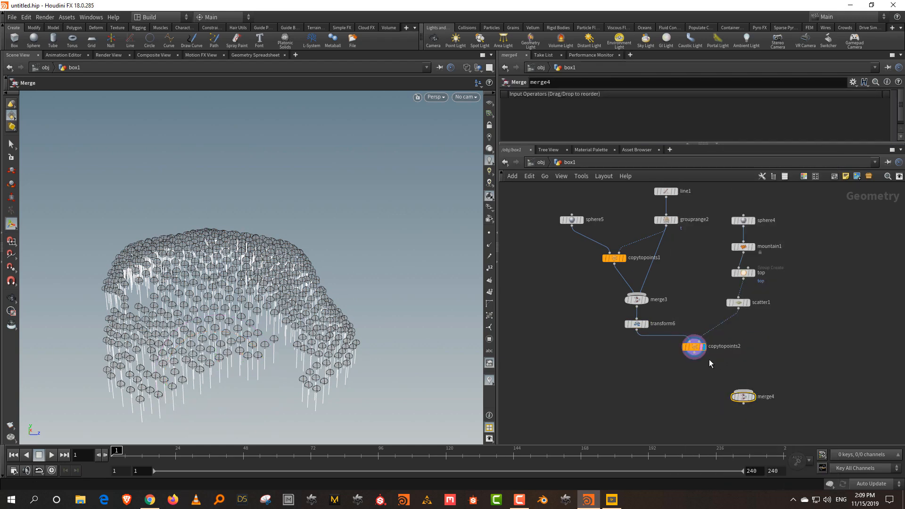
double_click(713, 348)
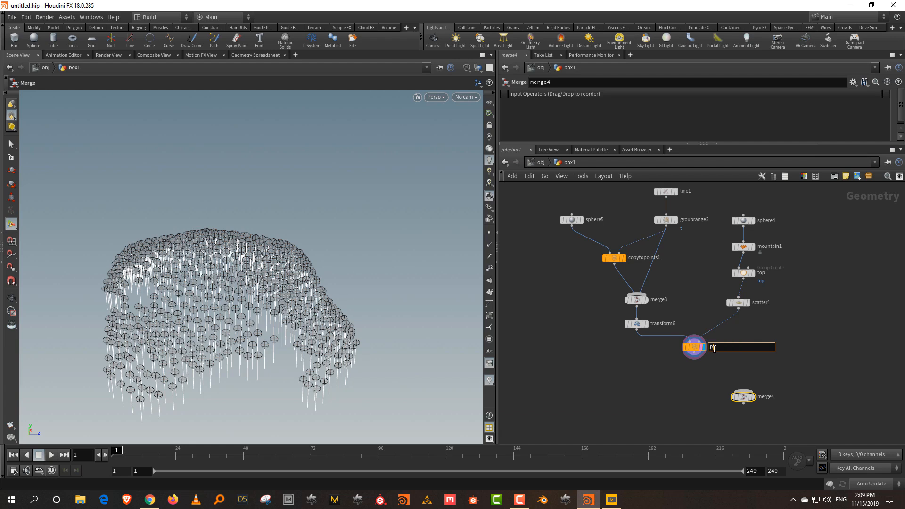
key("Return")
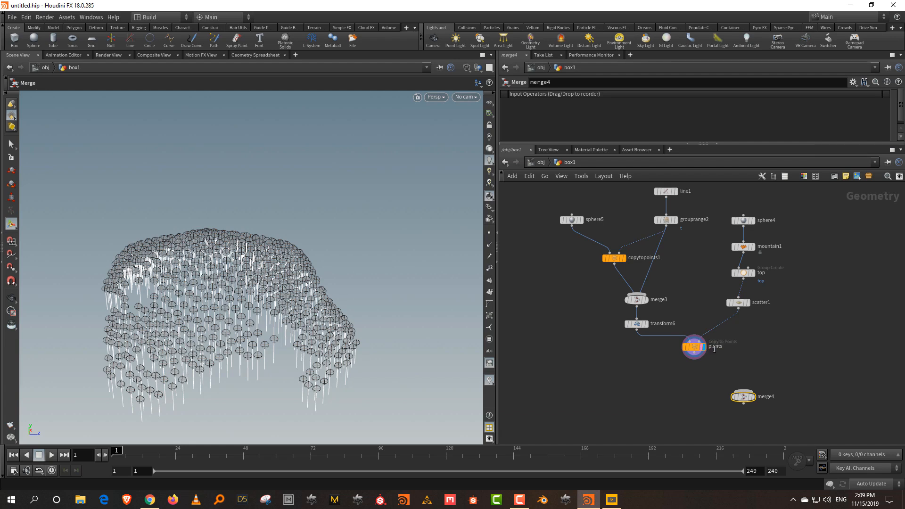
Wire plants and the top group node into merge4, and display the merged result in shaded mode
left_click(693, 359)
left_click(743, 391)
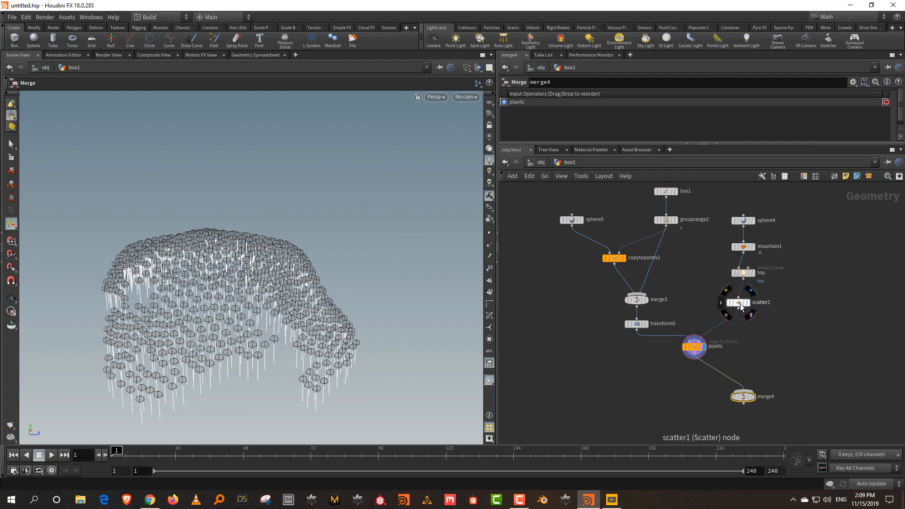
left_click(743, 278)
left_click(743, 391)
scroll(760, 413, "up", 2)
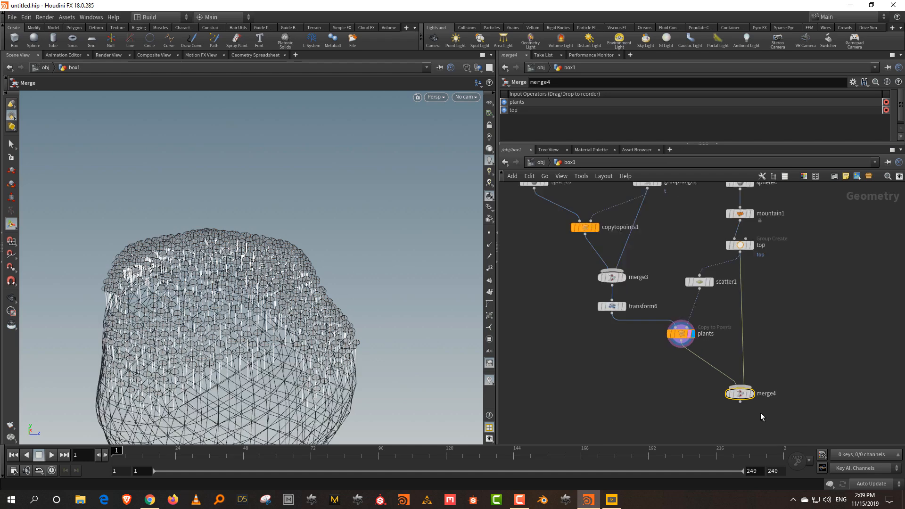
scroll(760, 412, "up", 1)
left_click(749, 390)
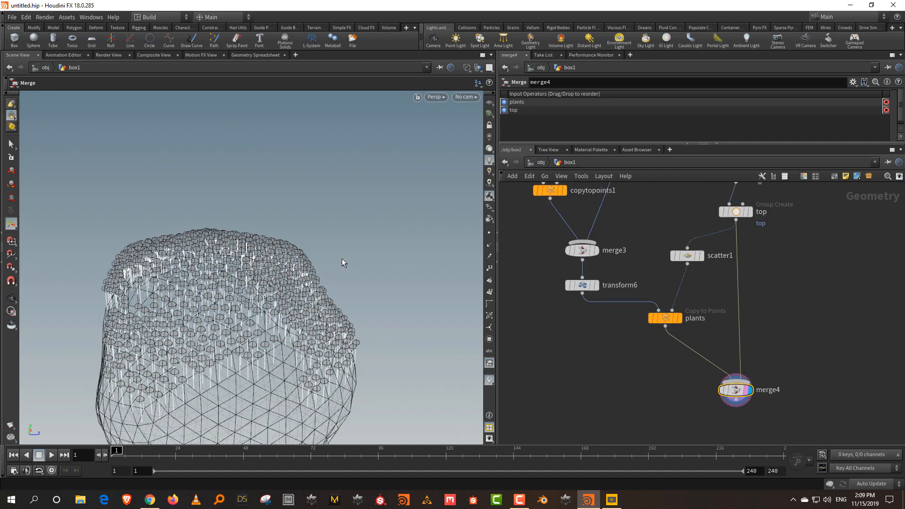
key("w")
mouse_move(336, 256)
left_mouse_down("alt")
mouse_move(329, 261)
mouse_move(363, 288)
mouse_move(312, 281)
mouse_move(273, 180)
mouse_move(288, 250)
left_mouse_up("alt")
Set the top group's normal Spread Angle to 46.8
middle_click_drag(786, 209, 782, 312)
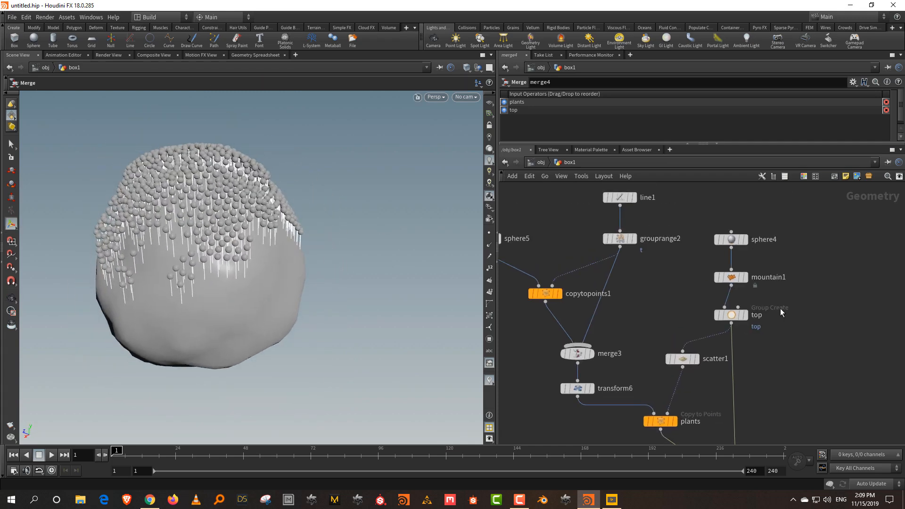
left_click(782, 306)
left_click_drag(630, 144, 631, 272)
left_click_drag(717, 232, 696, 232)
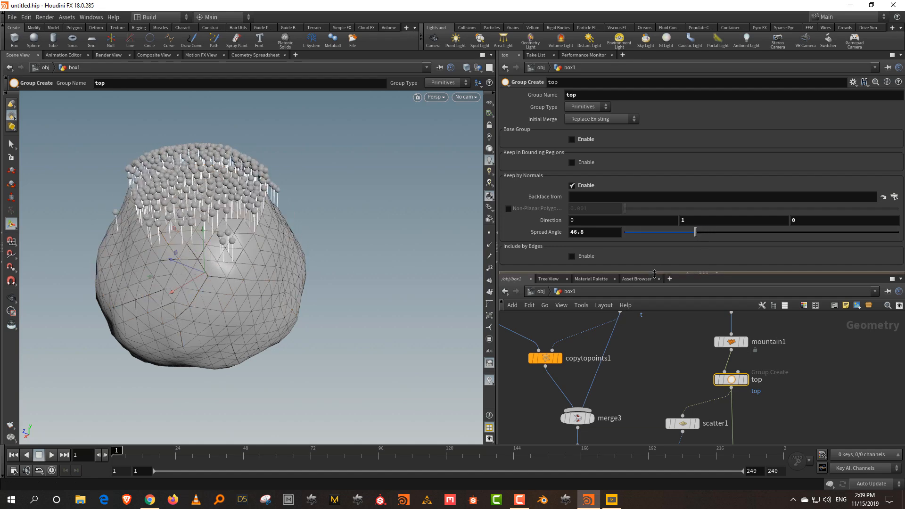
left_click_drag(655, 272, 657, 177)
Add and display a Test Geometry: Pig Head node beside sphere4, with Add Shader turned off
left_click(757, 272)
key("Tab")
type("test")
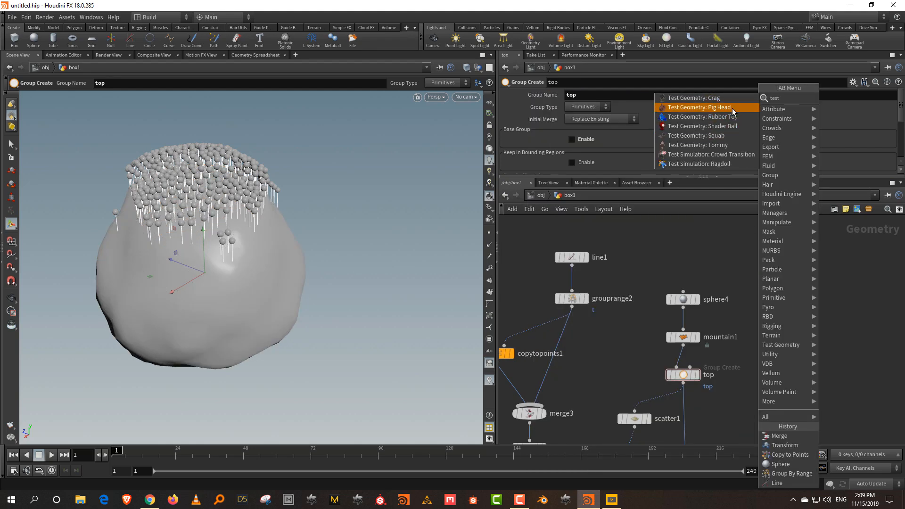
left_click(731, 108)
left_click(802, 305)
scroll(824, 316, "up", 3)
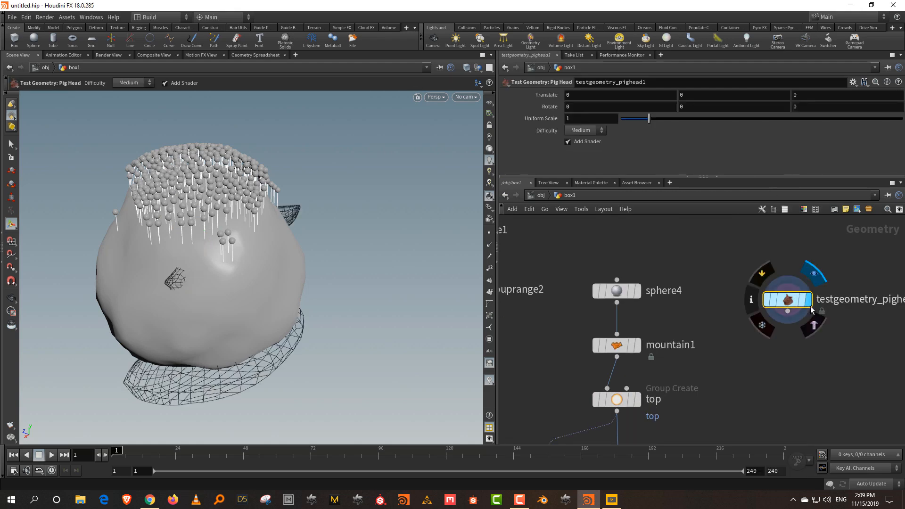
left_click(808, 301)
left_click(590, 141)
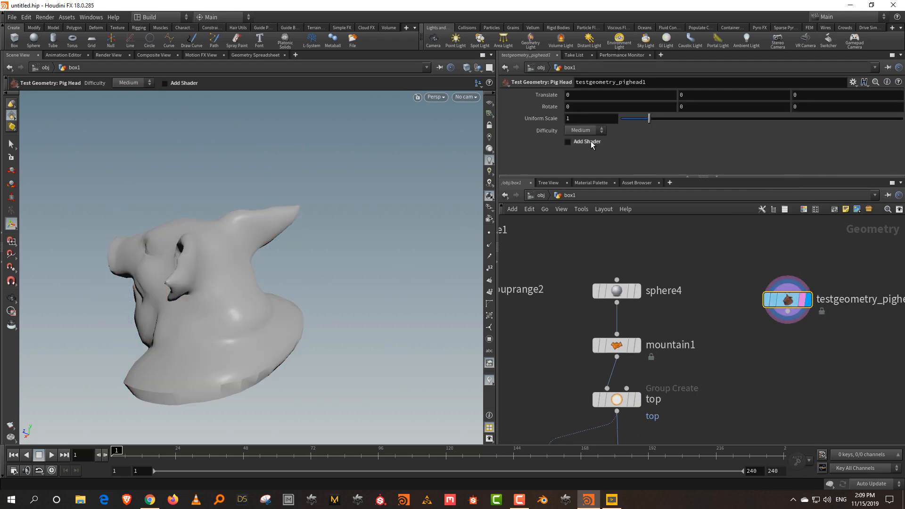
Feed the pig head into mountain1 in place of sphere4 and display merge4 to inspect the plants on it
left_click_drag(622, 291, 622, 253)
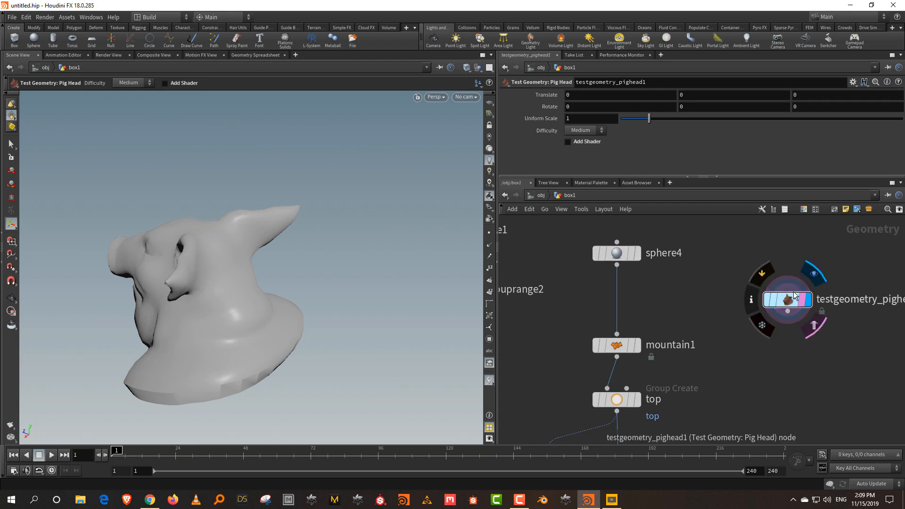
left_click_drag(791, 304, 733, 266)
left_click(728, 273)
left_click(616, 334)
middle_click_drag(703, 440, 715, 315)
left_click(691, 375)
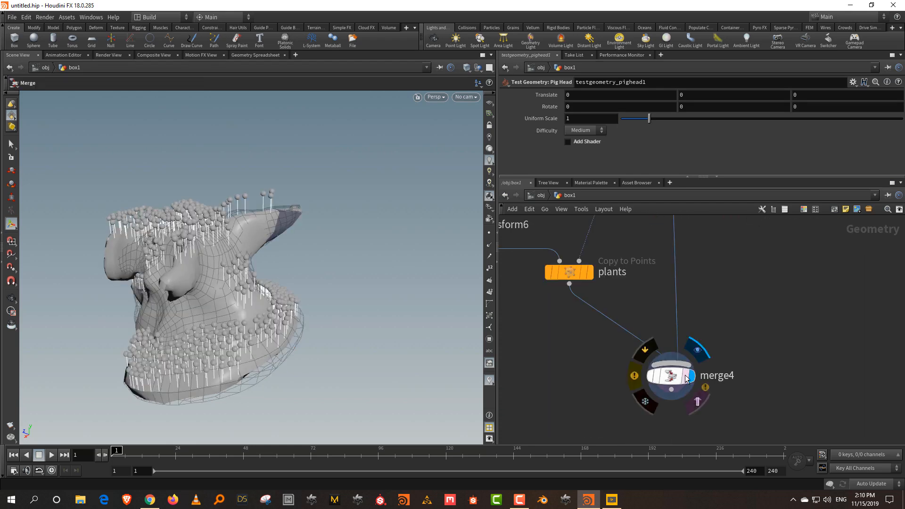
left_click_drag(231, 243, 309, 232, "alt")
middle_click_drag(716, 240, 723, 408)
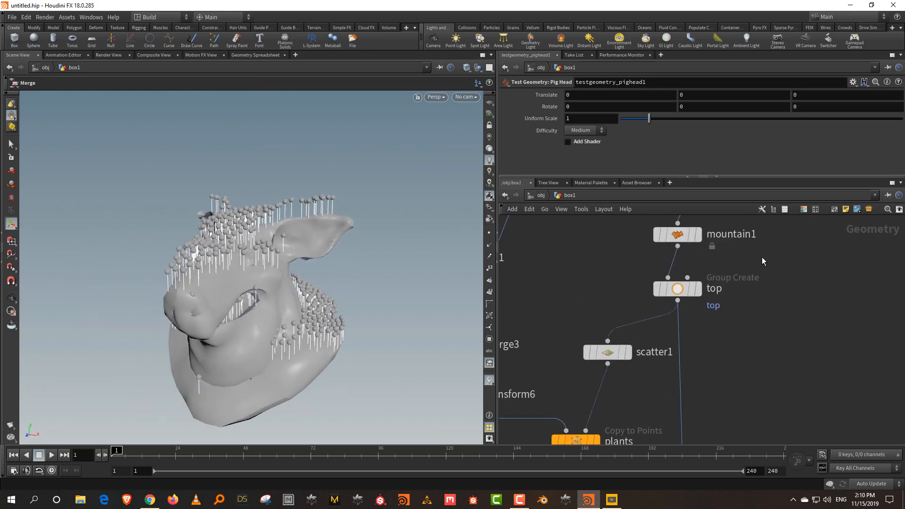
Bypass mountain1 and inspect the plants on the undistorted pig head from another angle
middle_click_drag(761, 256, 757, 316)
left_click(644, 267)
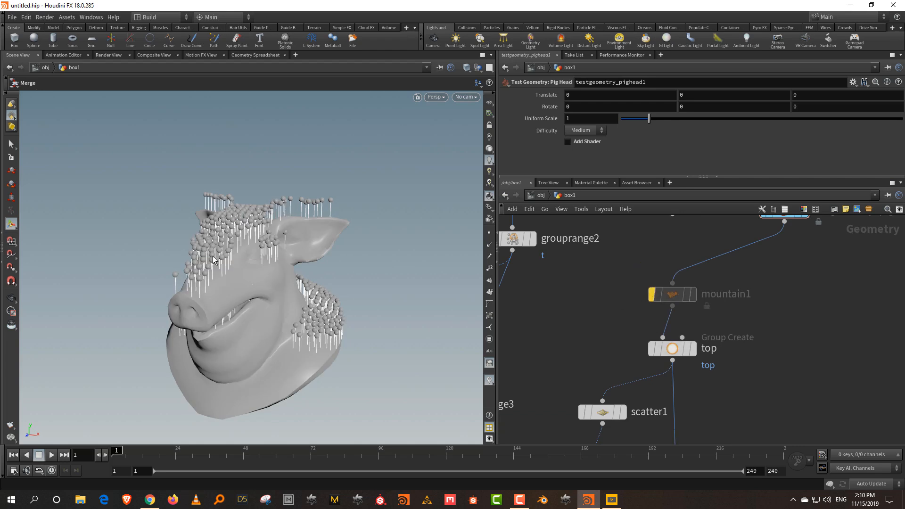
left_click_drag(236, 244, 323, 232, "alt")
Add a Test Geometry: Rubber Toy node beside the pig head node
middle_click_drag(818, 298, 767, 383)
key("Tab")
type("tes")
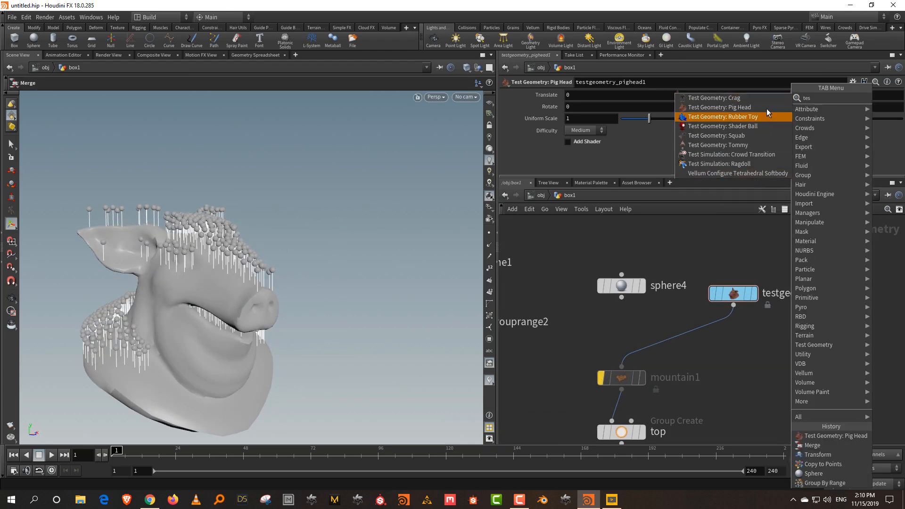
left_click(765, 116)
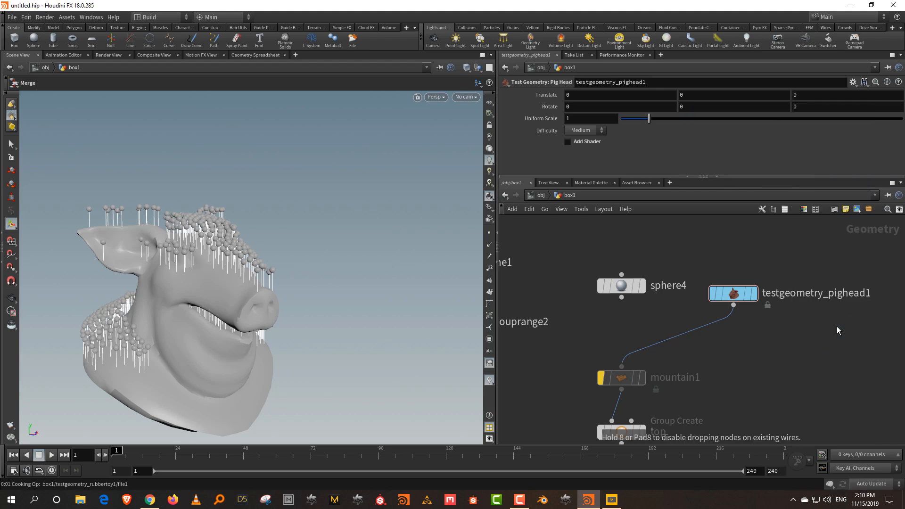
left_click(838, 330)
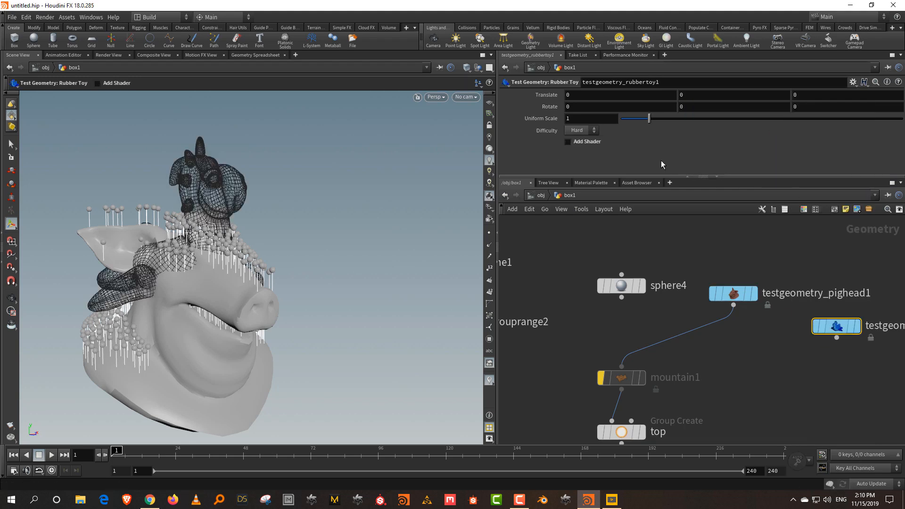
Feed the rubber toy into mountain1 in place of the pig head and inspect the plants scattered on it
left_click_drag(836, 338, 622, 366)
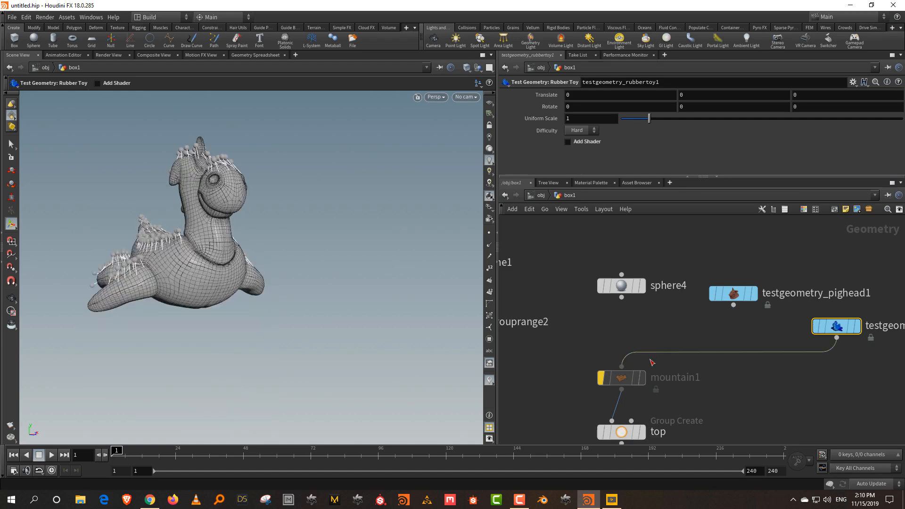
left_click(764, 381)
left_click_drag(210, 200, 302, 239, "alt")
key("Return")
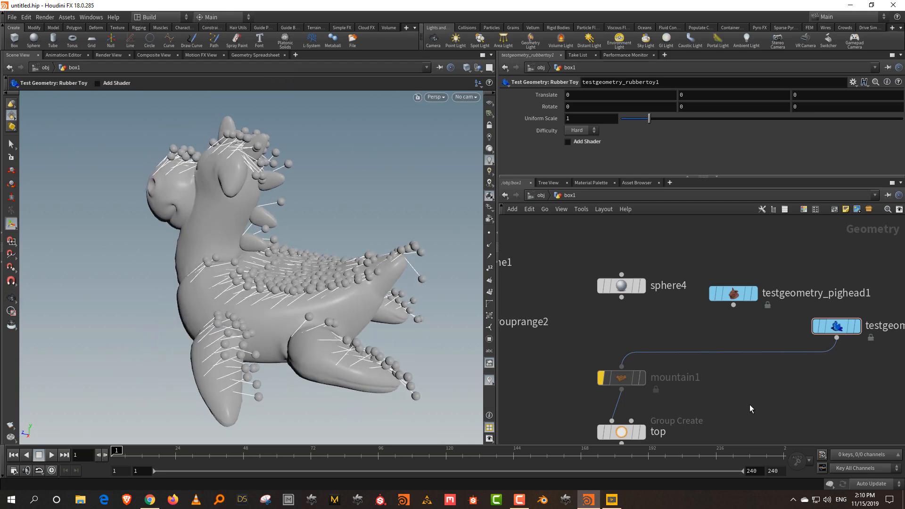
Swap mountain1's input to sphere4, the pig head and the rubber toy in turn to compare the scattered plants
middle_click_drag(750, 409, 750, 394)
left_click_drag(623, 288, 623, 358)
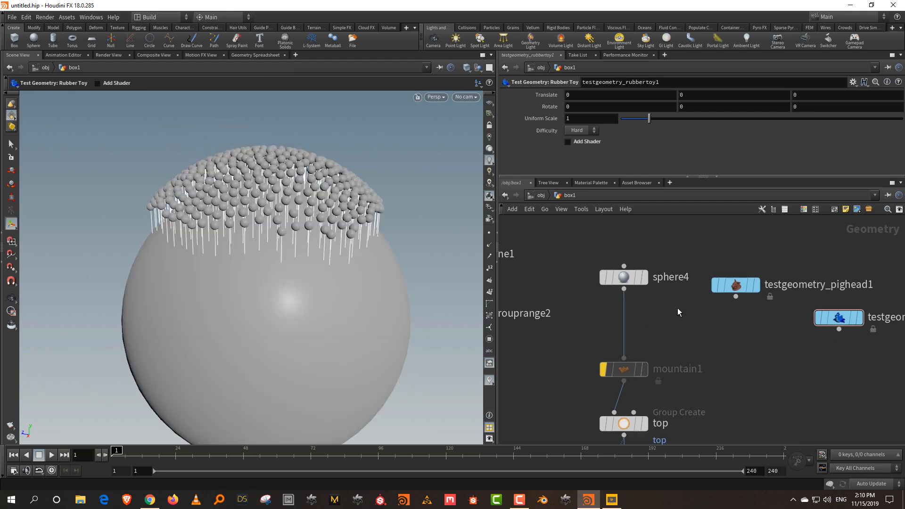
left_click_drag(736, 296, 624, 357)
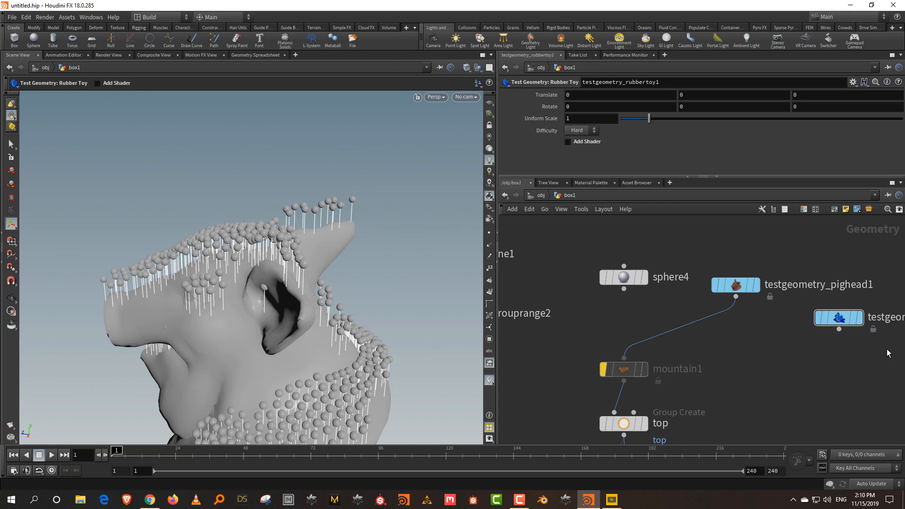
left_click(839, 329)
left_click(623, 357)
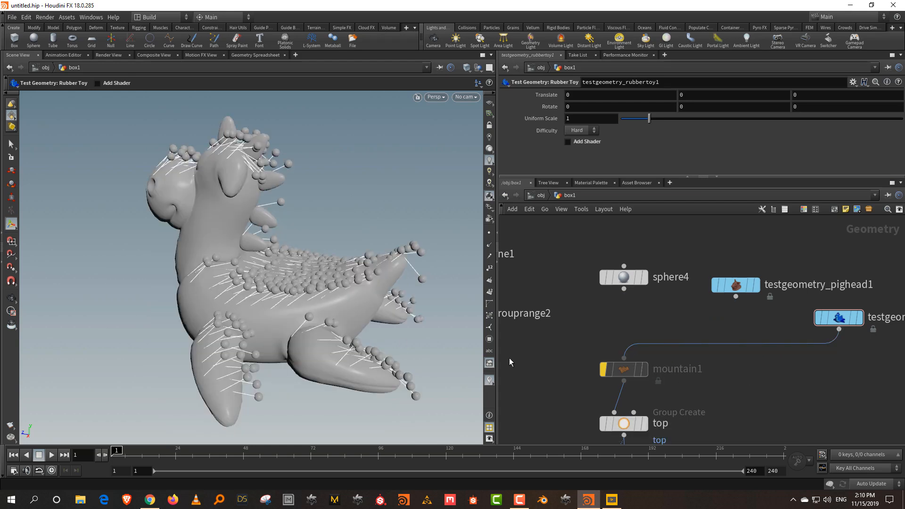
Feed sphere4 back into mountain1 and turn off mountain1's bypass to inspect the plants on the deformed sphere
left_click_drag(247, 259, 311, 262)
left_click_drag(623, 289, 624, 357)
left_click(605, 370)
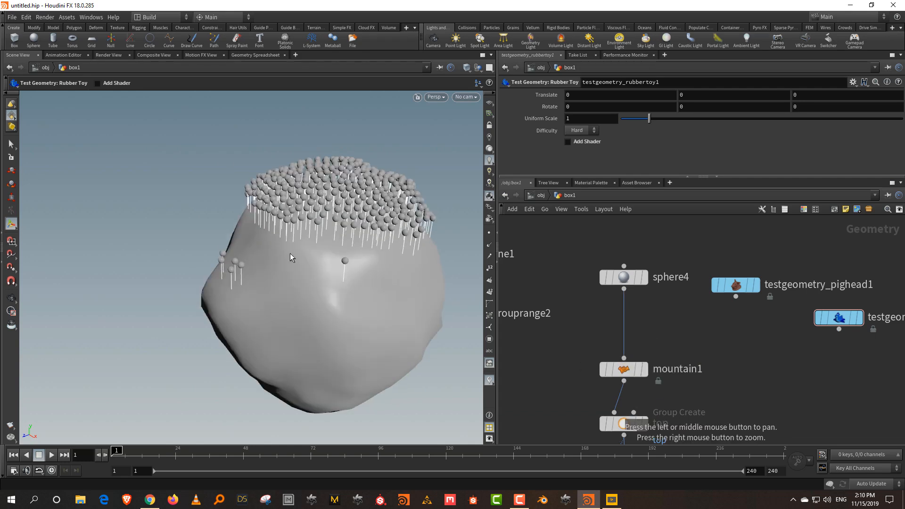
right_click_drag(324, 199, 430, 297, "alt")
Enlarge the parameter area for mountain1 and set its first Offset value to 2.8
left_click_drag(687, 333, 571, 408)
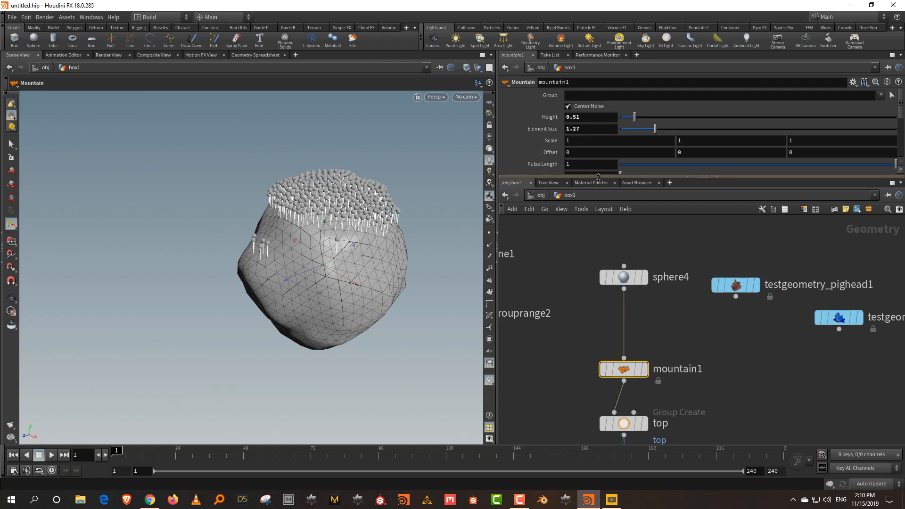
left_click_drag(598, 179, 599, 263)
middle_click_drag(586, 151, 711, 163)
left_click(672, 353)
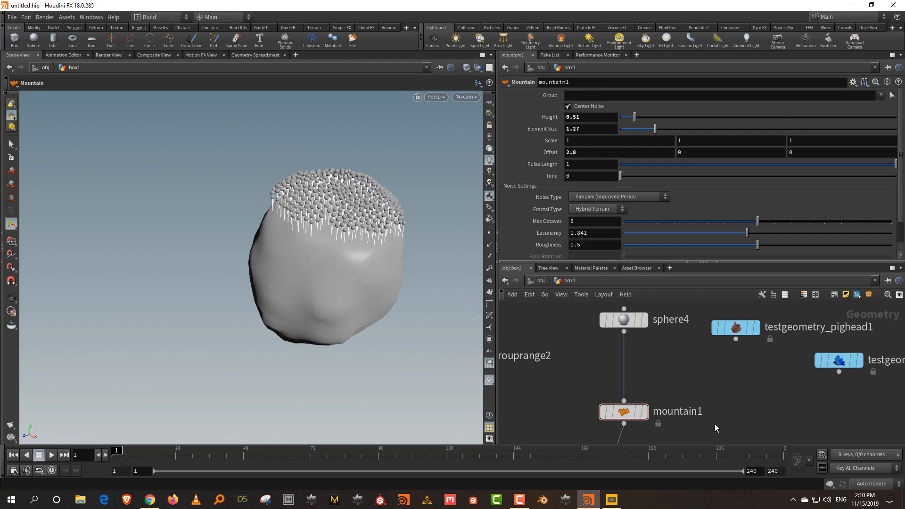